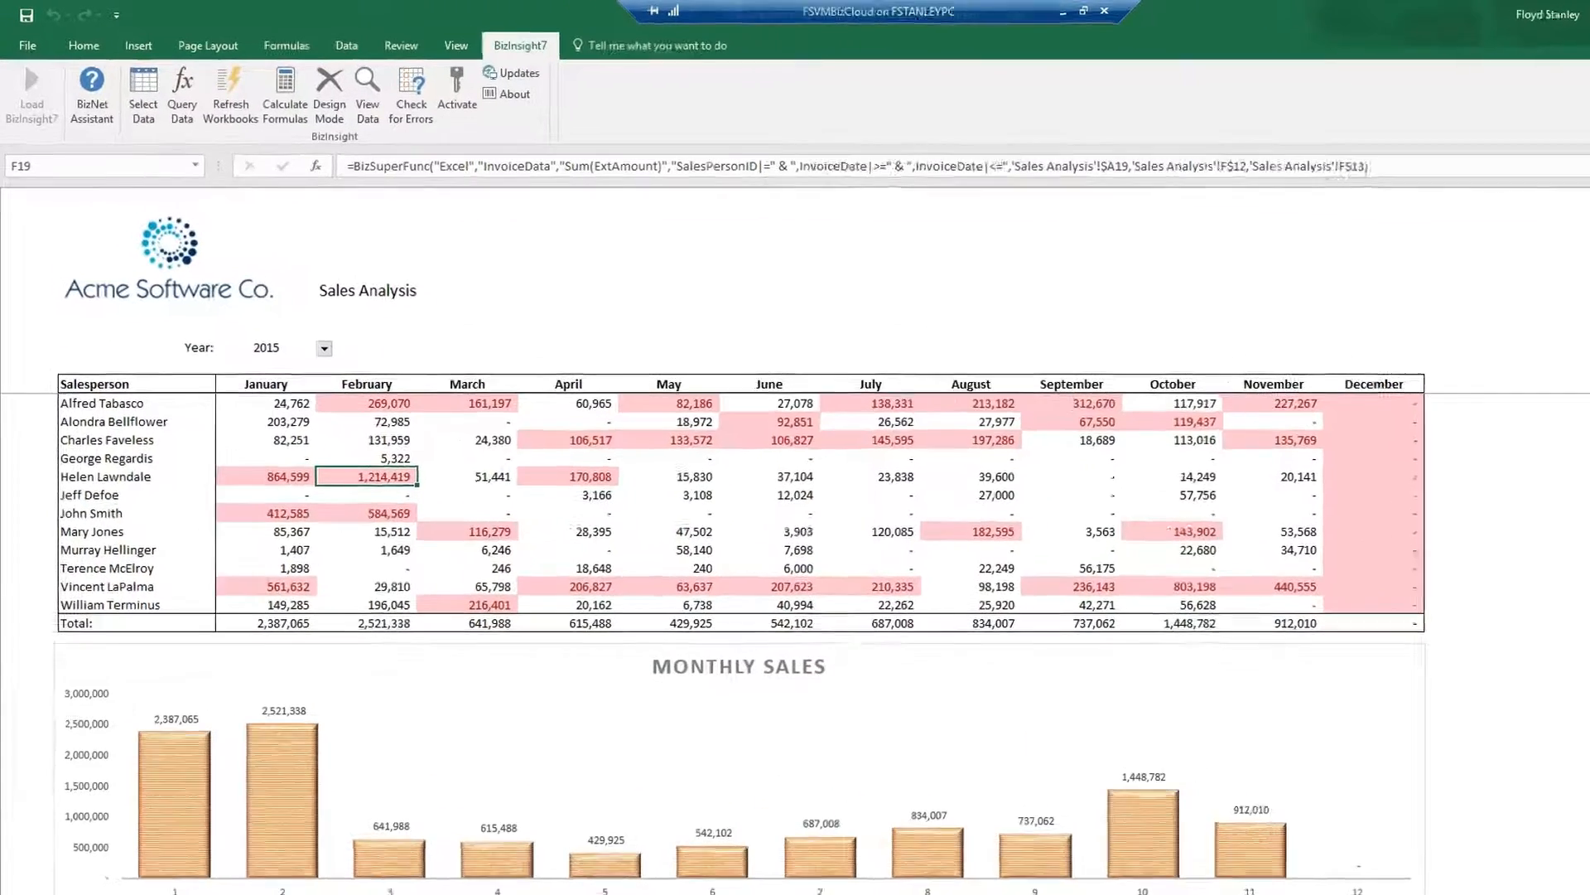
On the Ad-Hoc Sample sheet, refresh the Customer table via BizInsight Table Options to list 24 customers.
click(543, 863)
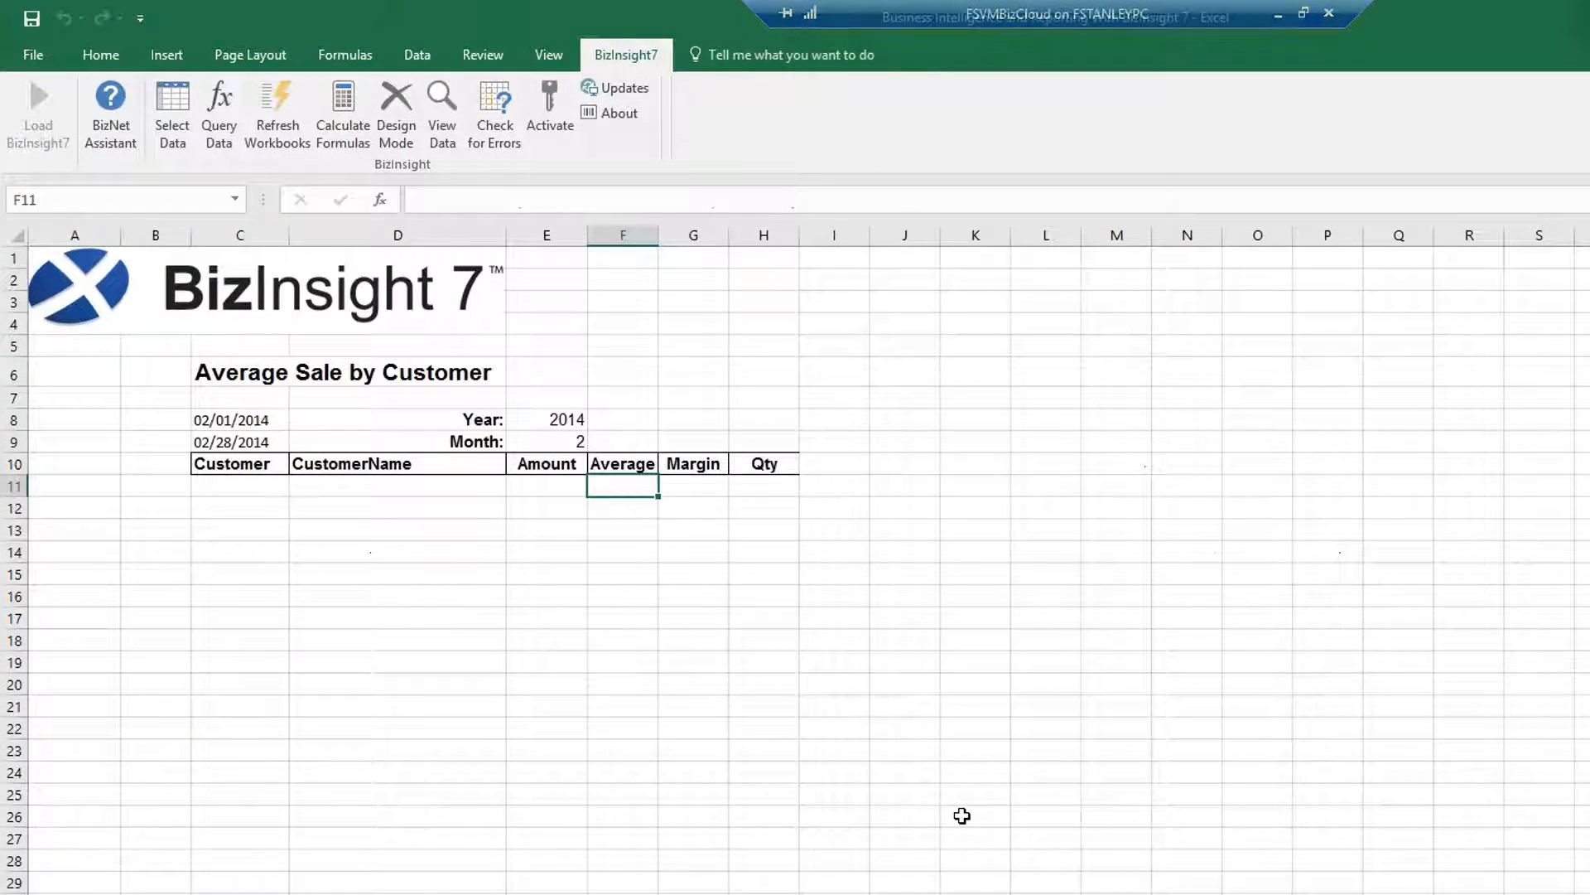
click(238, 486)
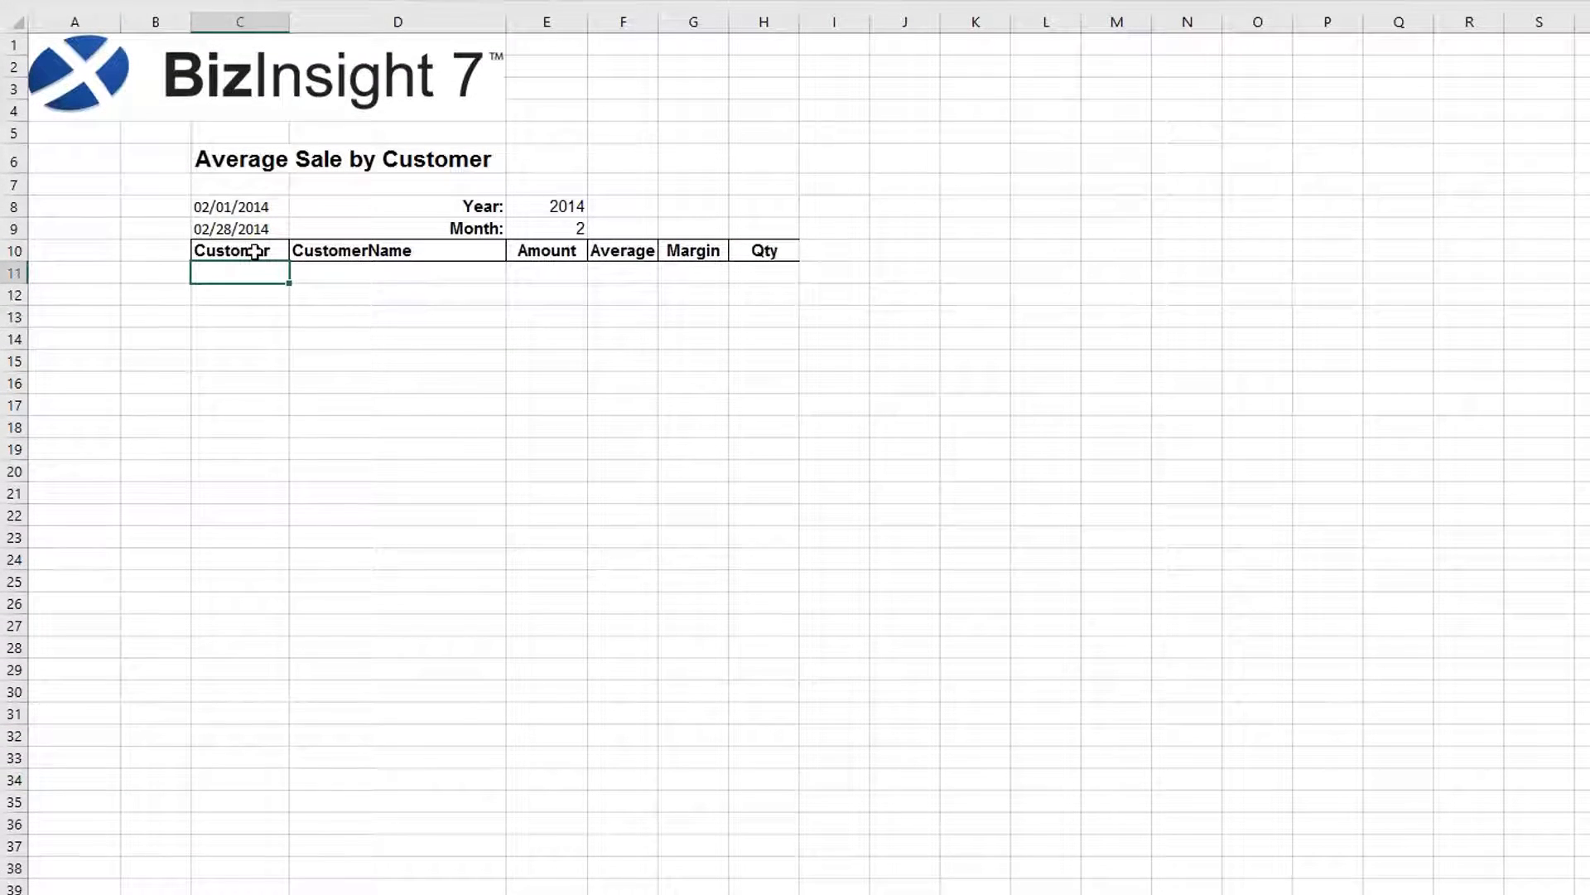
right_click(256, 251)
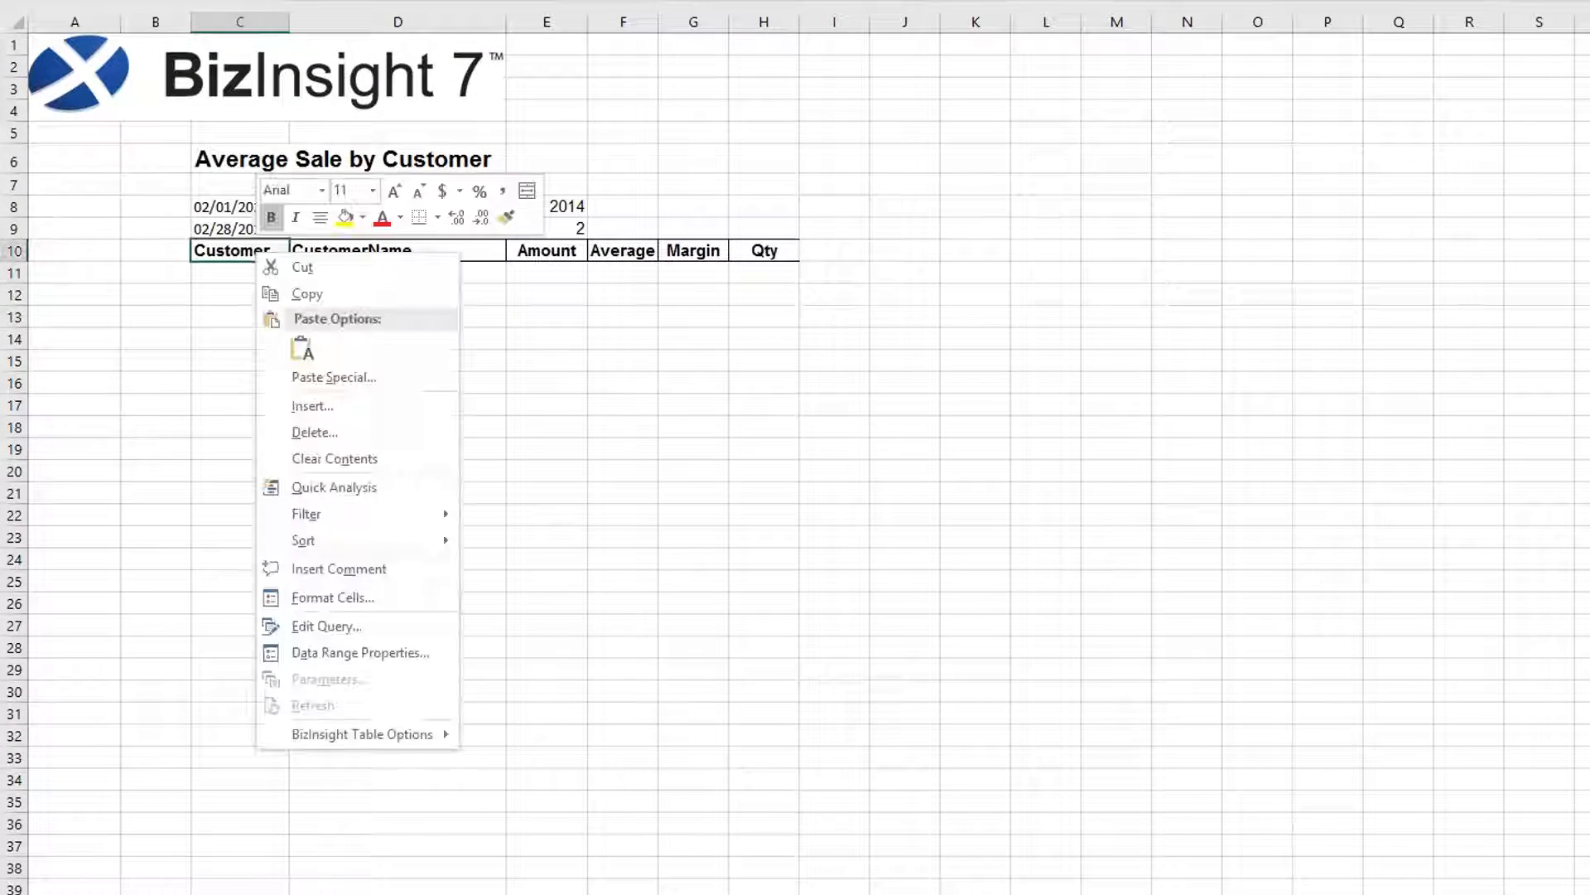
mouse_move(426, 748)
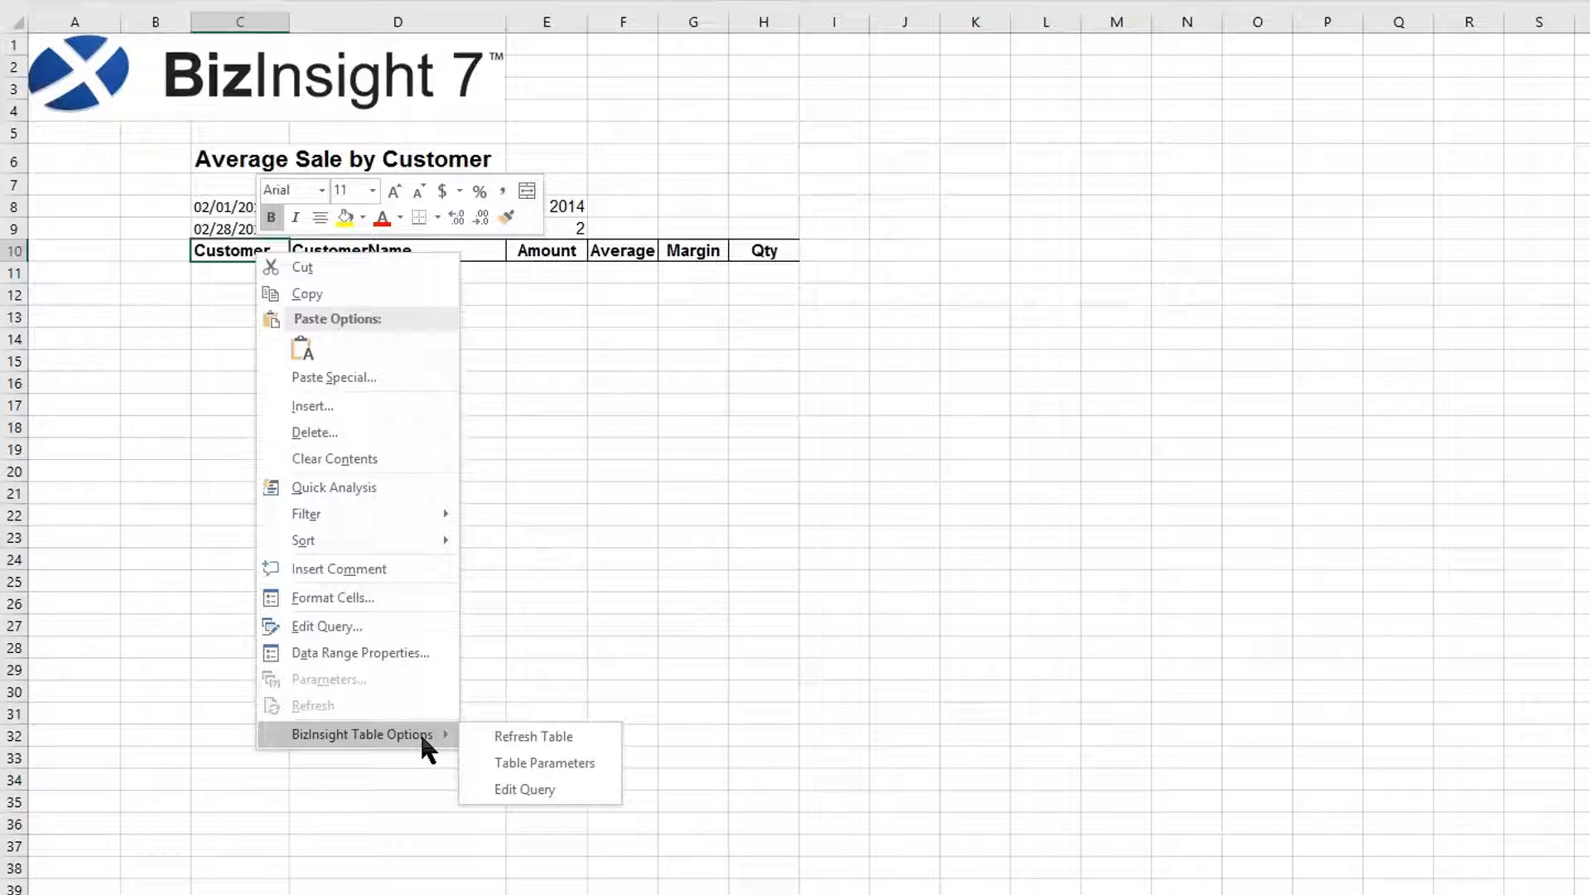
click(602, 737)
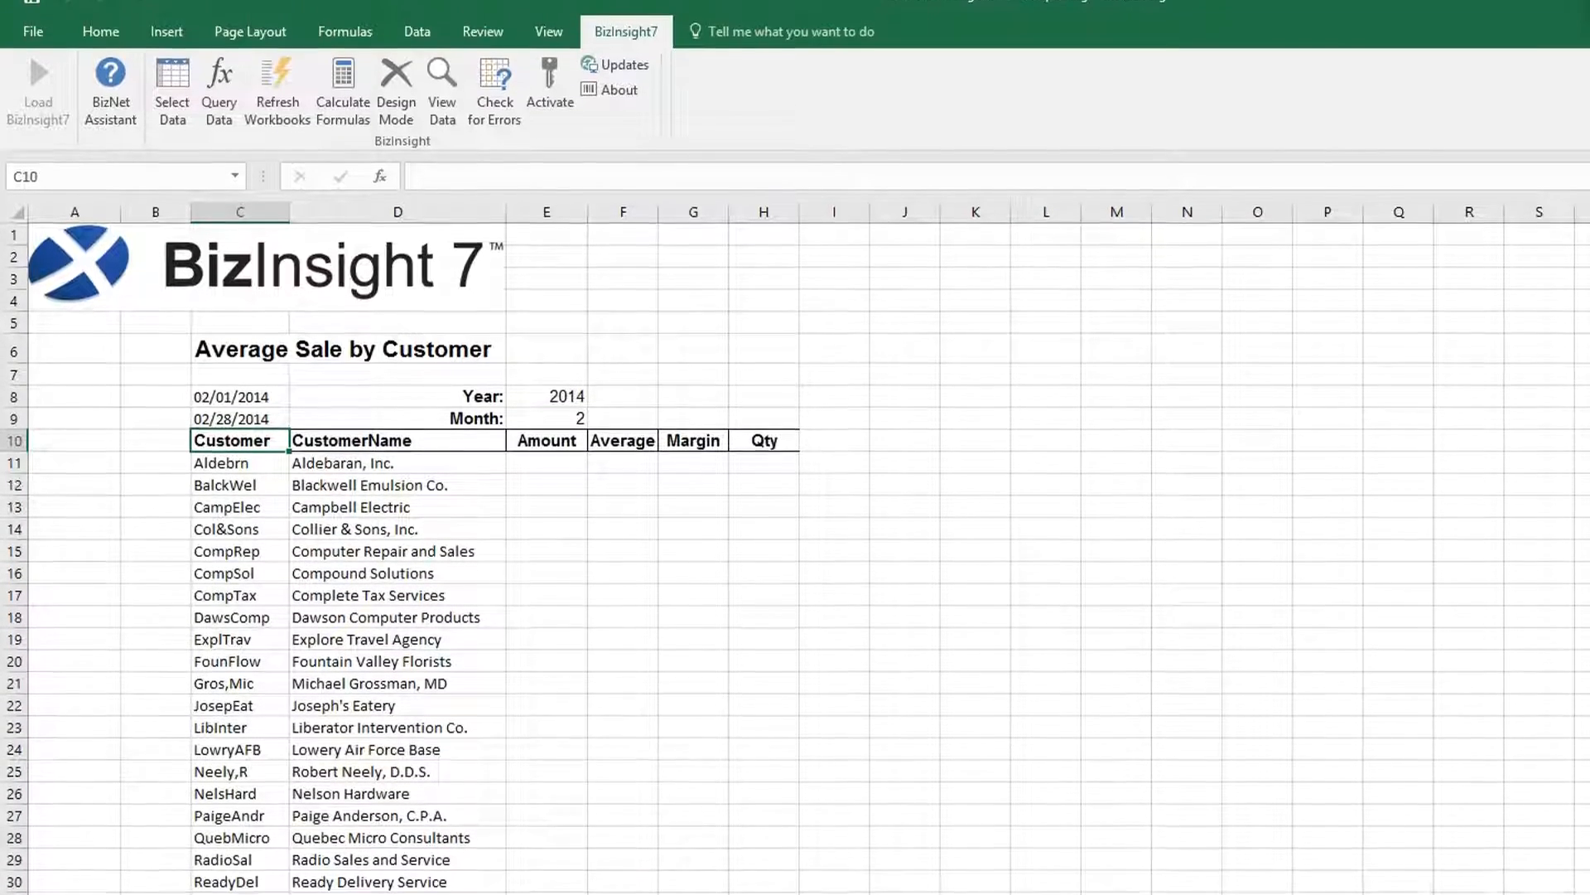
click(548, 484)
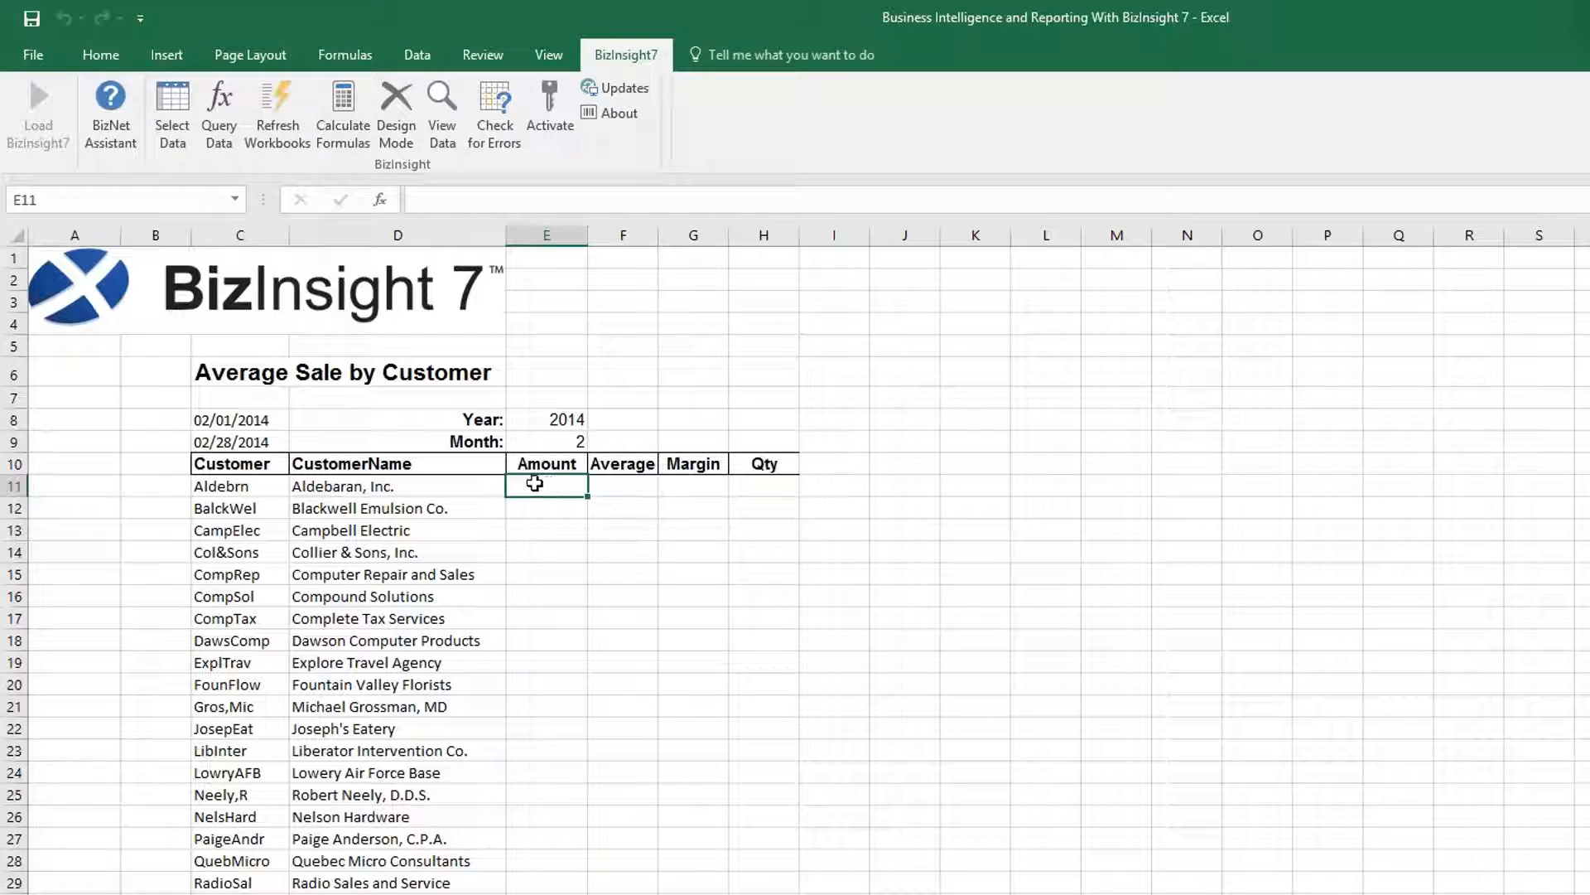
Build a BizInsight query that sums ExtAmount from the Excel InvoiceData data set.
click(219, 116)
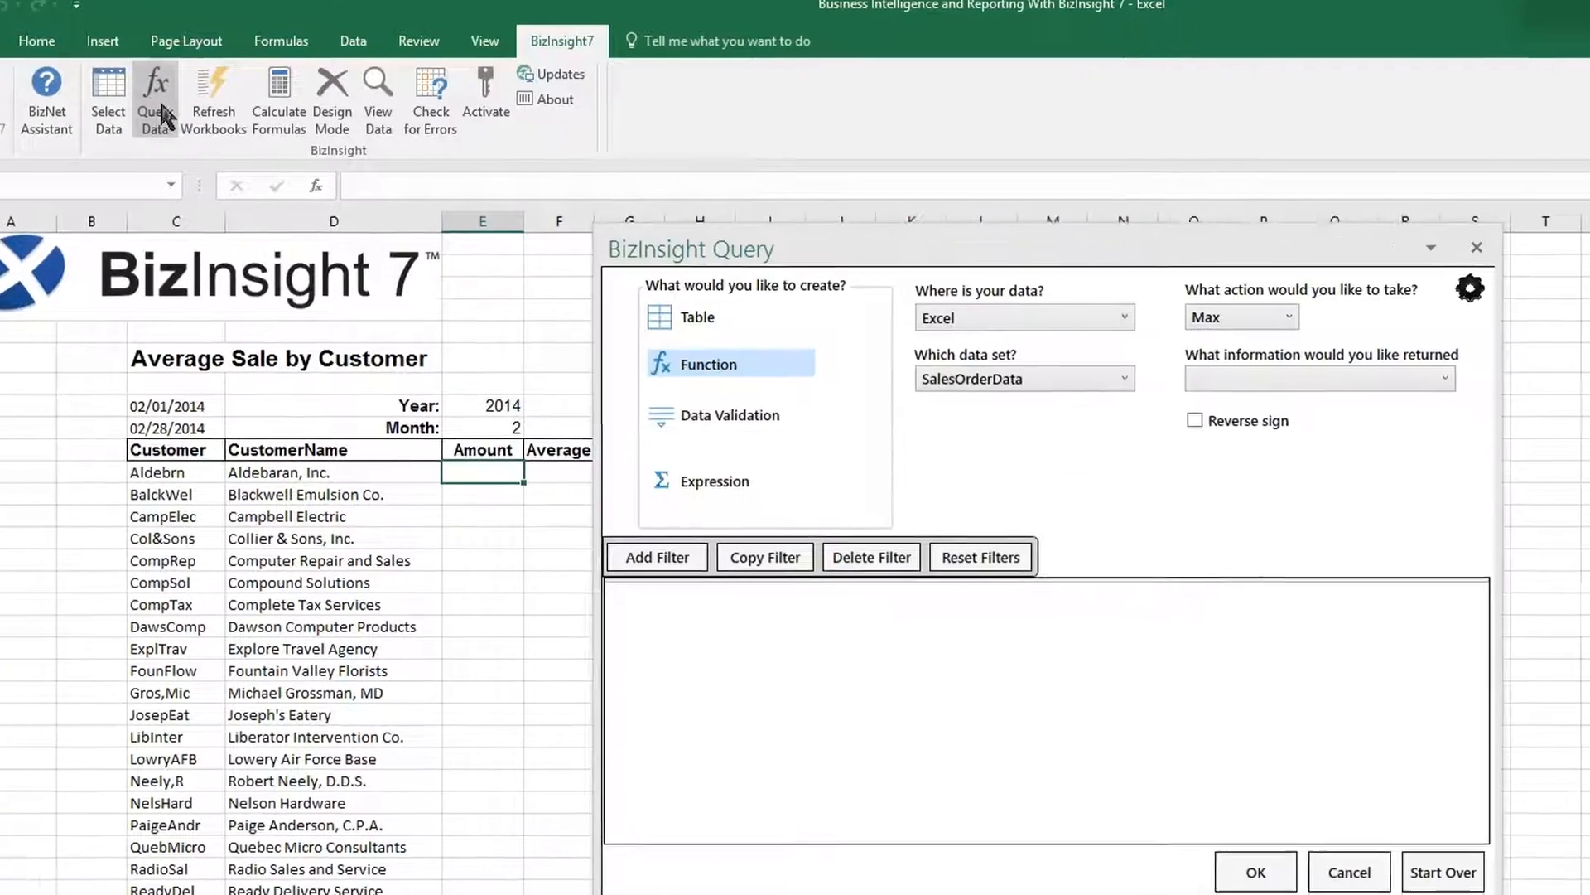
drag(959, 273, 1084, 235)
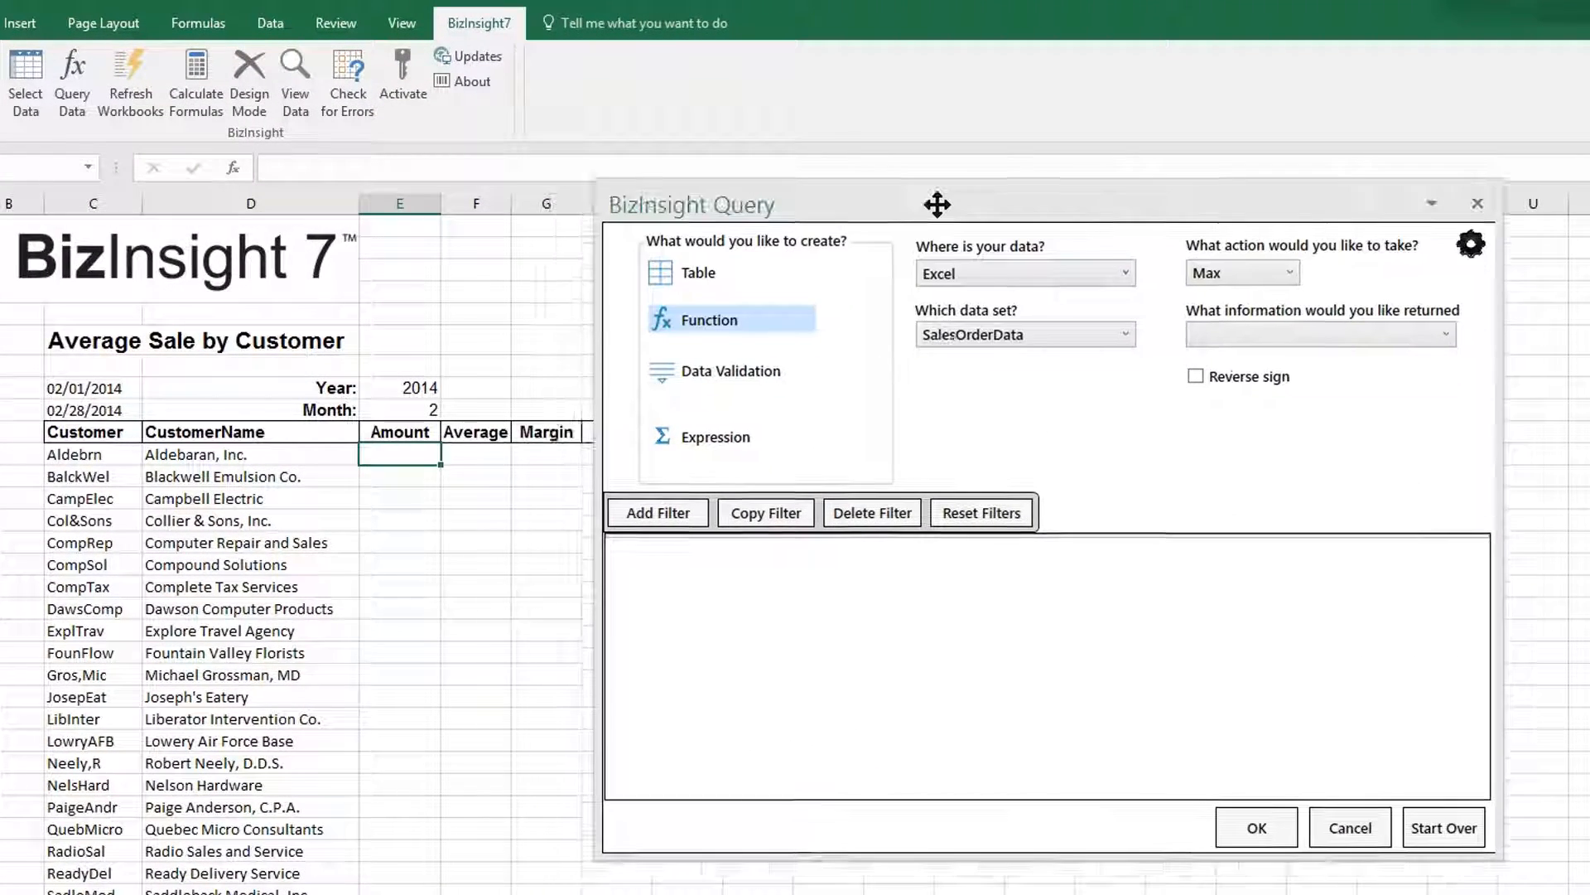
drag(937, 203, 1007, 90)
click(1140, 147)
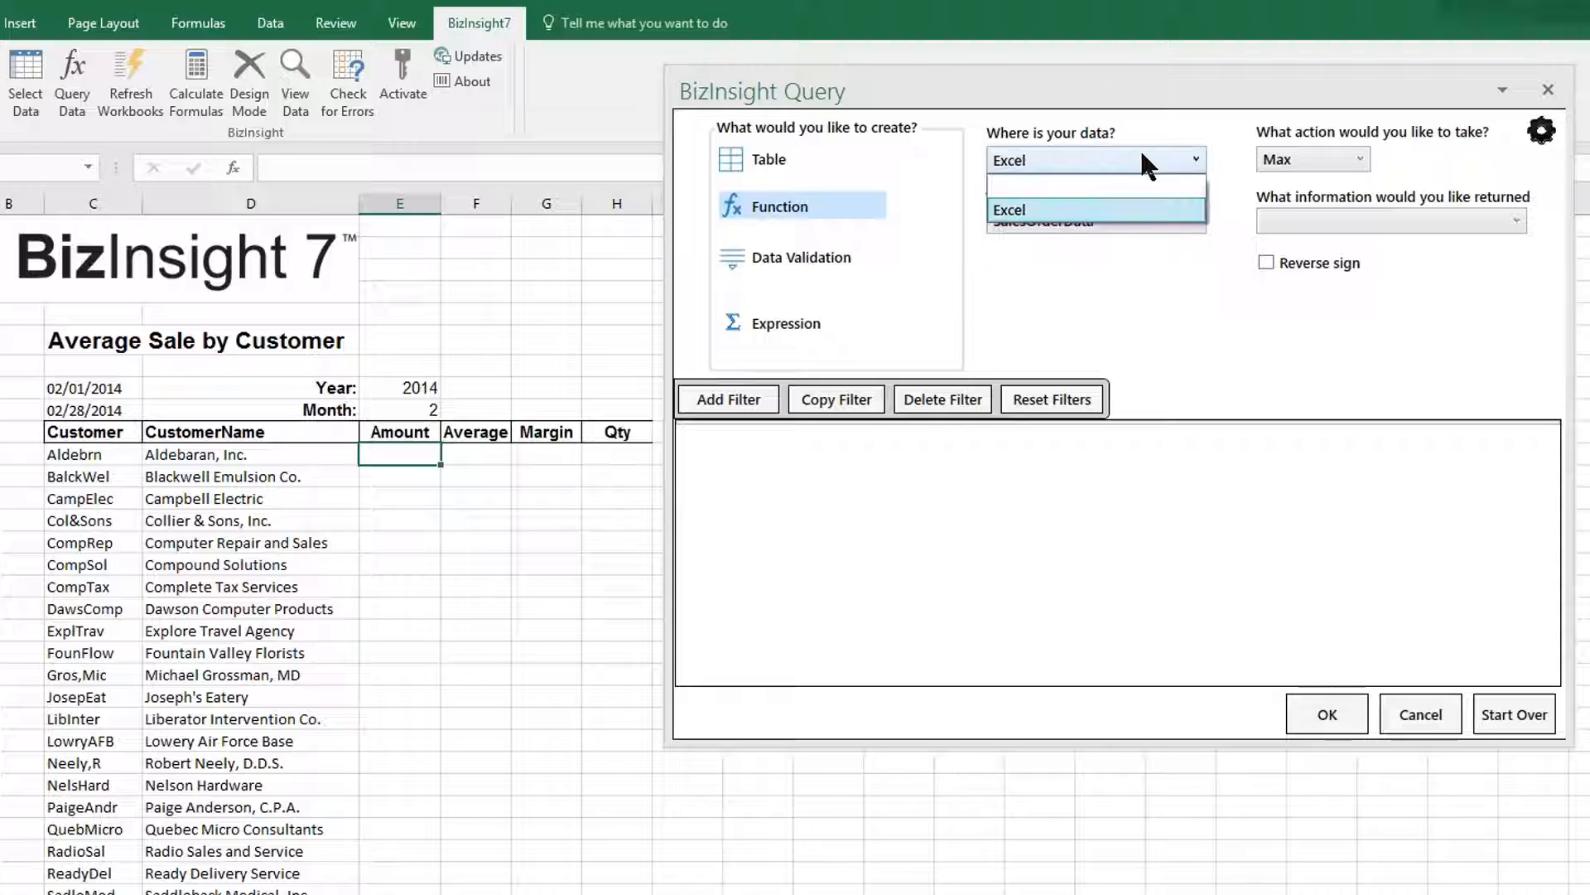
click(1158, 207)
click(1195, 219)
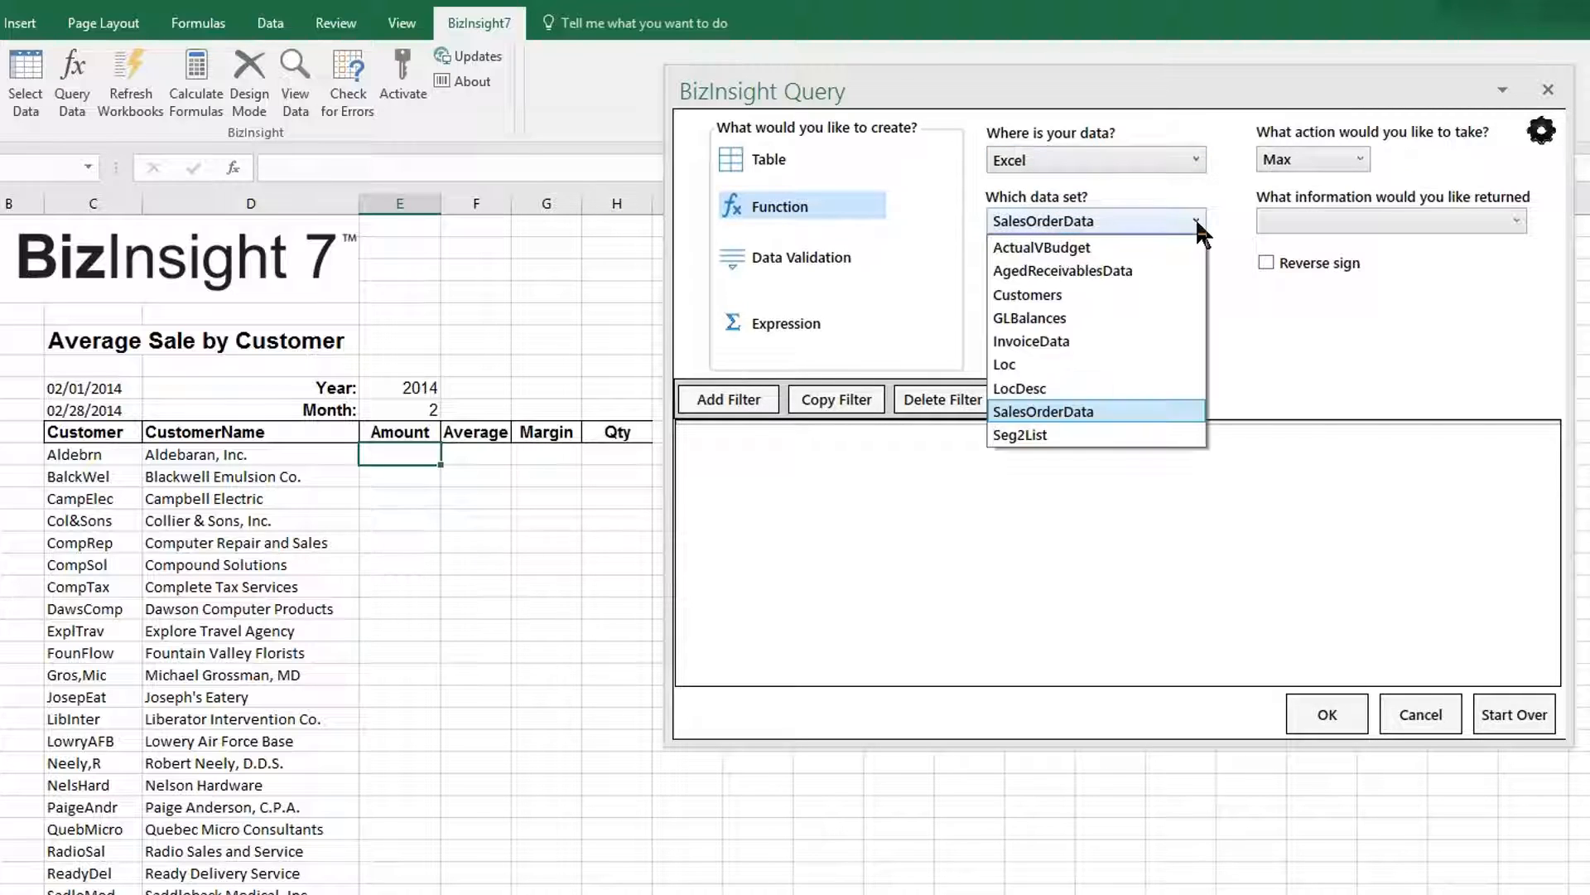
click(1137, 407)
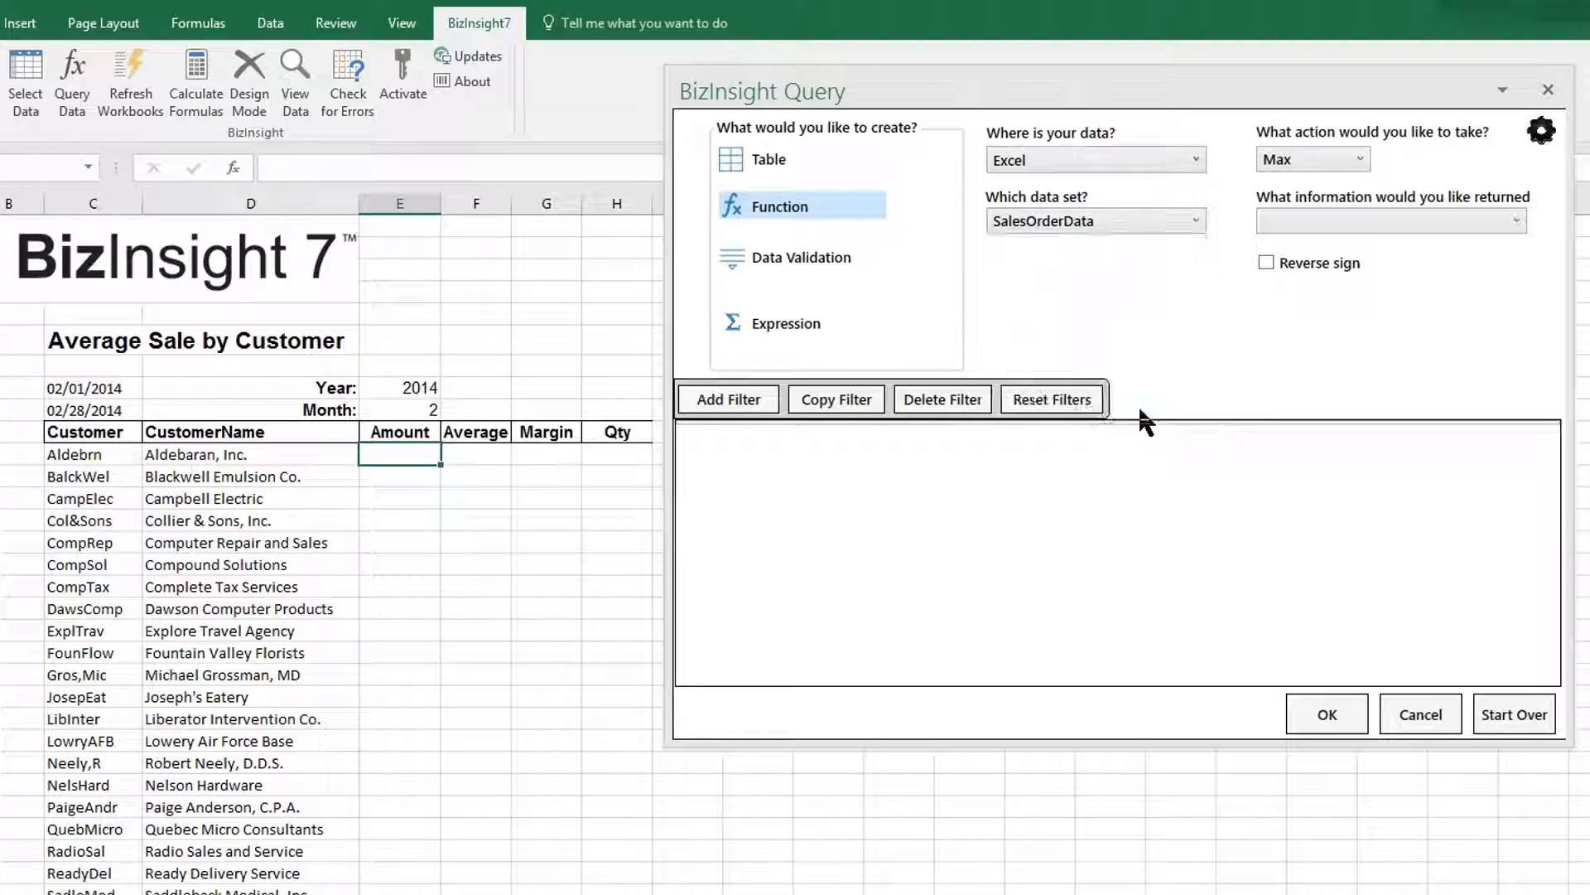
click(1358, 160)
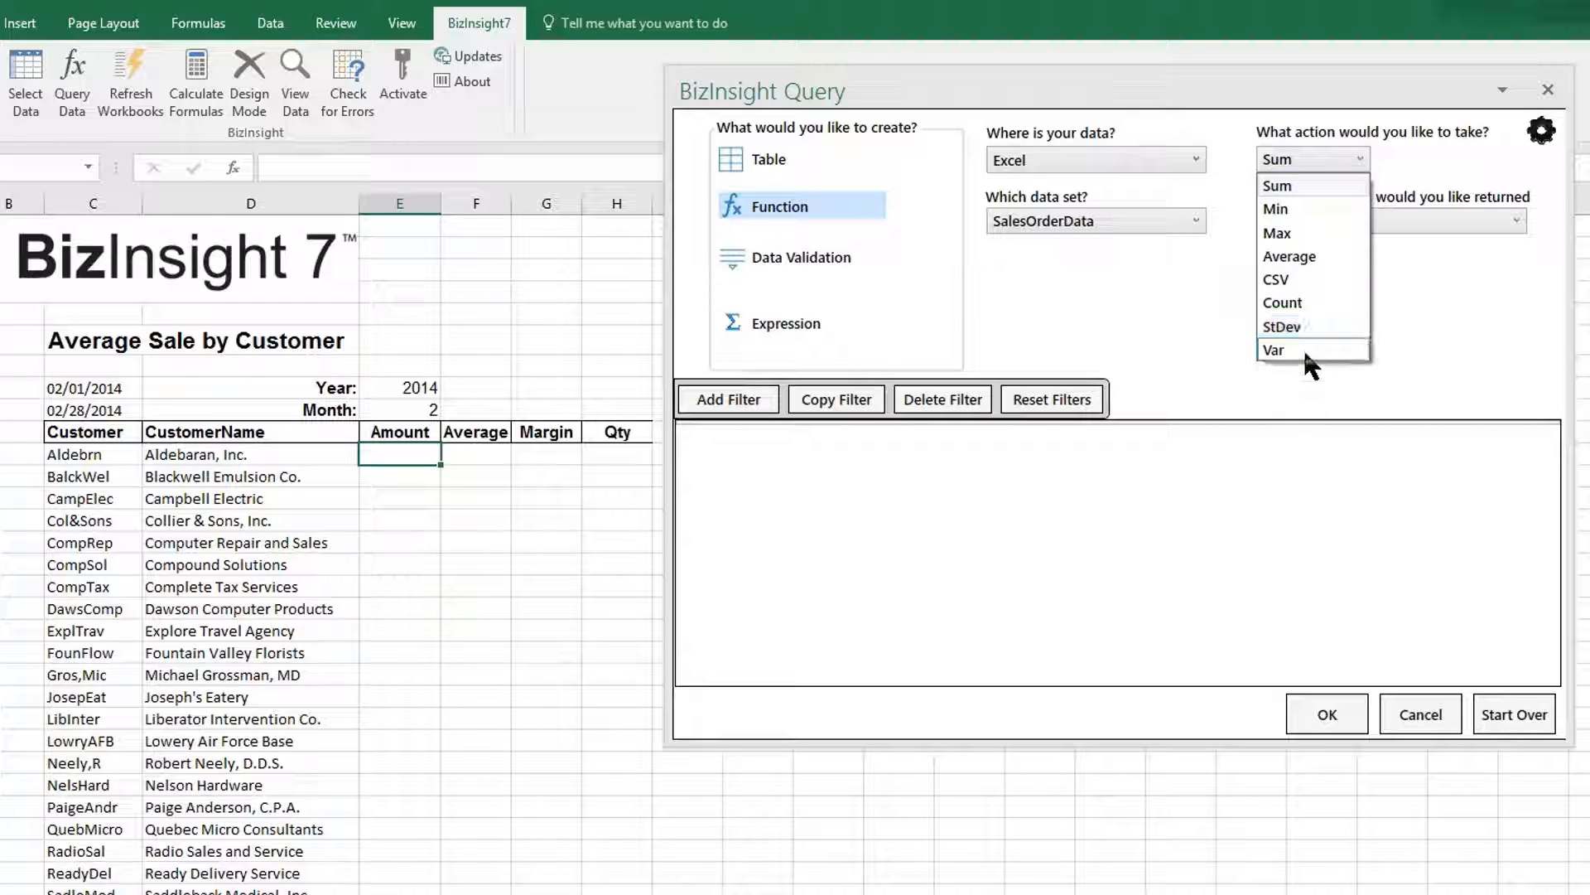
click(1319, 175)
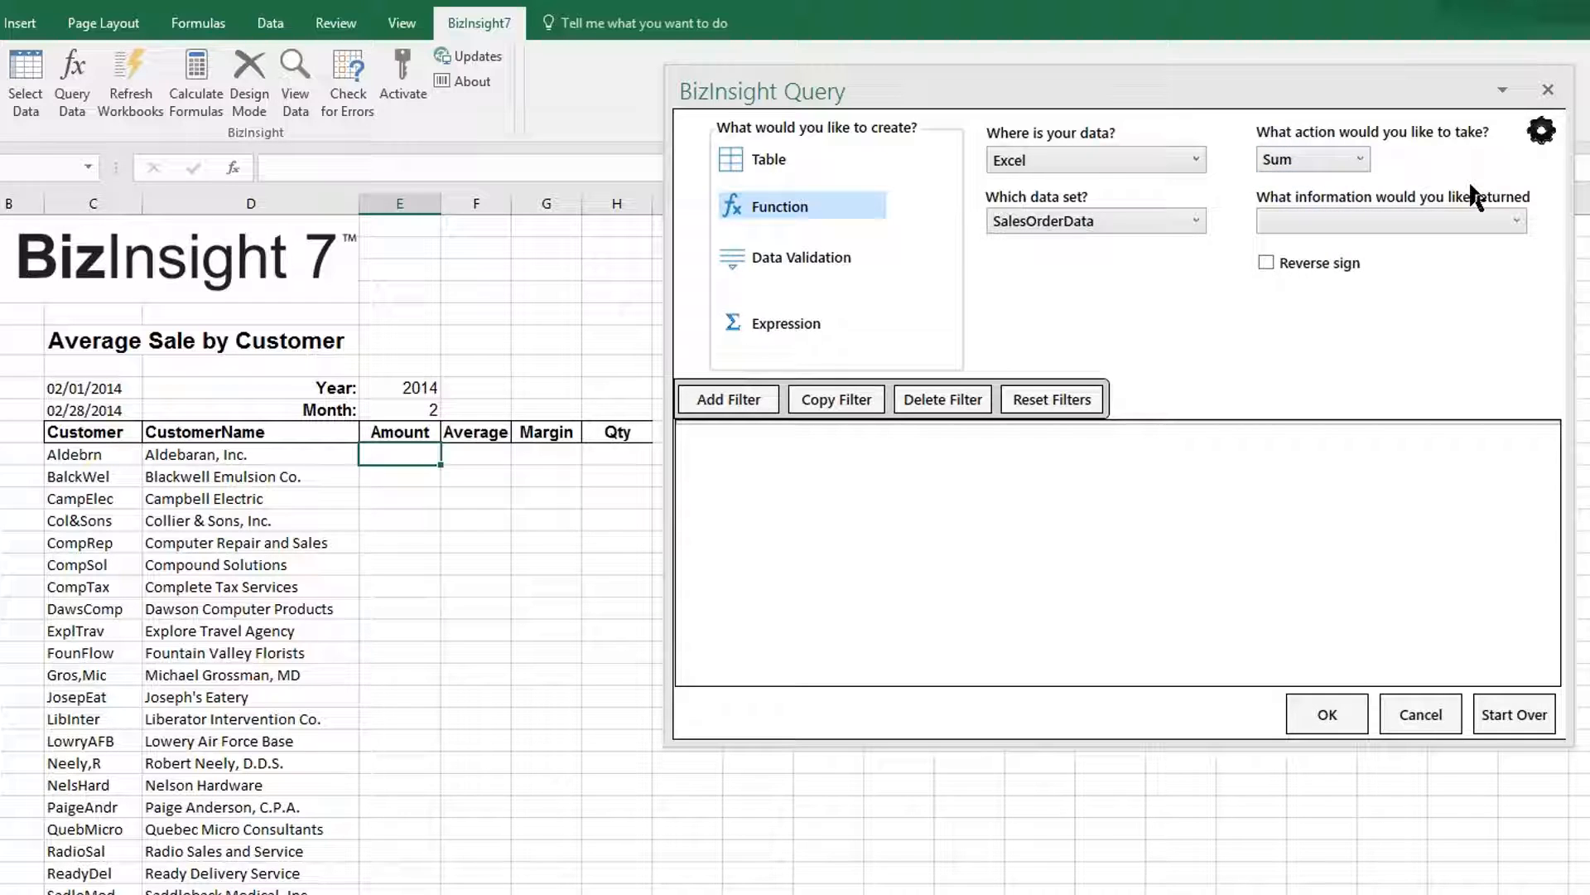
click(1511, 219)
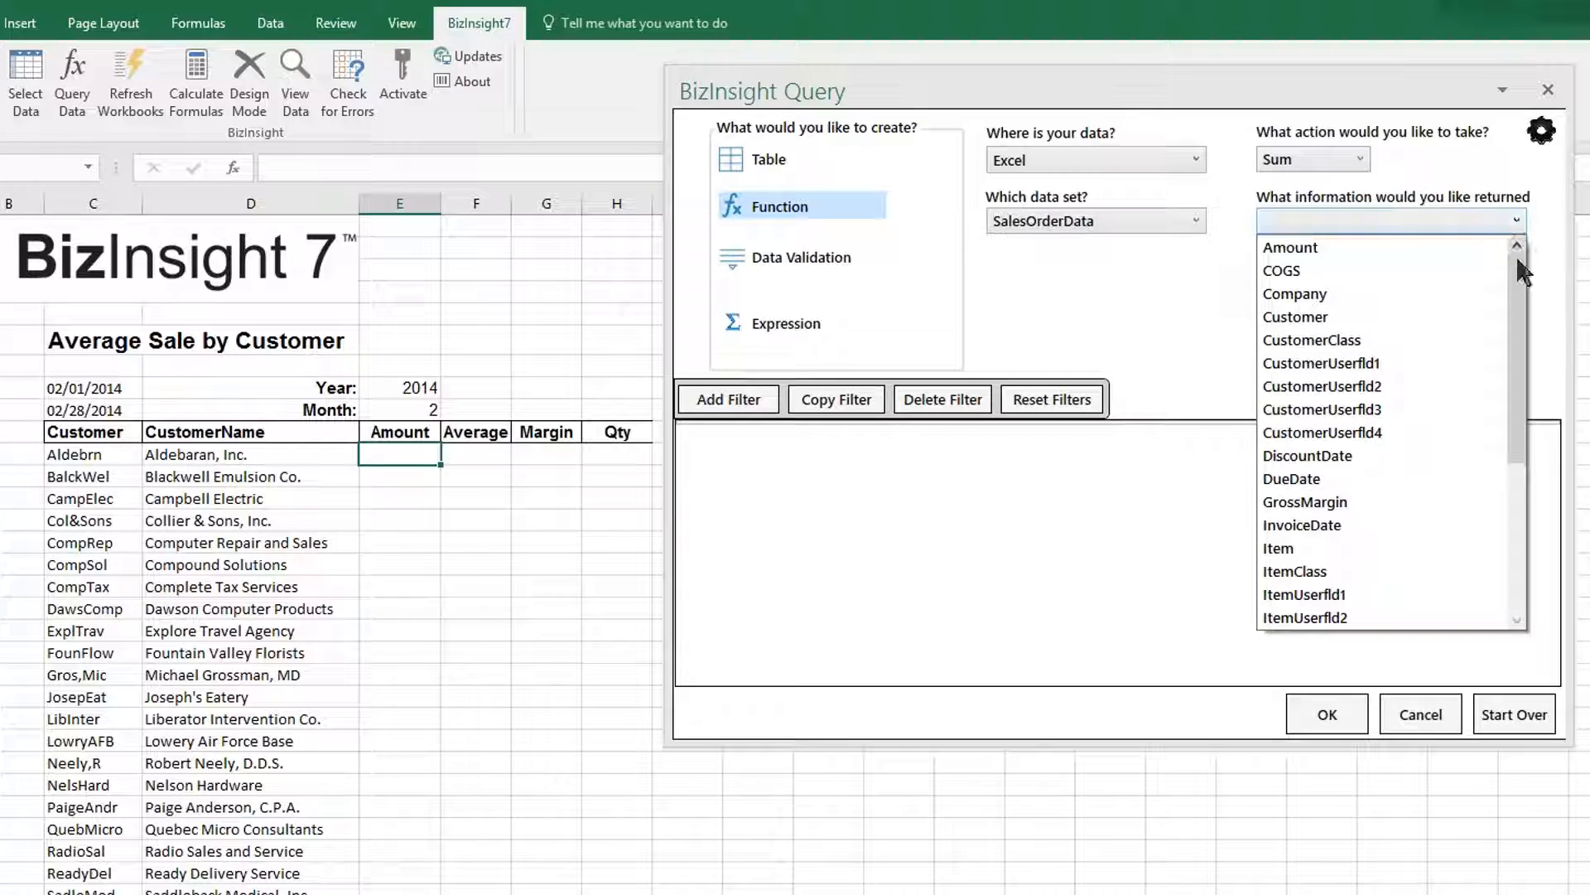
click(1196, 222)
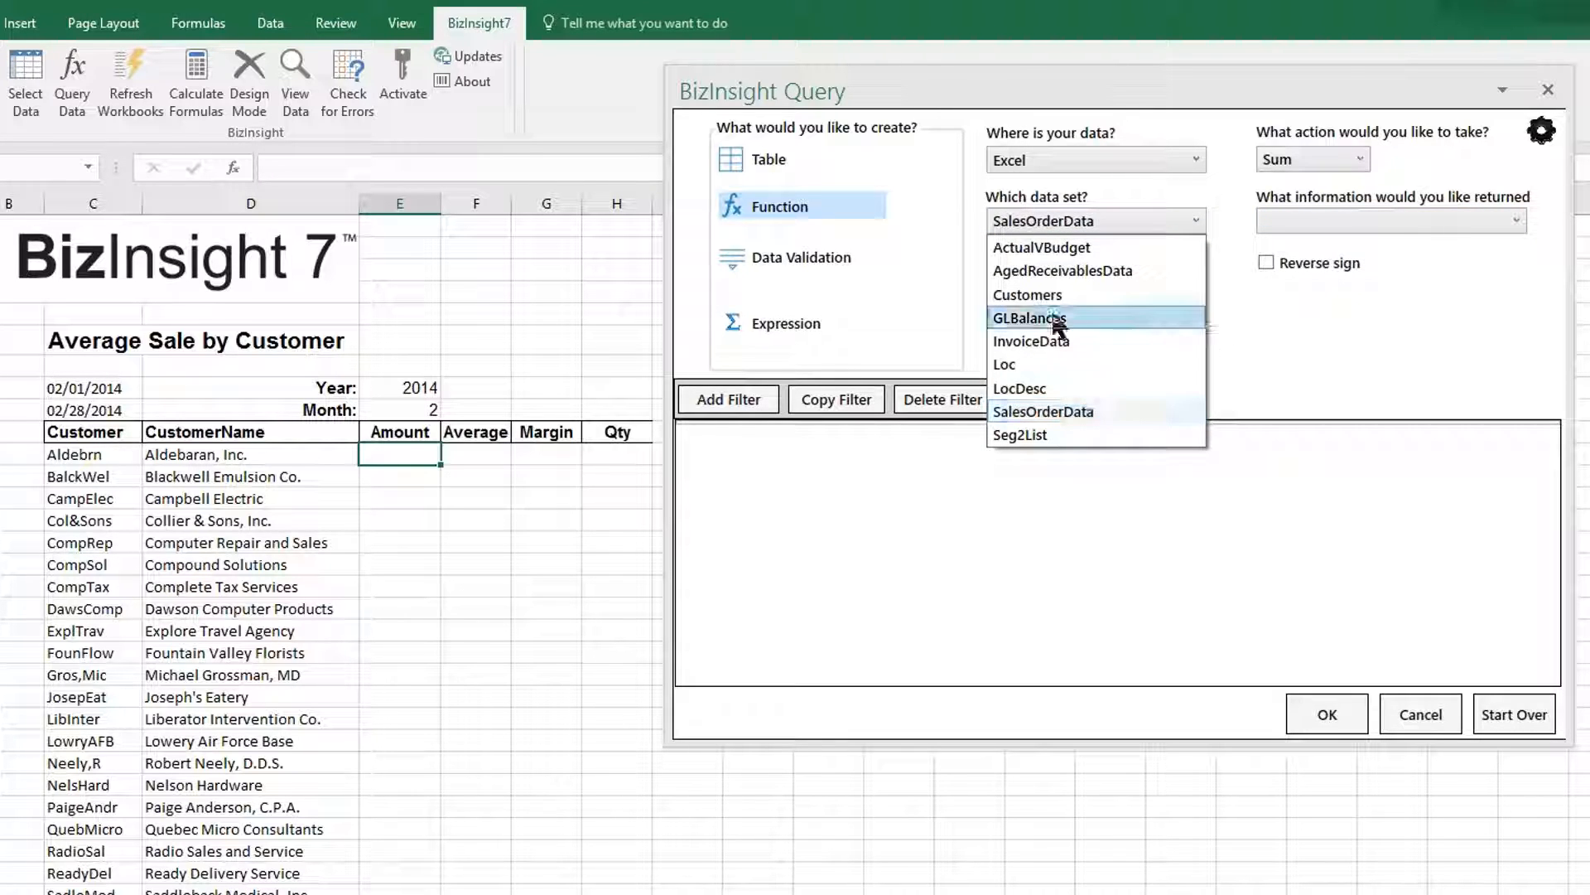
click(1048, 348)
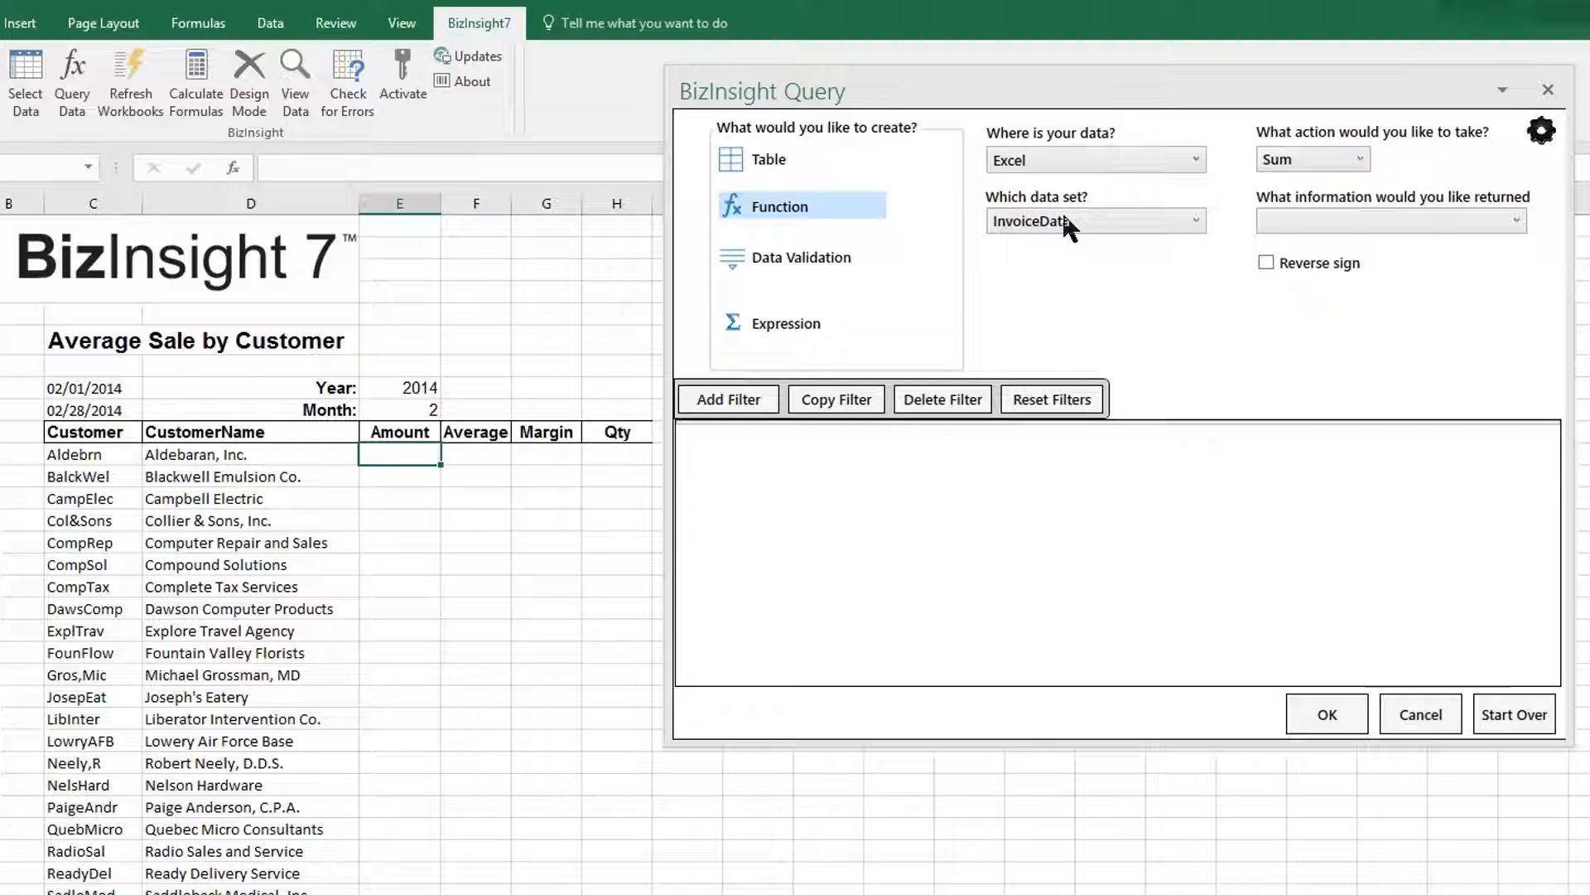
click(1477, 217)
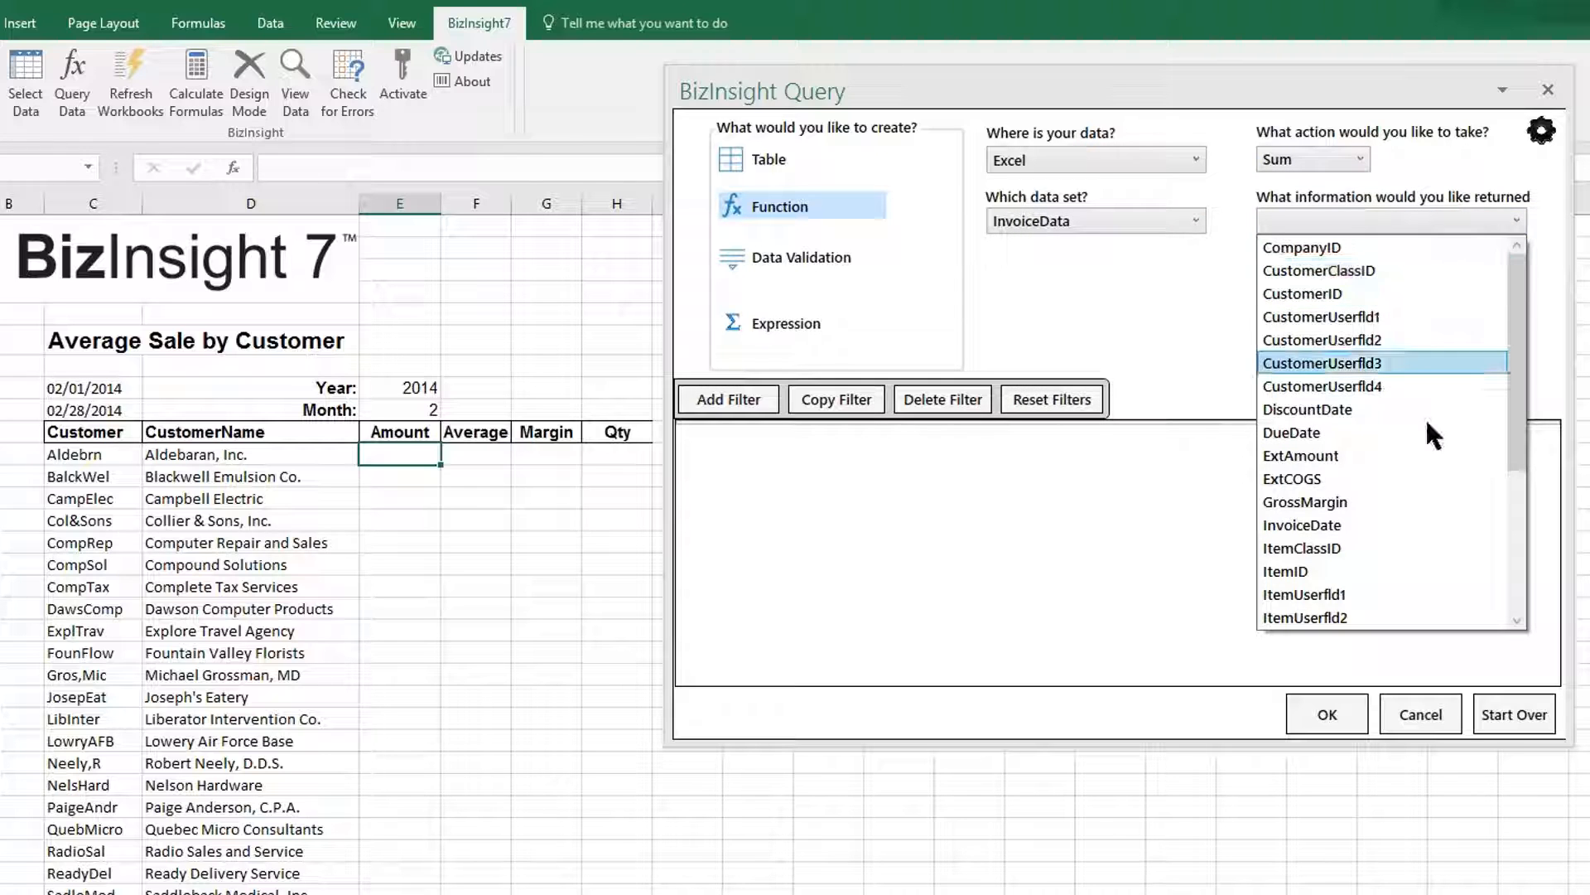
click(1358, 455)
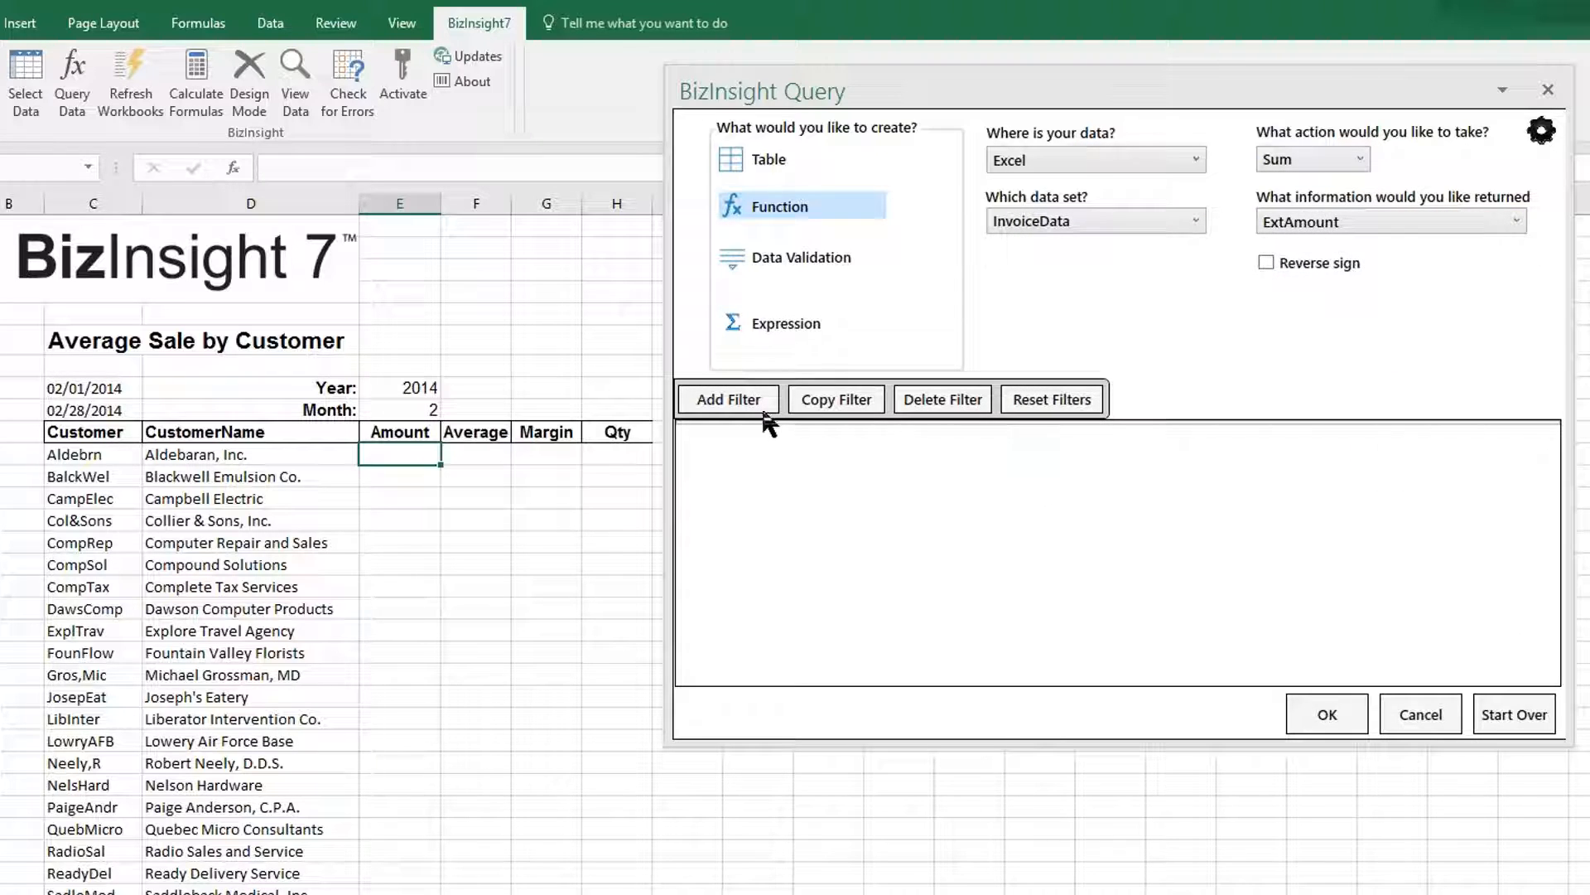
Filter the query on CustomerID = $C11 and place the result (1,968,580) in cell E11.
click(734, 403)
click(877, 439)
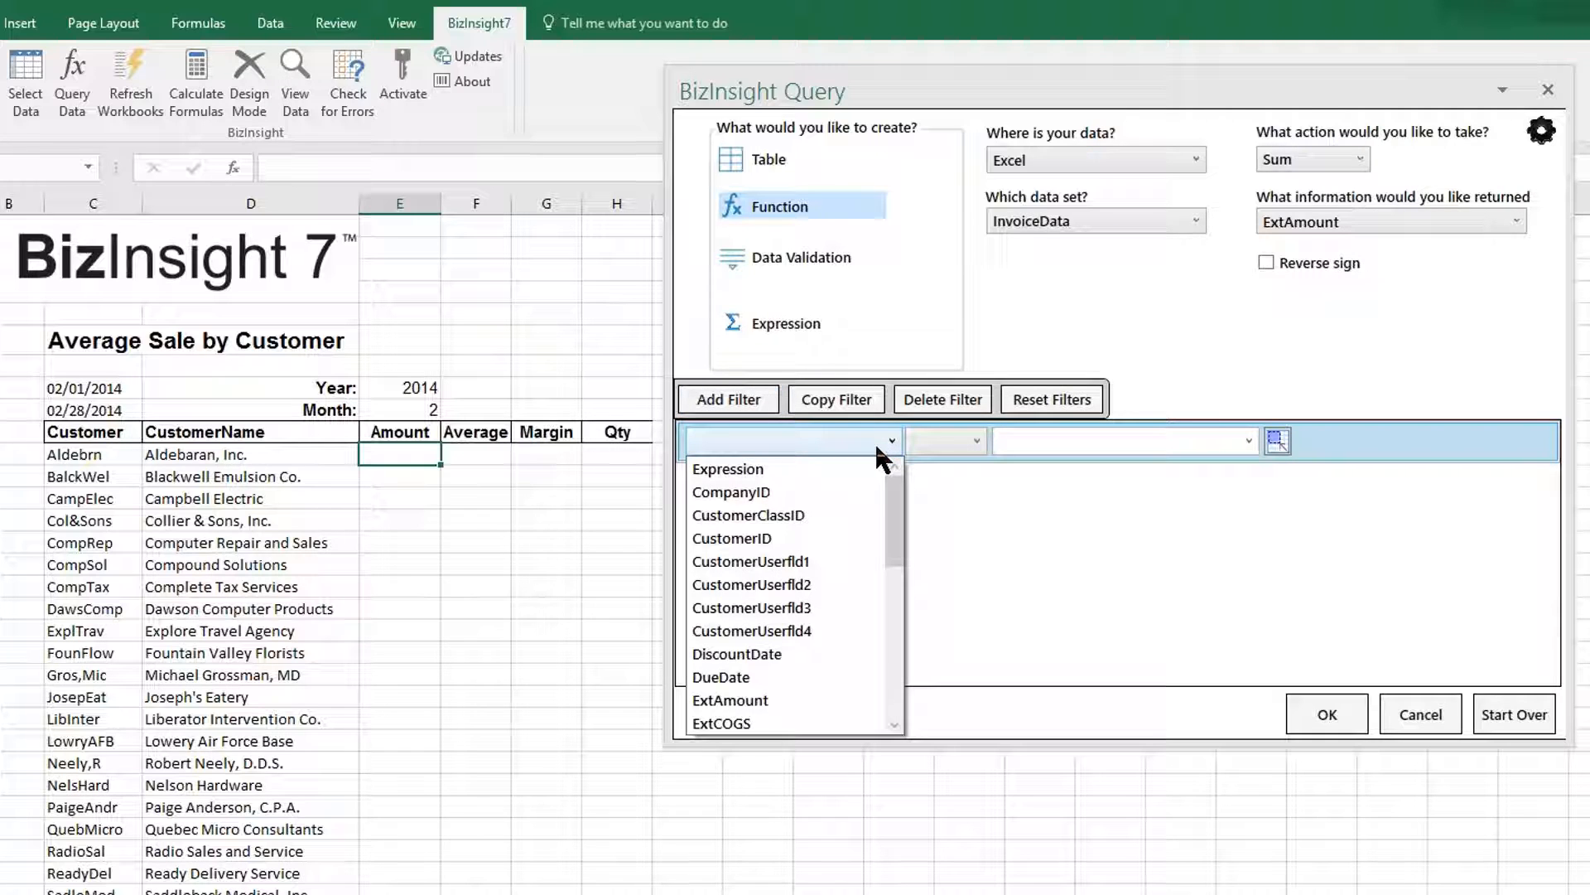
click(854, 538)
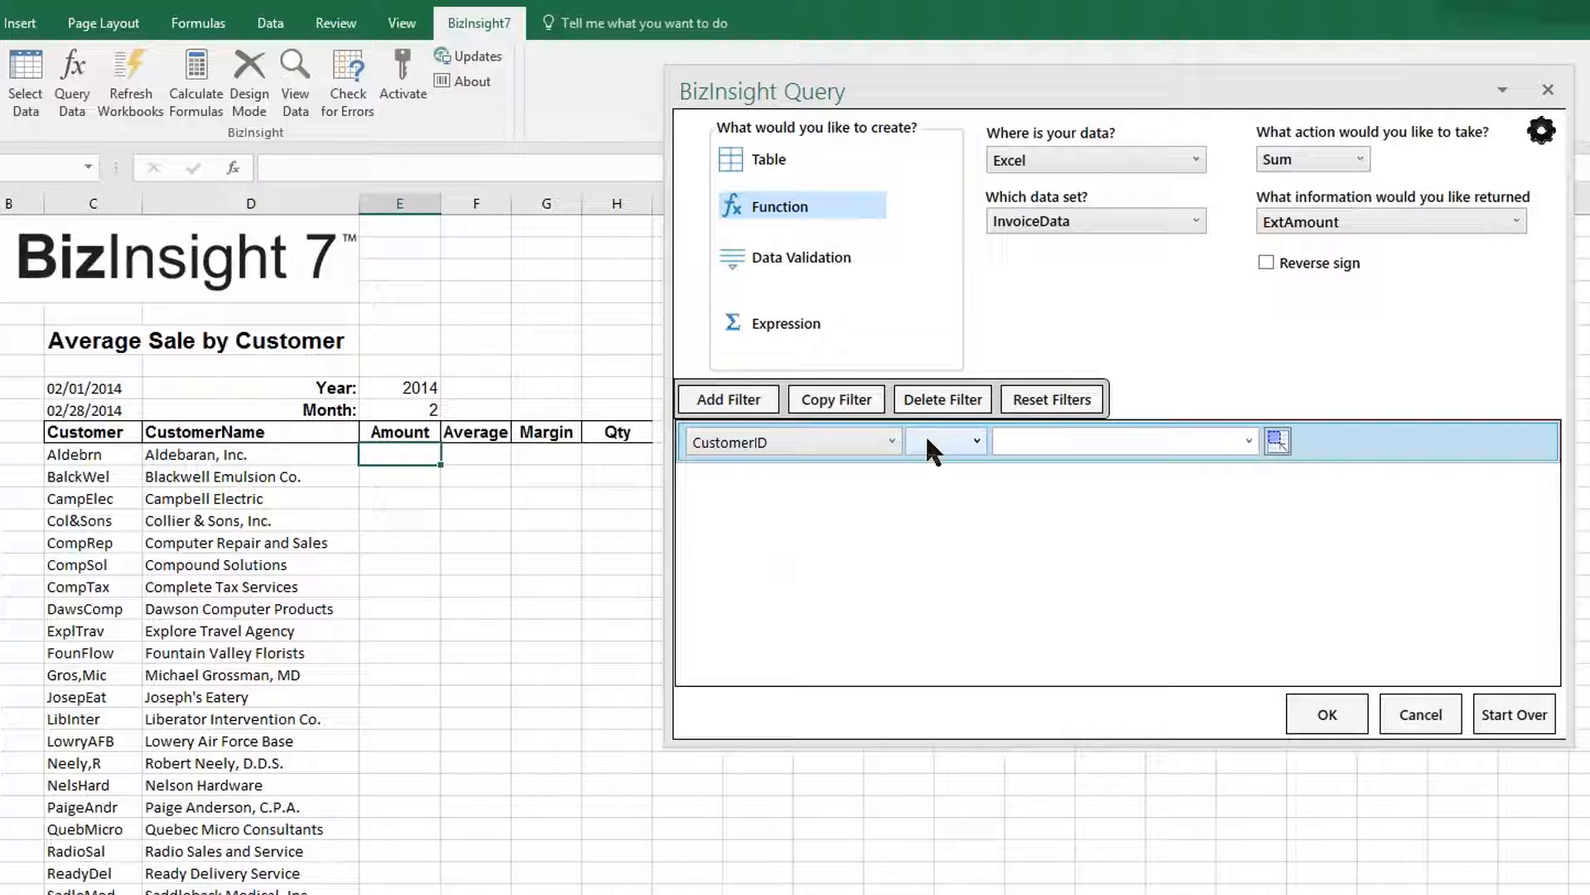
click(927, 441)
click(919, 466)
click(1277, 439)
click(101, 457)
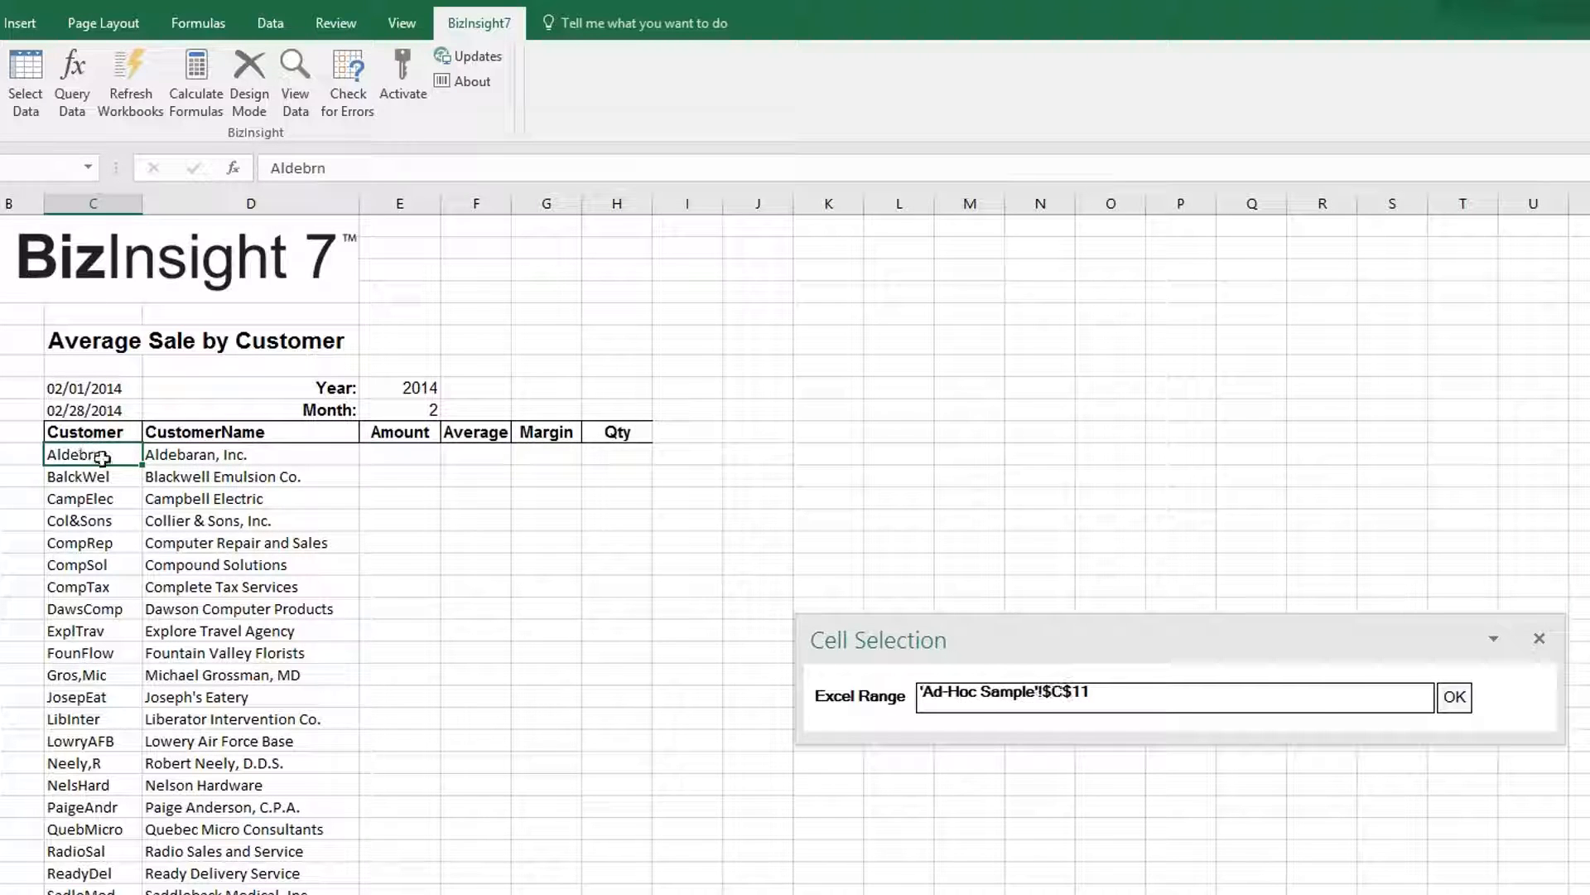
click(1313, 690)
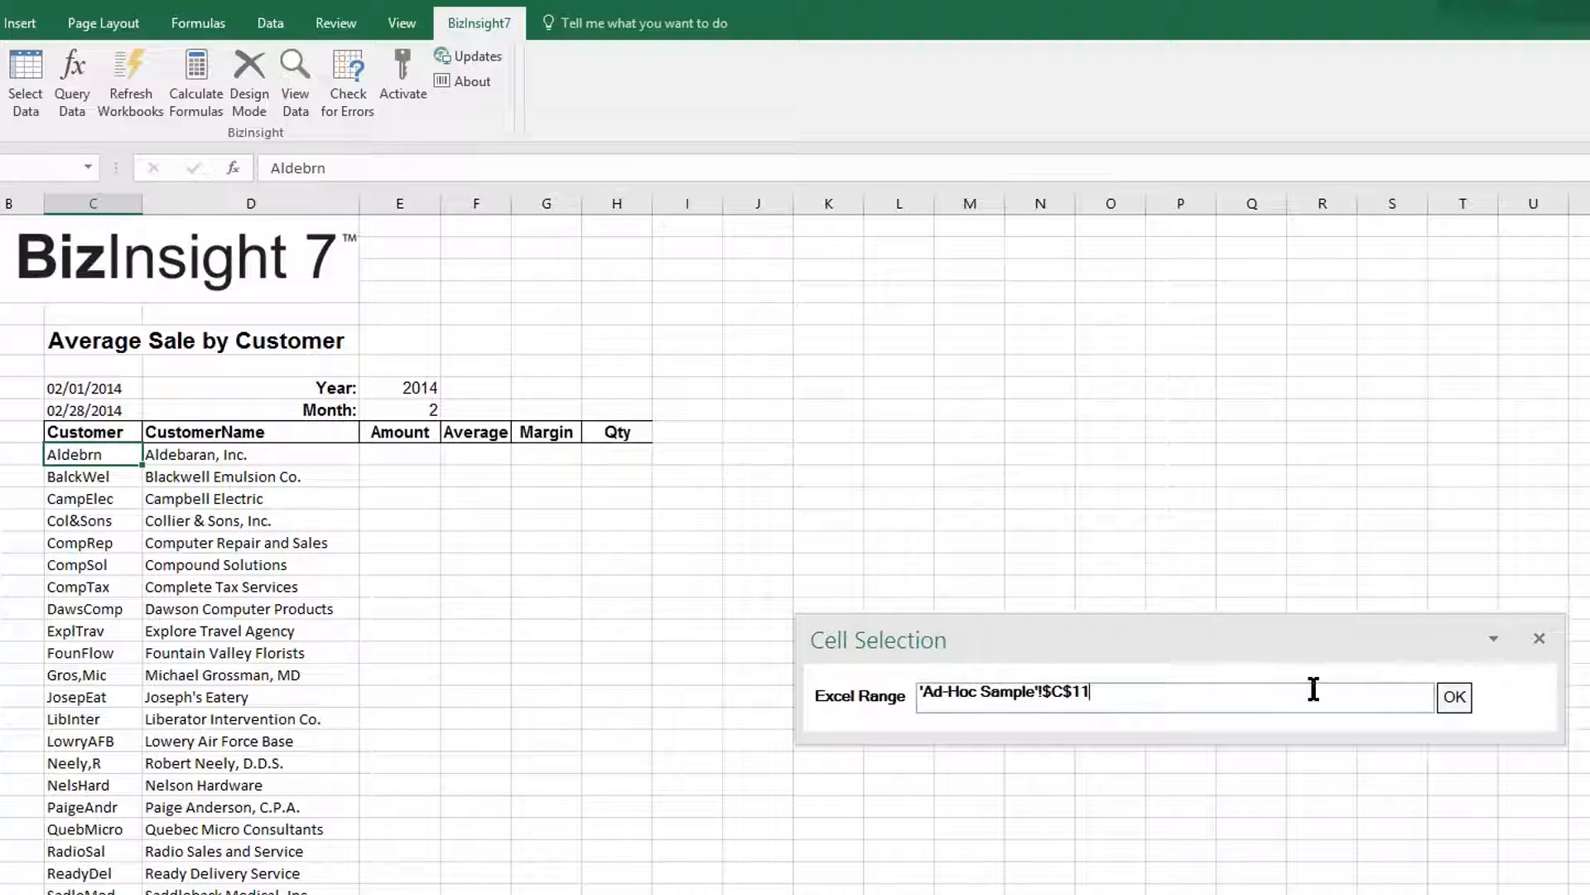
key(F4)
key(F4)
key(F4)
click(1455, 697)
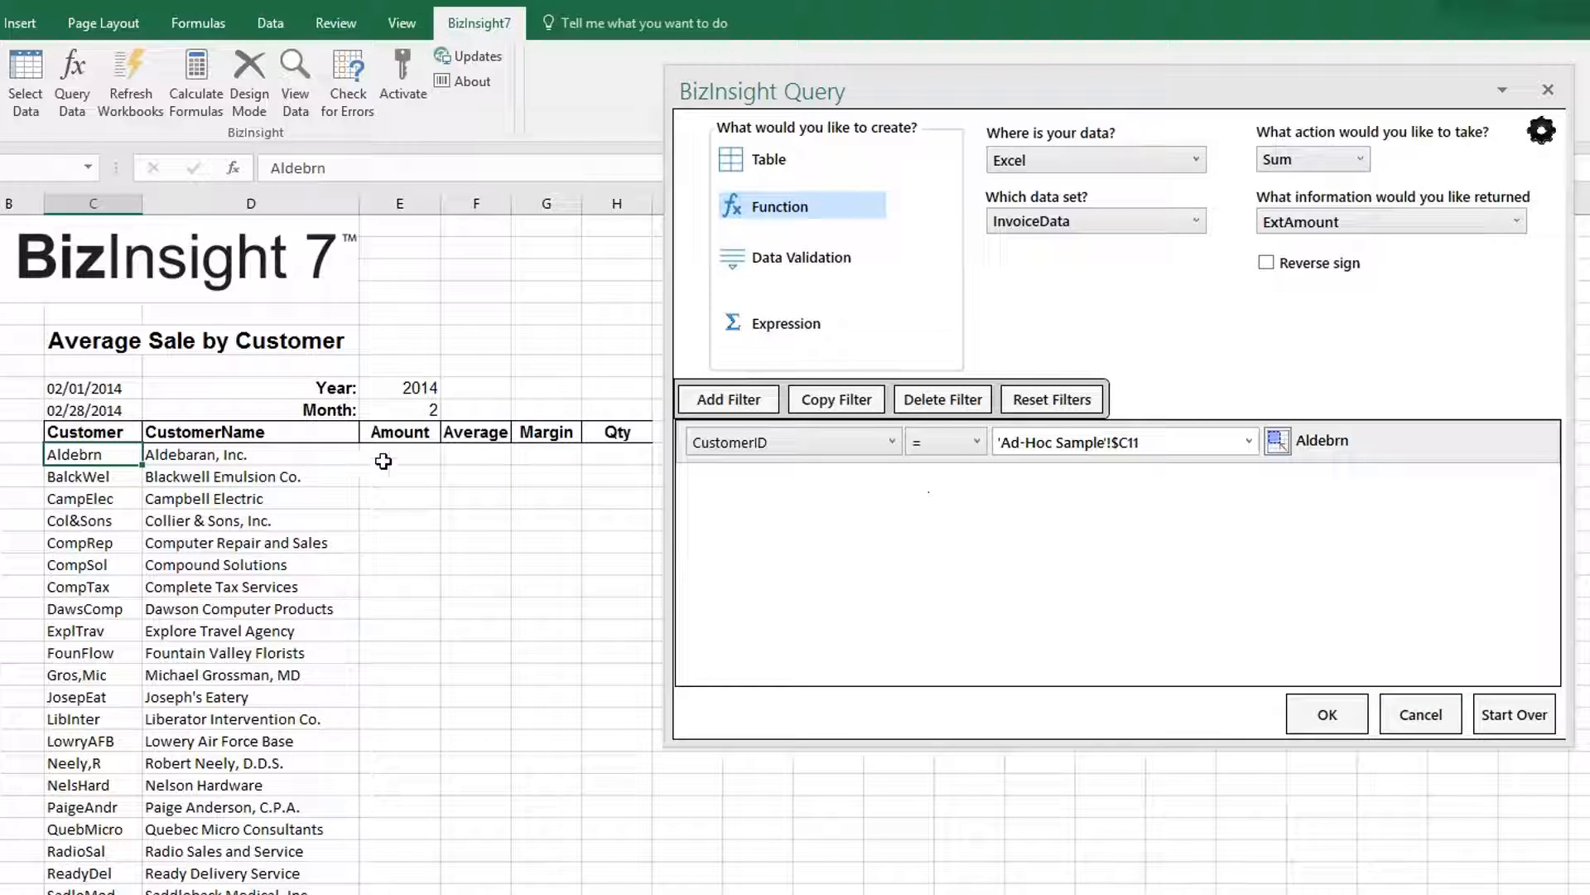
click(382, 461)
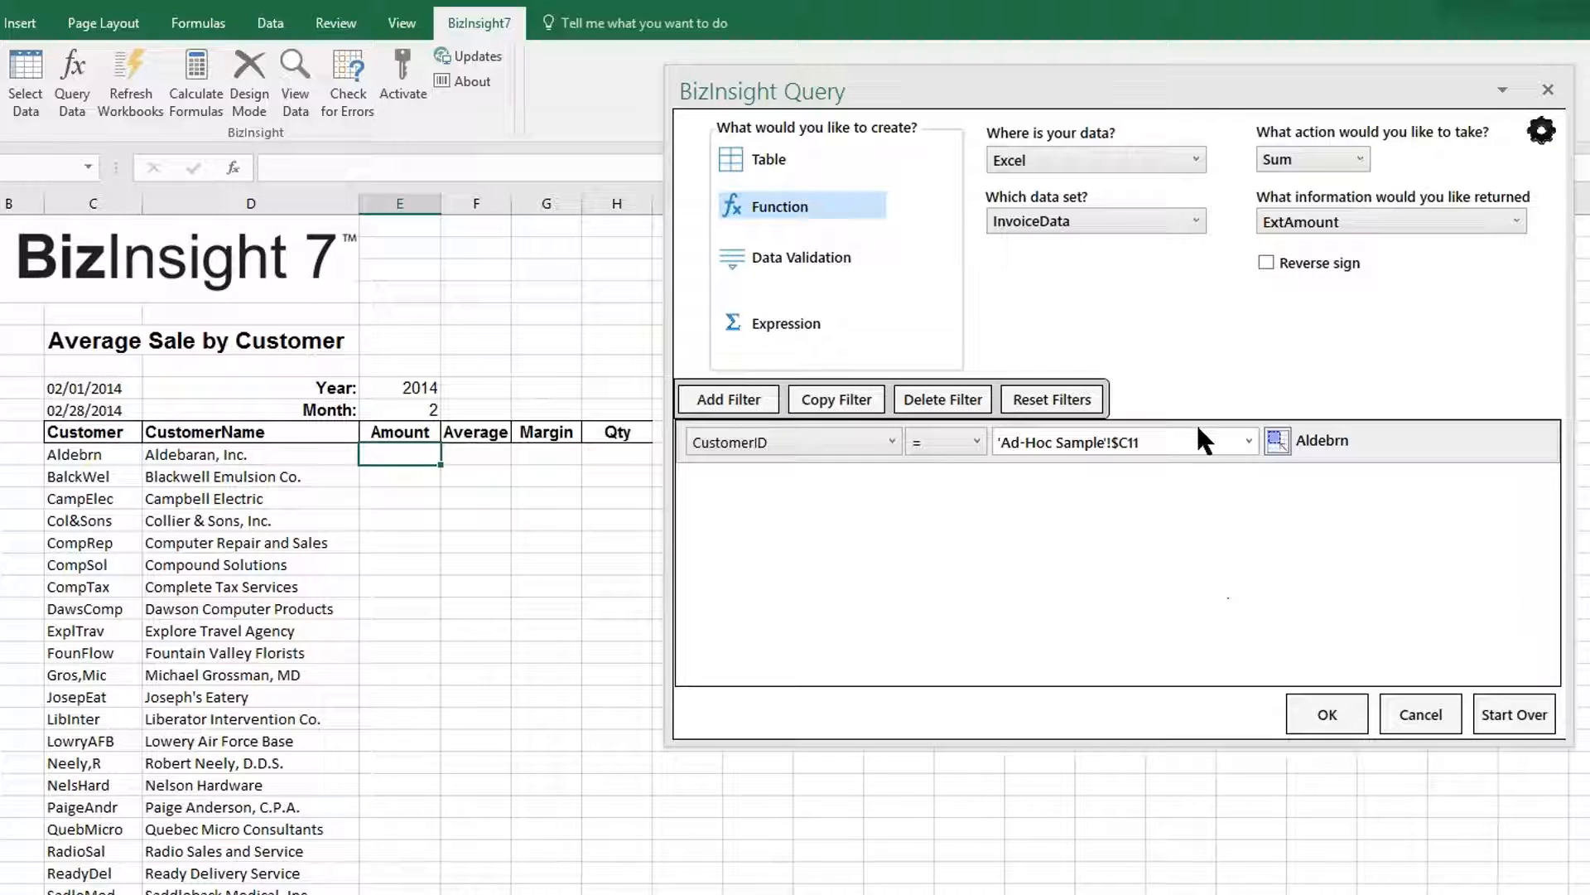
click(1340, 709)
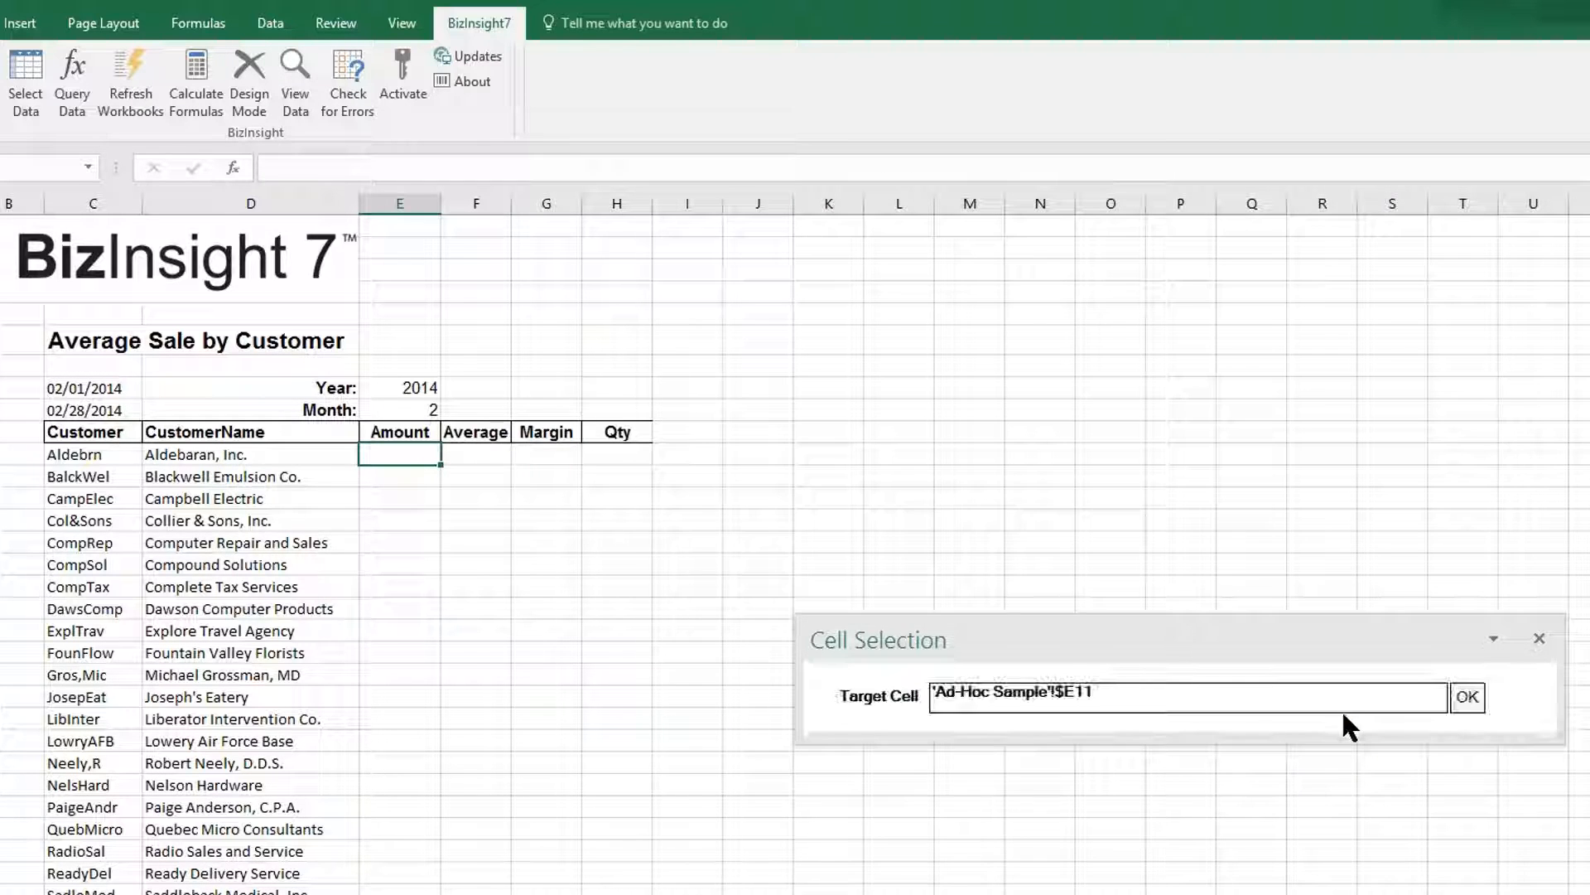
click(1478, 696)
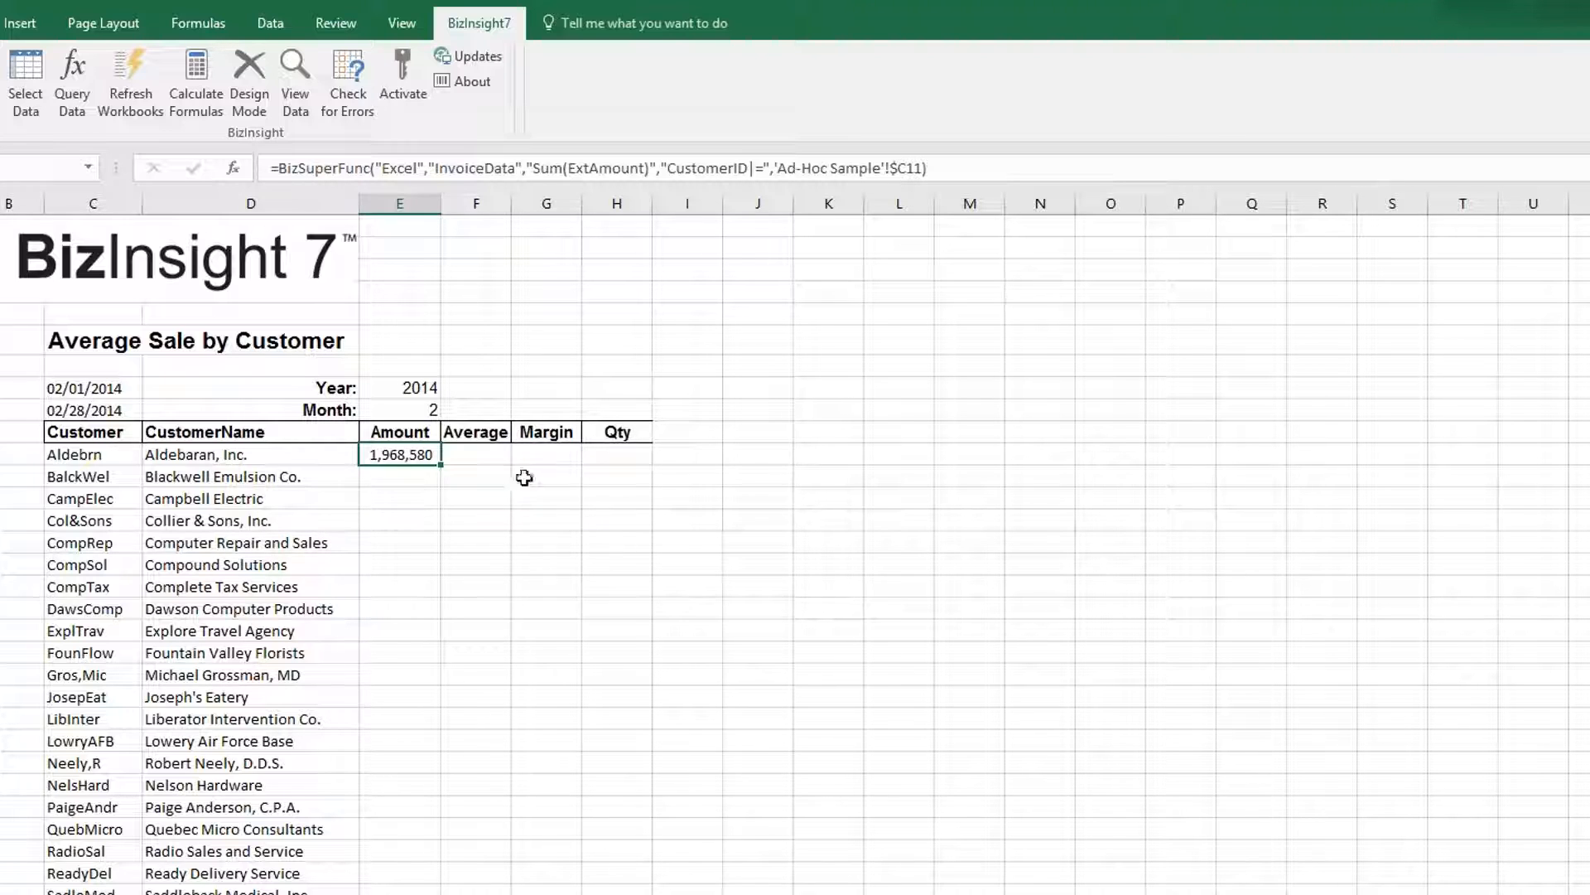
Copy the Amount formula from E11 into the Average cell F11.
click(483, 457)
text(http://info.biznetsoftware.com/bizinsight-7)
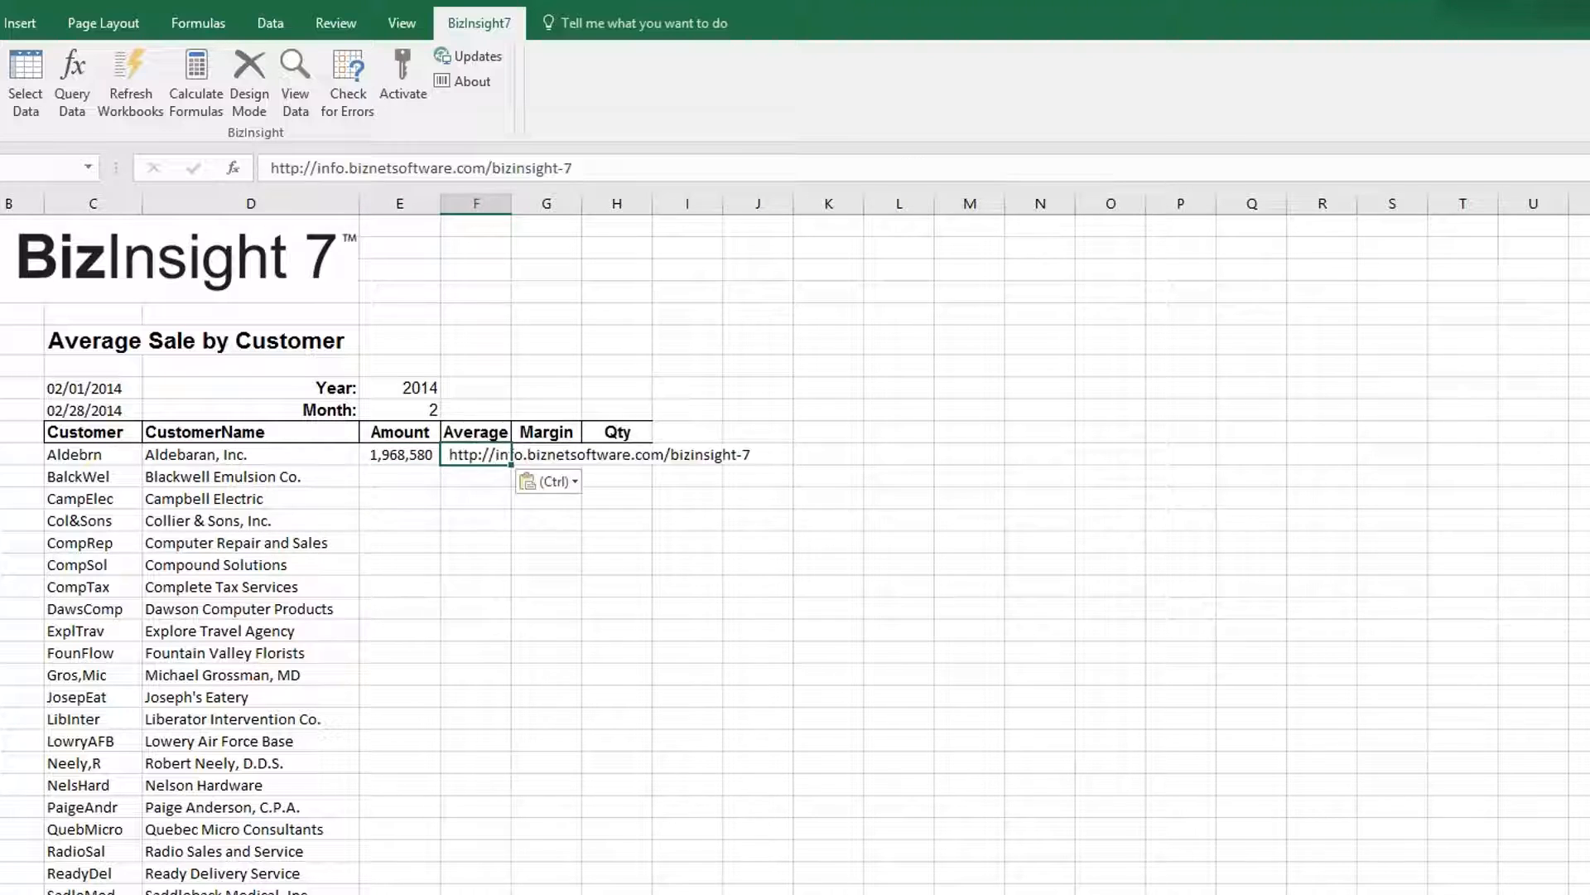
key(ctrl+z)
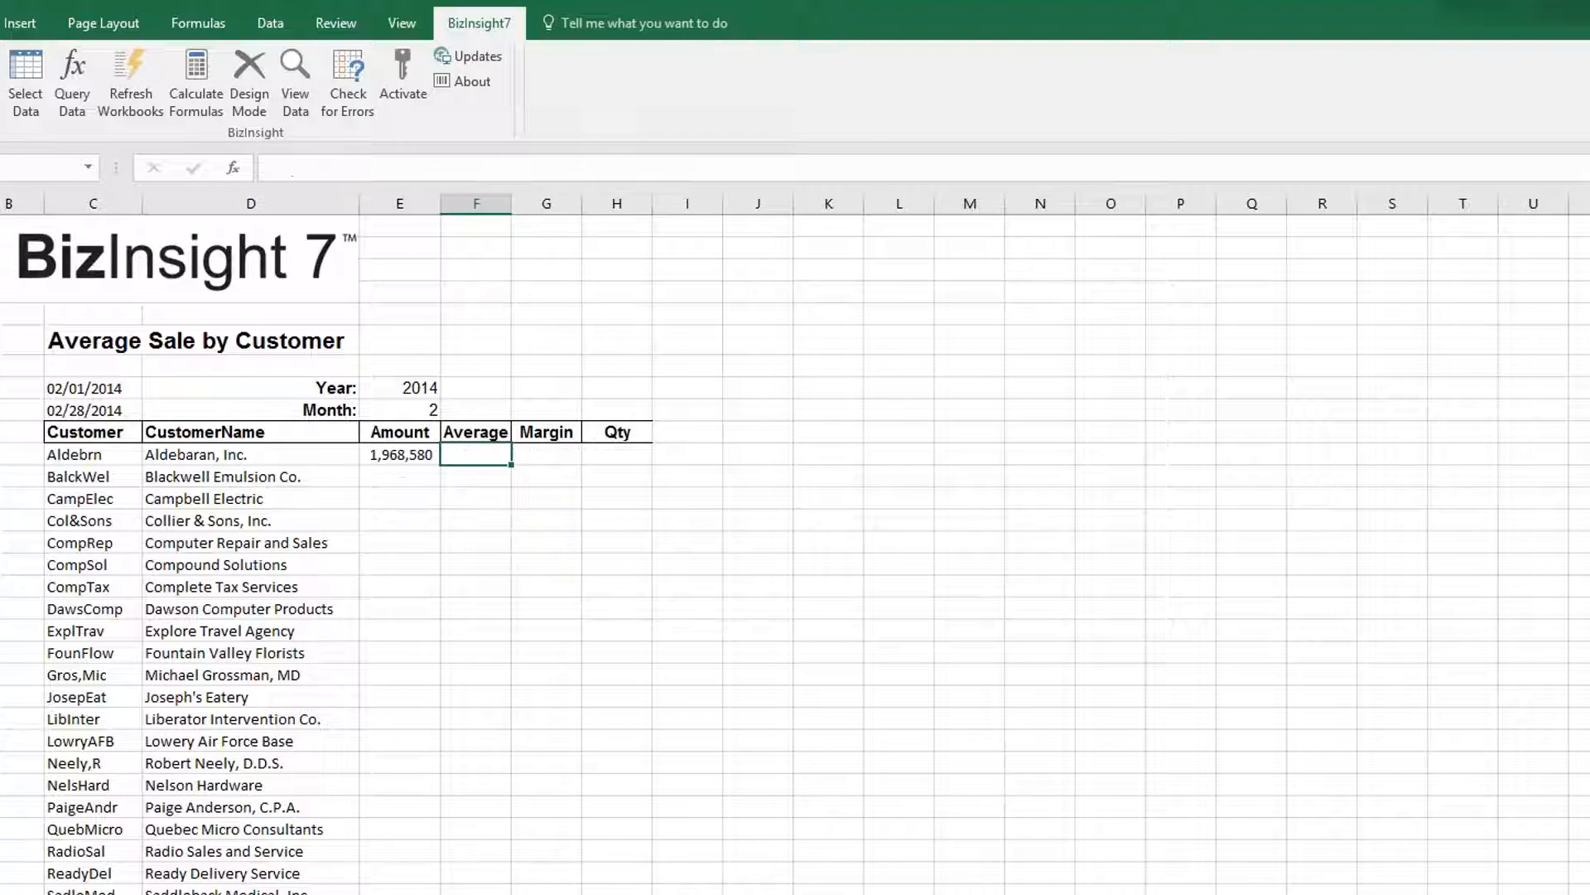
click(401, 455)
key(ctrl+c)
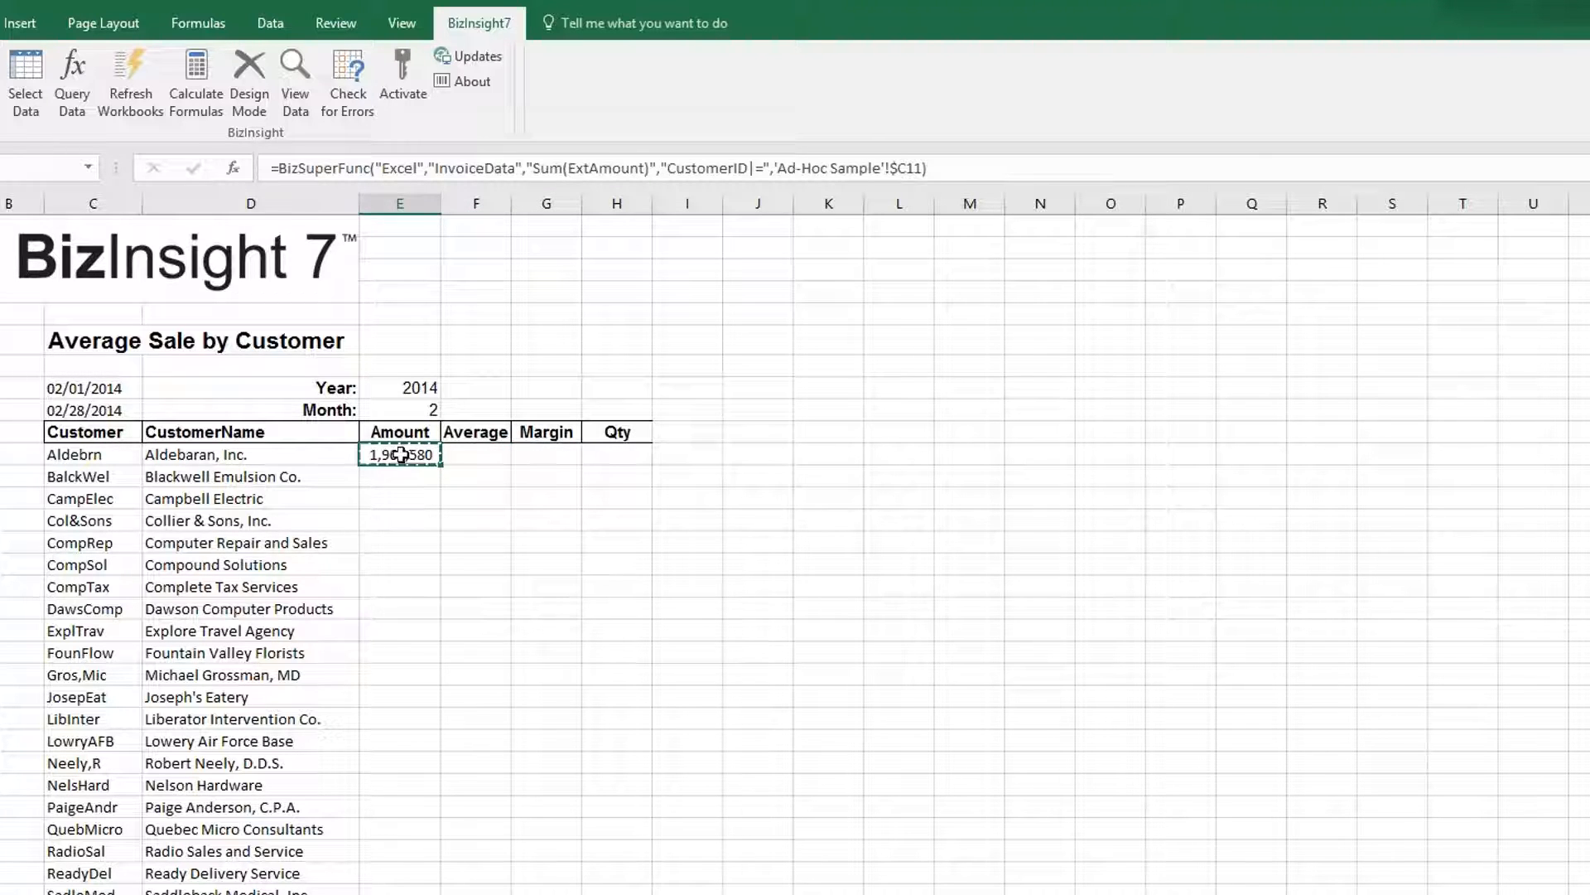
click(468, 453)
key(ctrl+v)
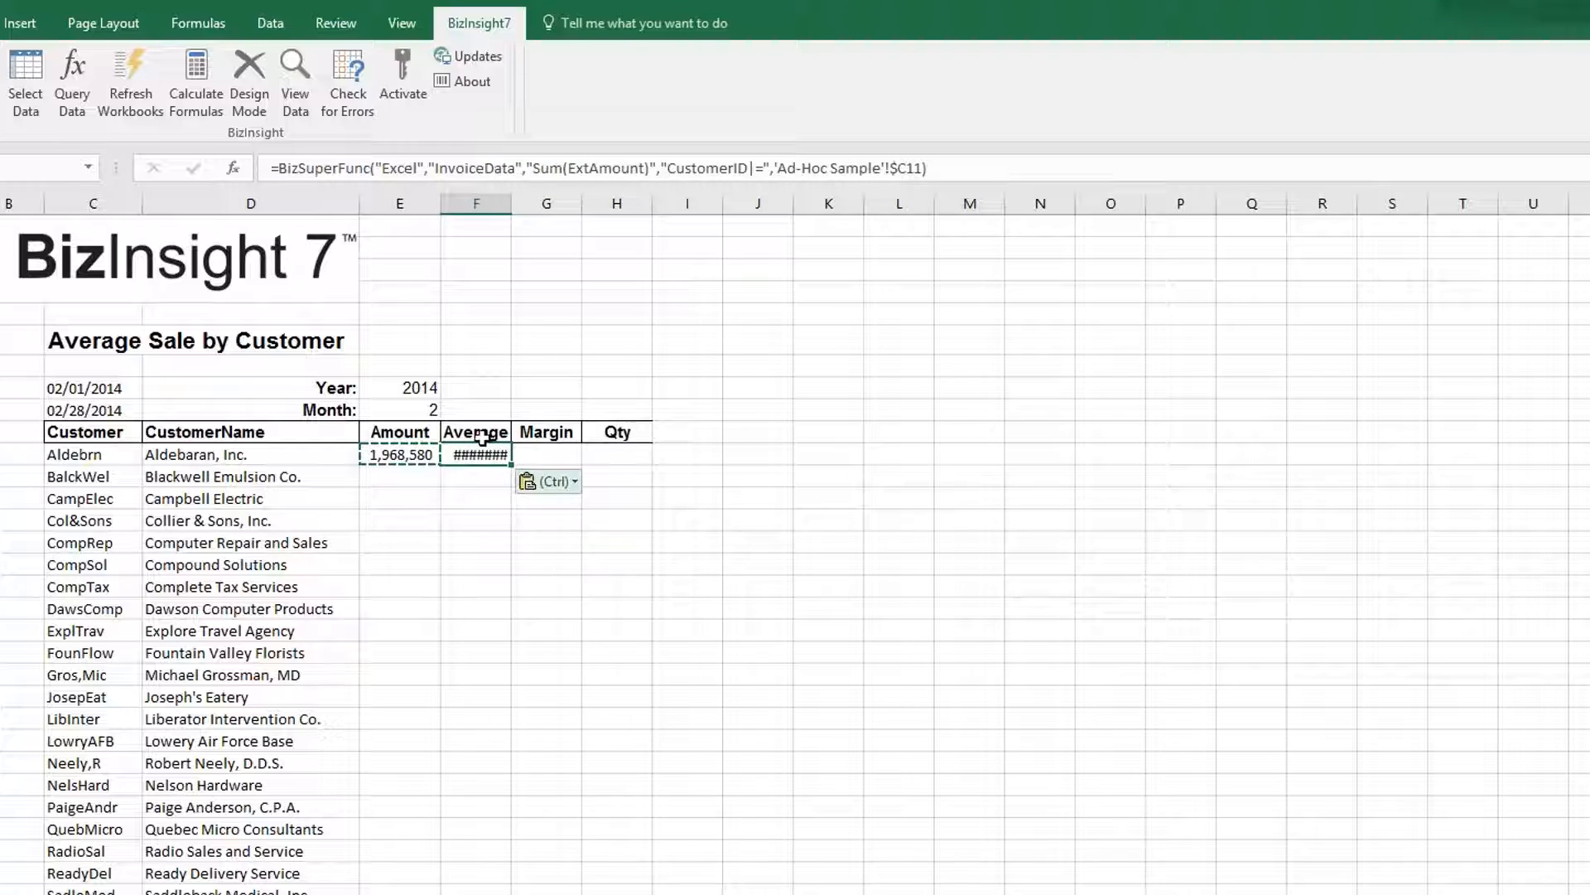
Change F11's query aggregation from Sum to Average, overwriting the cell to show 7,781.
click(72, 83)
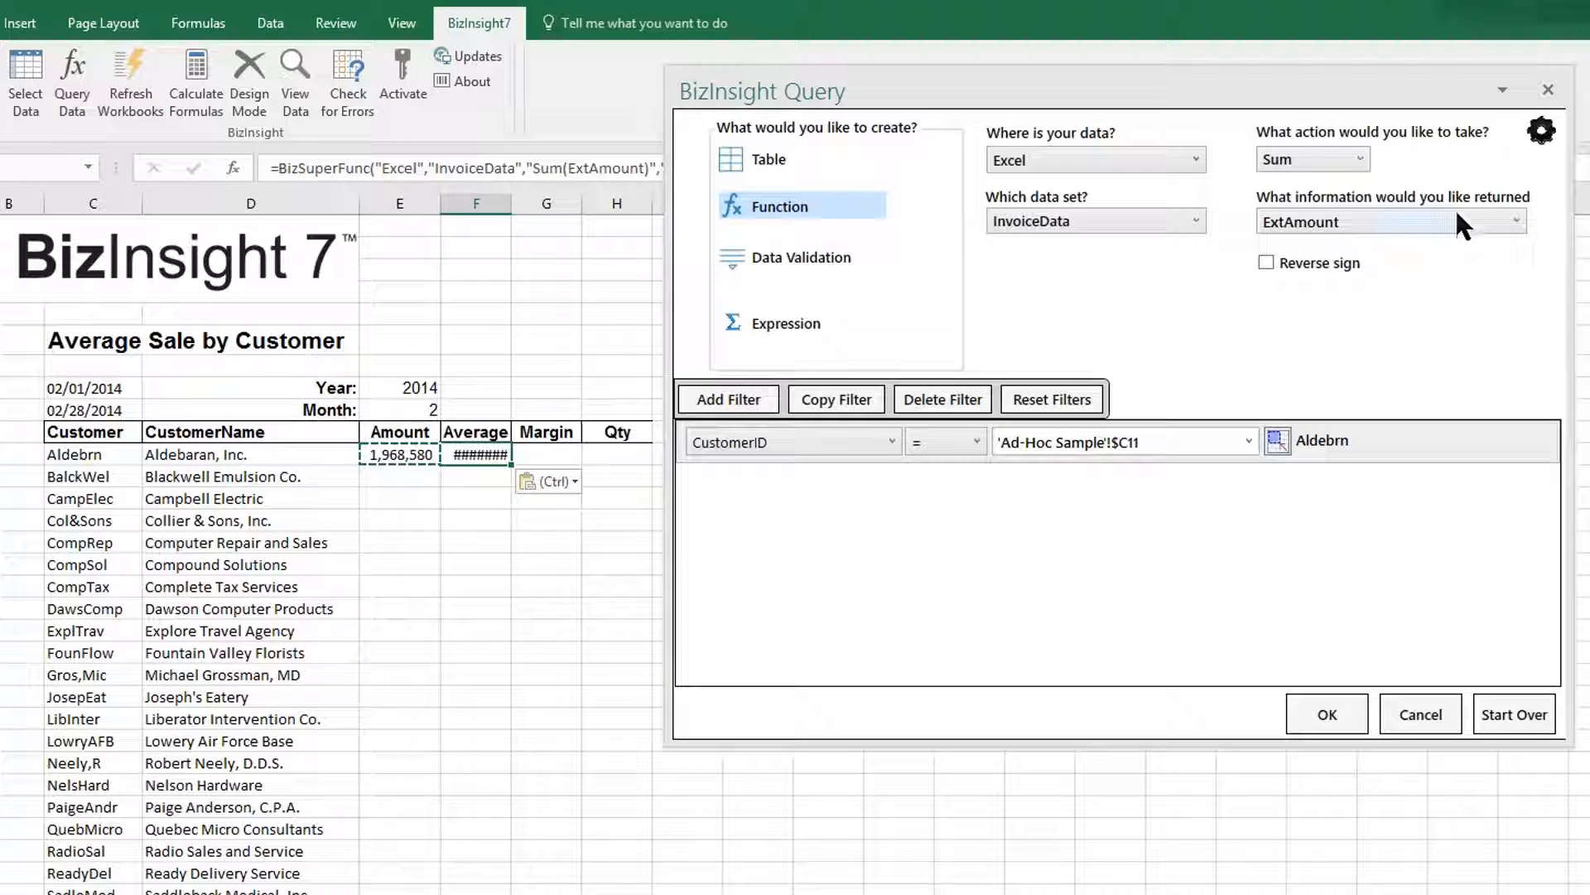
click(1358, 160)
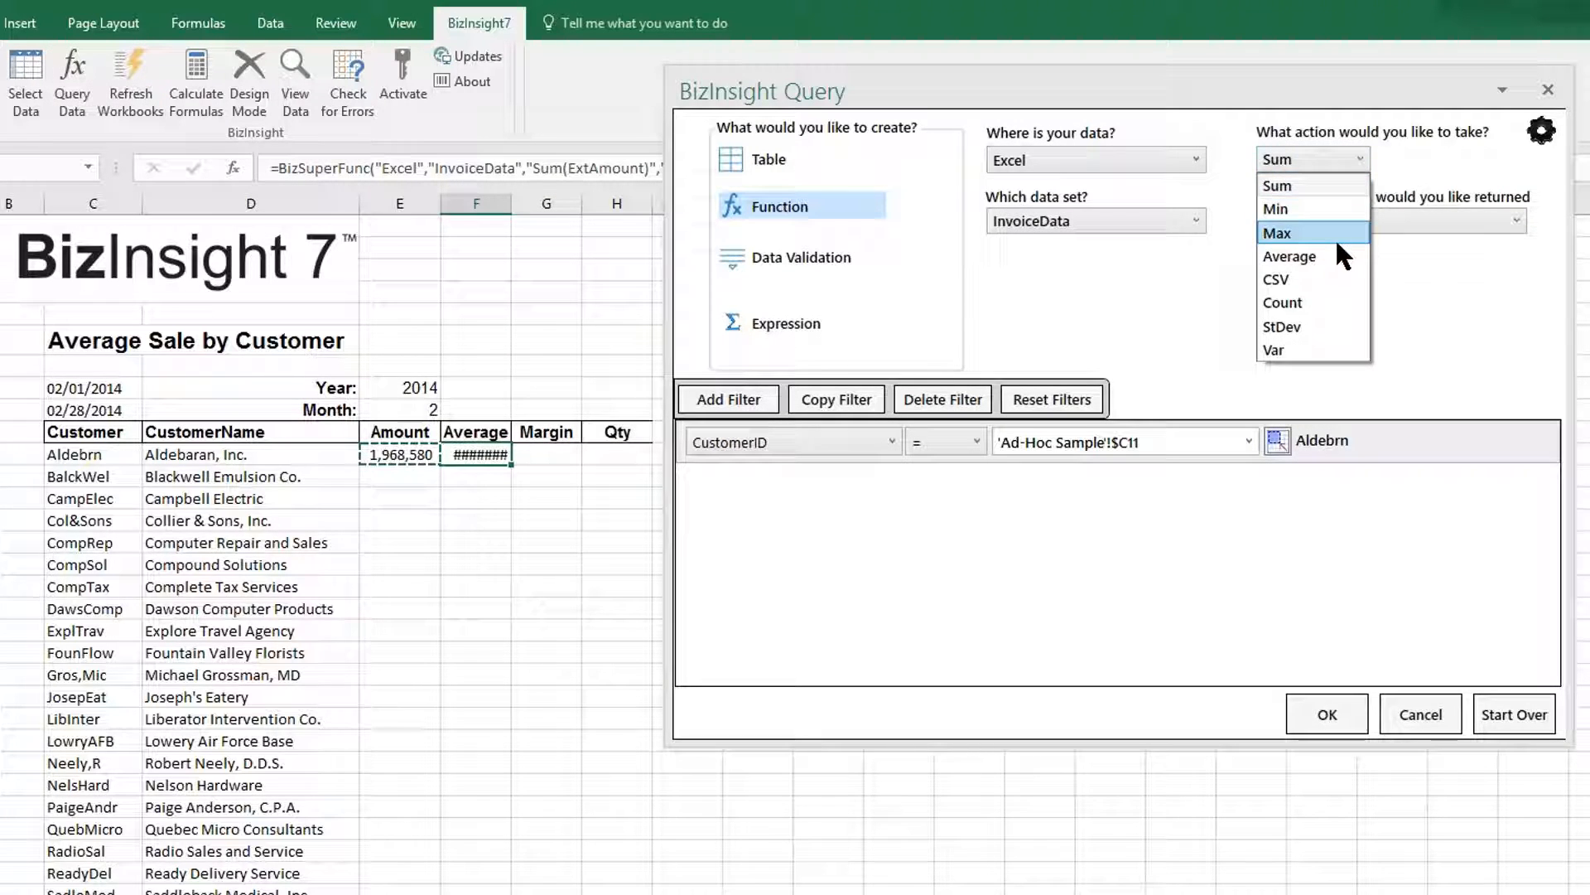
click(1319, 254)
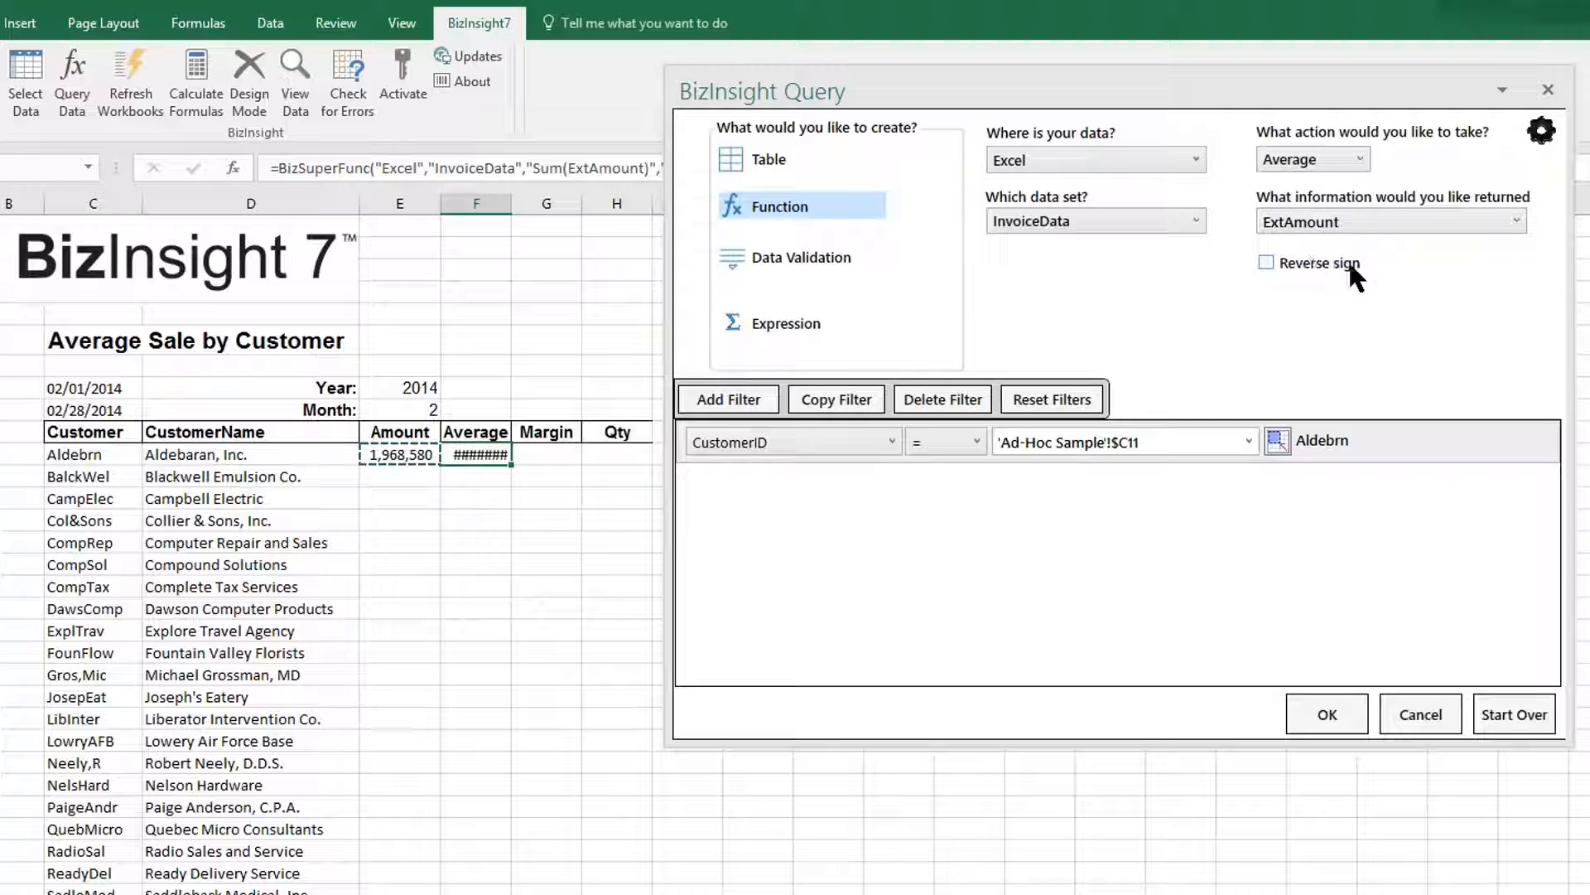
click(1327, 714)
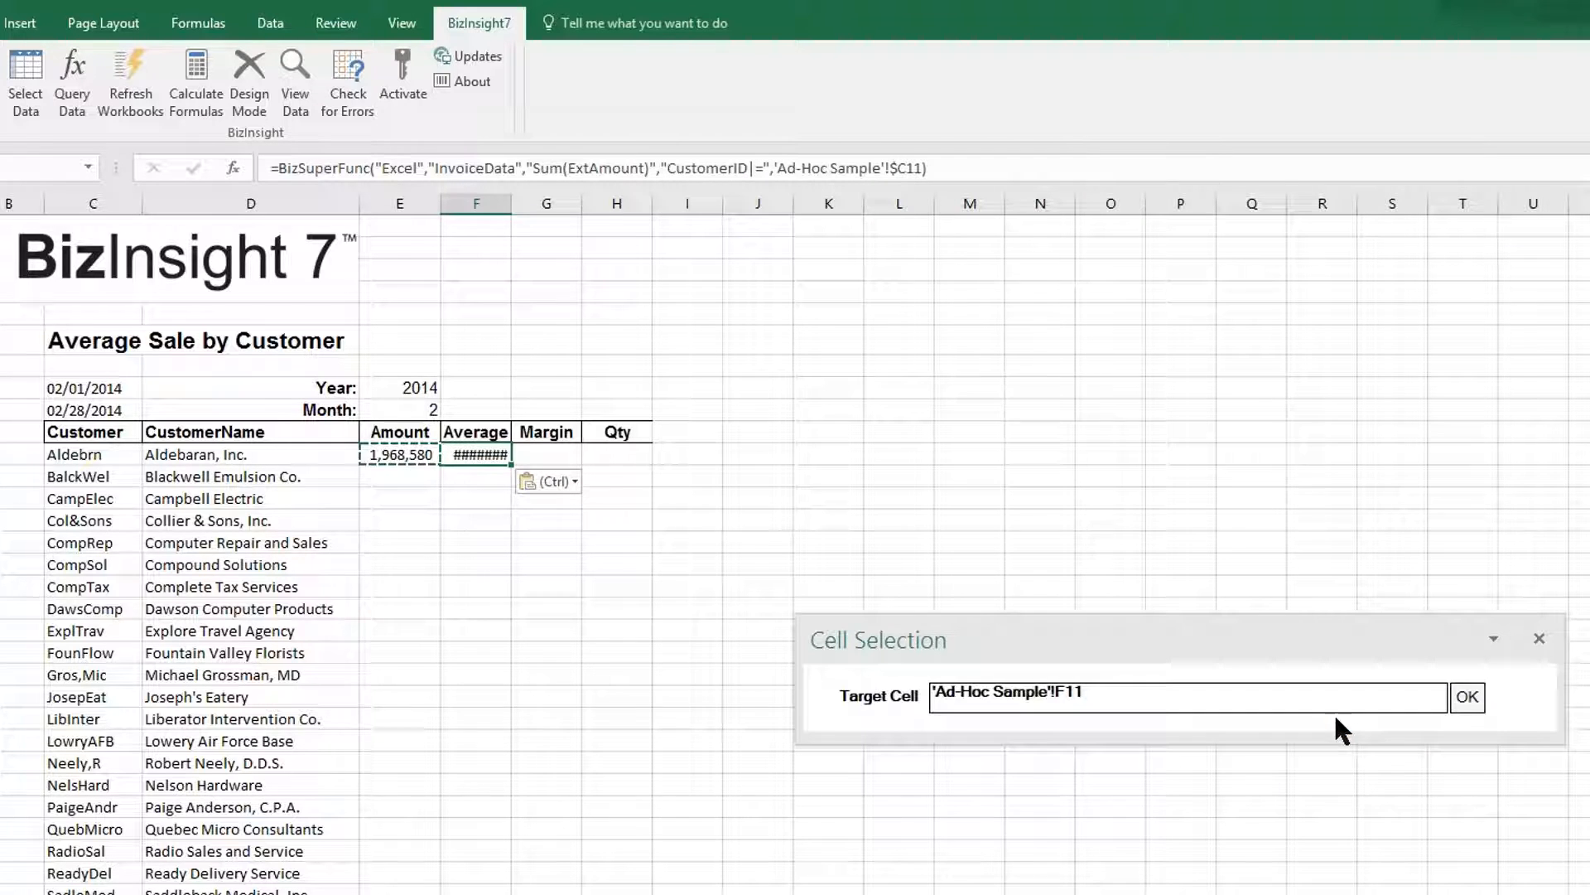
click(1468, 698)
click(1027, 578)
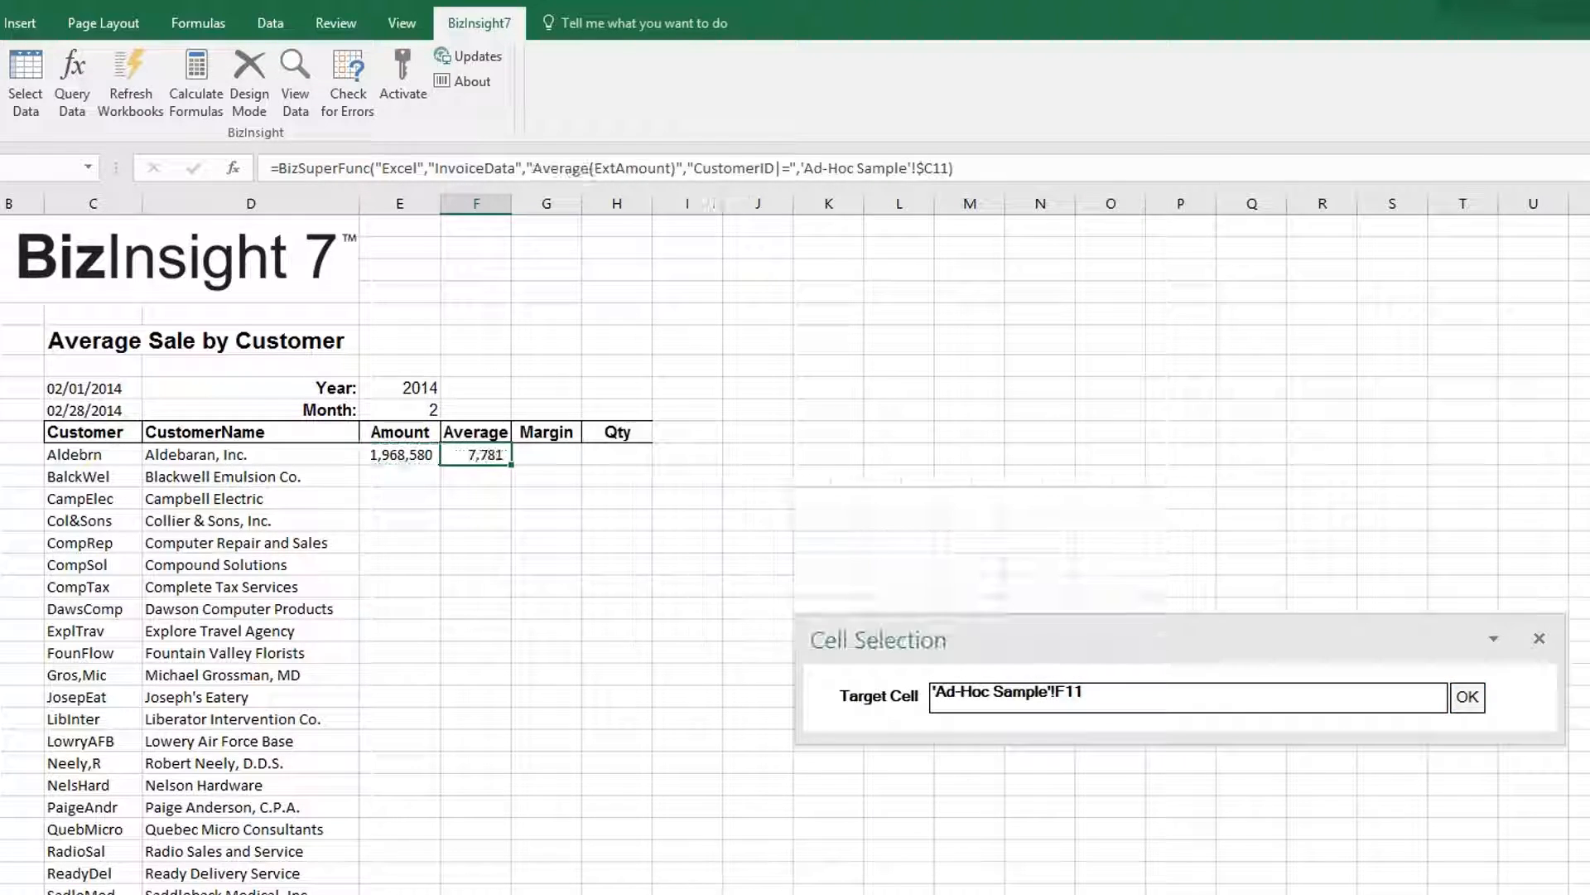
click(540, 455)
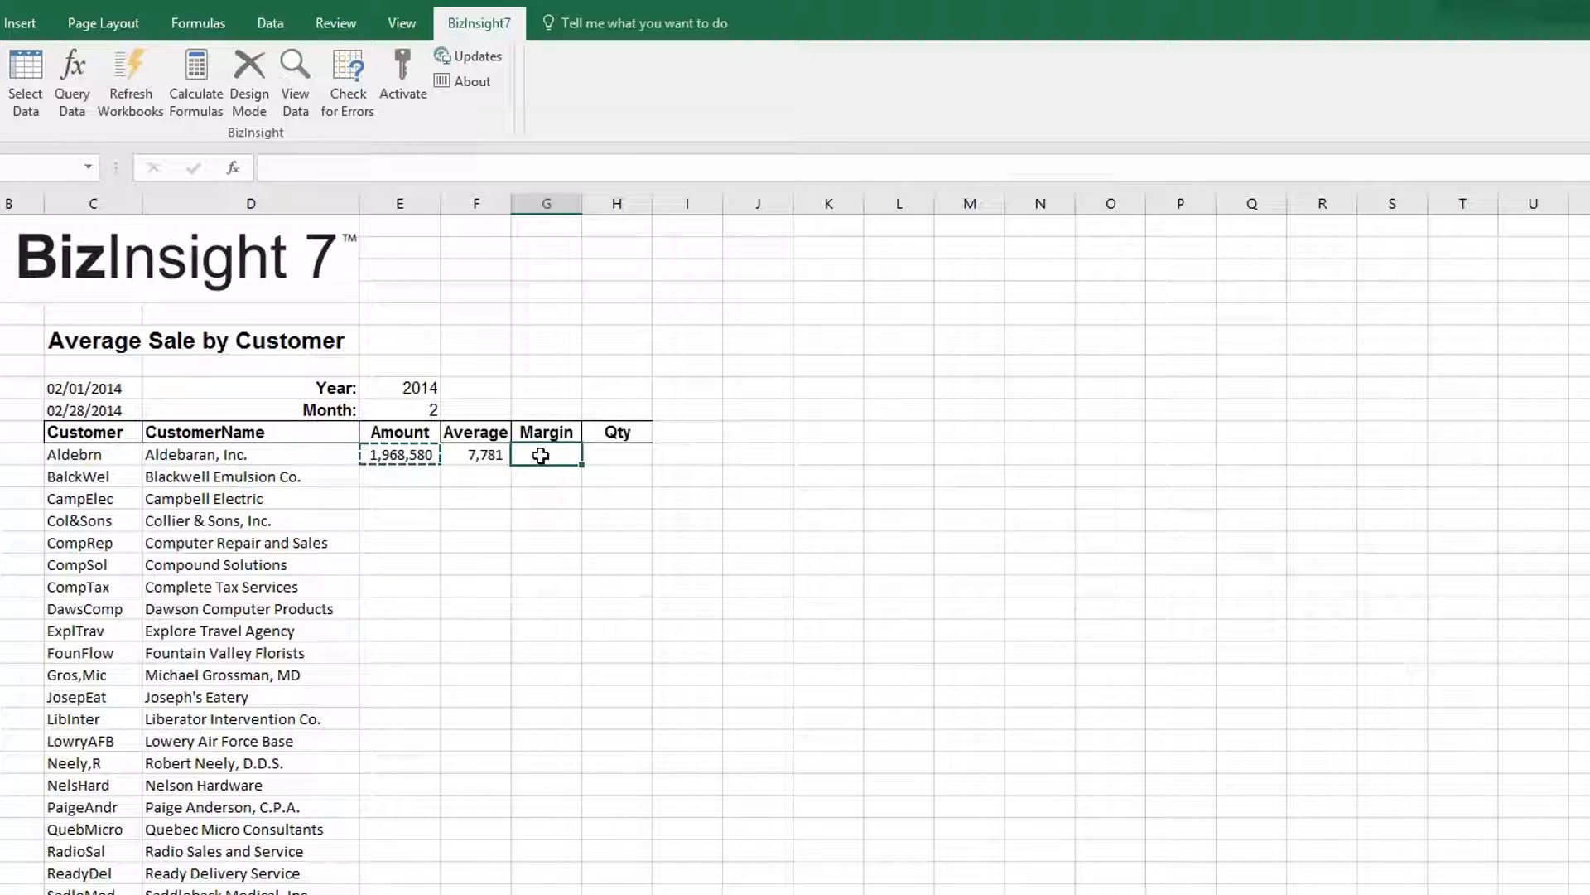
Paste the Amount formula into G11 and switch it to summed GrossMargin, showing 526,406.
key(ctrl+v)
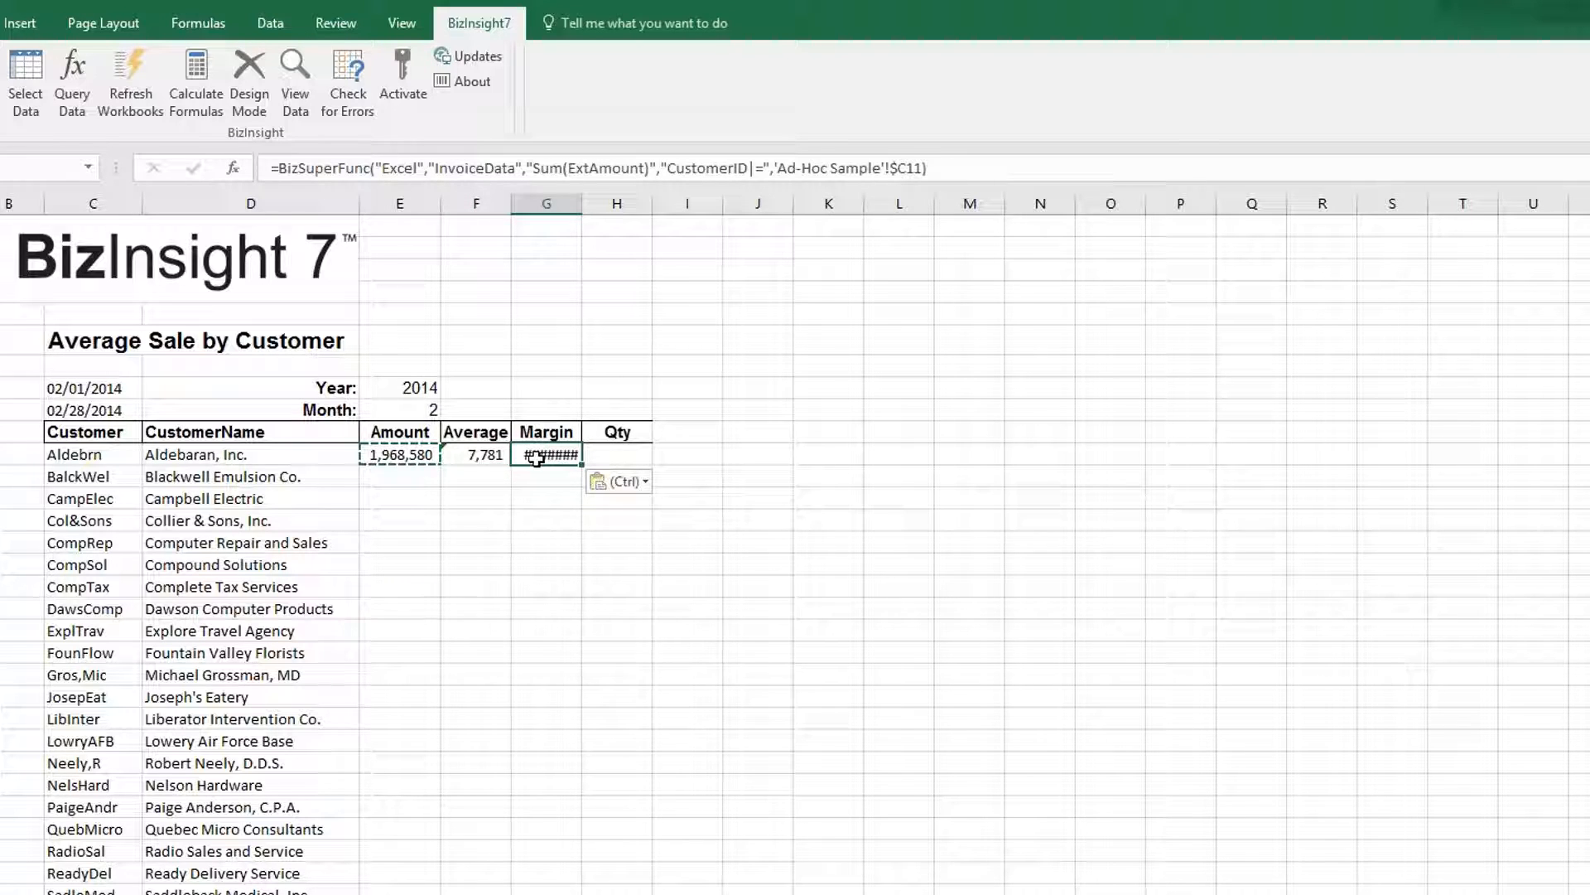
click(77, 99)
click(1343, 157)
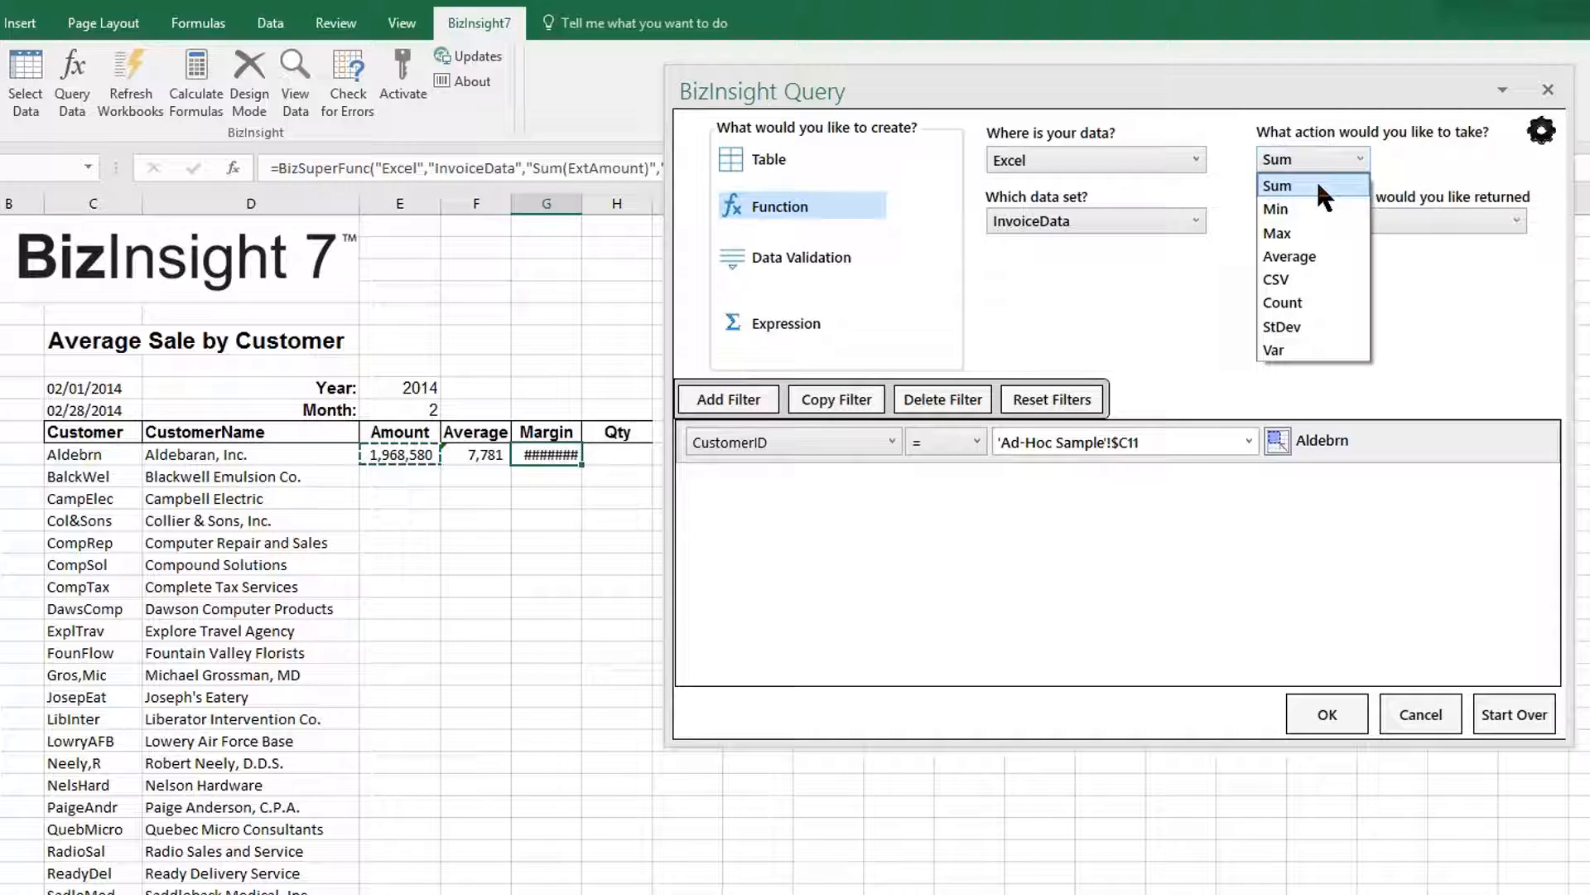
click(1318, 186)
click(1488, 227)
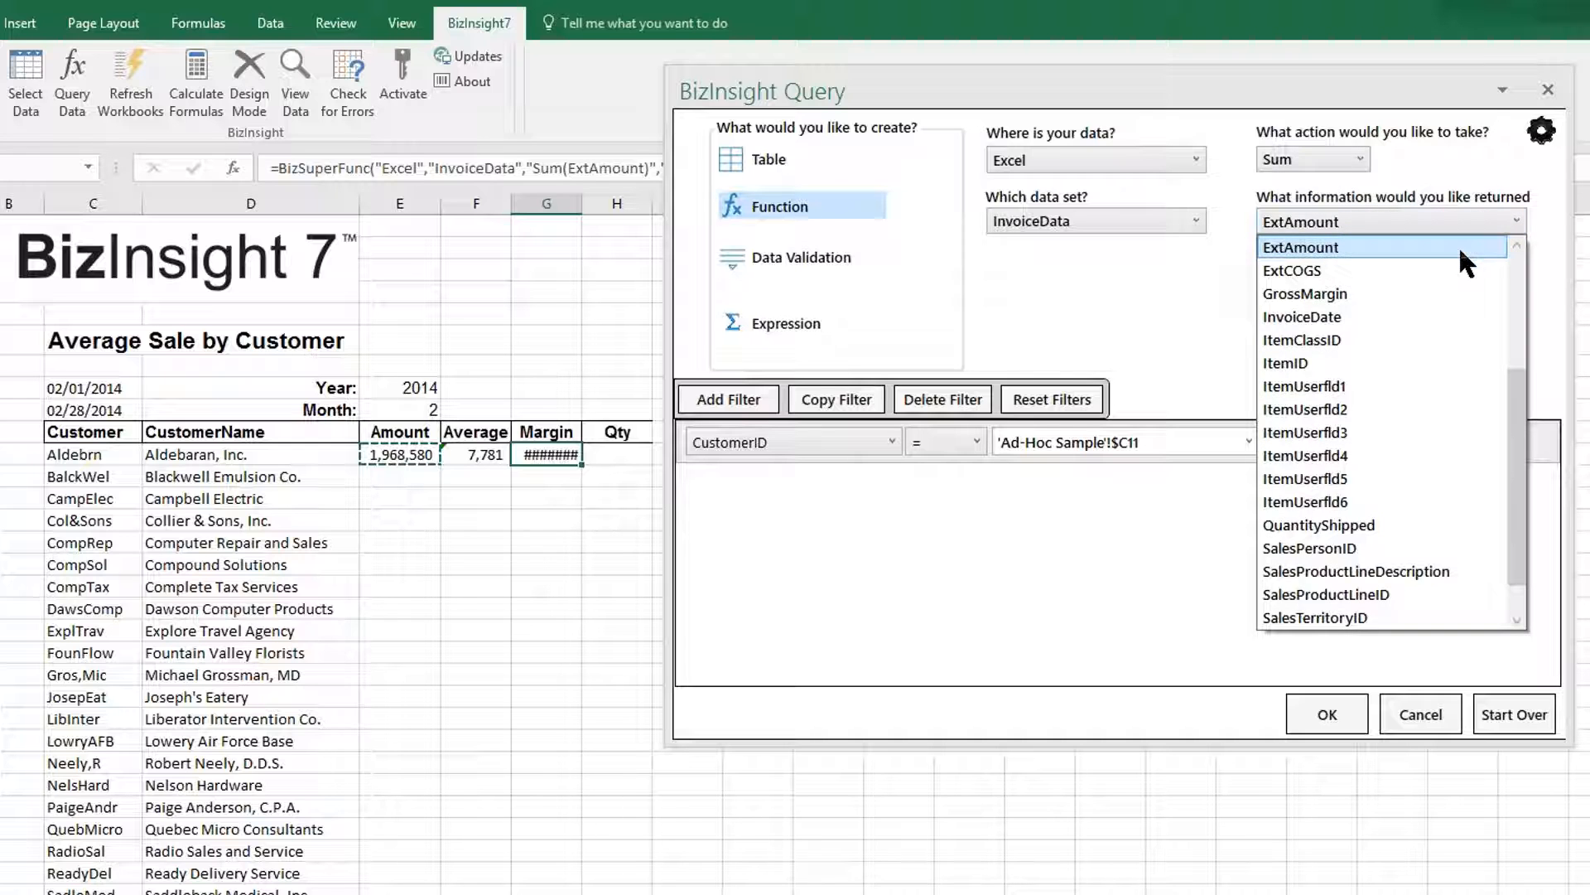
click(1379, 291)
click(1328, 714)
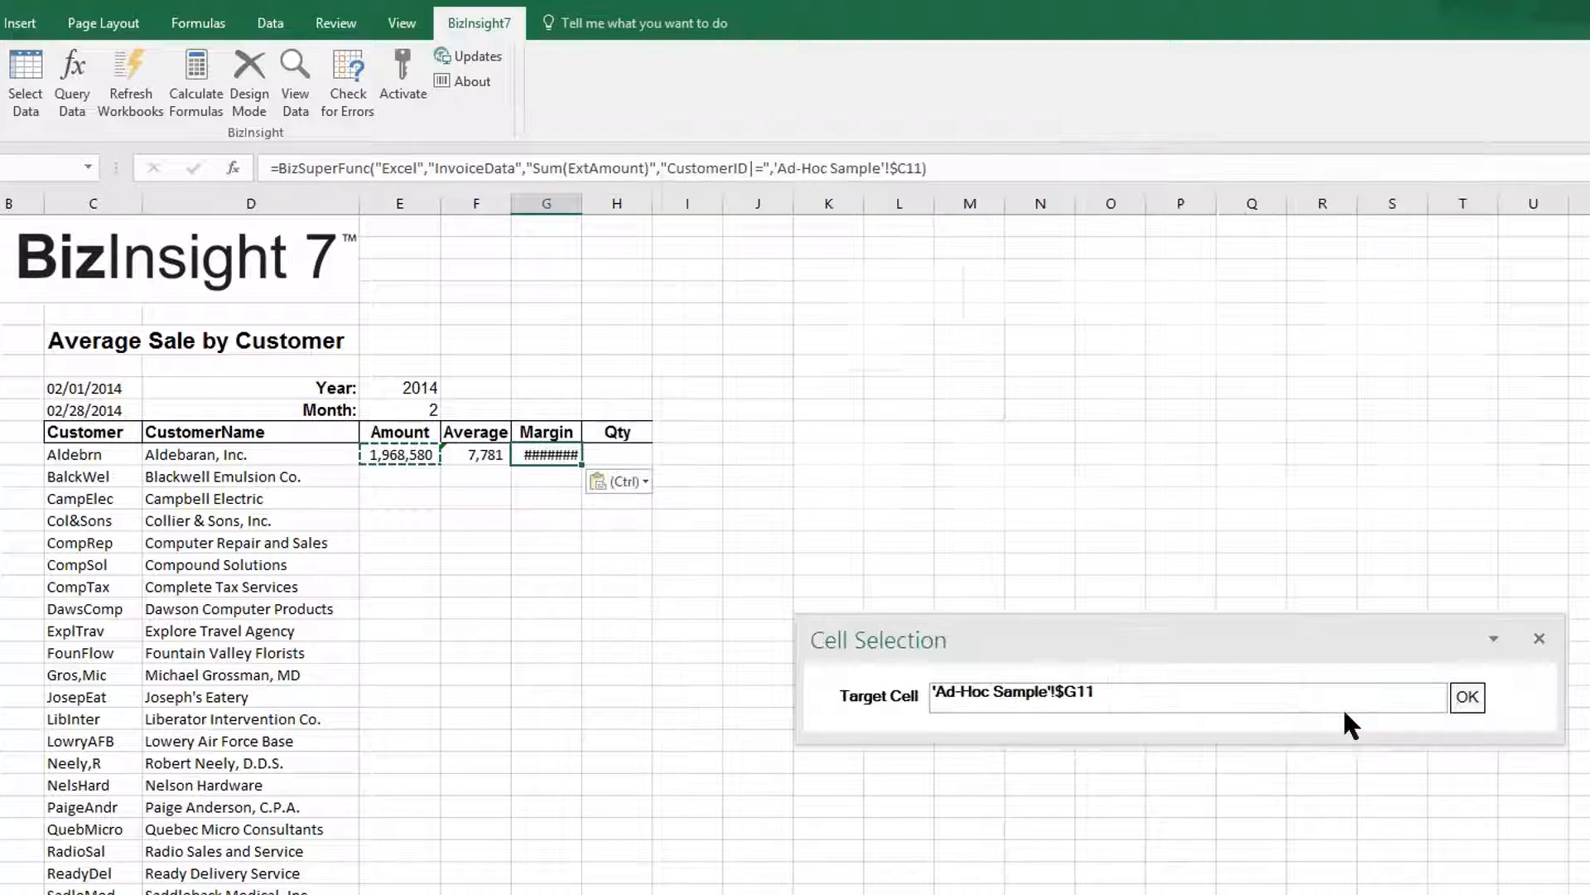
click(1468, 697)
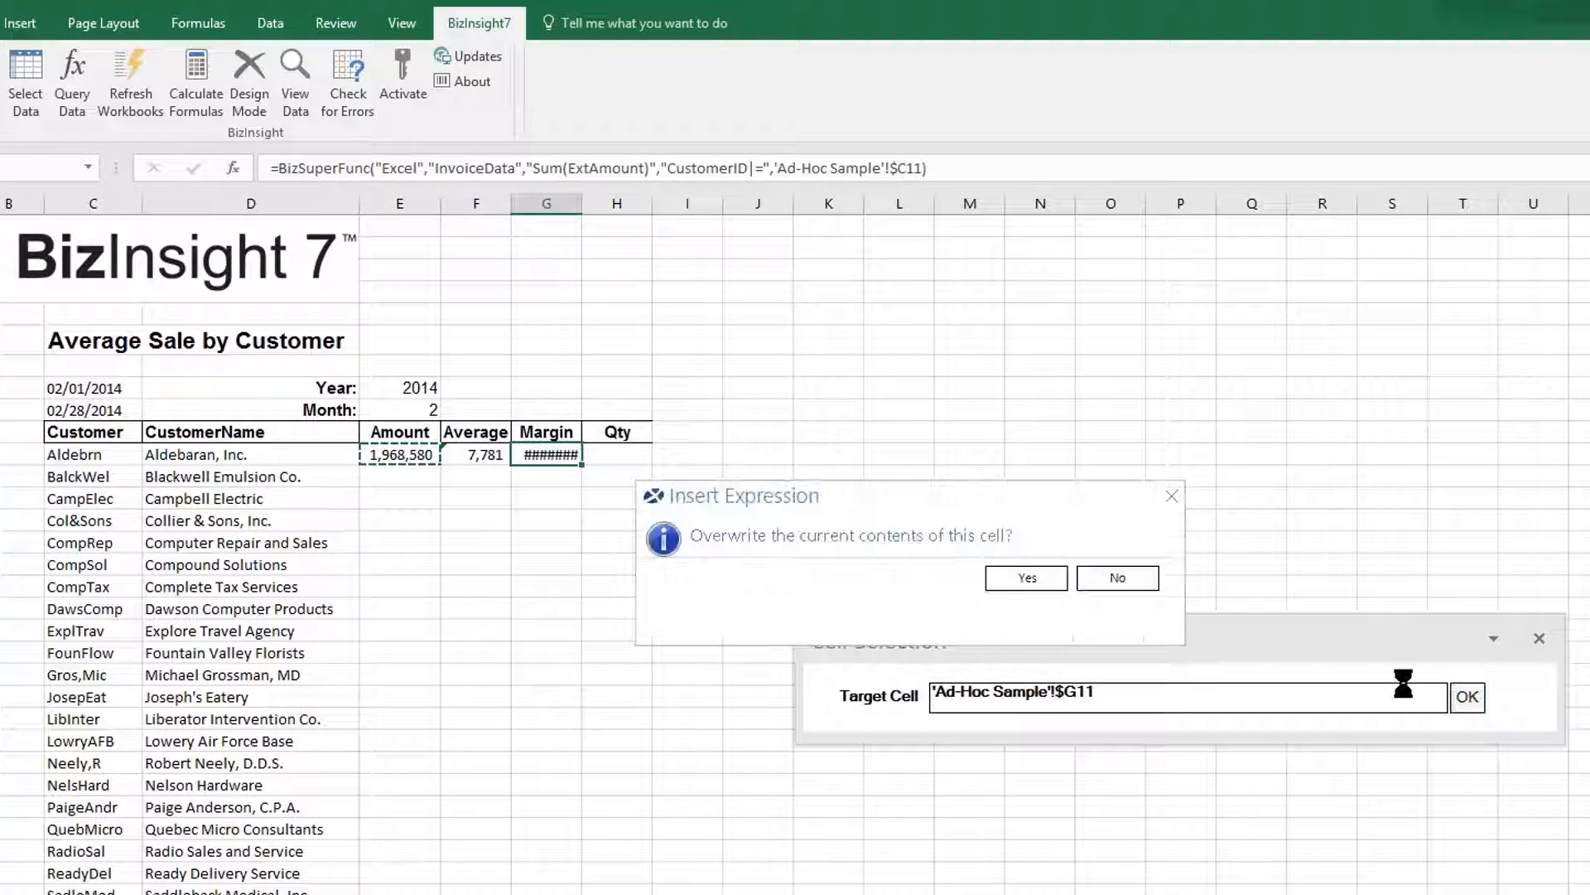
click(1045, 576)
Make Qty cell H11 sum InvoiceData QuantityShipped for the customer, returning 78,920.
click(618, 459)
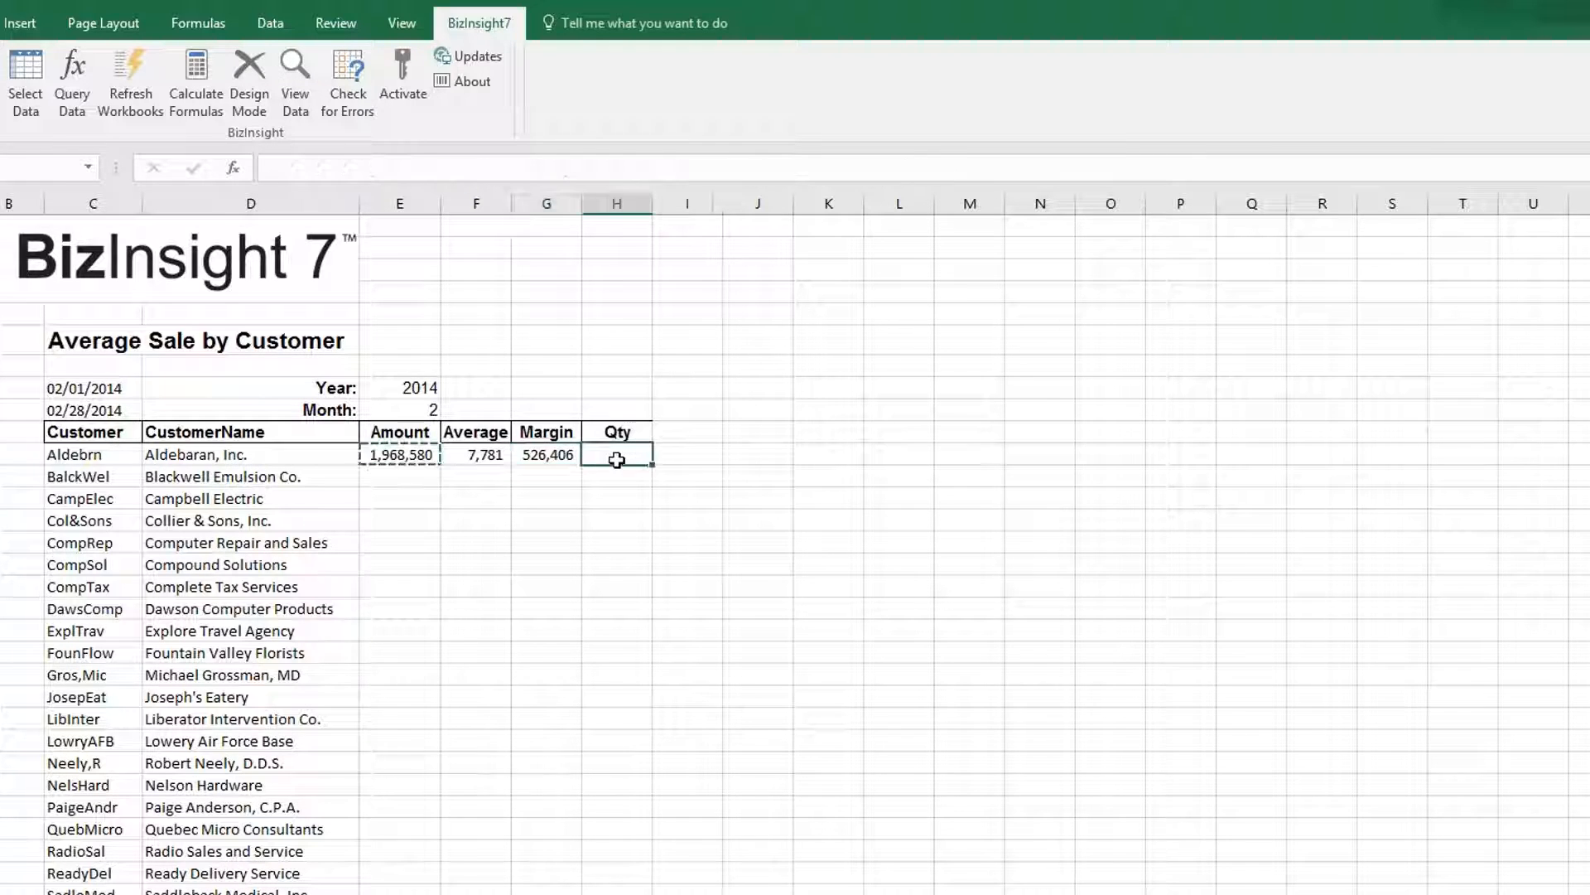
click(72, 87)
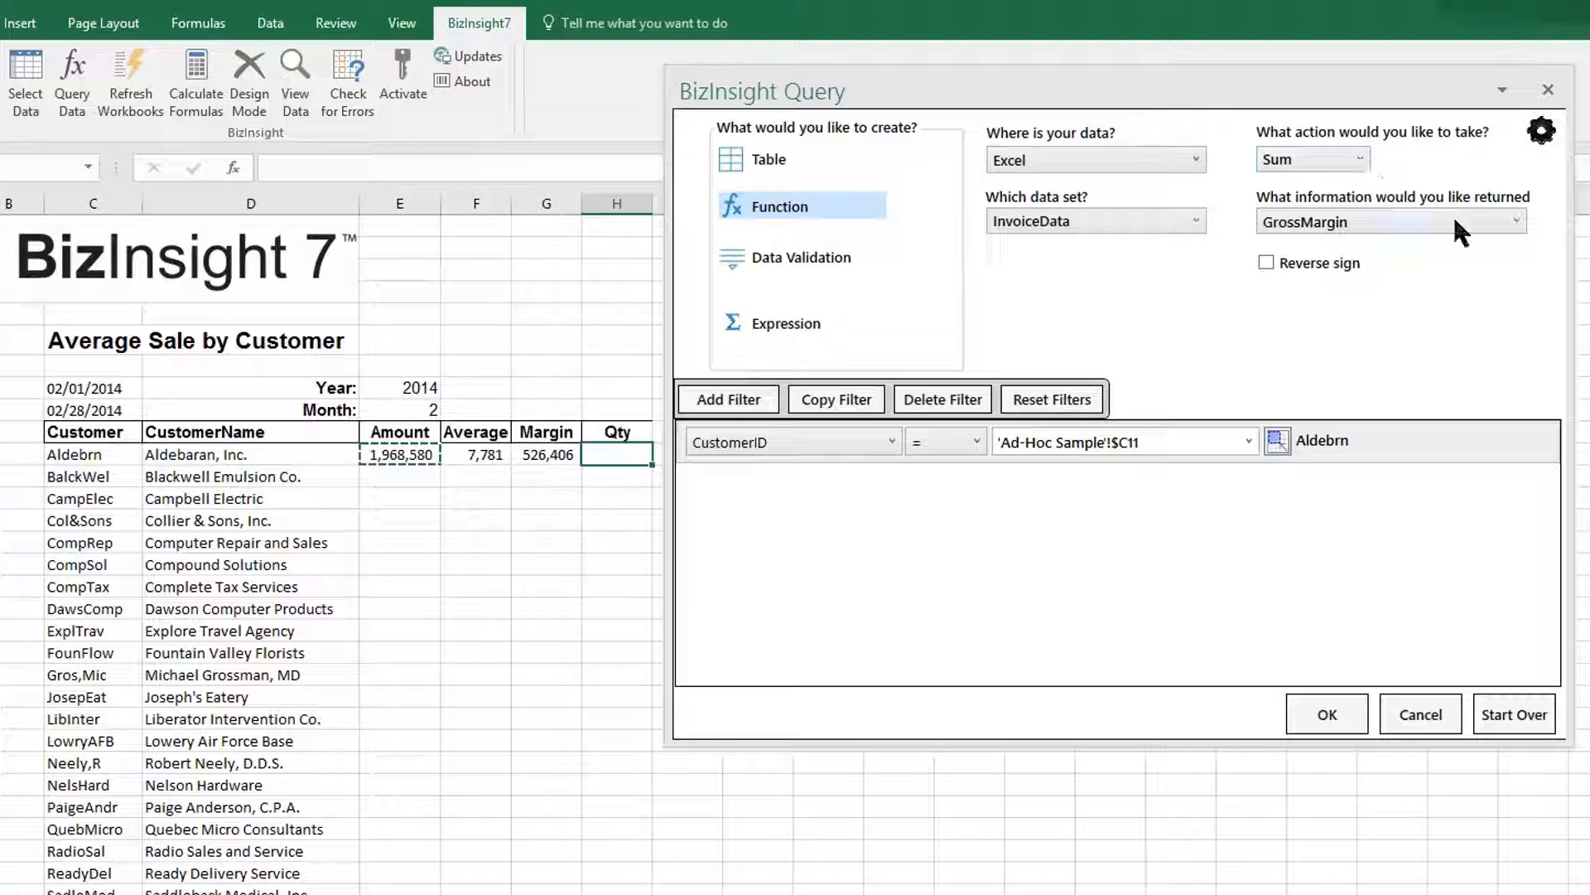
click(1489, 217)
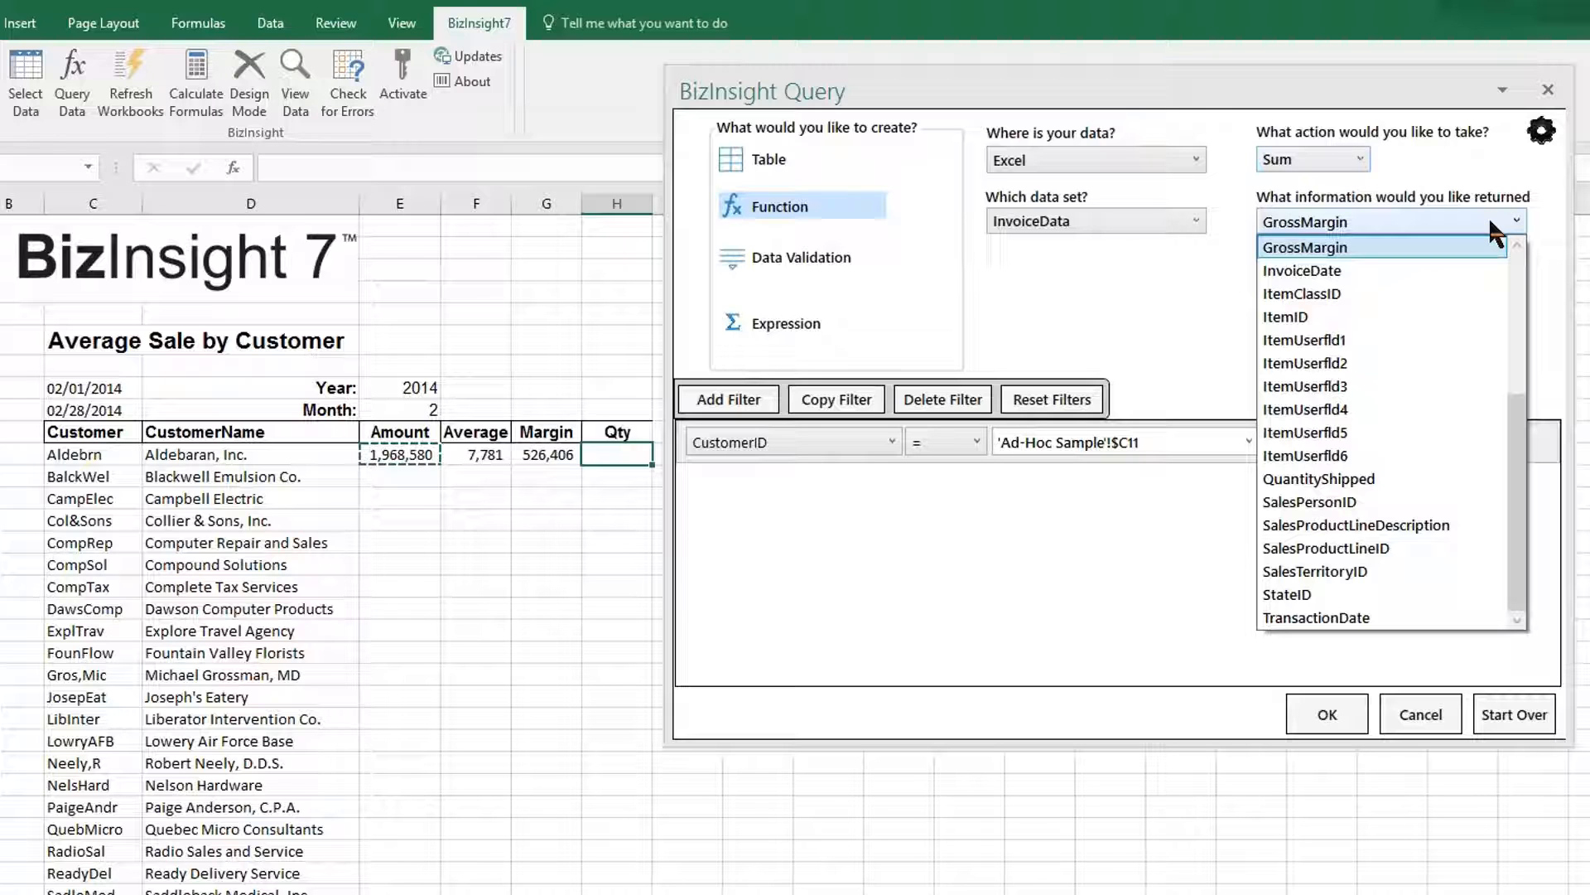
click(1406, 477)
click(1326, 714)
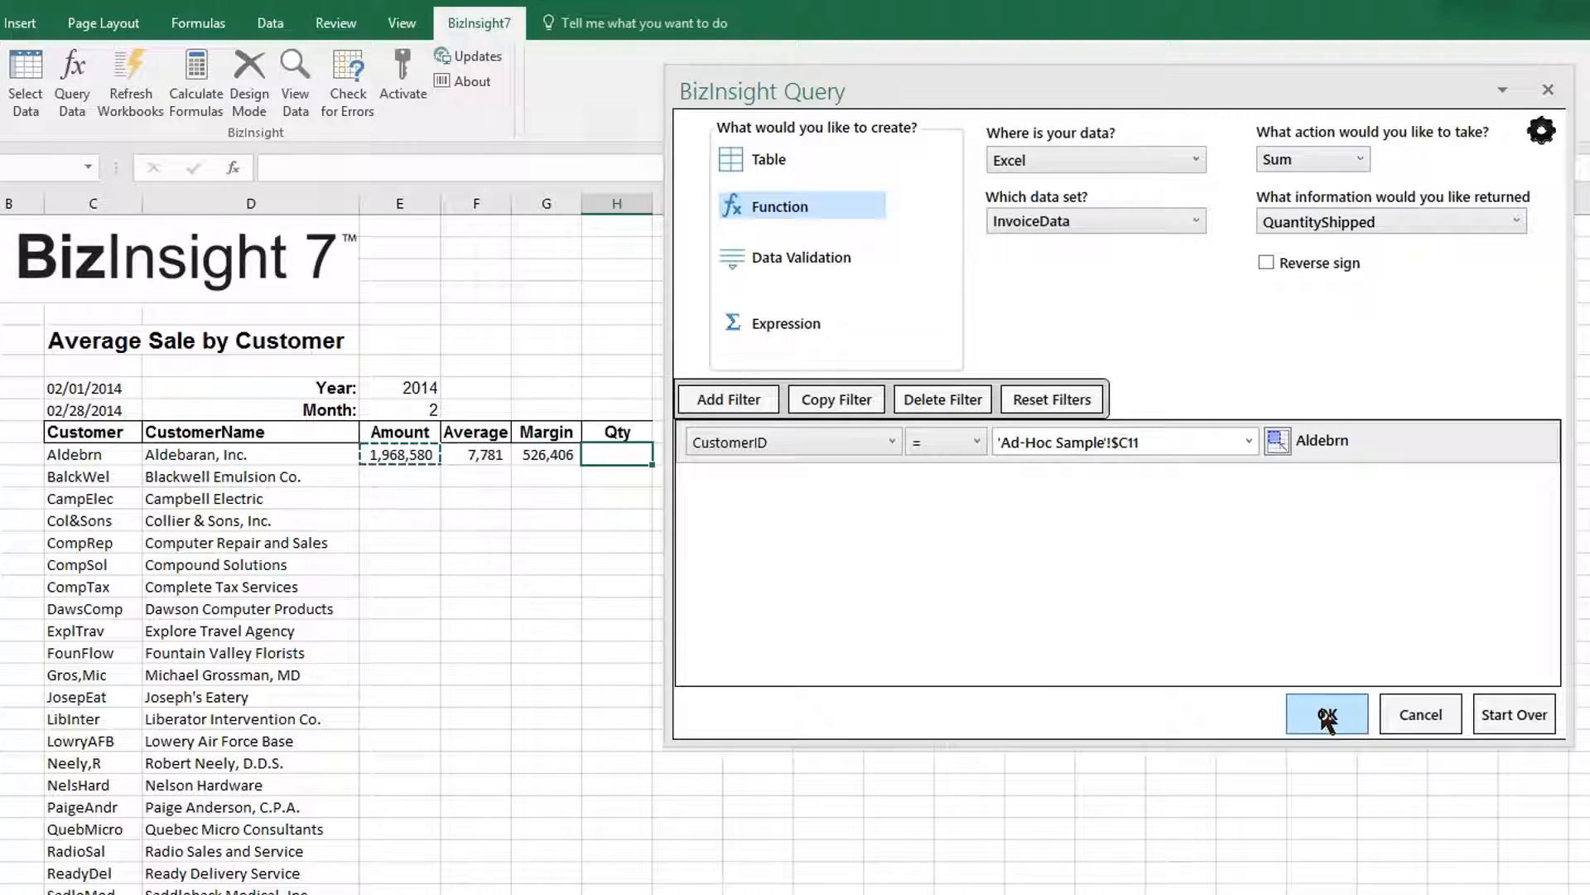
click(1466, 698)
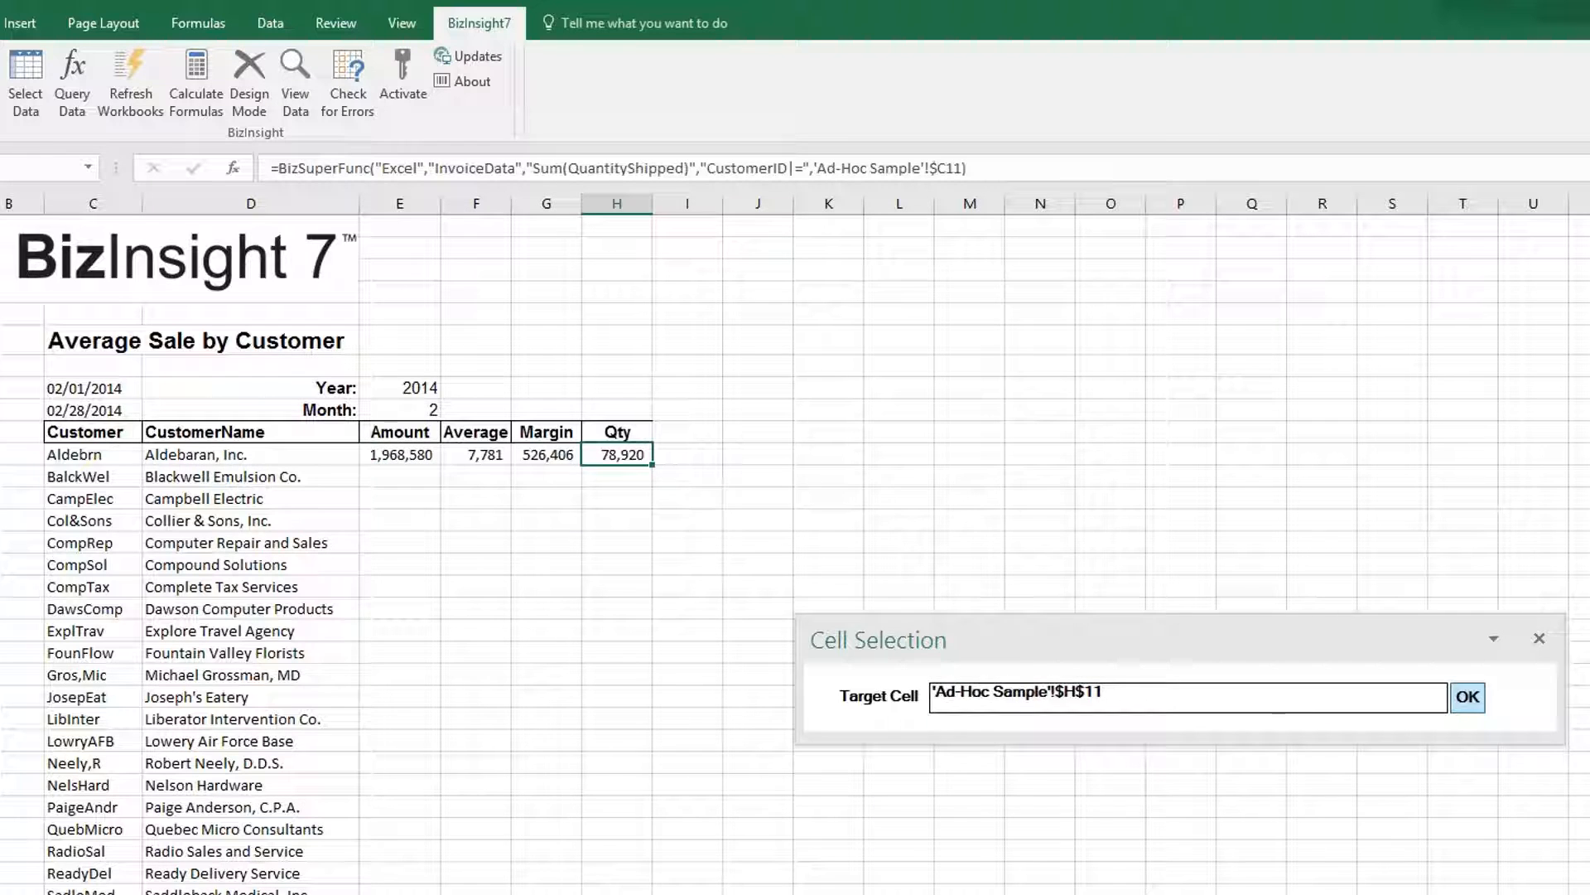
click(423, 453)
Fill the E11:H11 formulas down all customer rows and check row 18's Margin (474,143).
drag(424, 454, 634, 454)
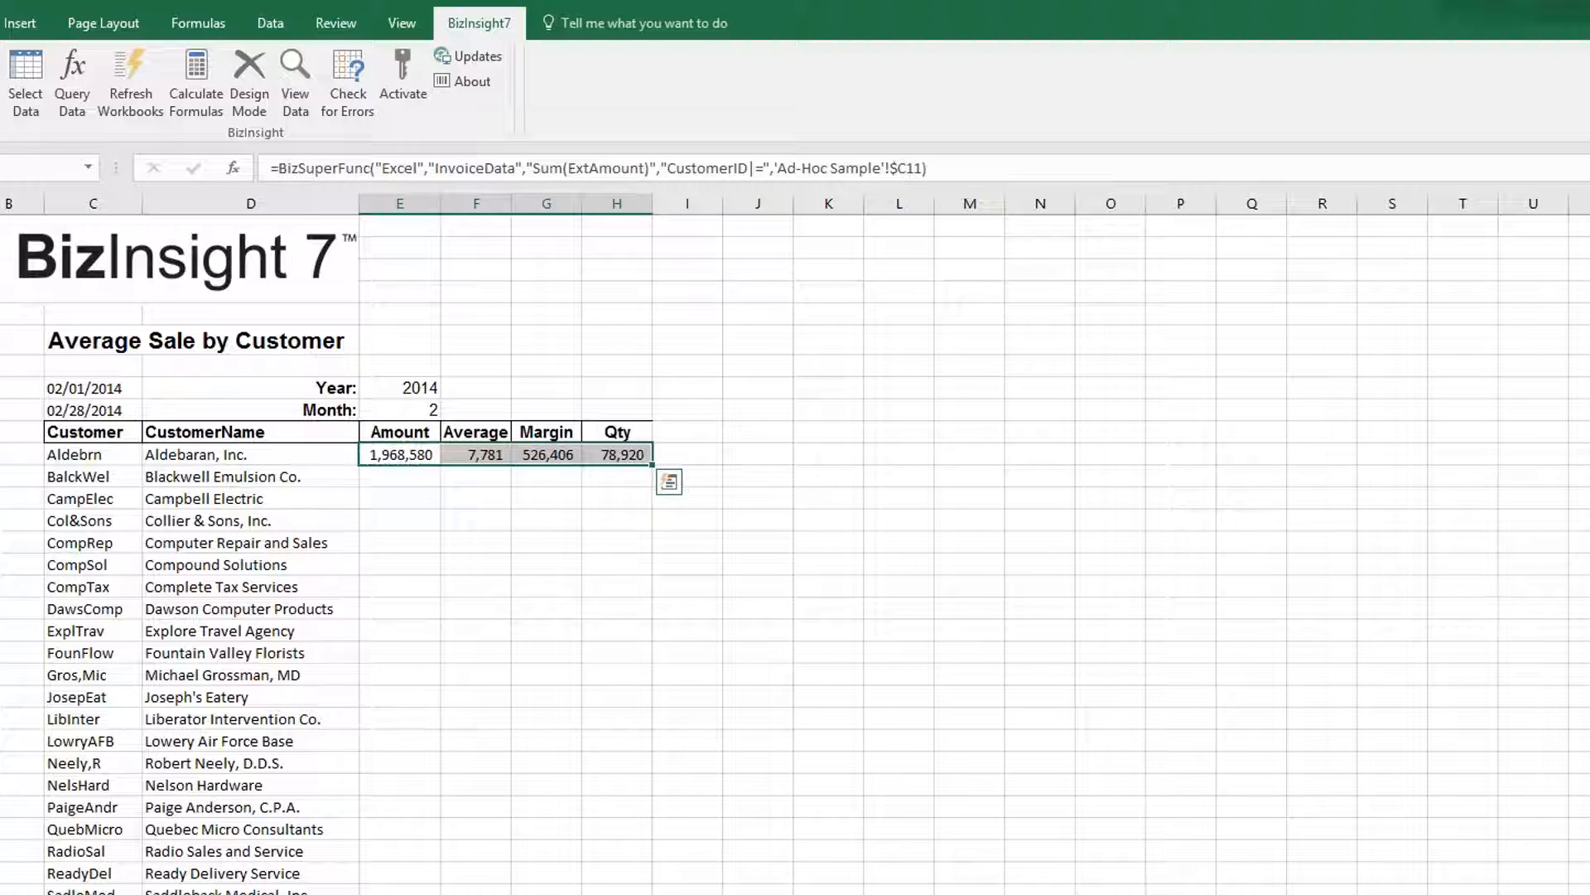
double_click(651, 465)
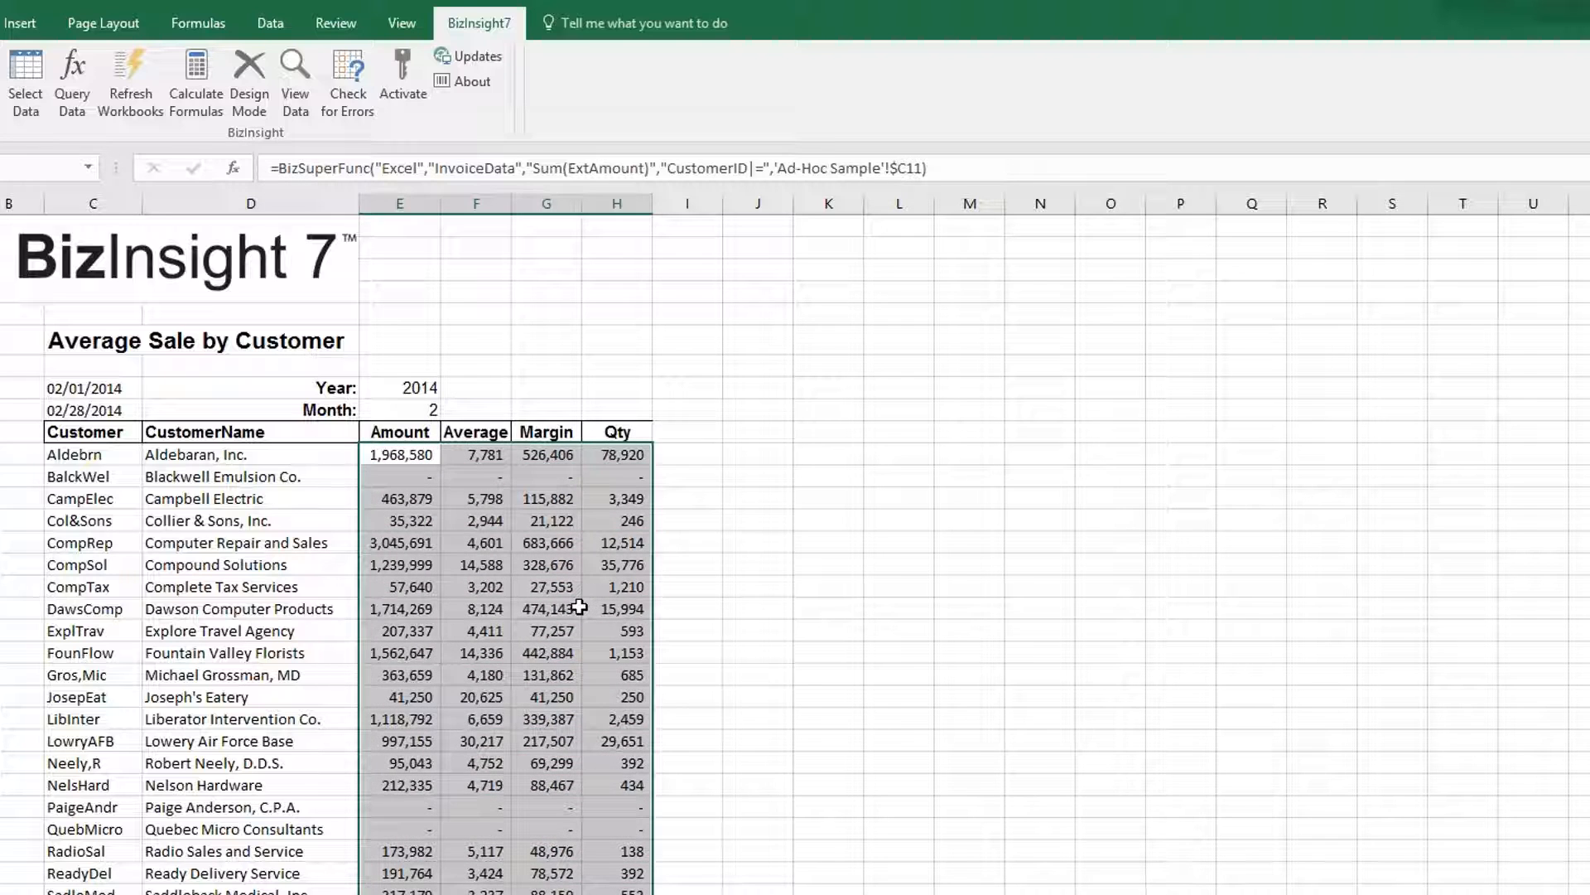
click(579, 606)
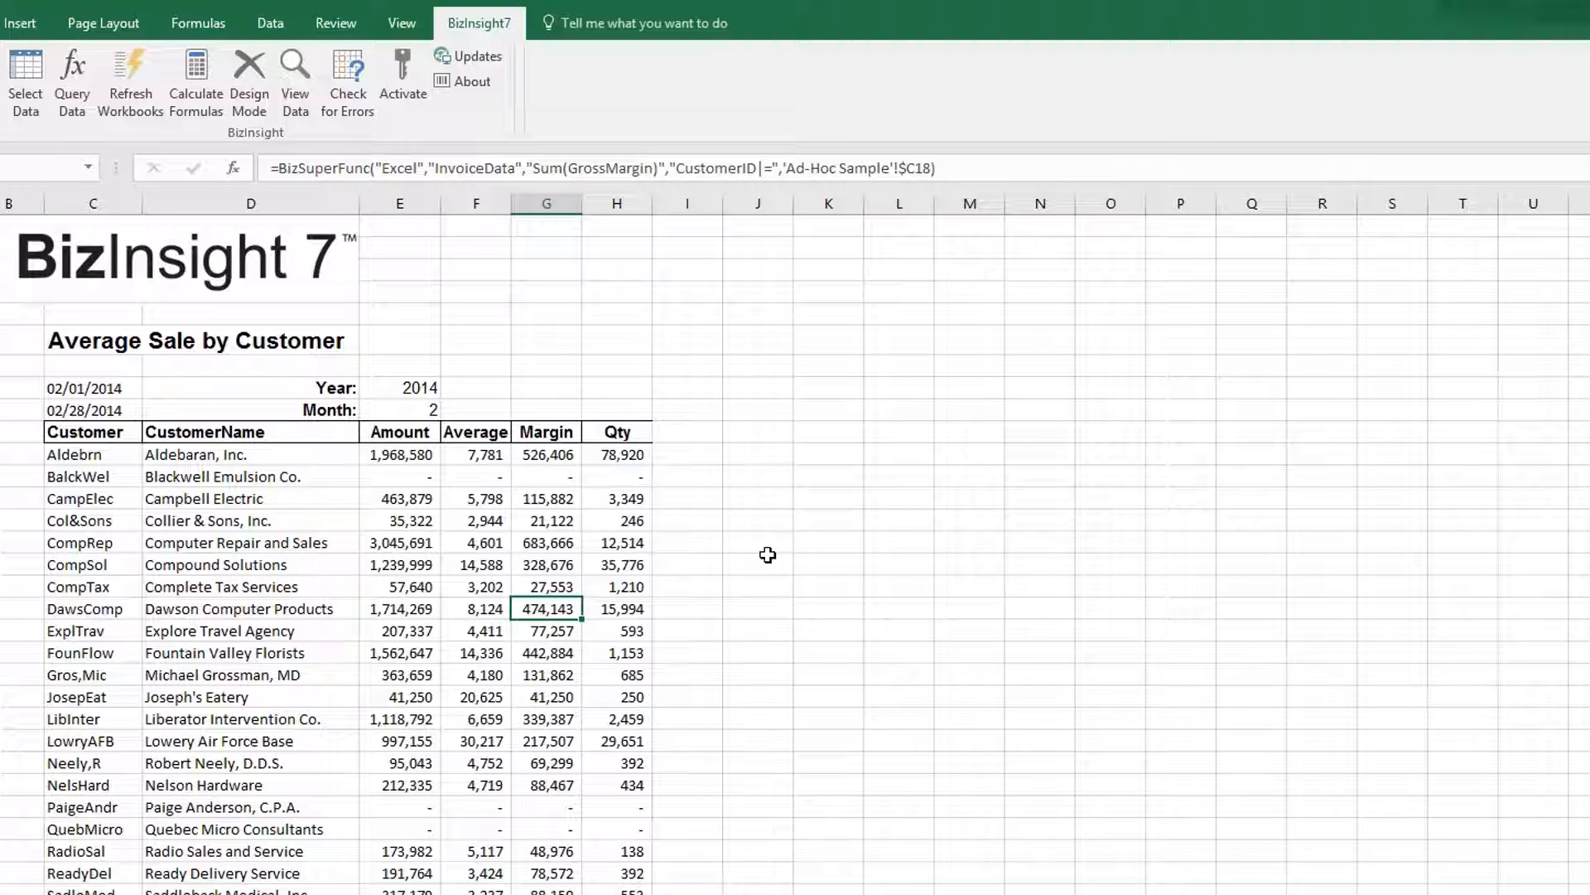
Insert a blank column before Margin and give it the header 'Territory'.
click(533, 196)
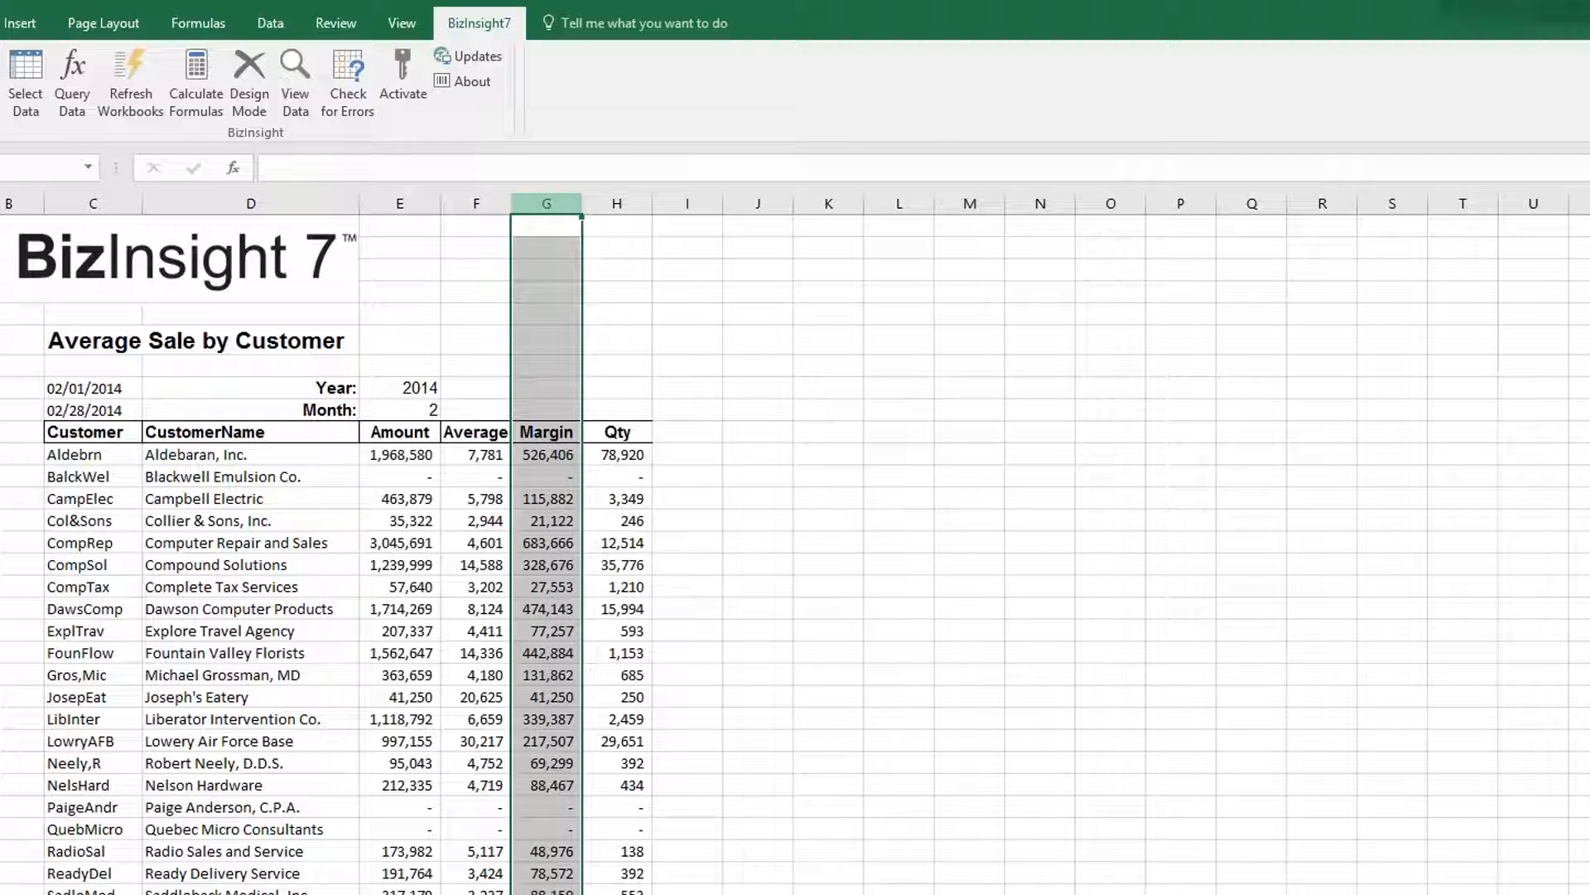
right_click(538, 204)
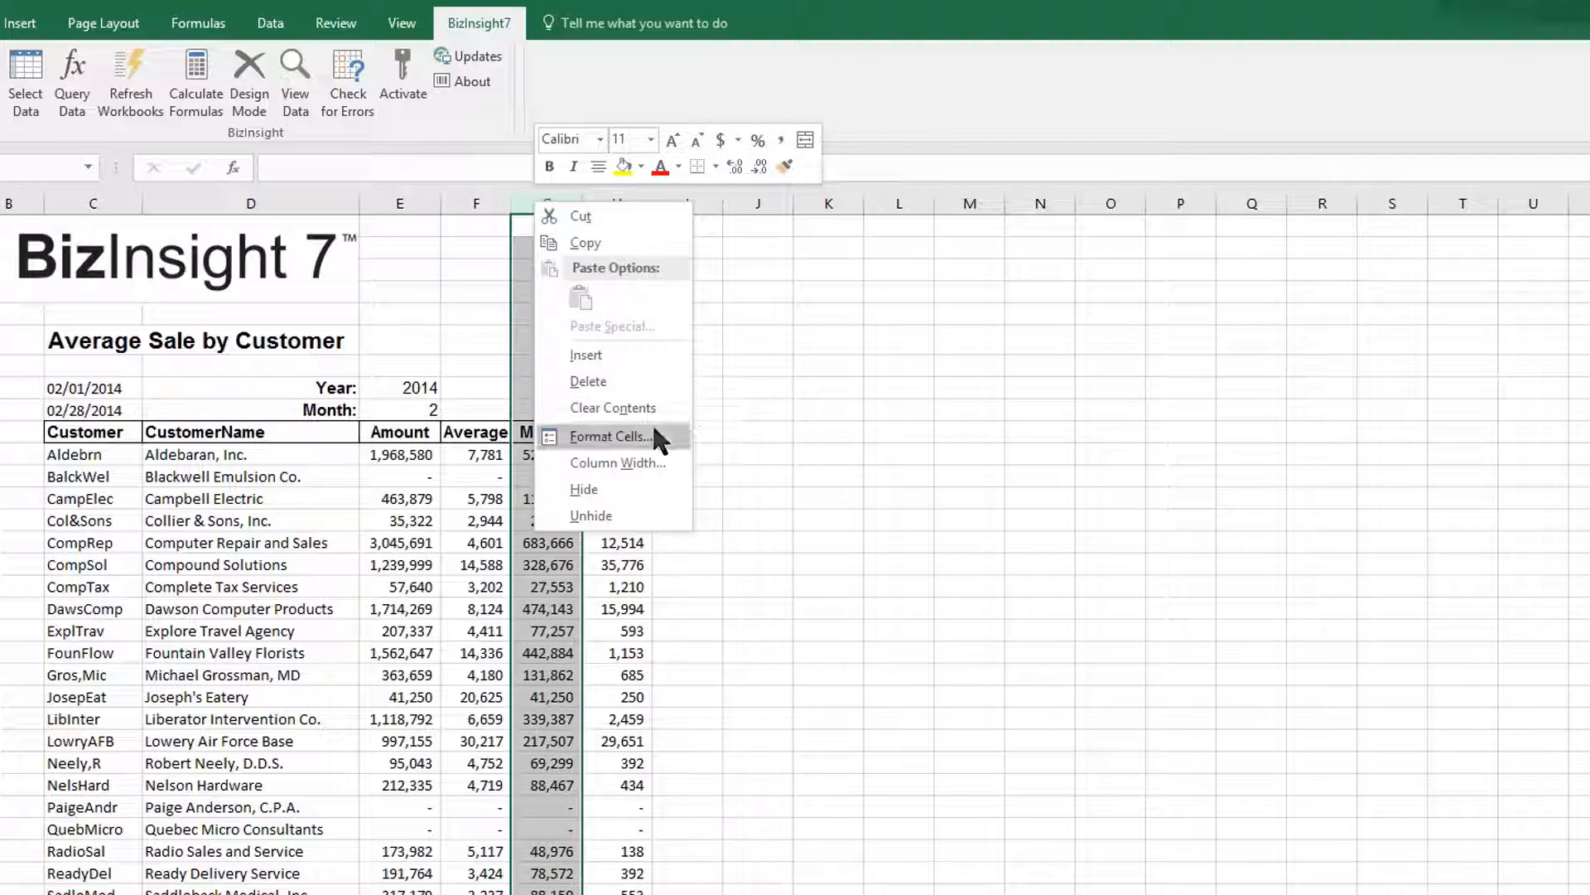
click(651, 362)
click(553, 433)
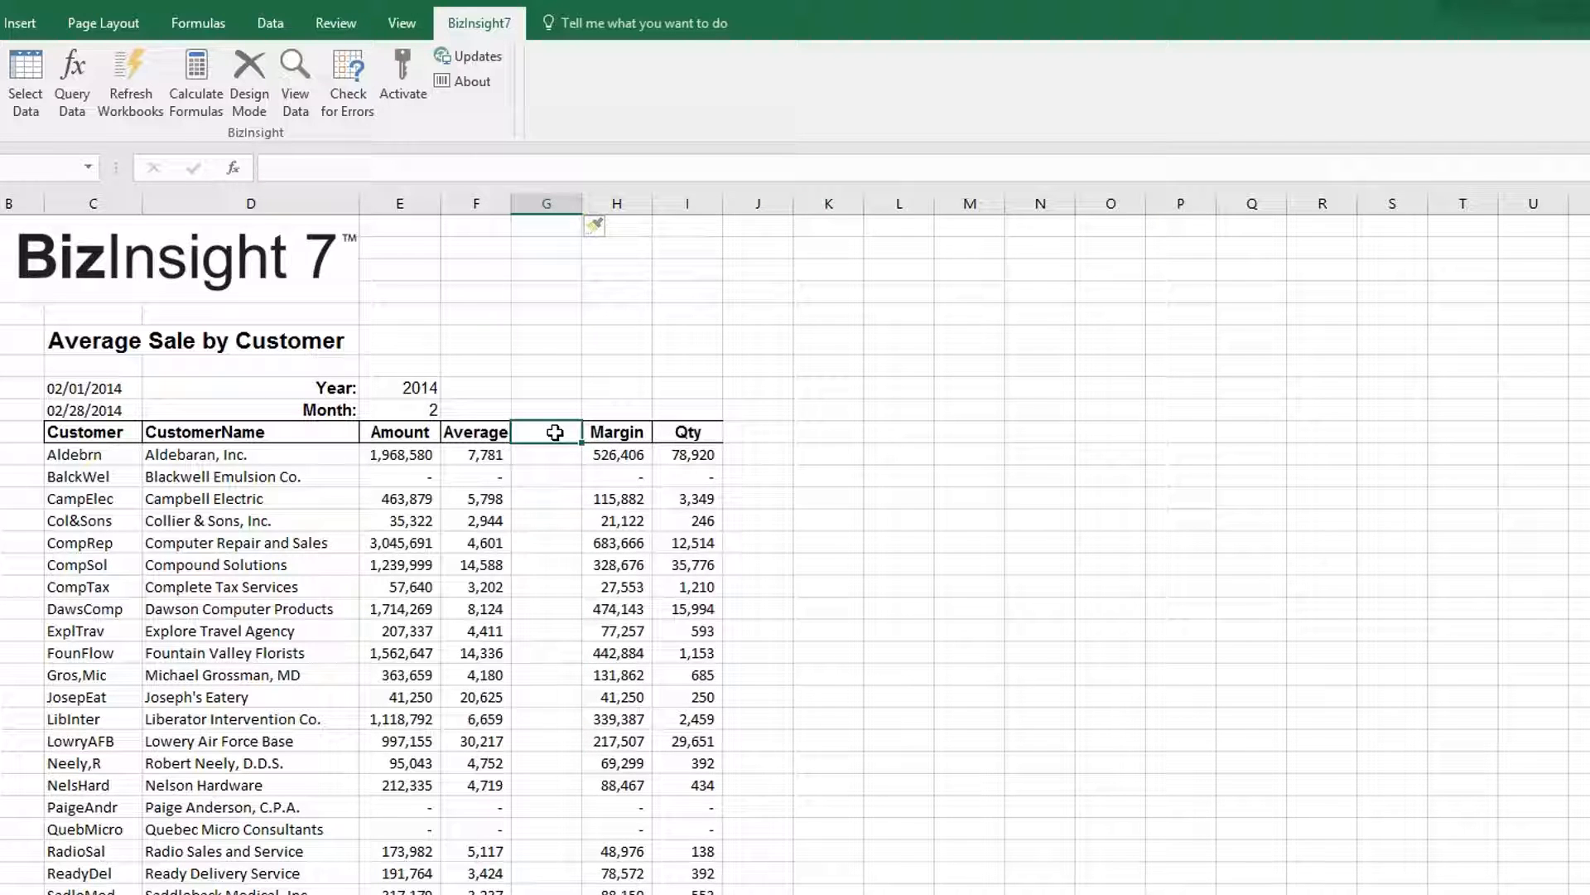
text(Territory)
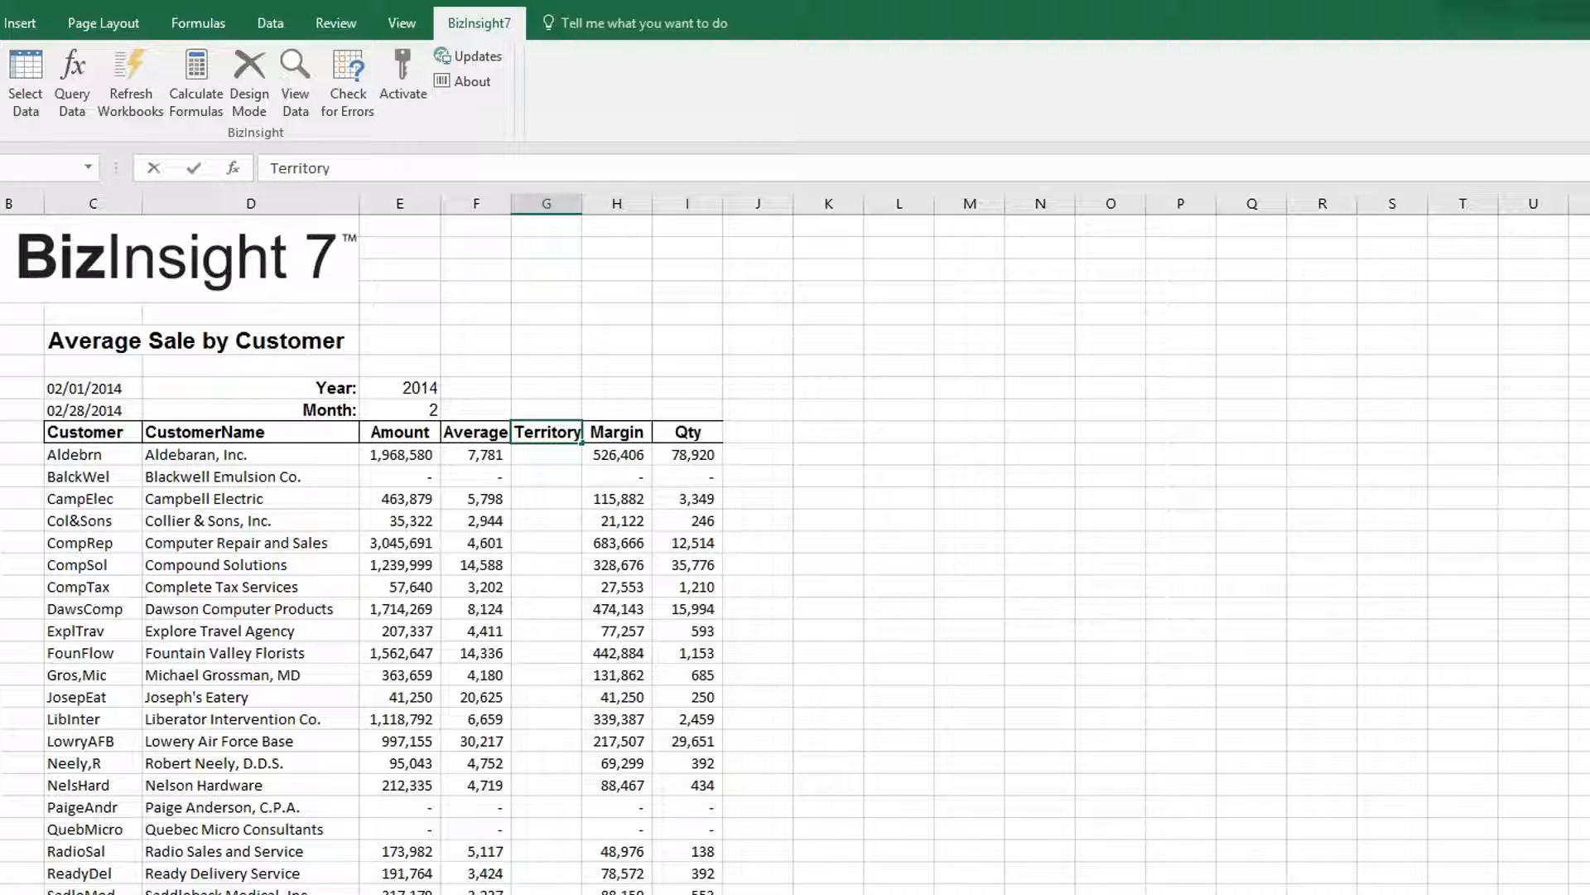
click(534, 455)
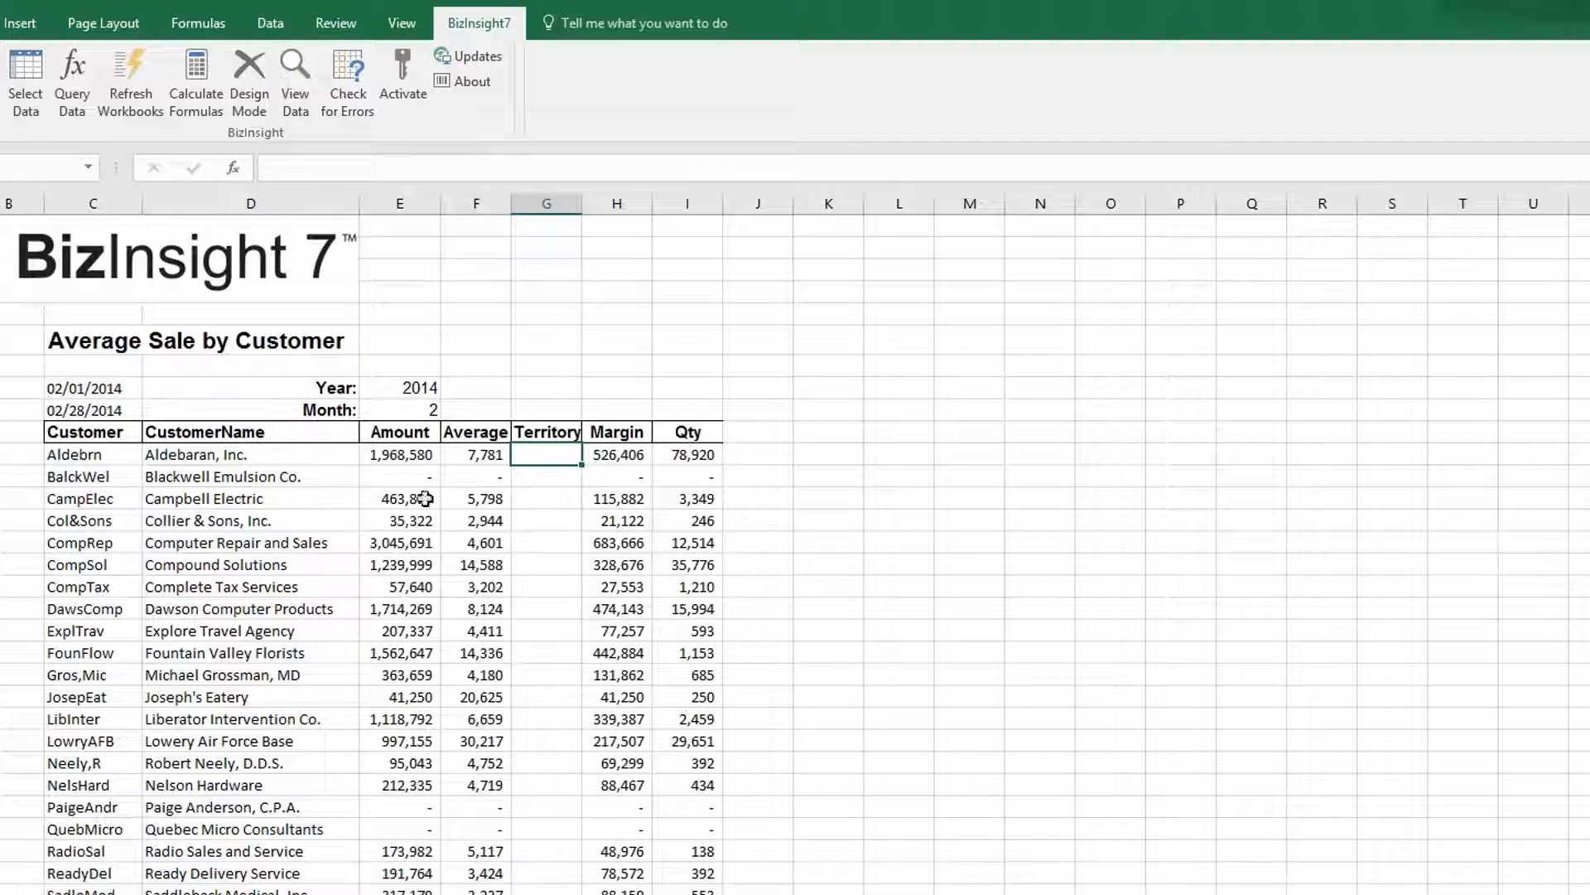
Build a BizInsight query returning the Max SalesTerritory from SalesOrderData.
click(83, 96)
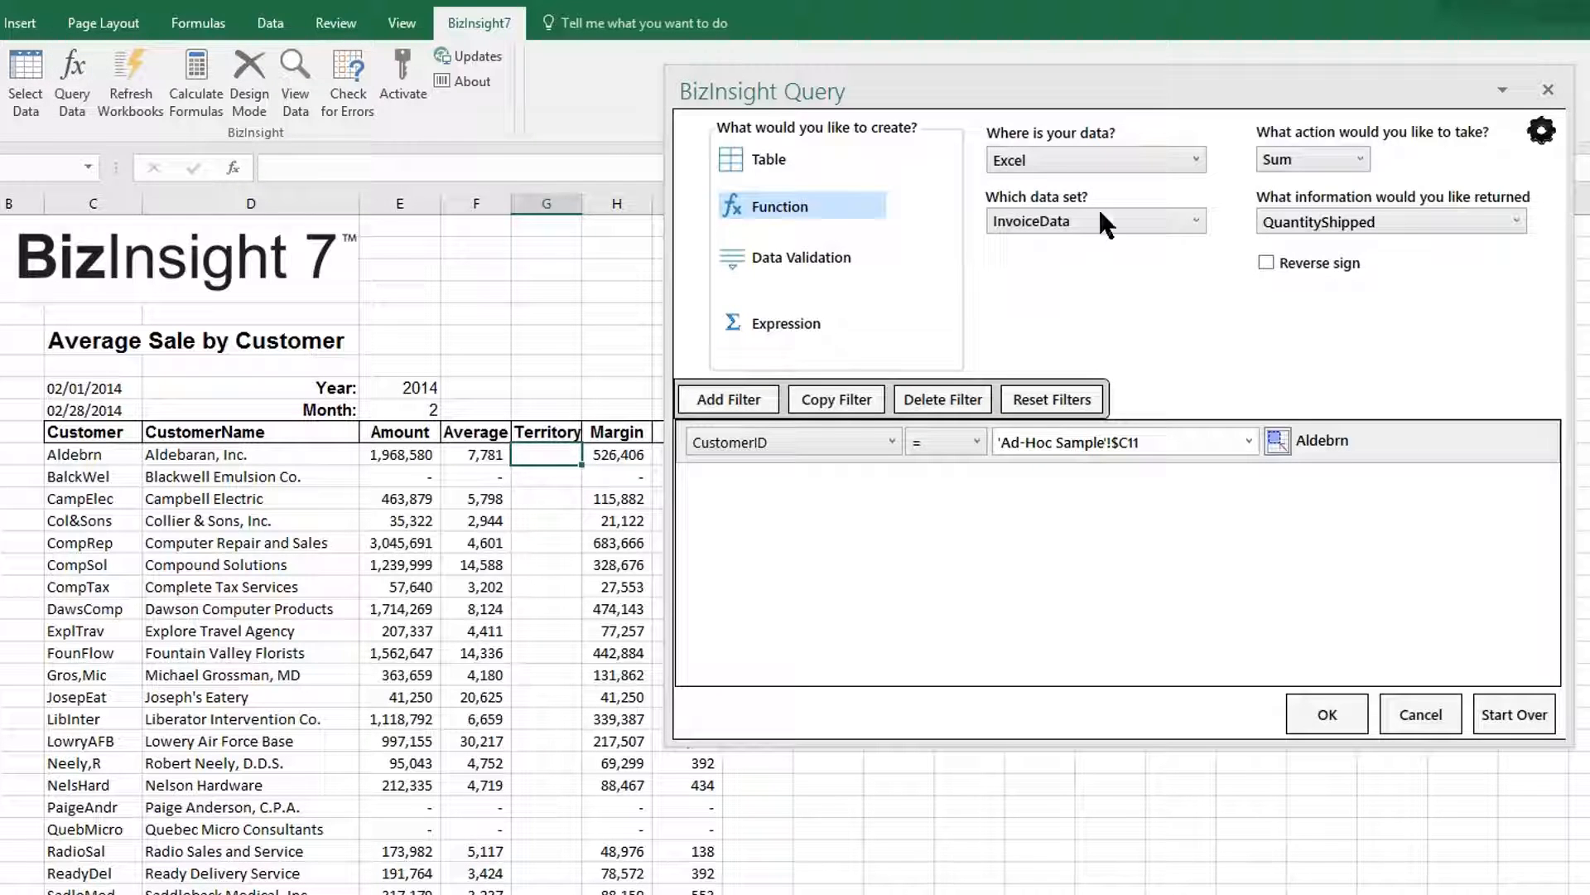
click(1150, 222)
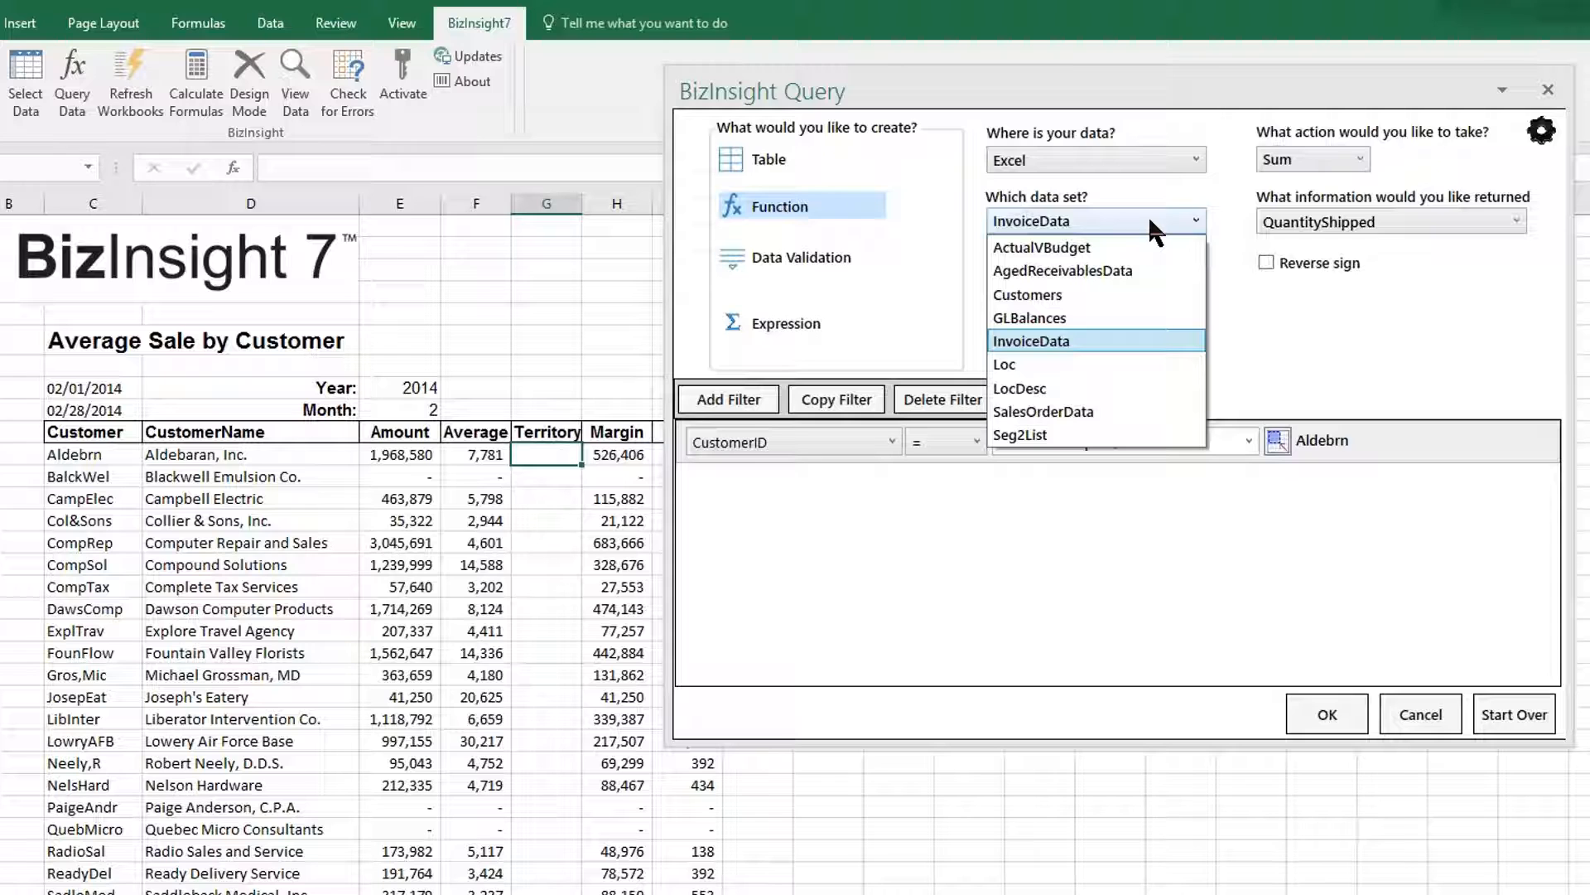
click(1129, 411)
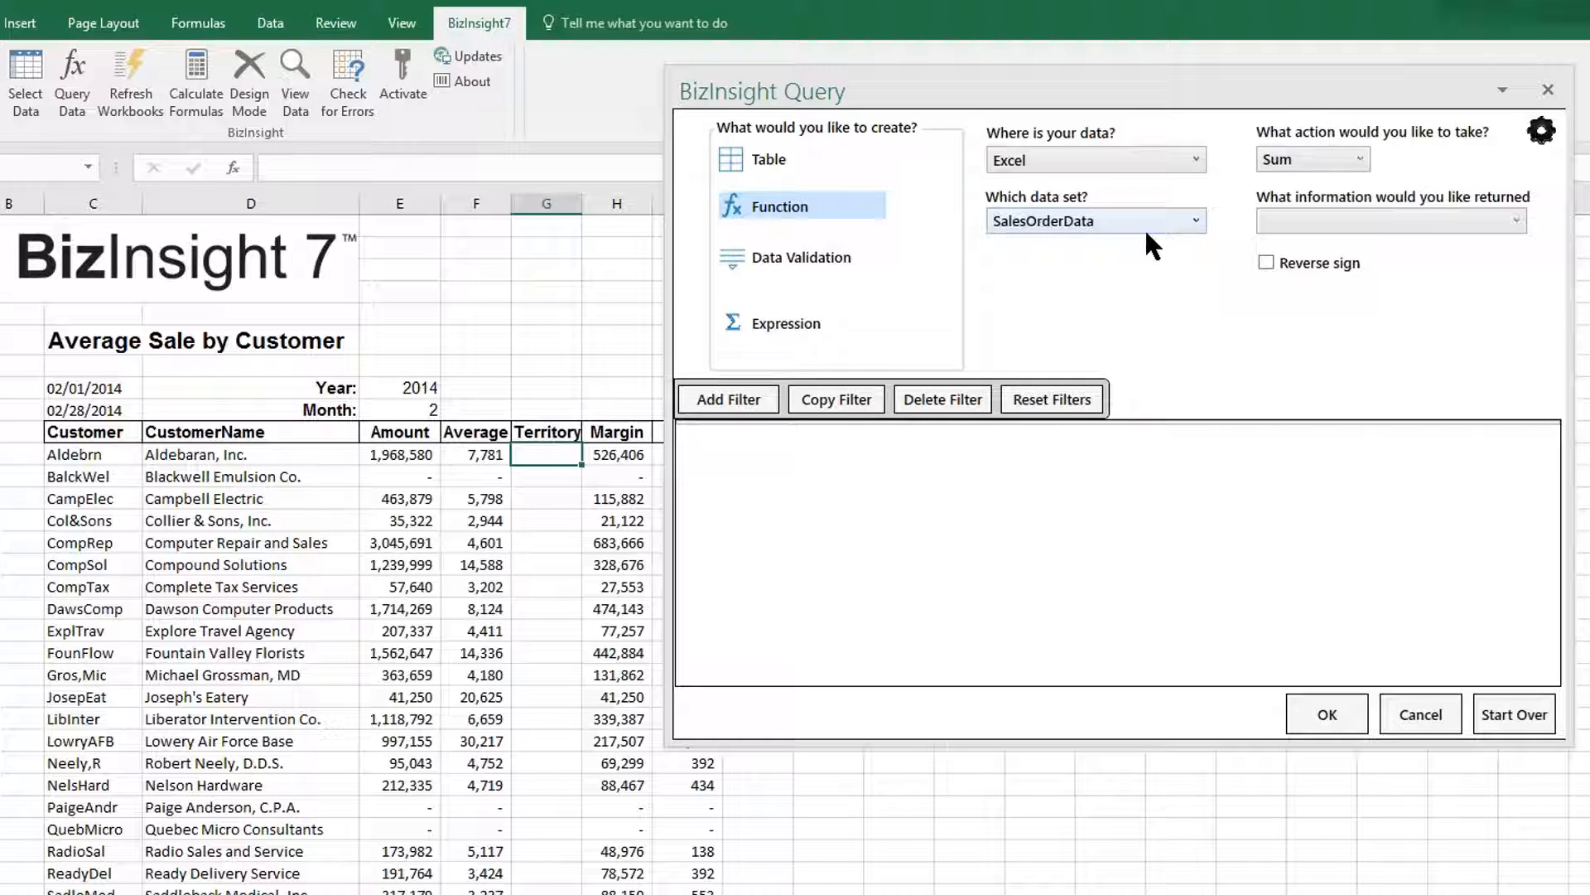
click(1363, 160)
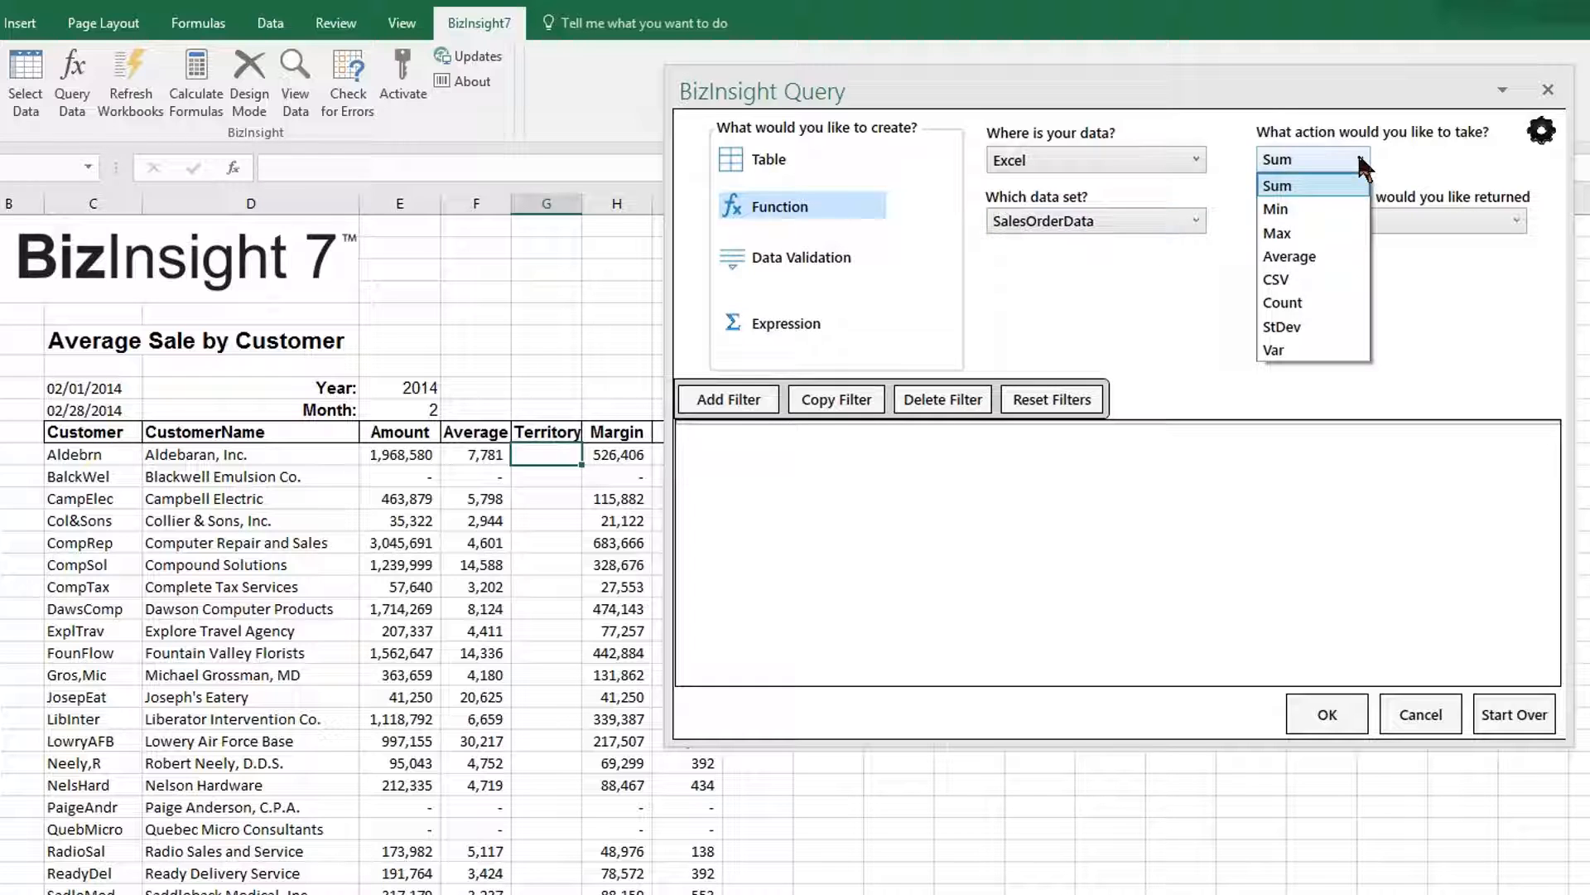
click(1289, 228)
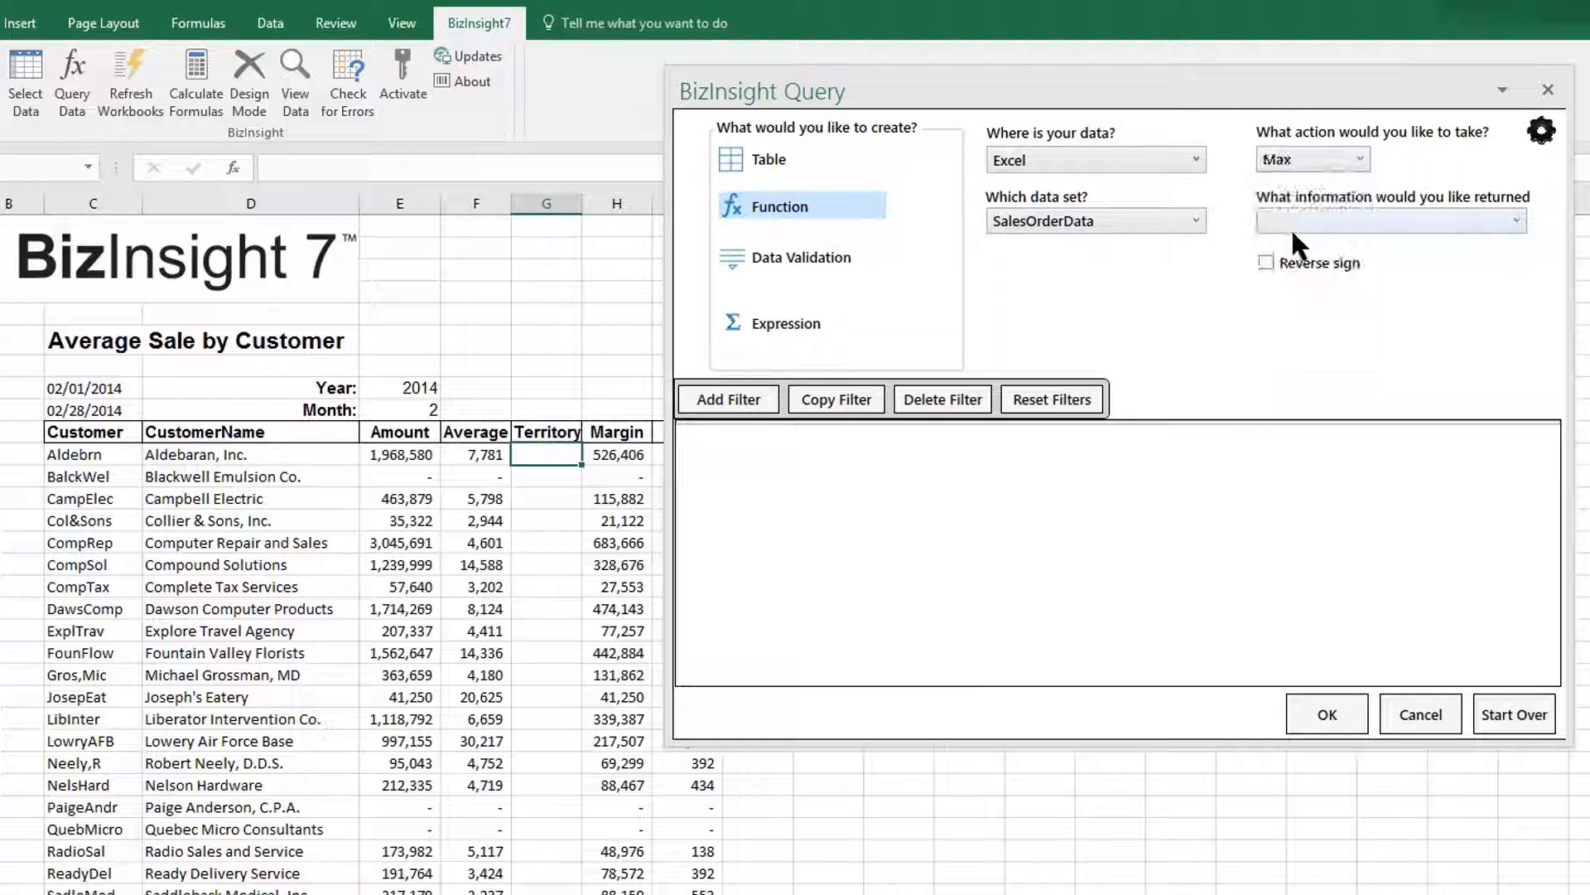
click(1439, 217)
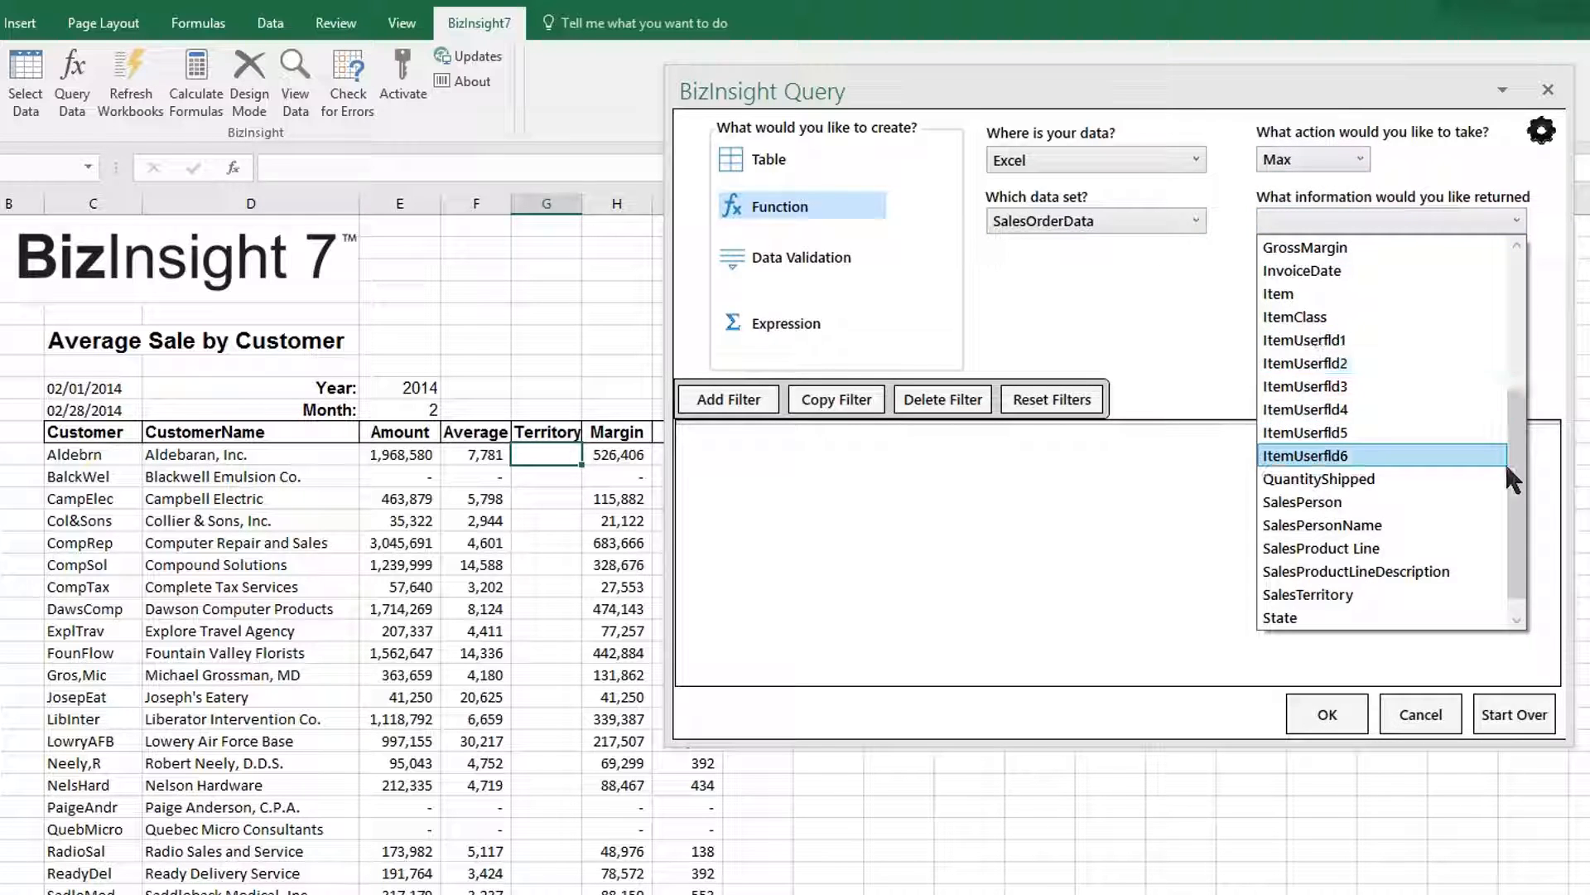
click(1377, 593)
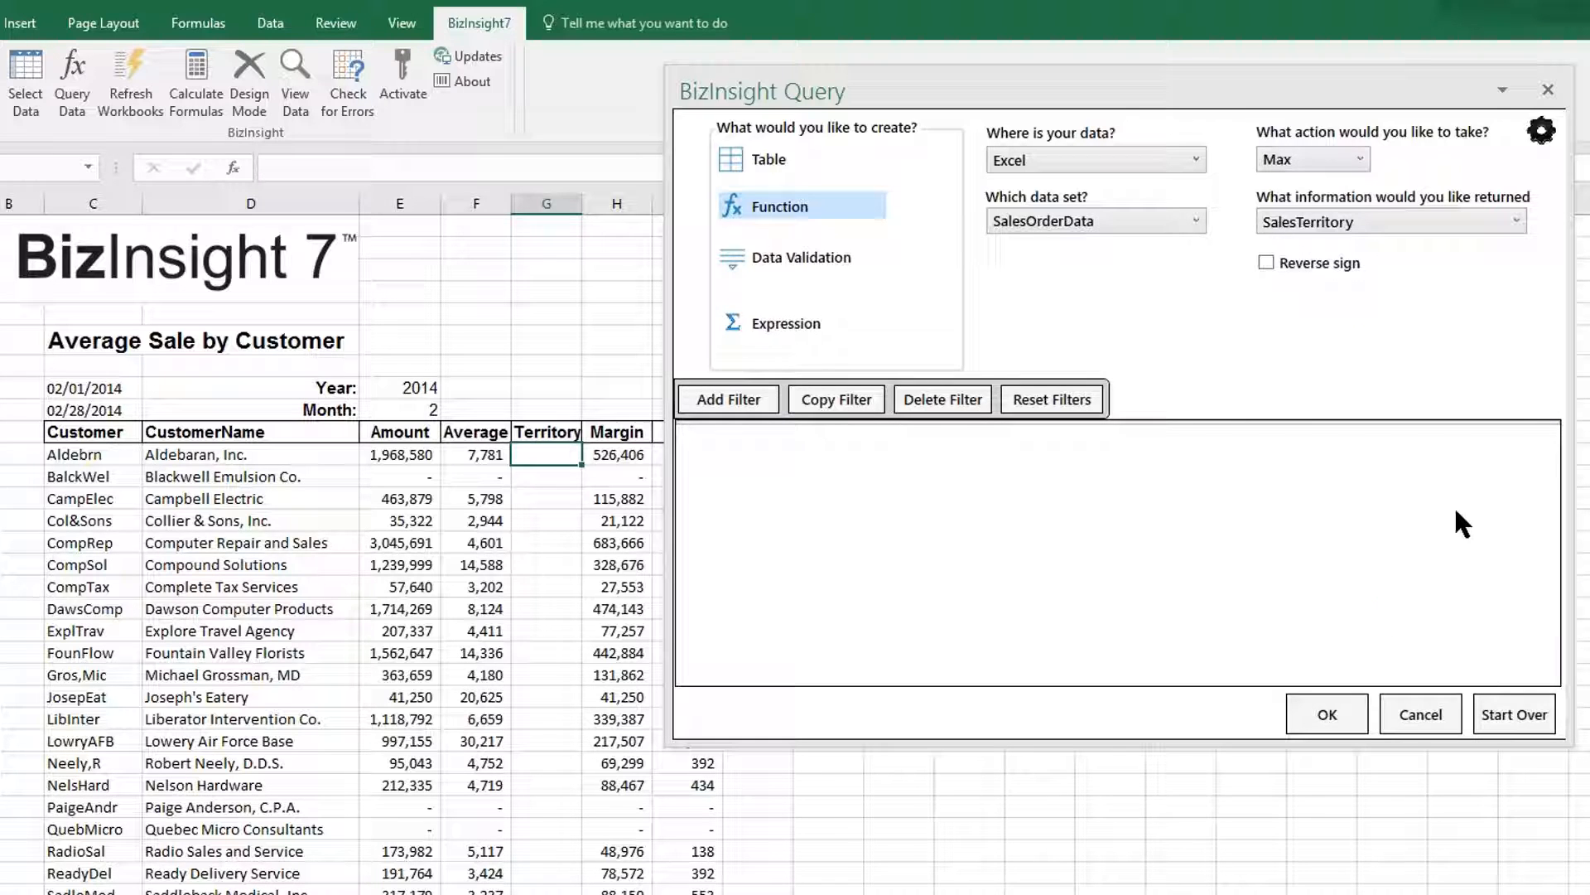
Filter the query on Customer equal to the column-locked reference $C11.
click(727, 399)
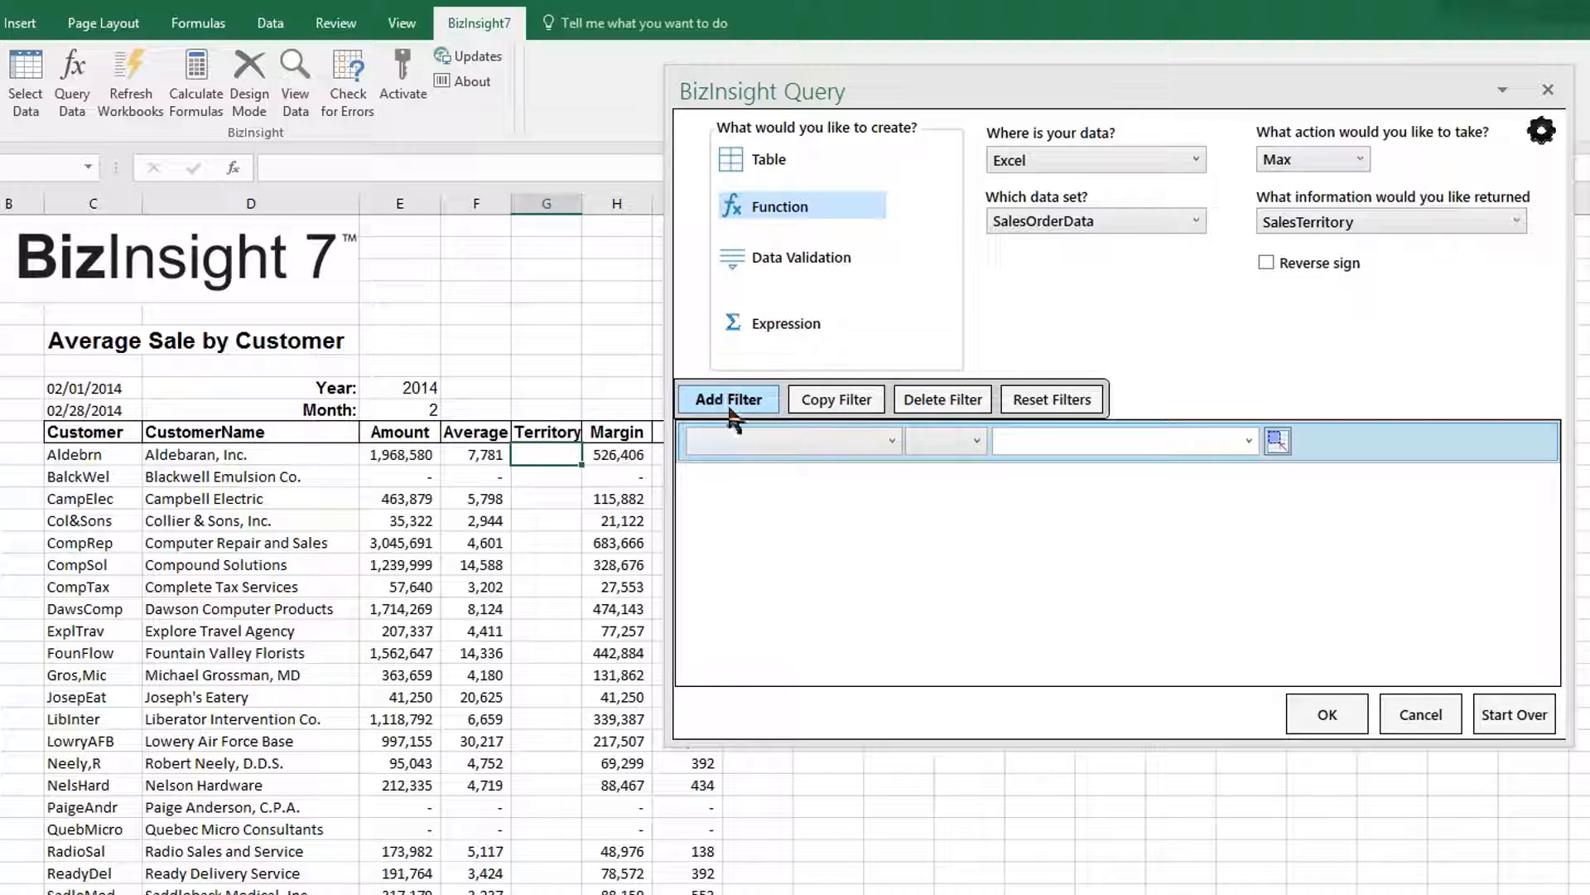
click(887, 441)
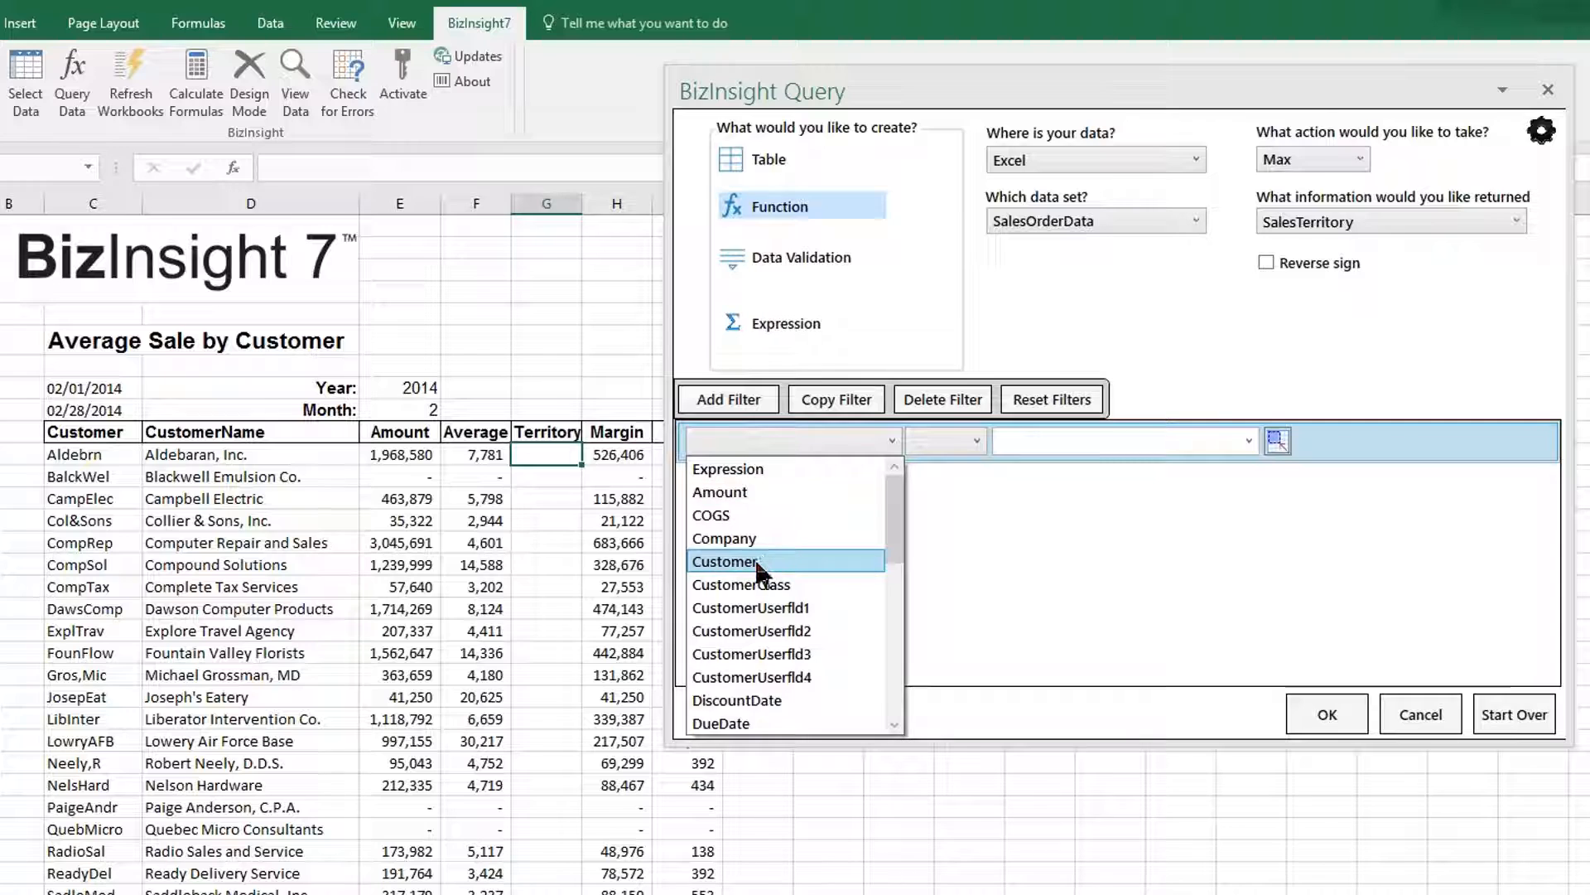
click(756, 563)
click(940, 439)
click(914, 457)
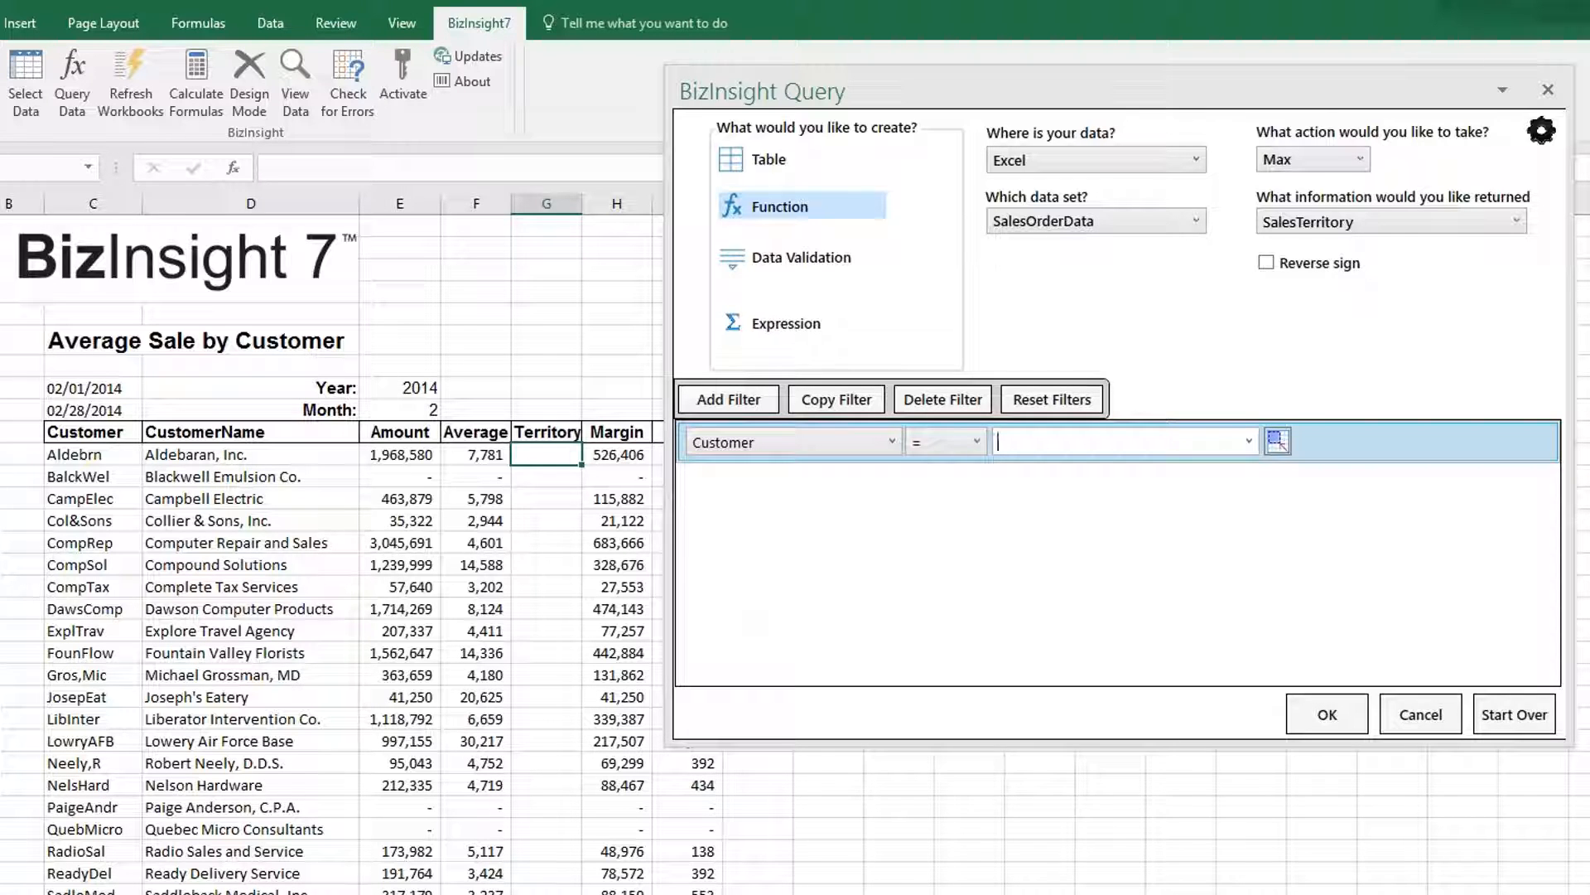
click(1278, 441)
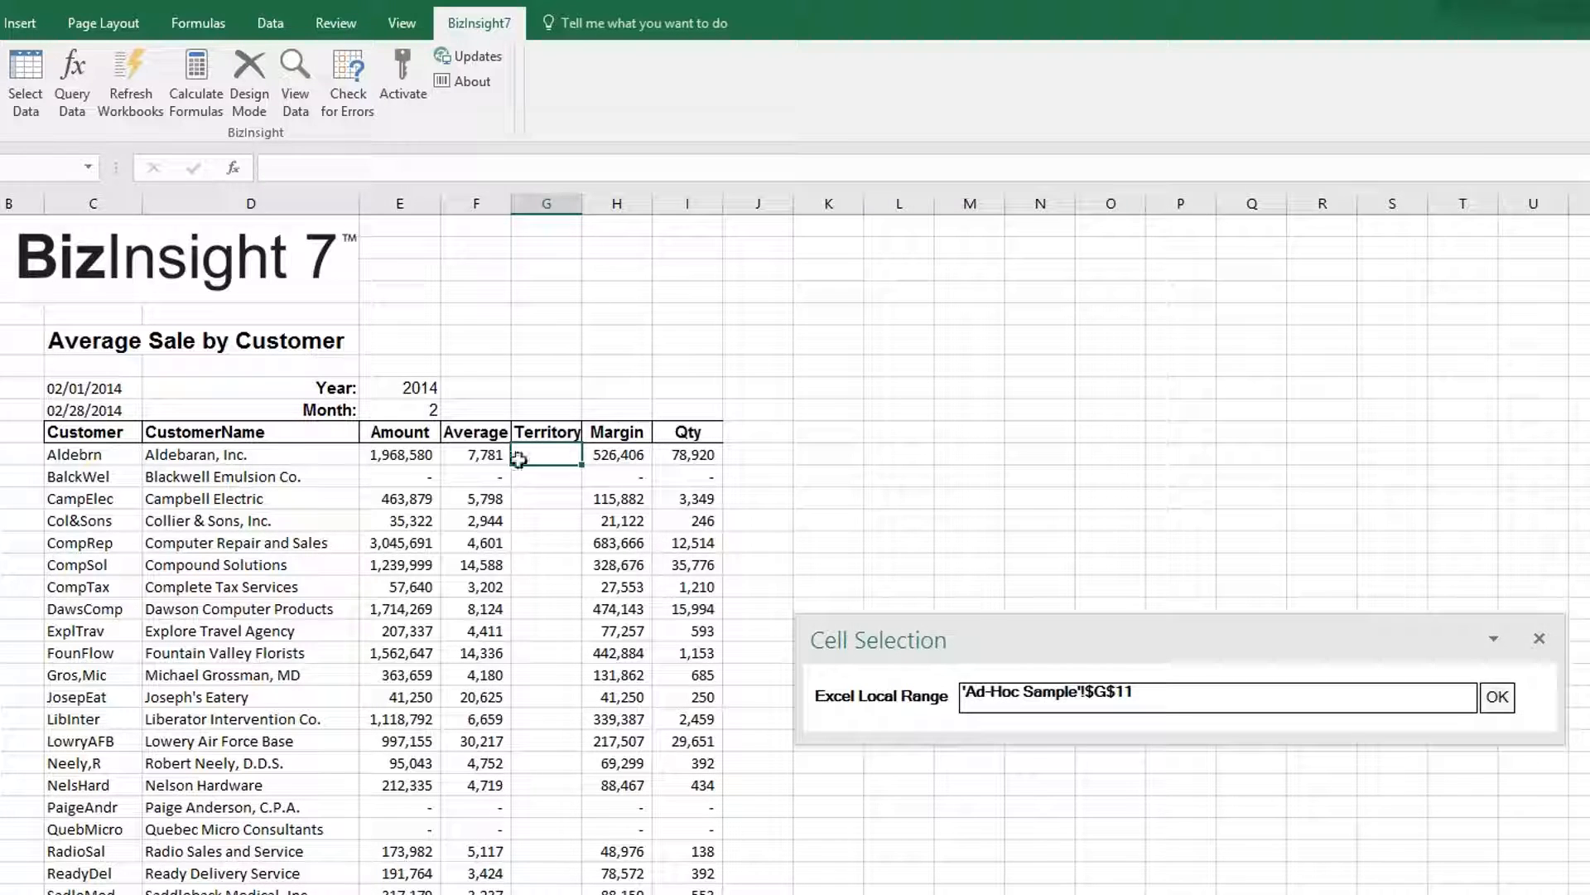
click(73, 454)
click(1133, 700)
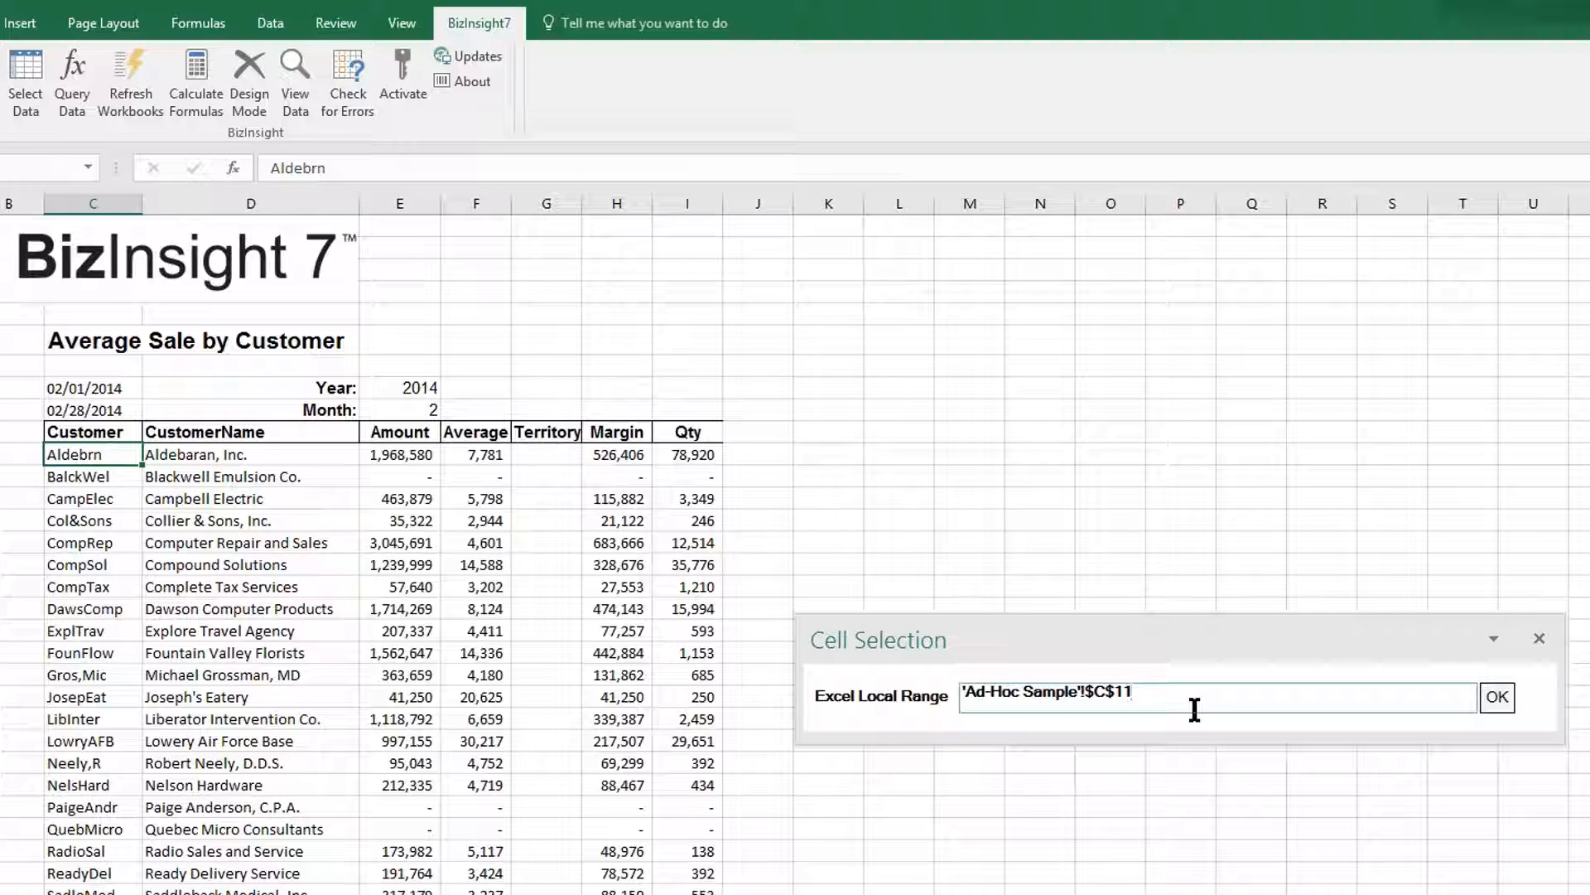
key(Left)
key(Left)
key(BackSpace)
click(1498, 696)
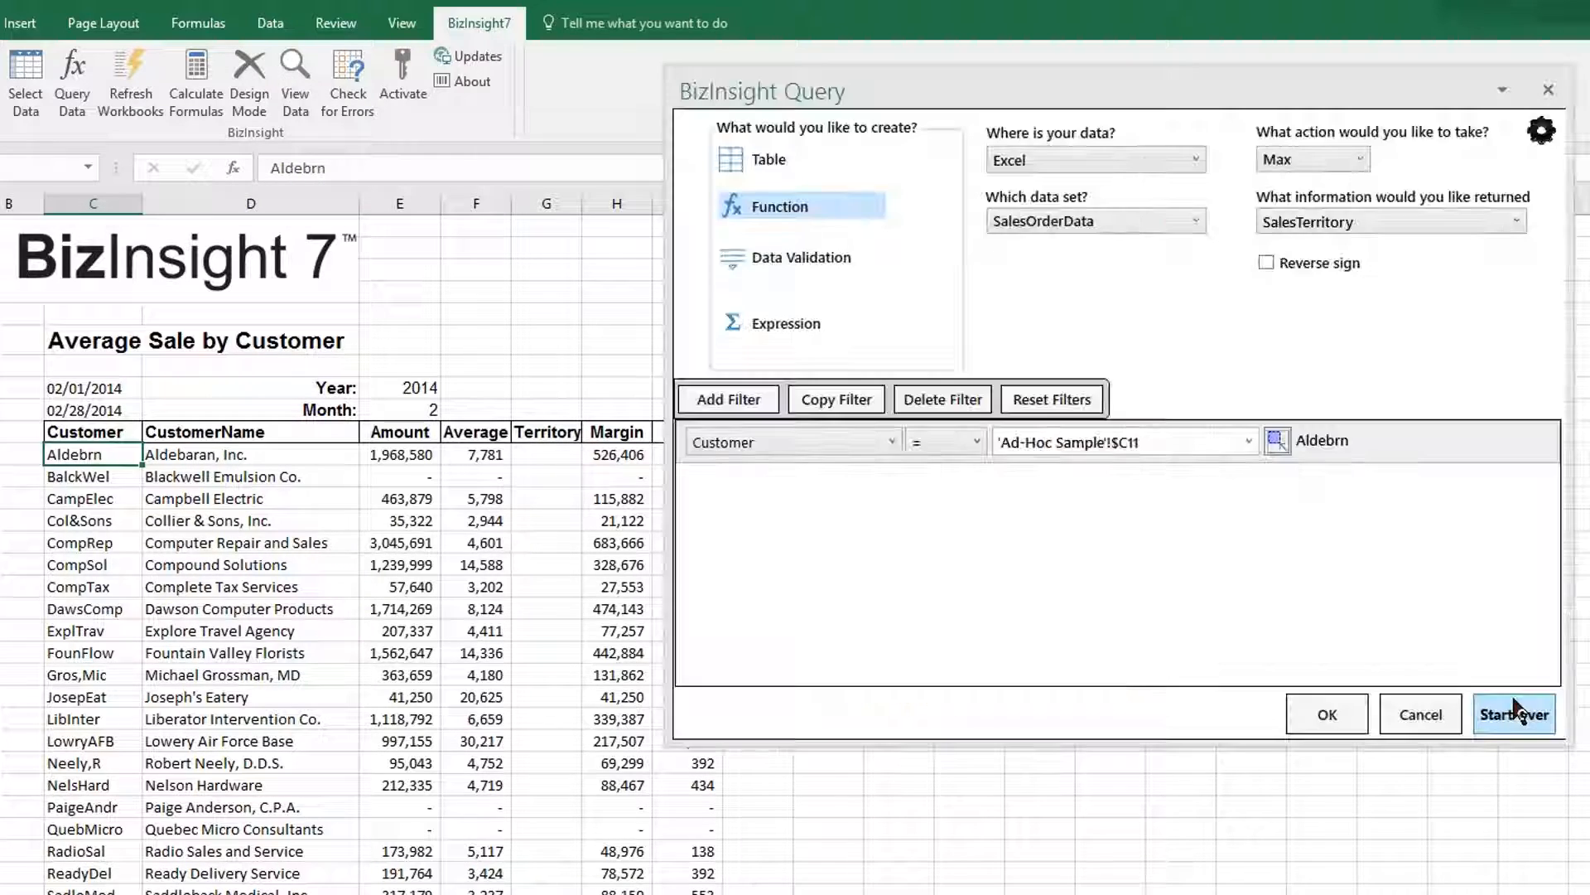
Put the territory function in G11 and fill it down the Territory column.
click(1321, 710)
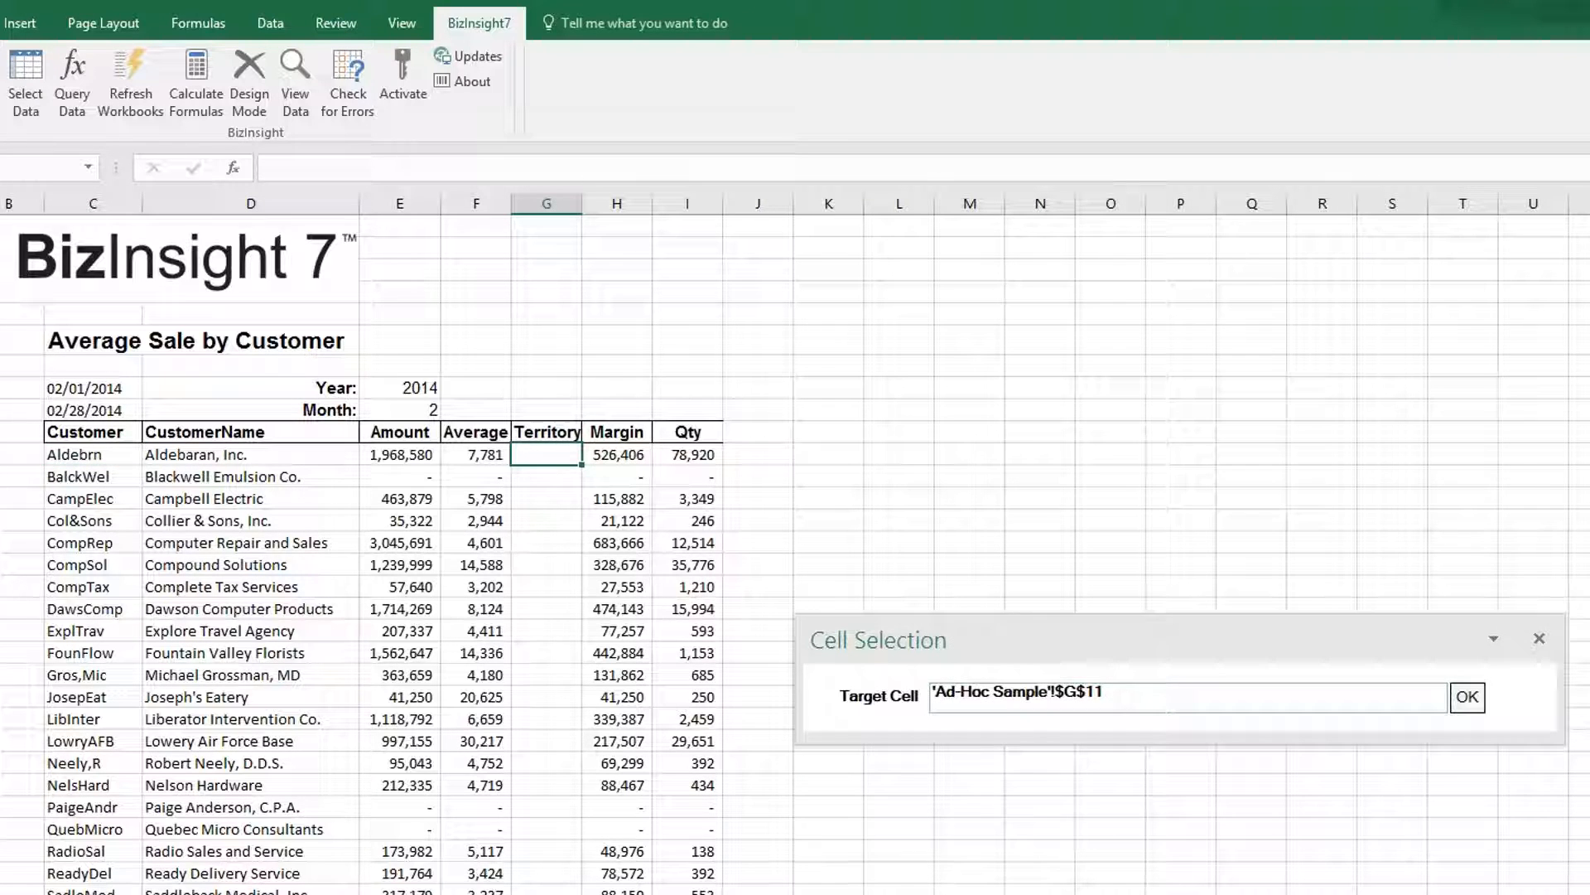
click(1467, 697)
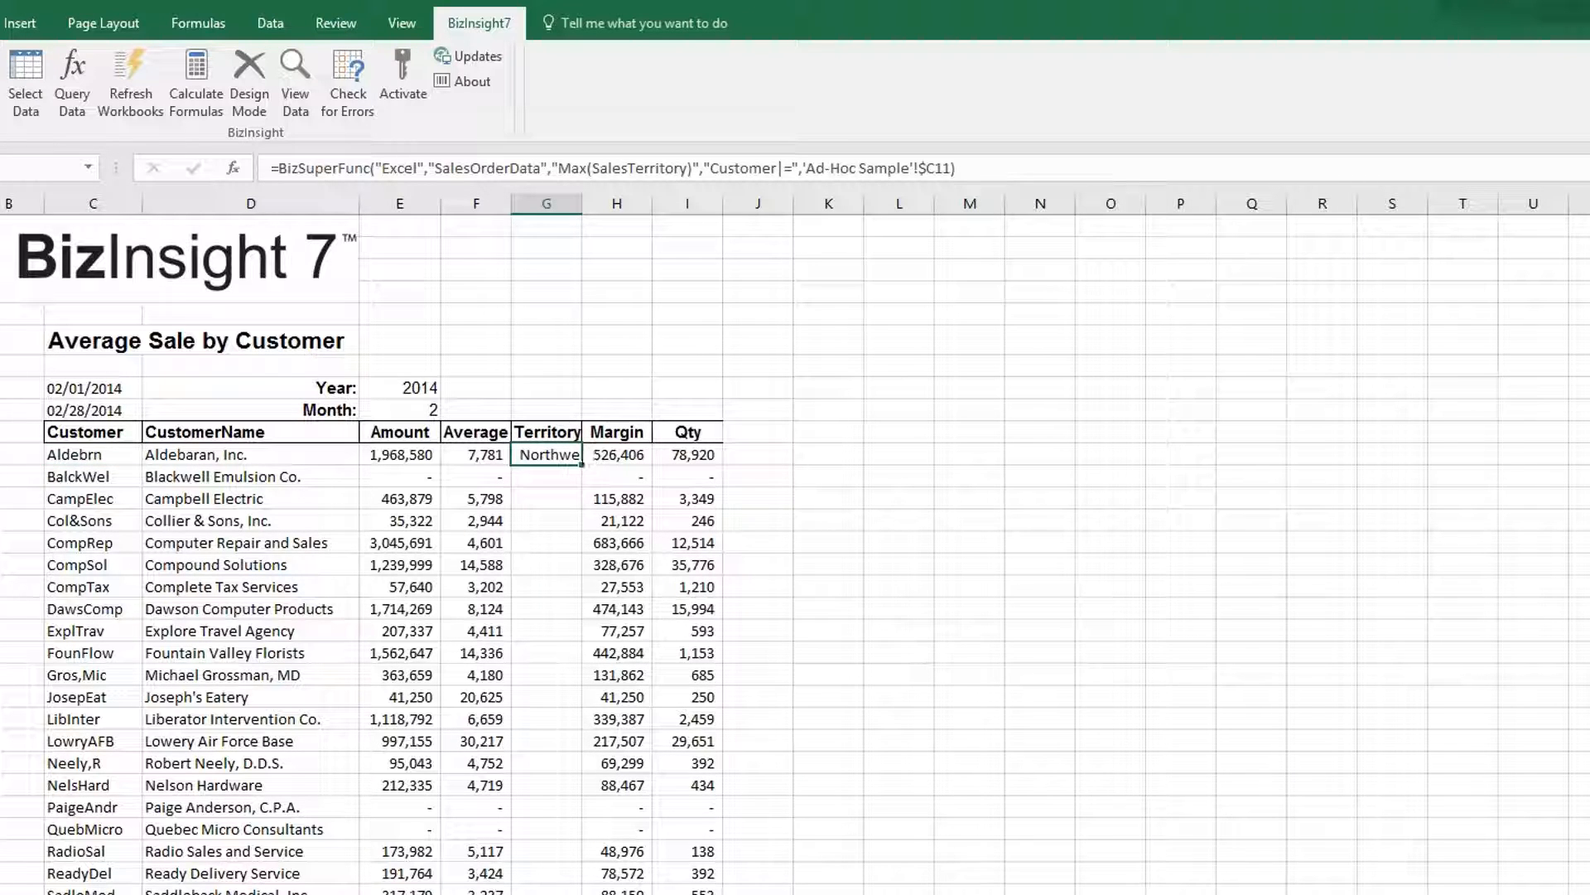
double_click(581, 465)
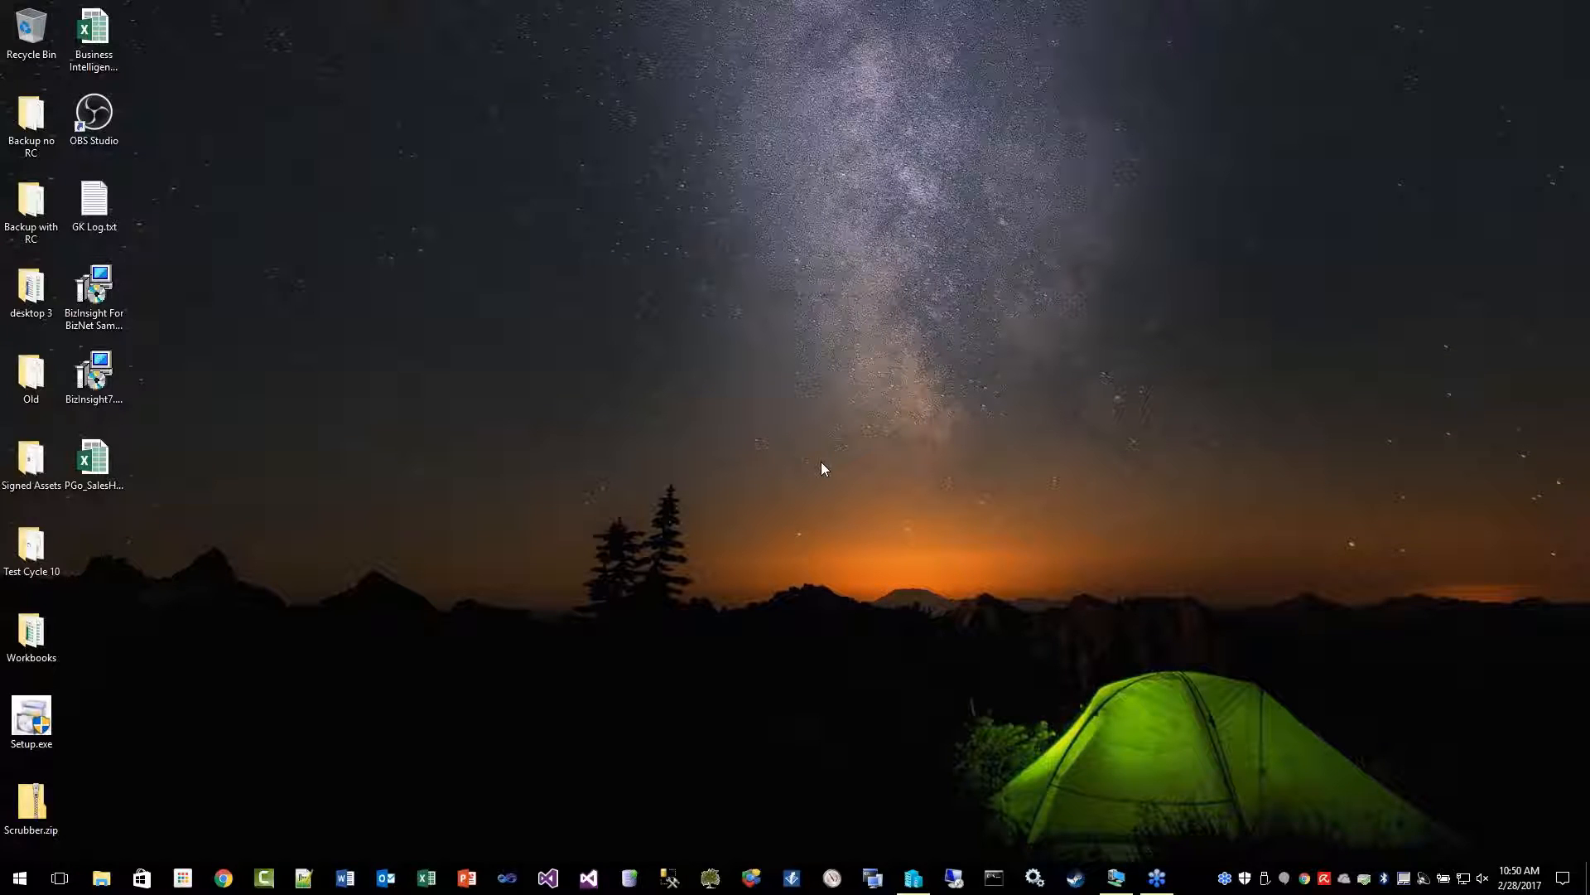
Maximize the virtual machine and go from Chrome's BizInsight 7 product page to its Free Trial form.
click(1116, 880)
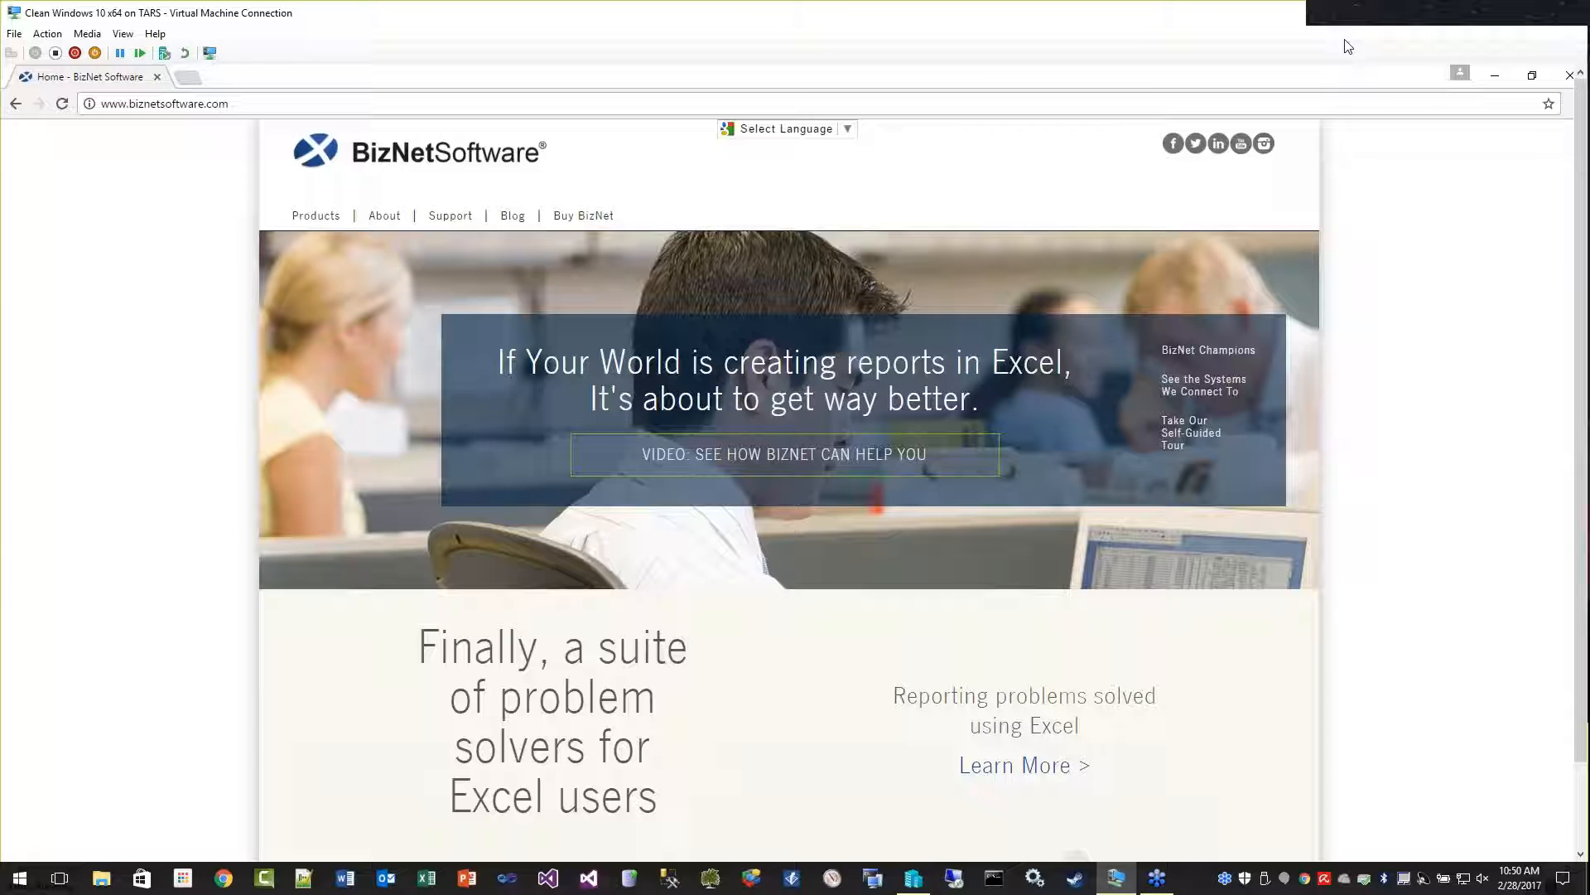
double_click(1281, 15)
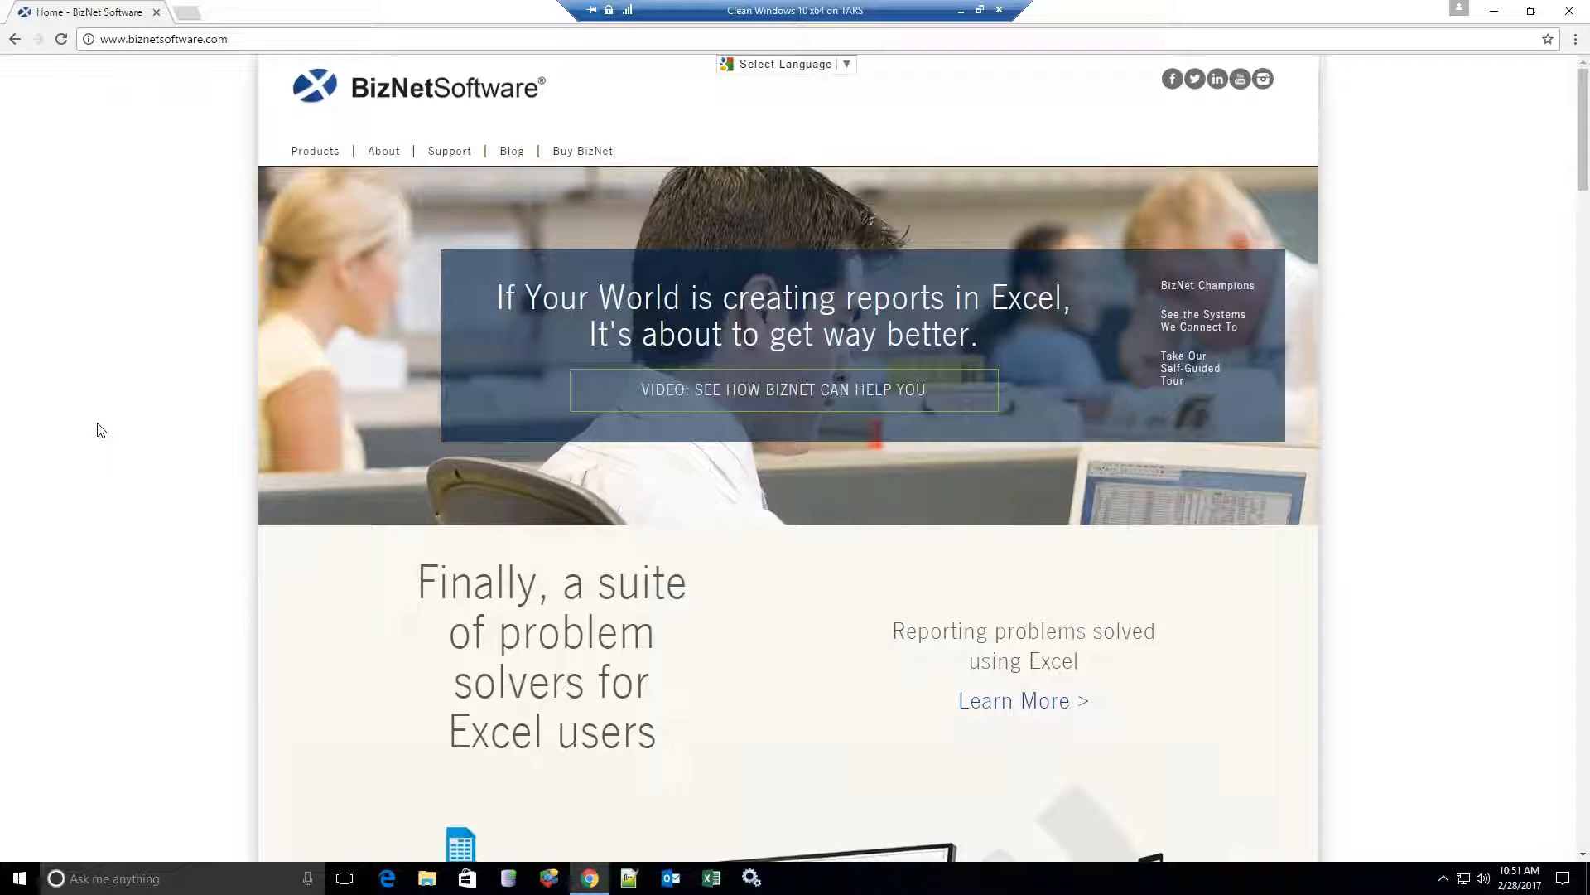
mouse_move(311, 156)
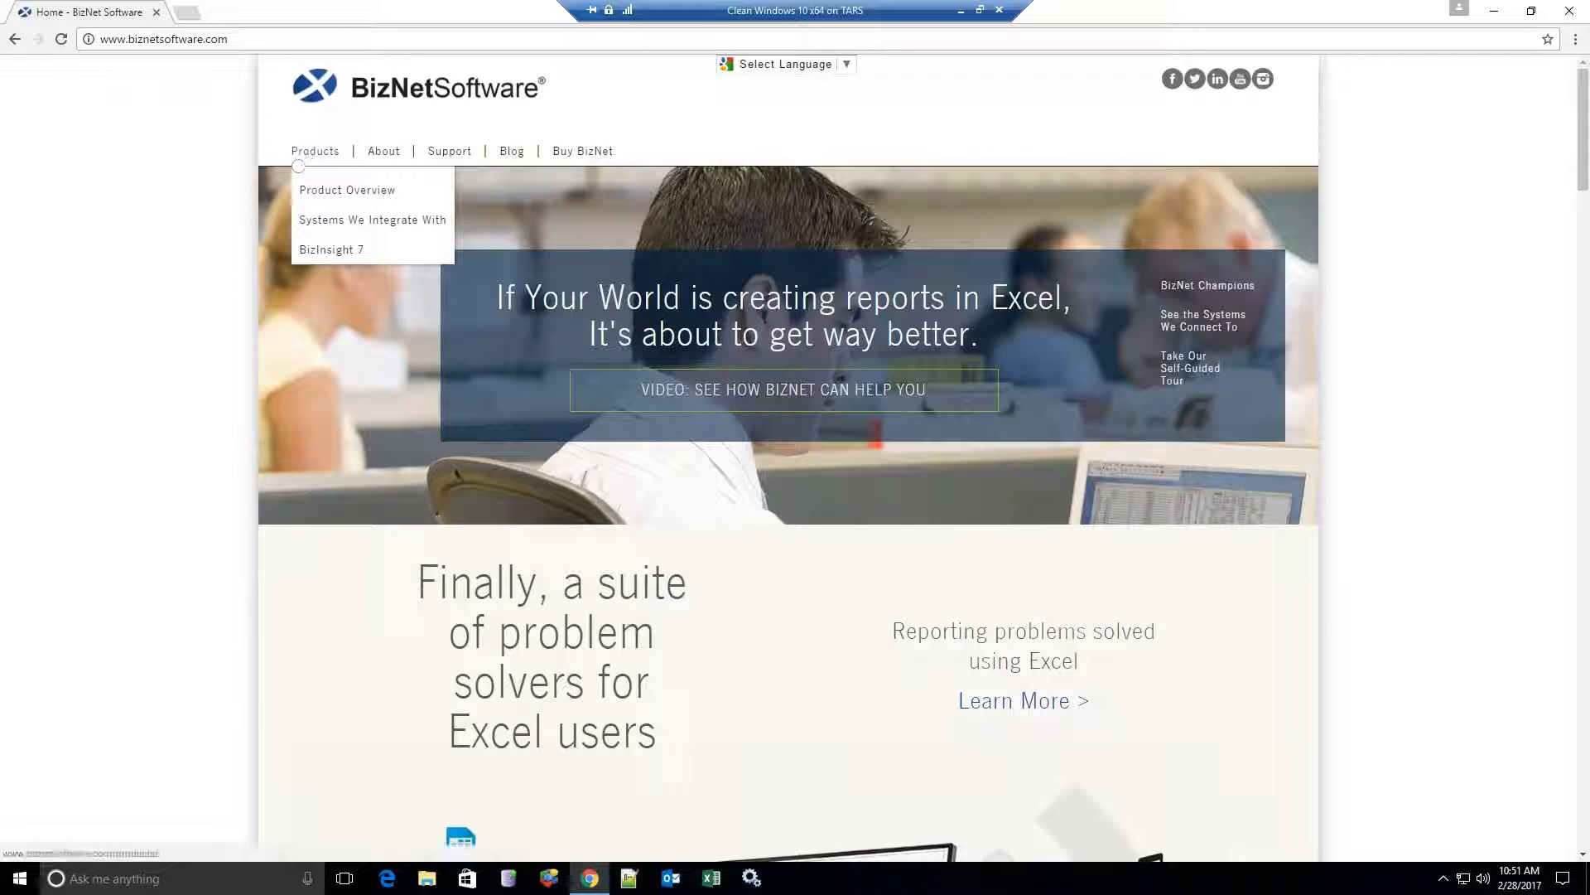
click(323, 251)
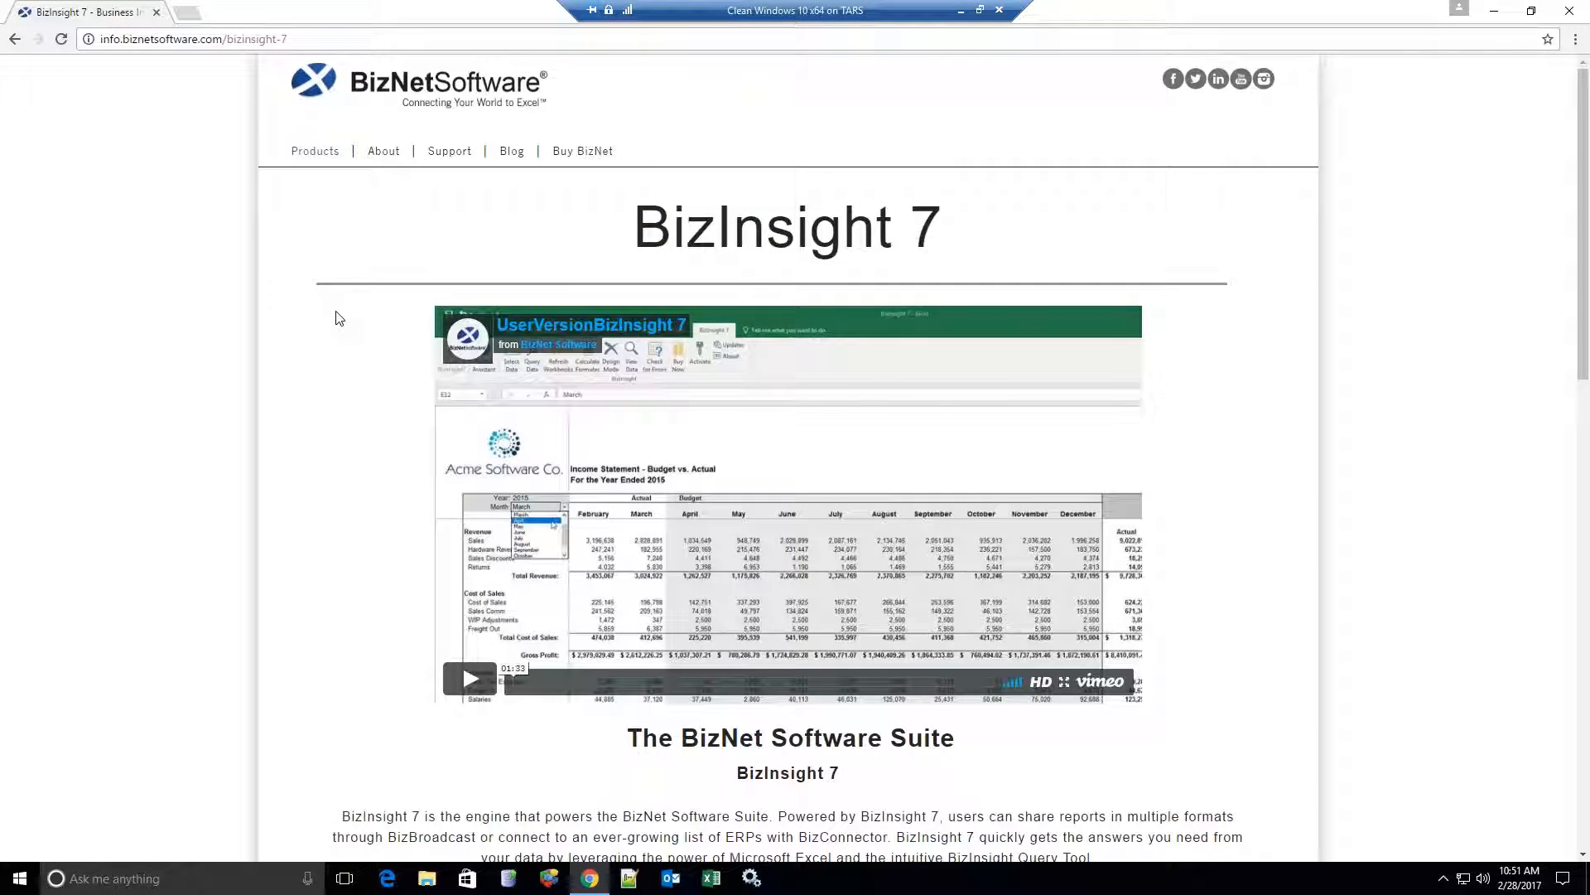
scroll(338, 318, down, 4)
scroll(338, 318, down, 3)
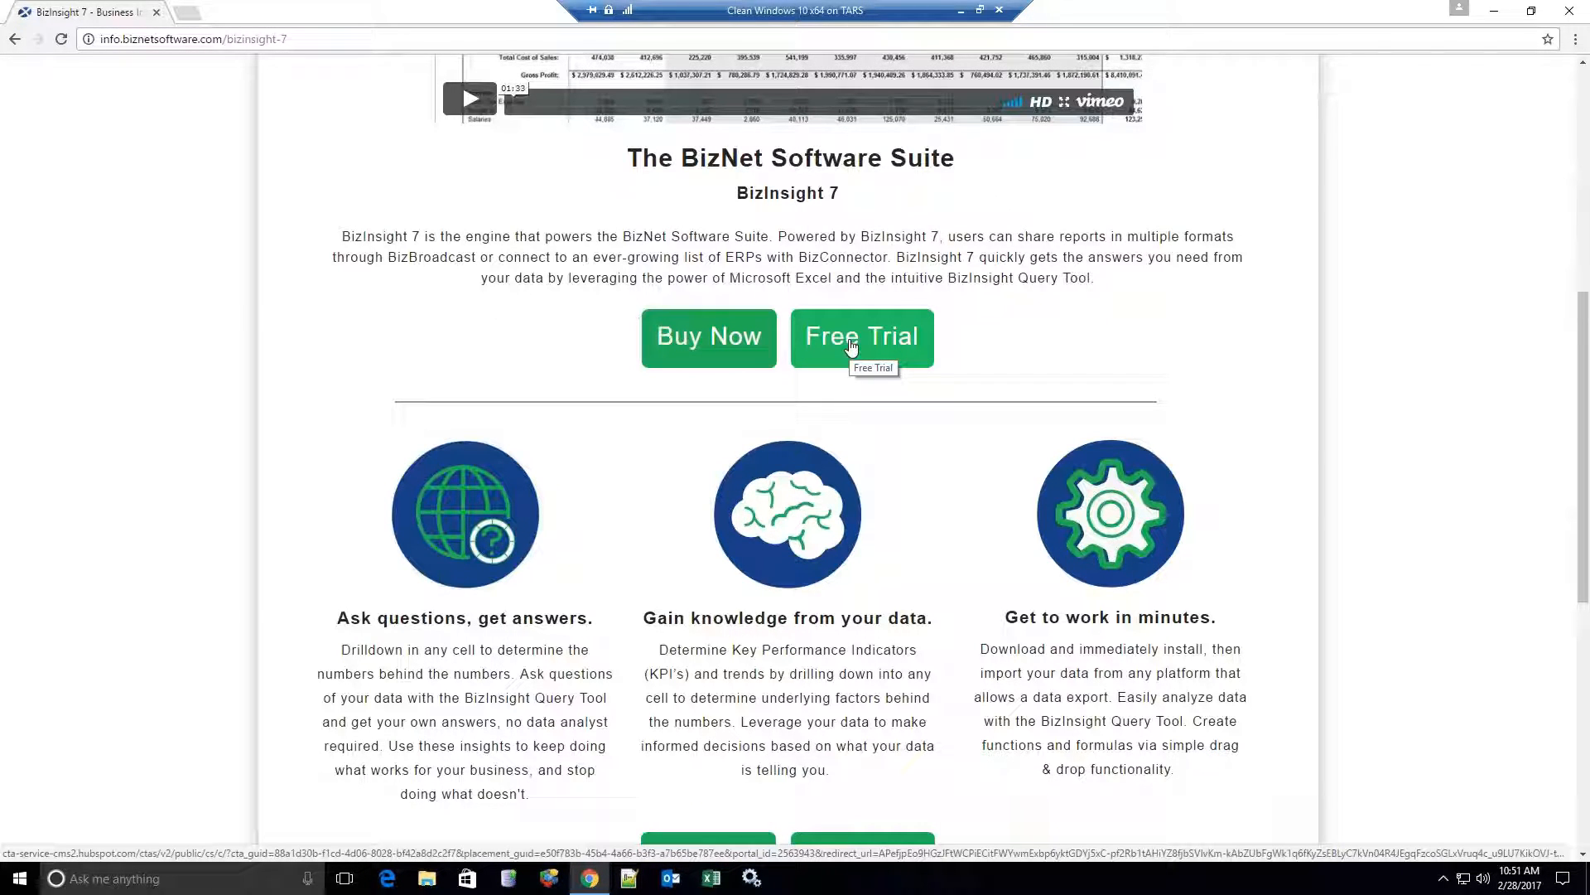
click(851, 346)
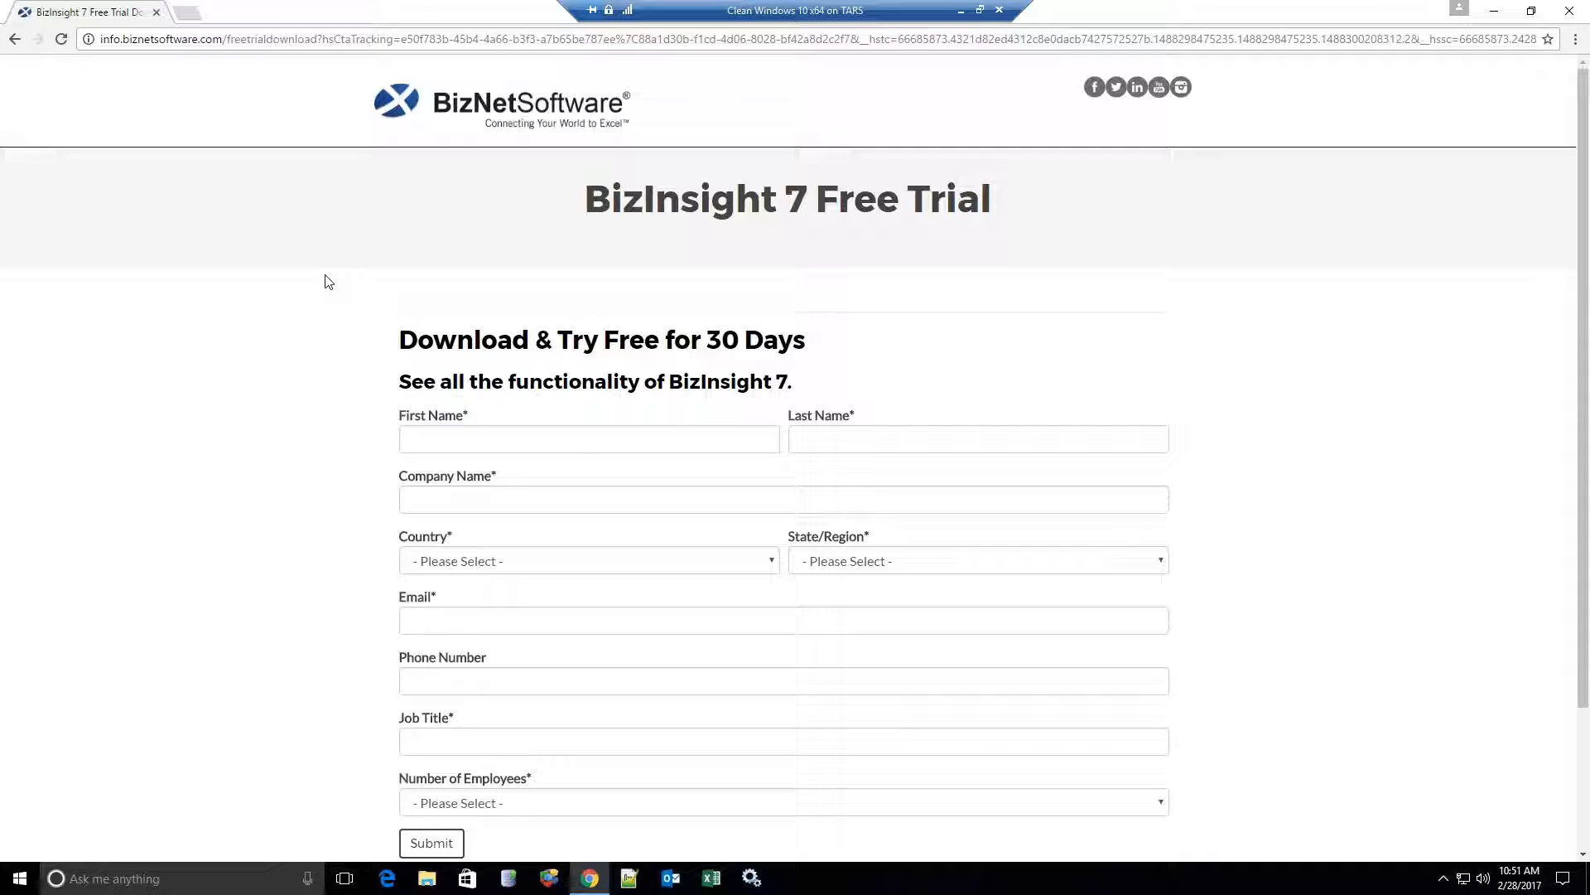
Launch Excel with a blank workbook and load BizInsight7 from its ribbon tab.
click(1494, 13)
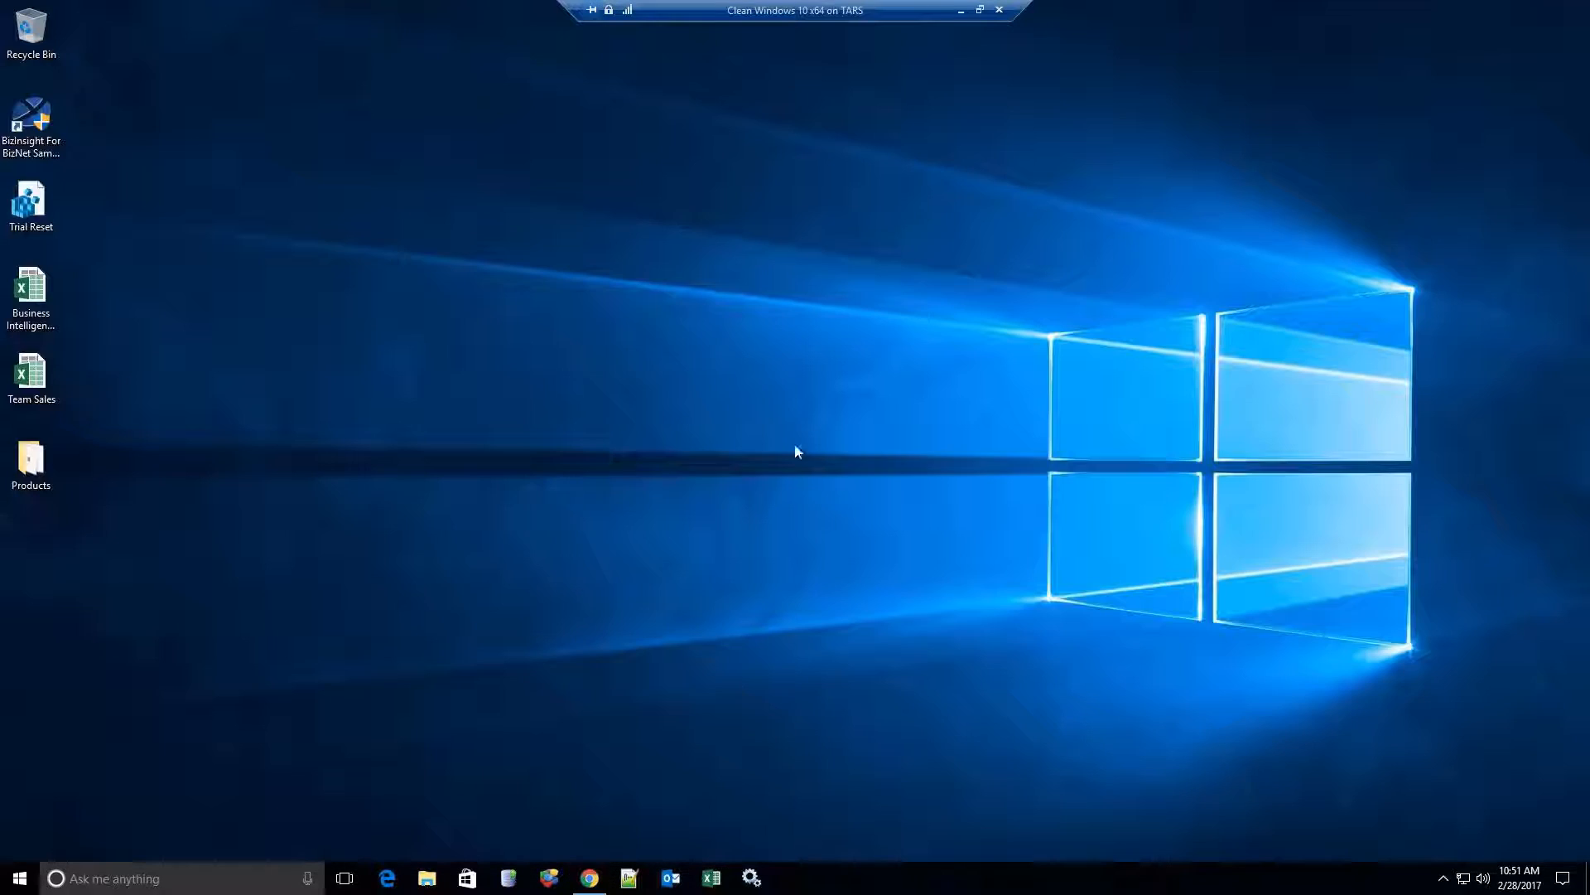
click(711, 878)
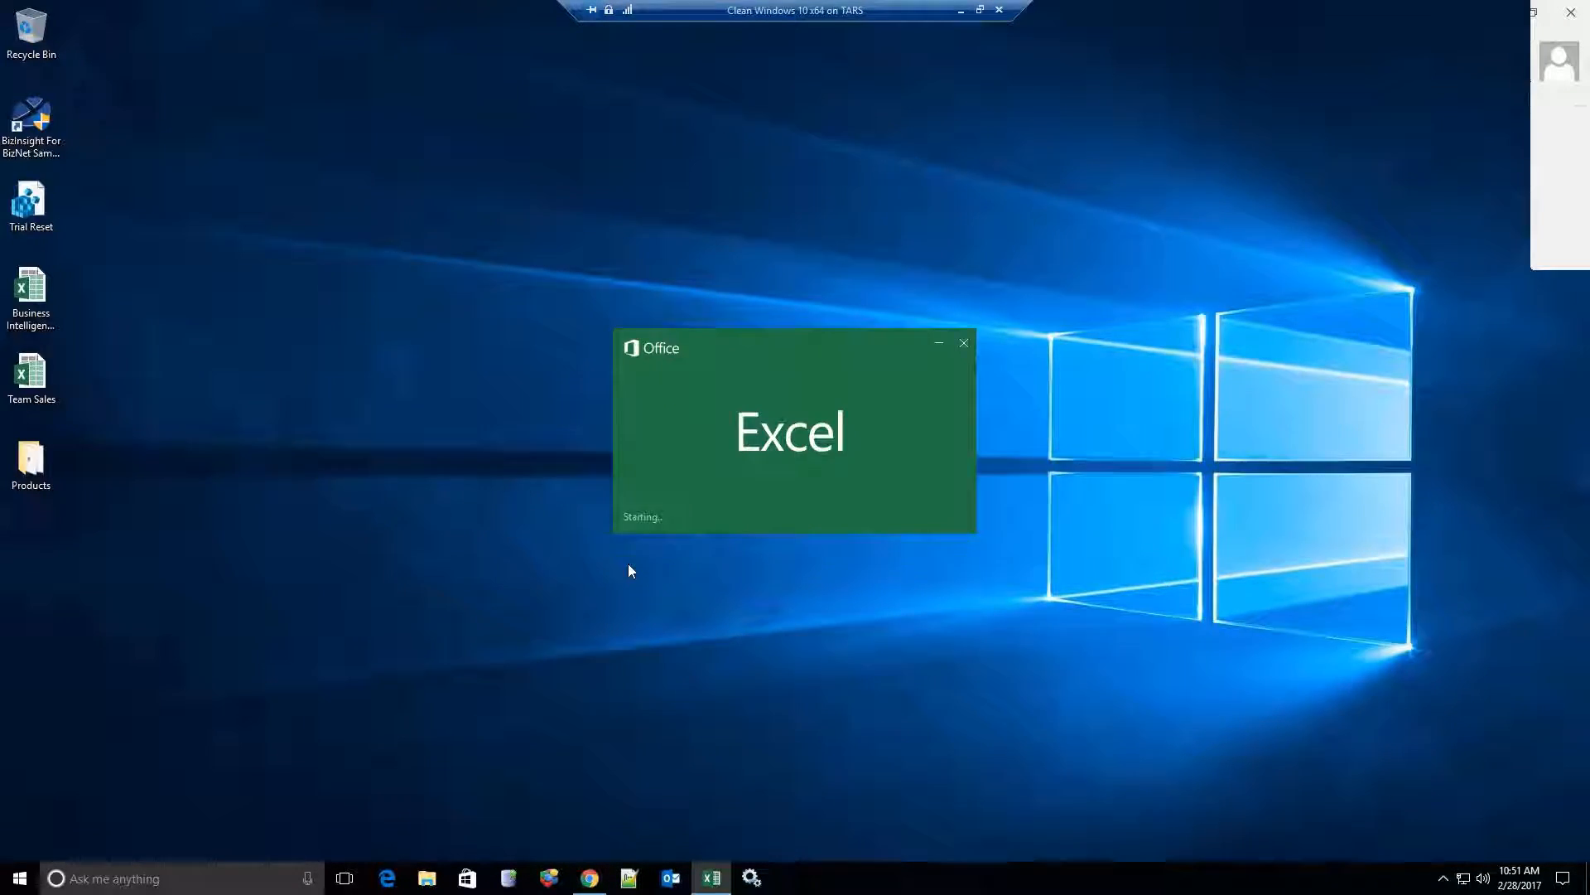
click(620, 223)
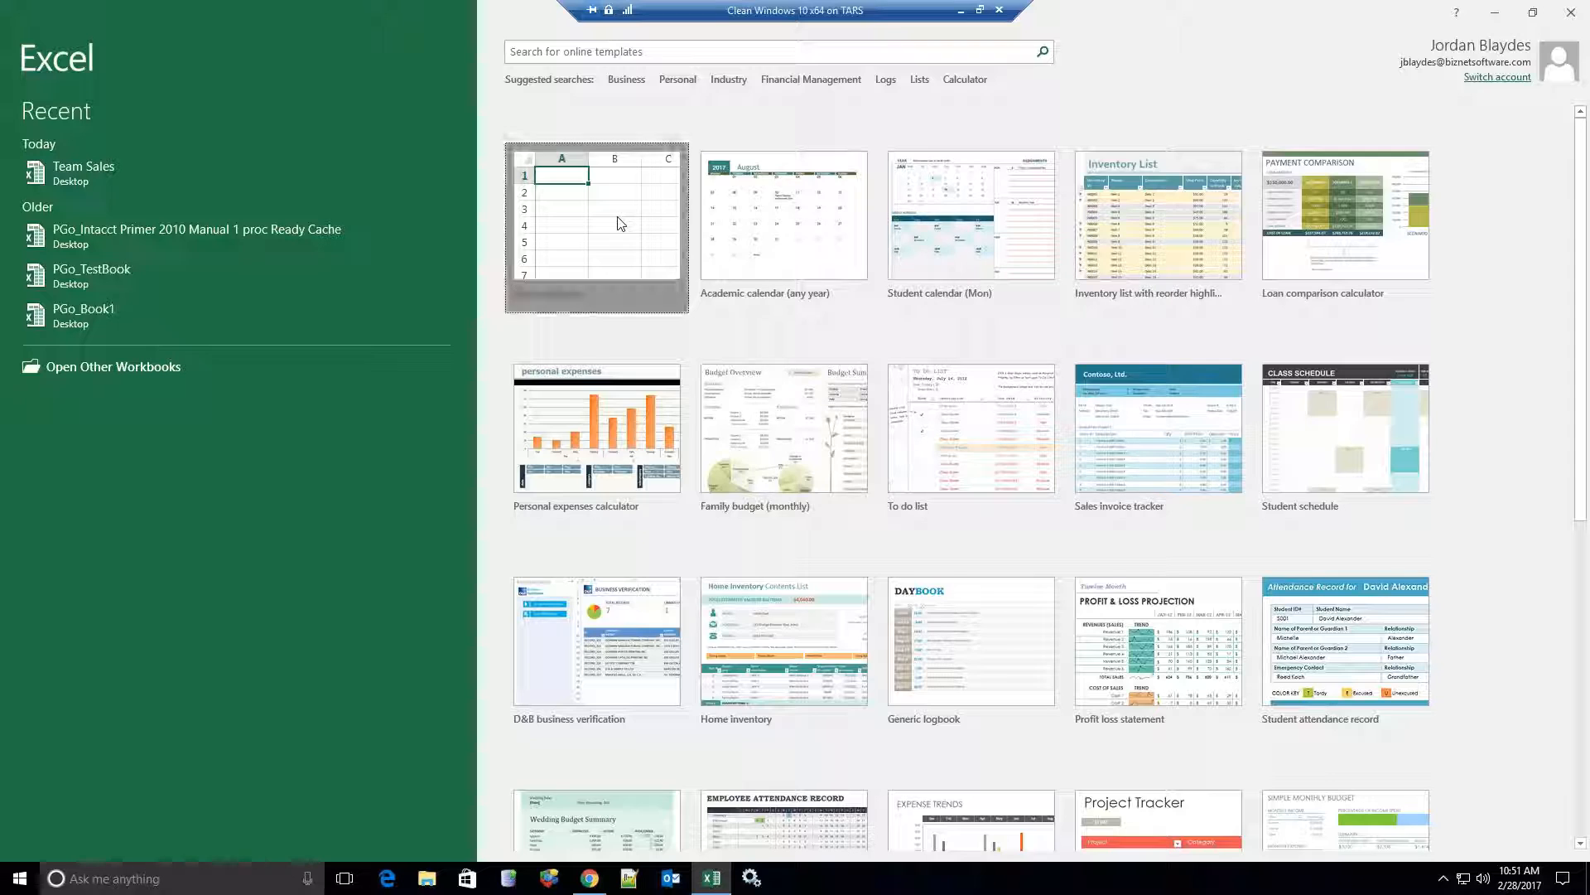
click(483, 41)
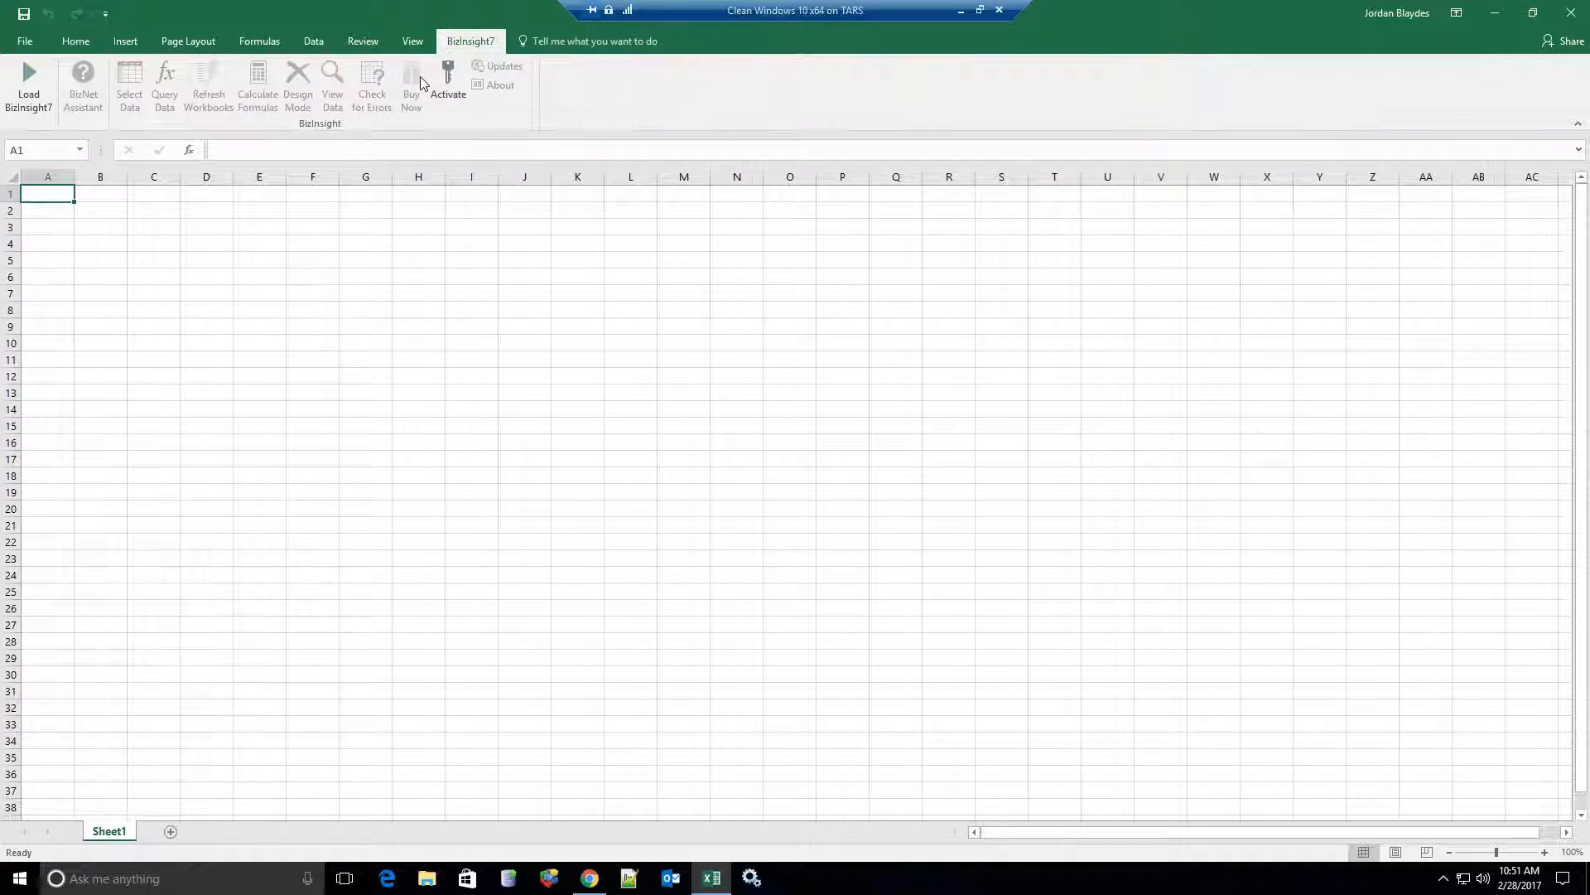
click(24, 105)
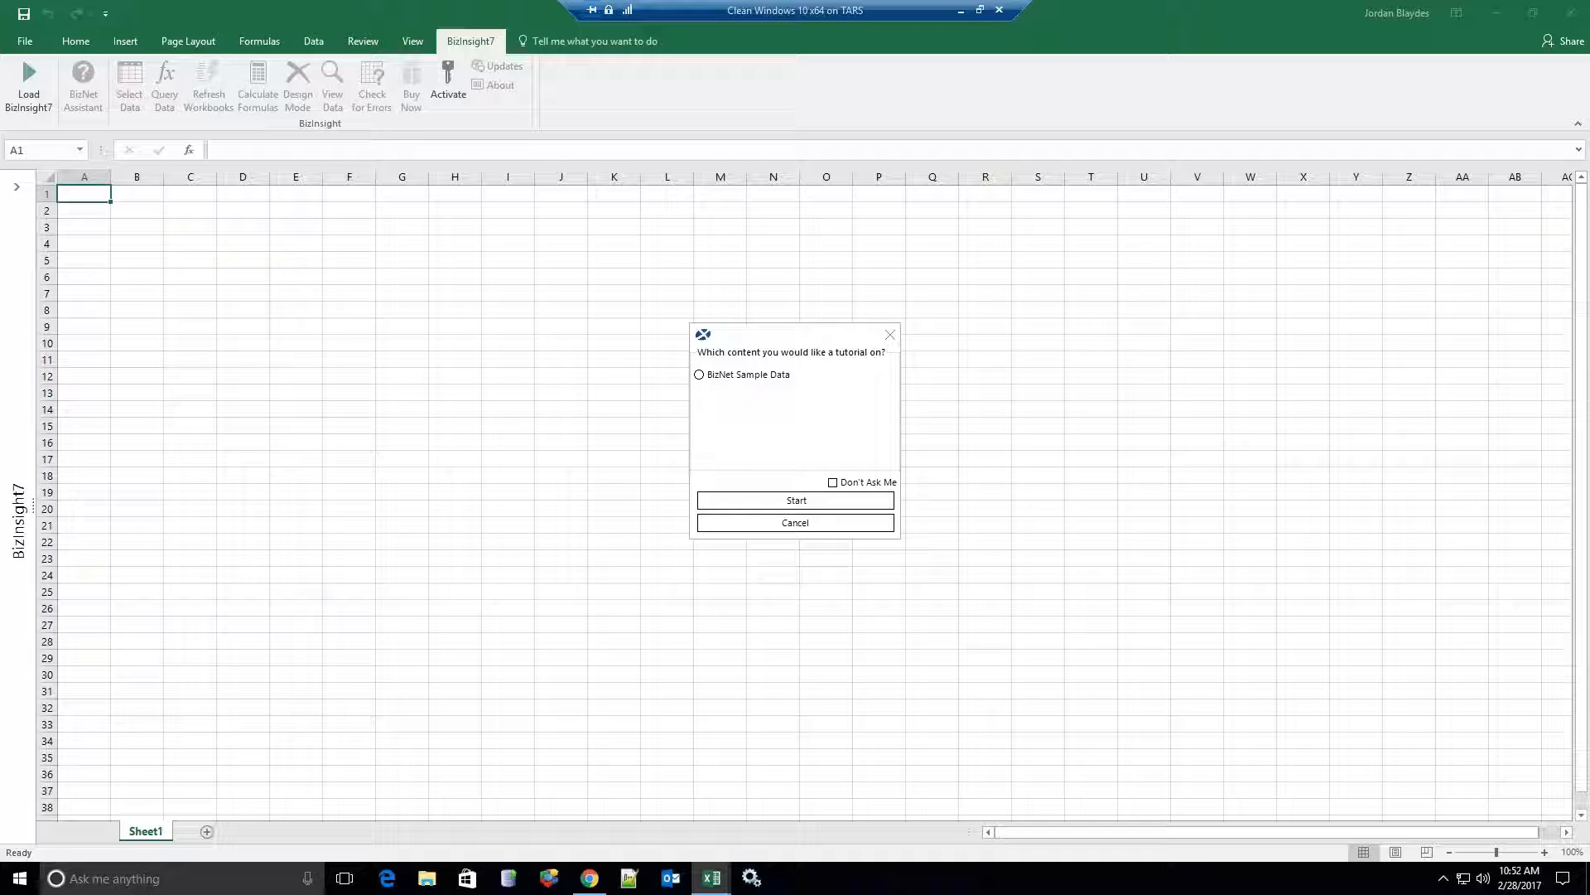
Start the BizNet Sample Data tutorial and approve the installer prompt.
click(736, 378)
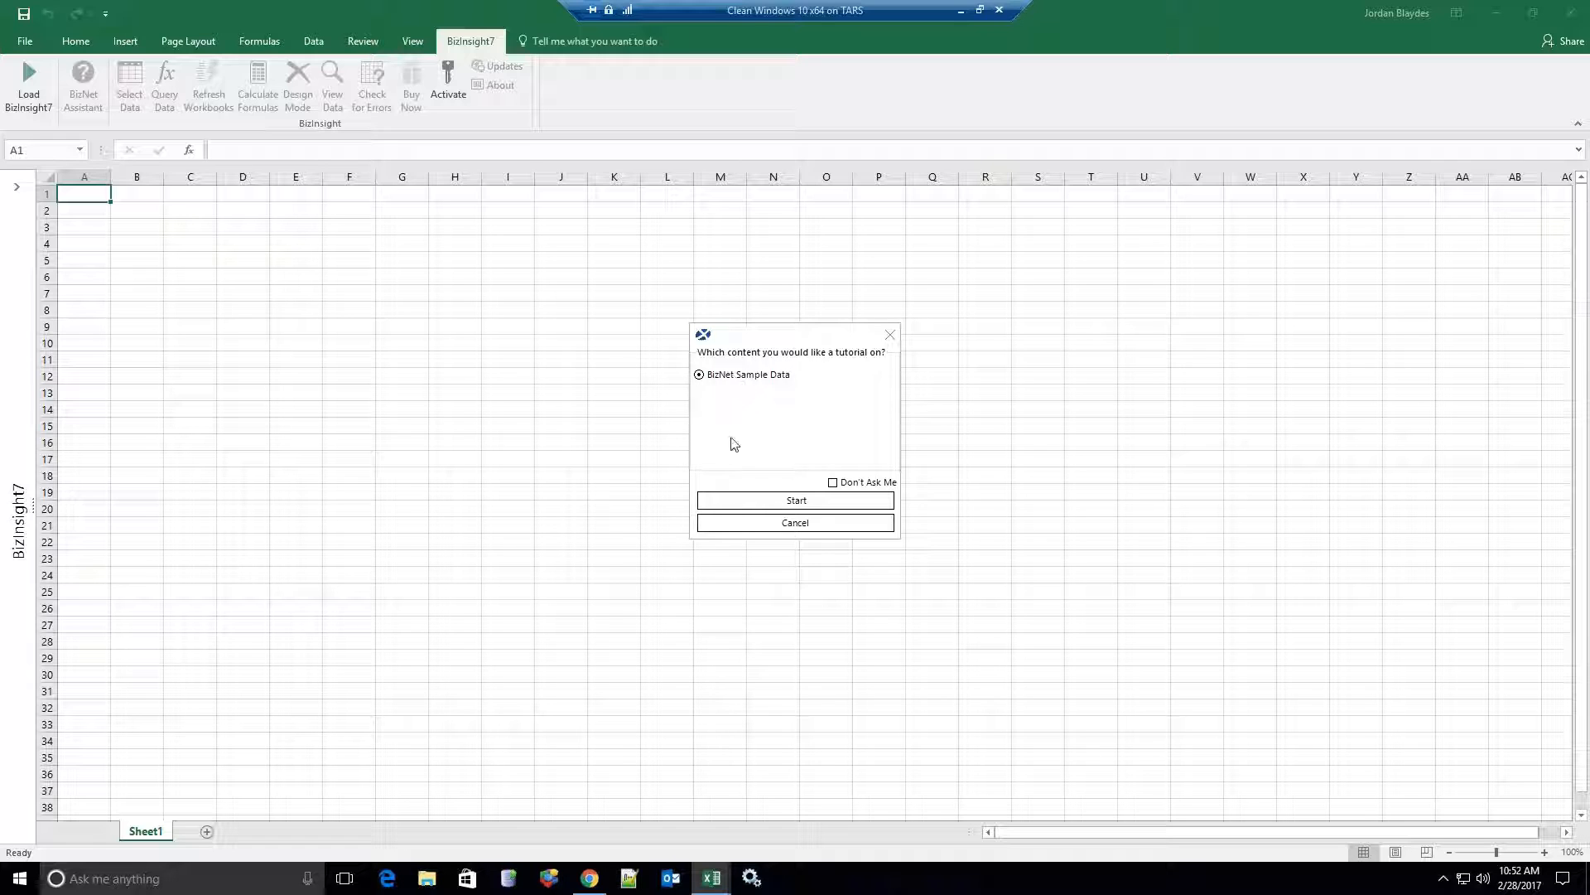
click(763, 502)
click(684, 559)
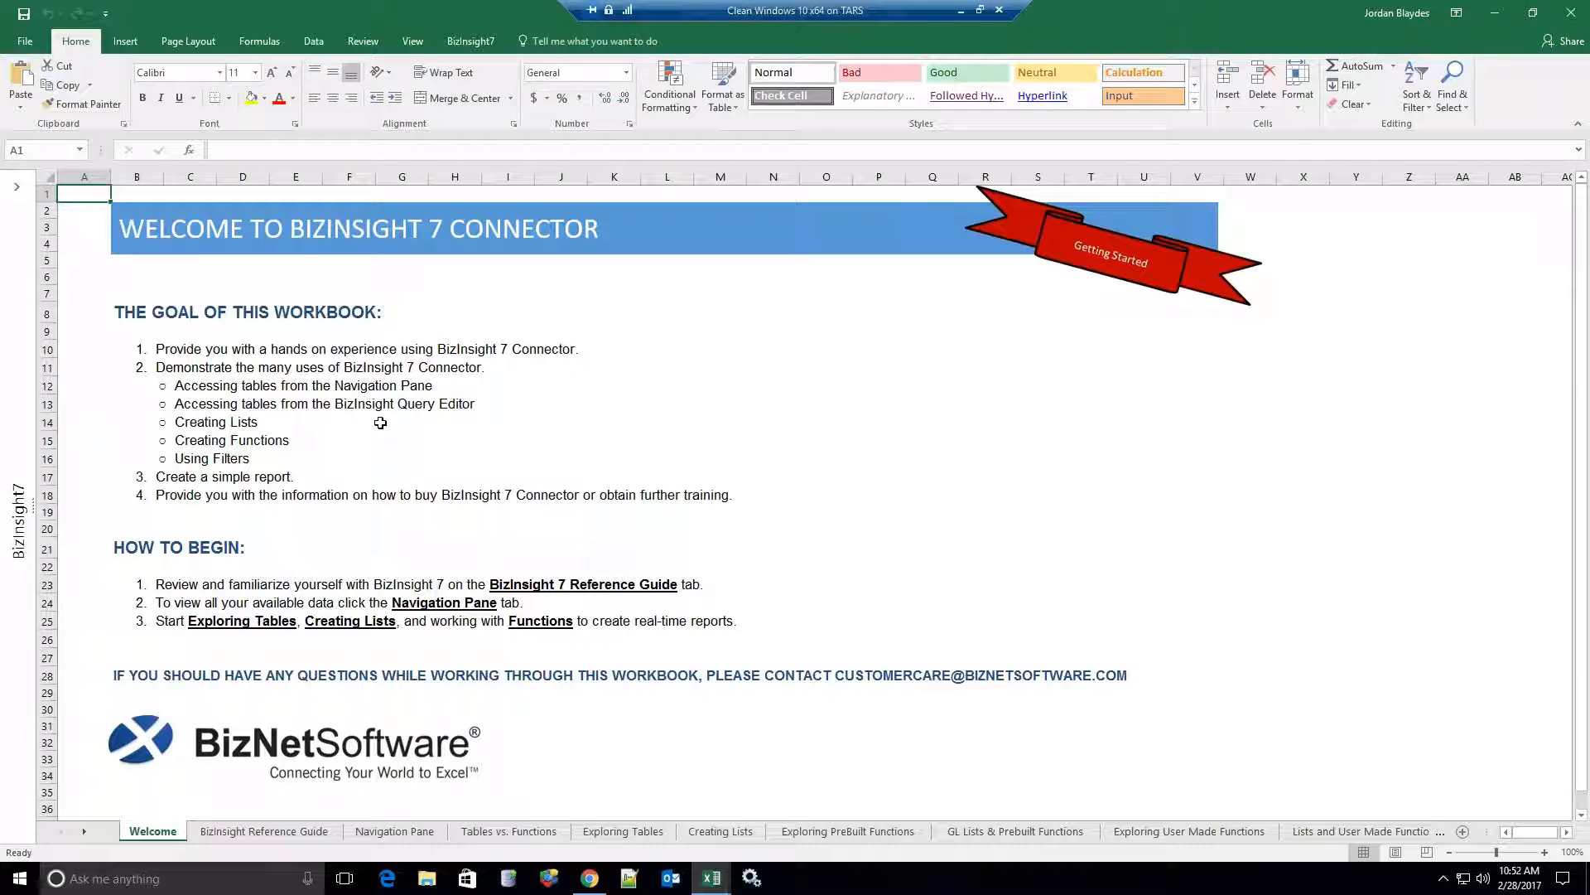
Move through the Reference Guide and Navigation Pane sheets to Tables vs. Functions, expanding the BizInsight7 pane.
click(247, 832)
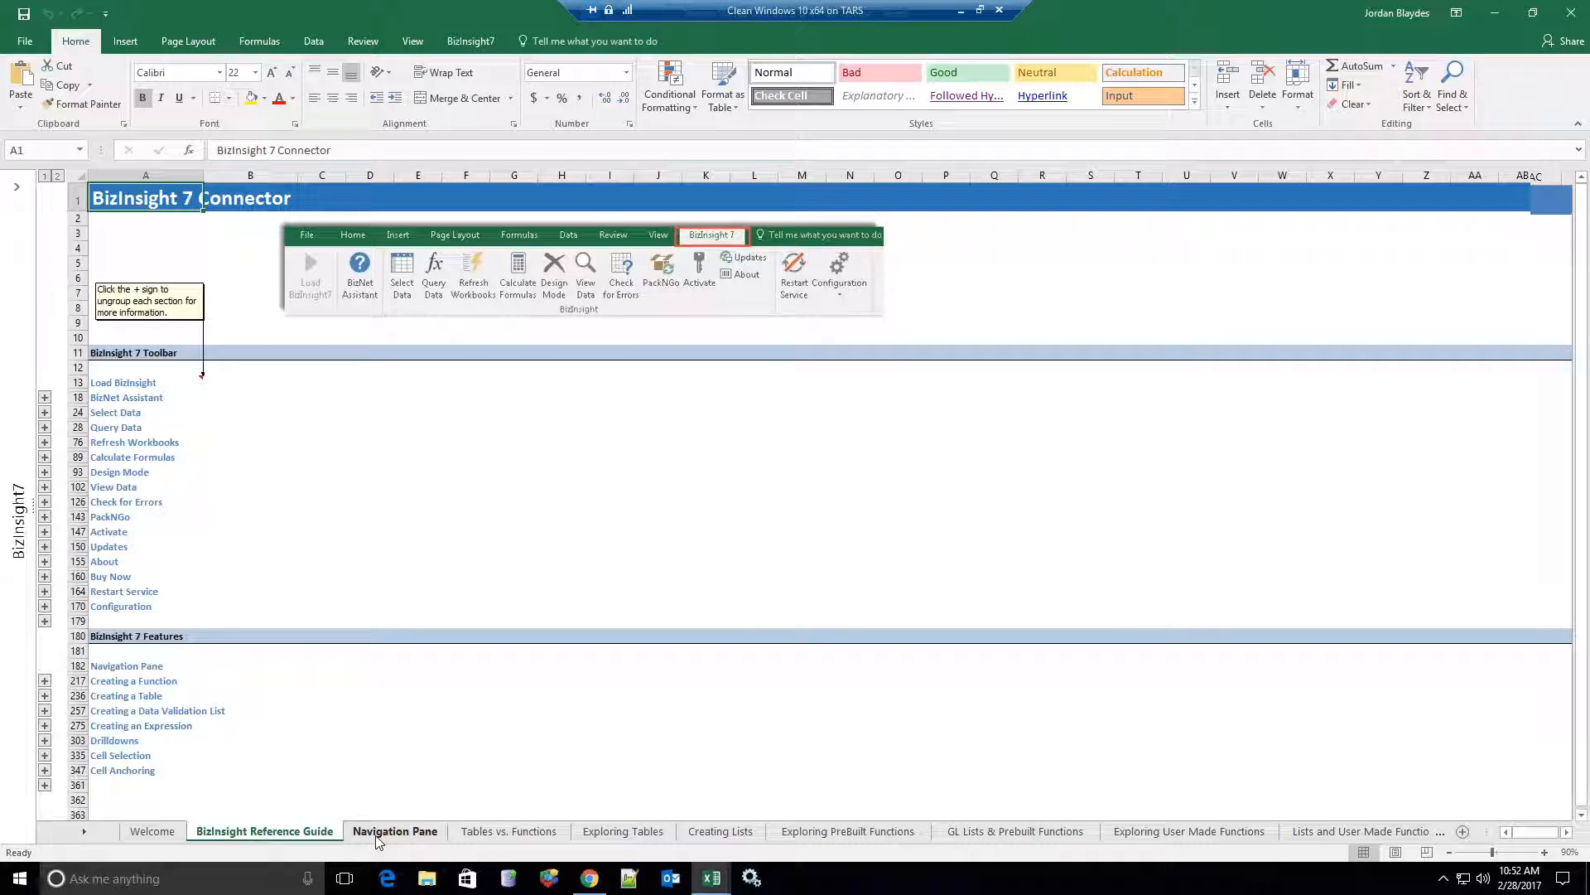
click(377, 832)
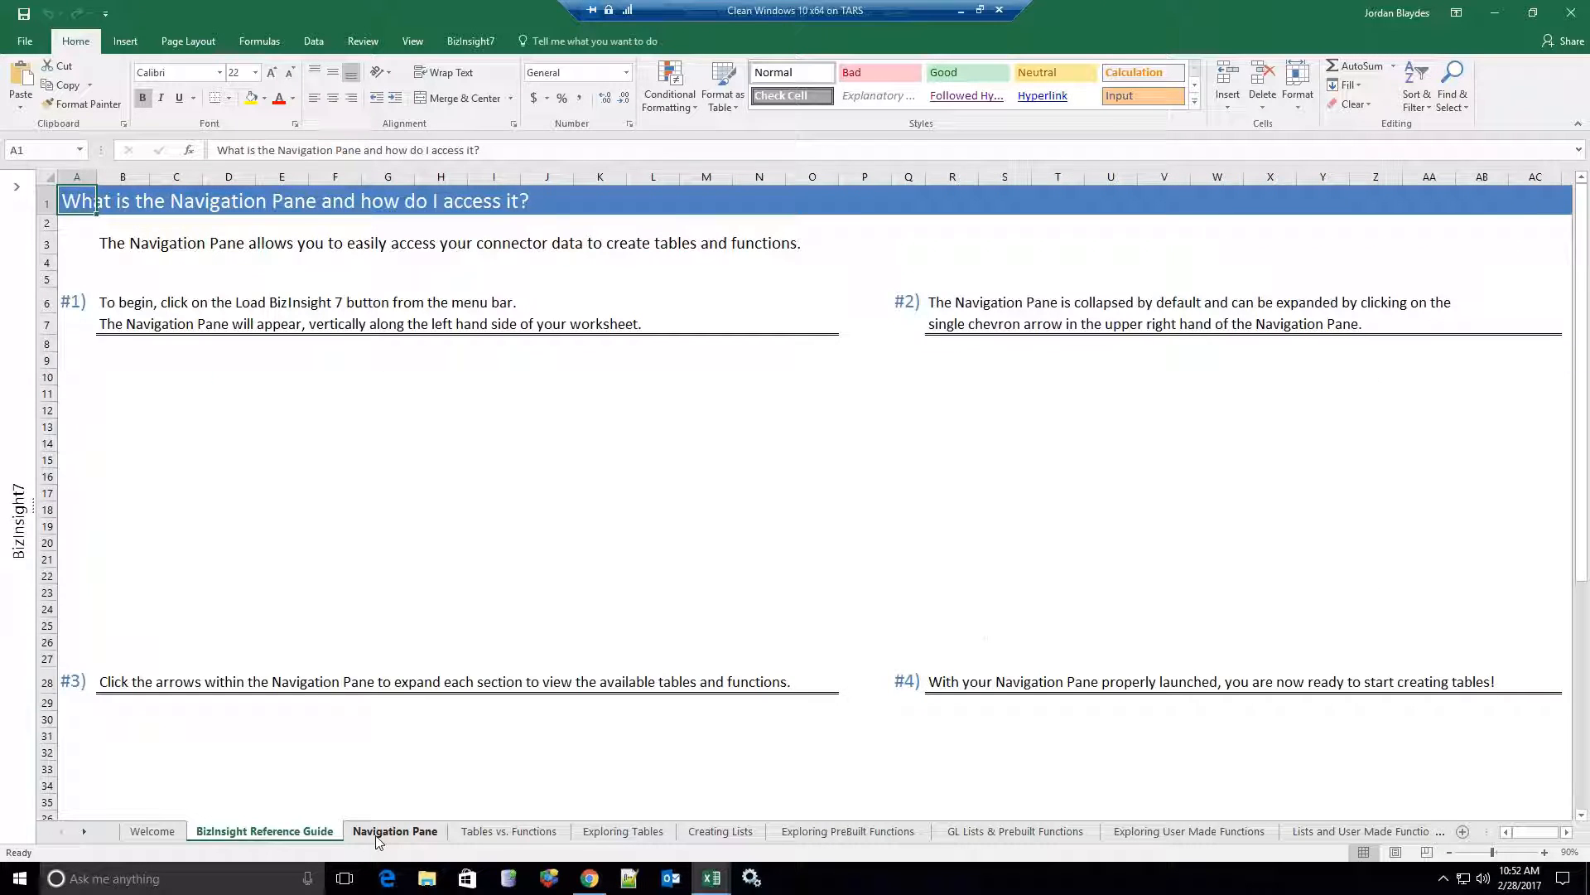
click(468, 832)
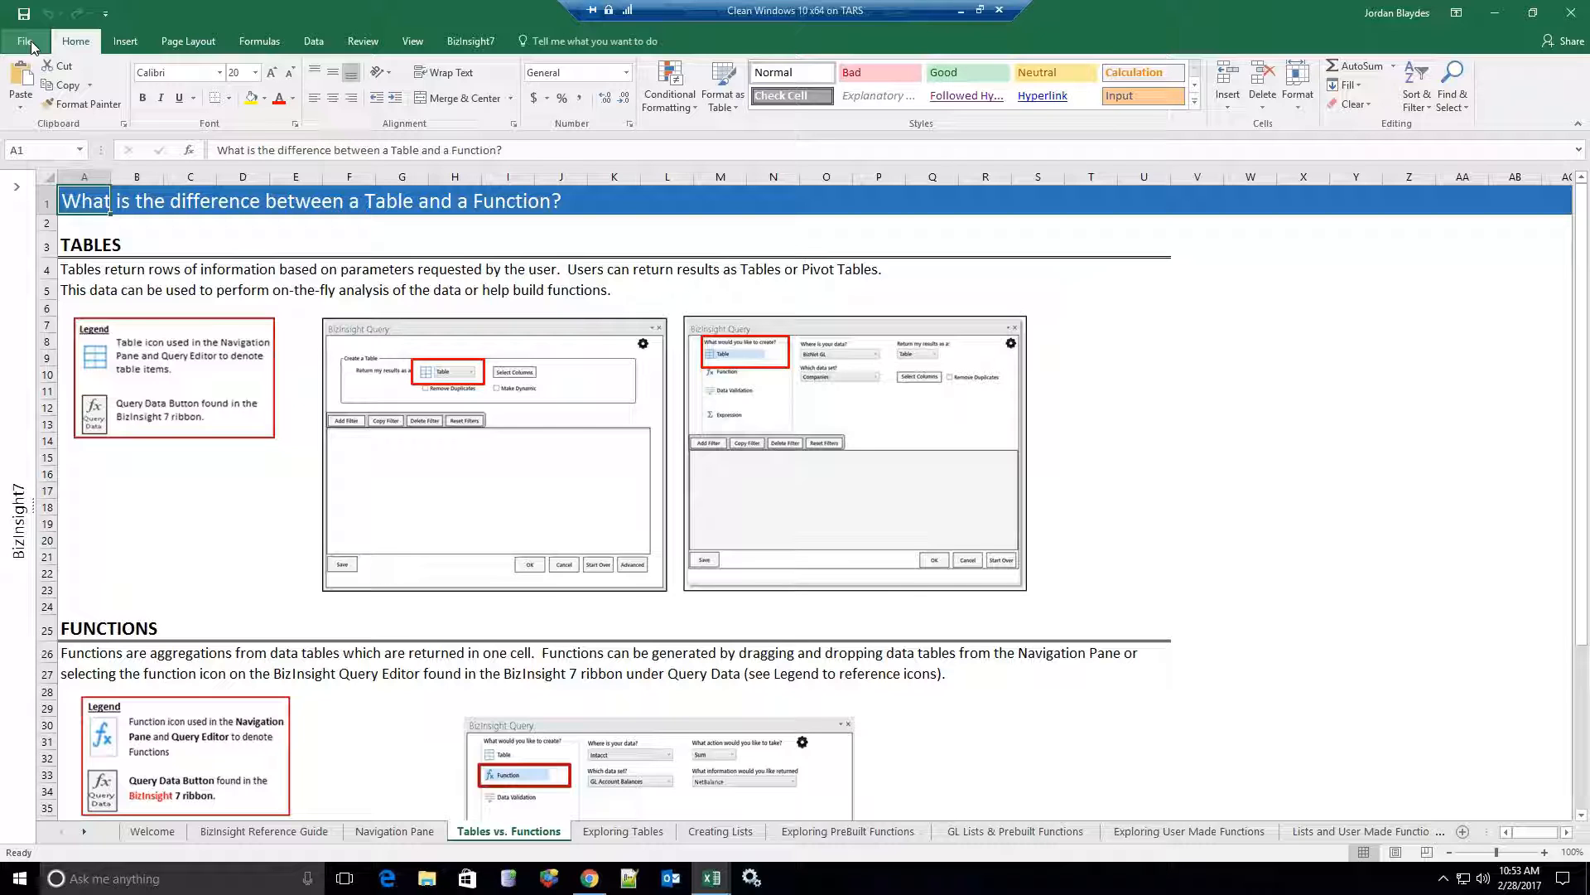
click(16, 187)
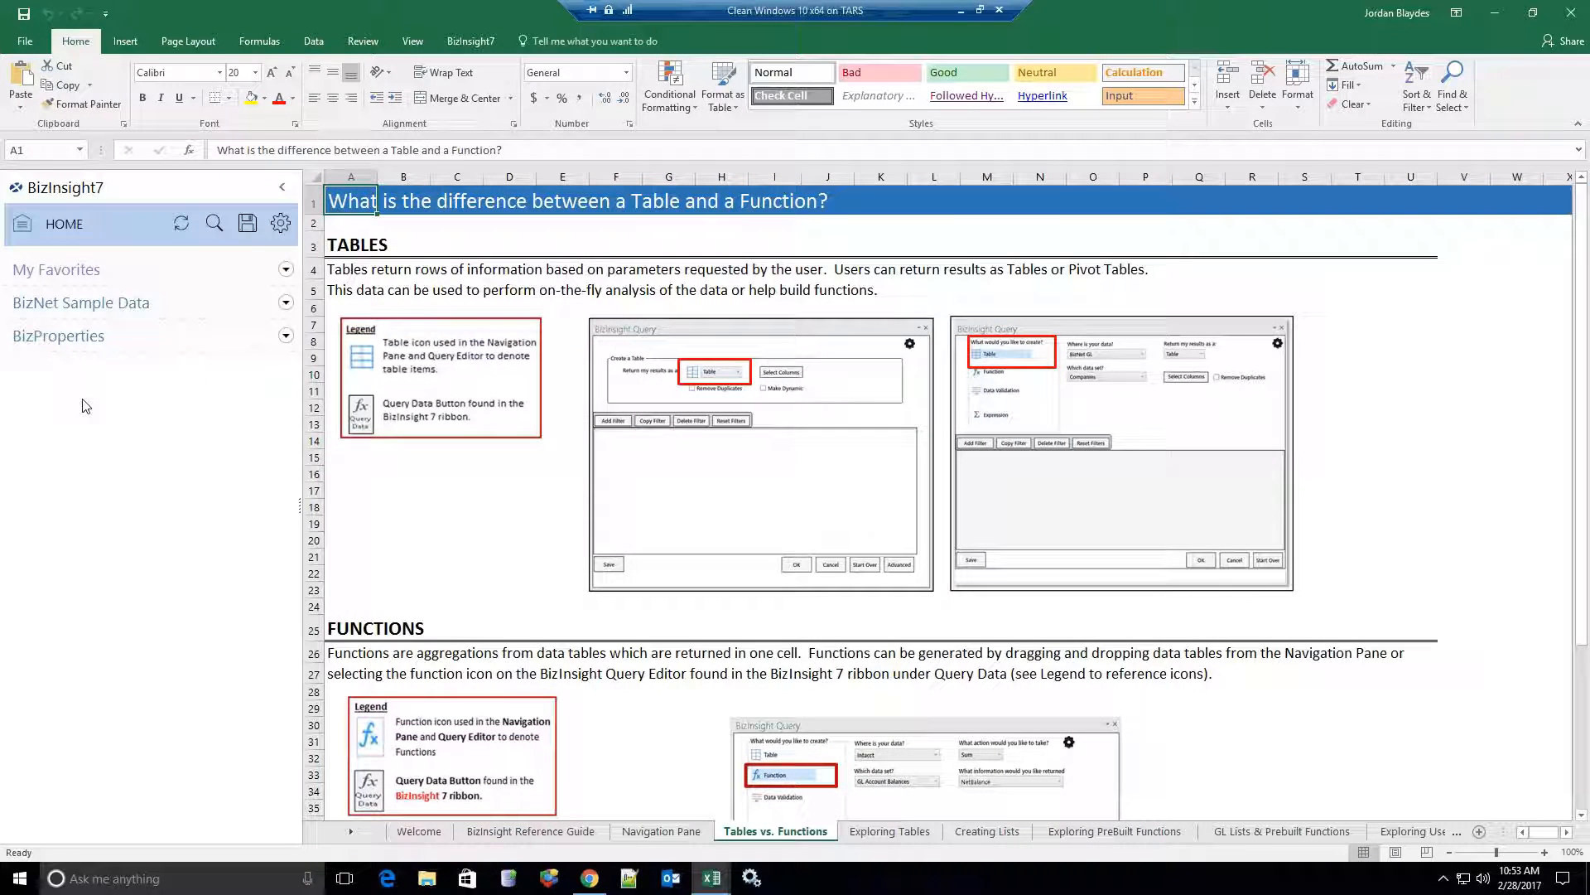
Reset all BizInsight7 preferences from Settings, returning Drop Behavior to Always Ask.
click(280, 224)
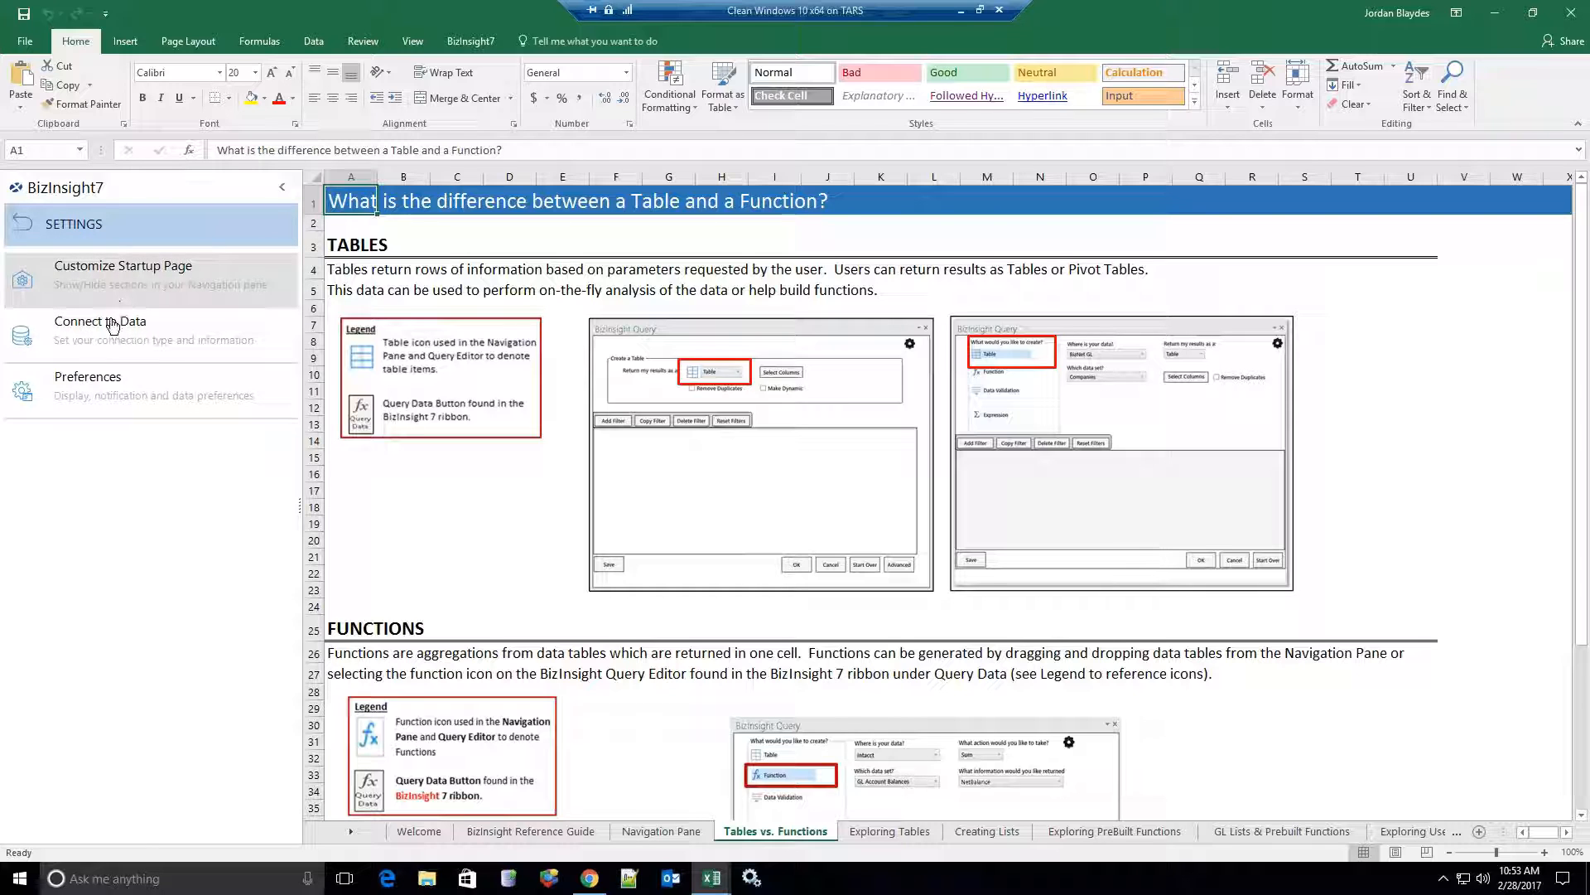
click(107, 383)
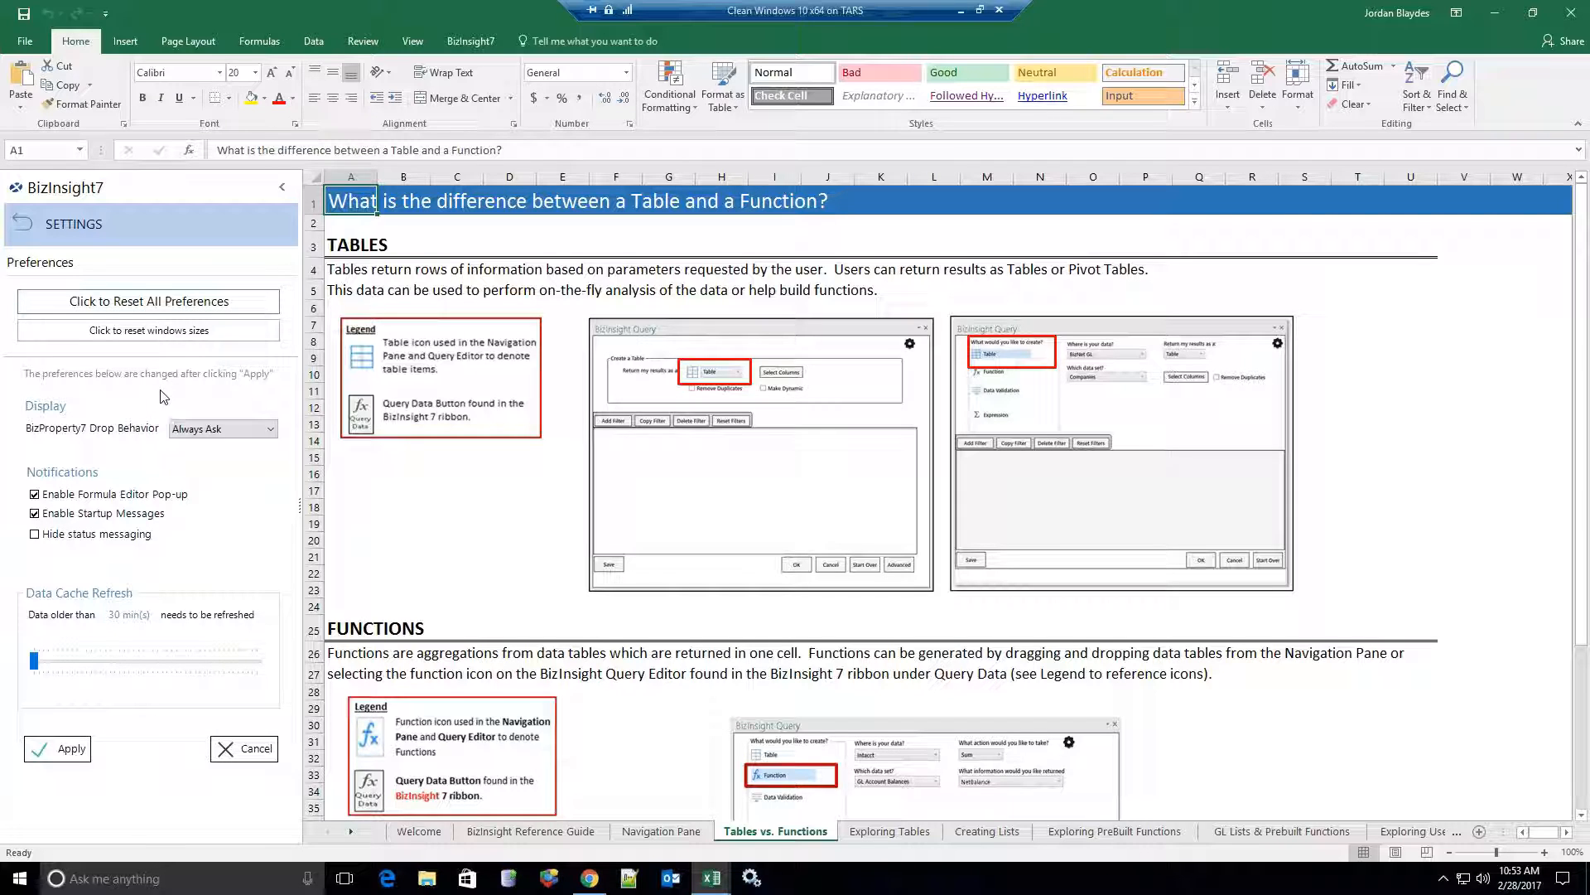
click(154, 303)
click(901, 441)
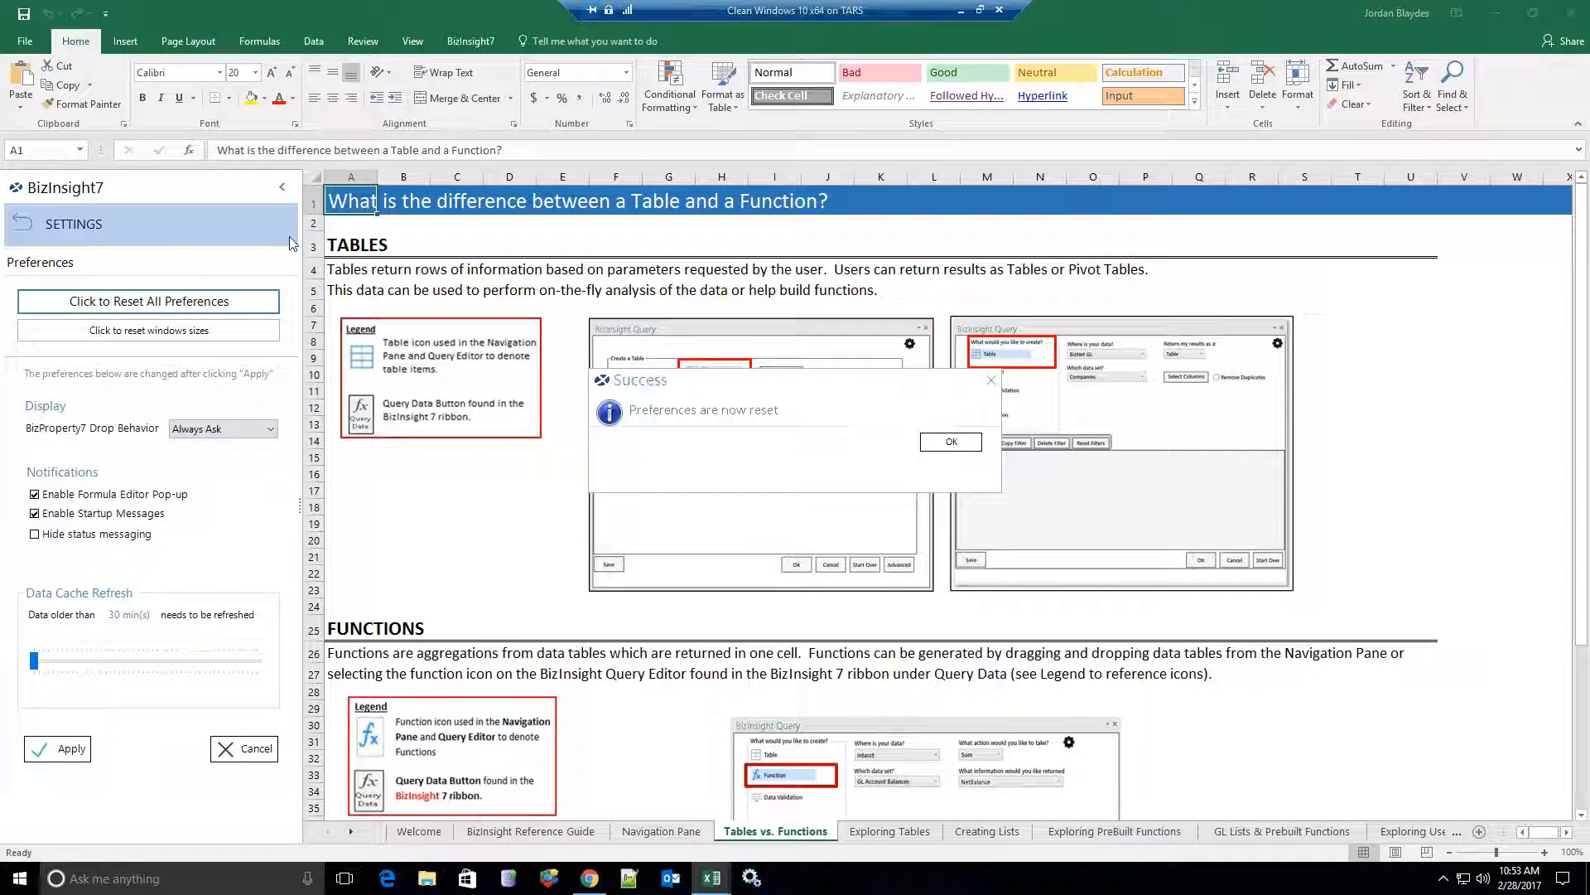
click(959, 442)
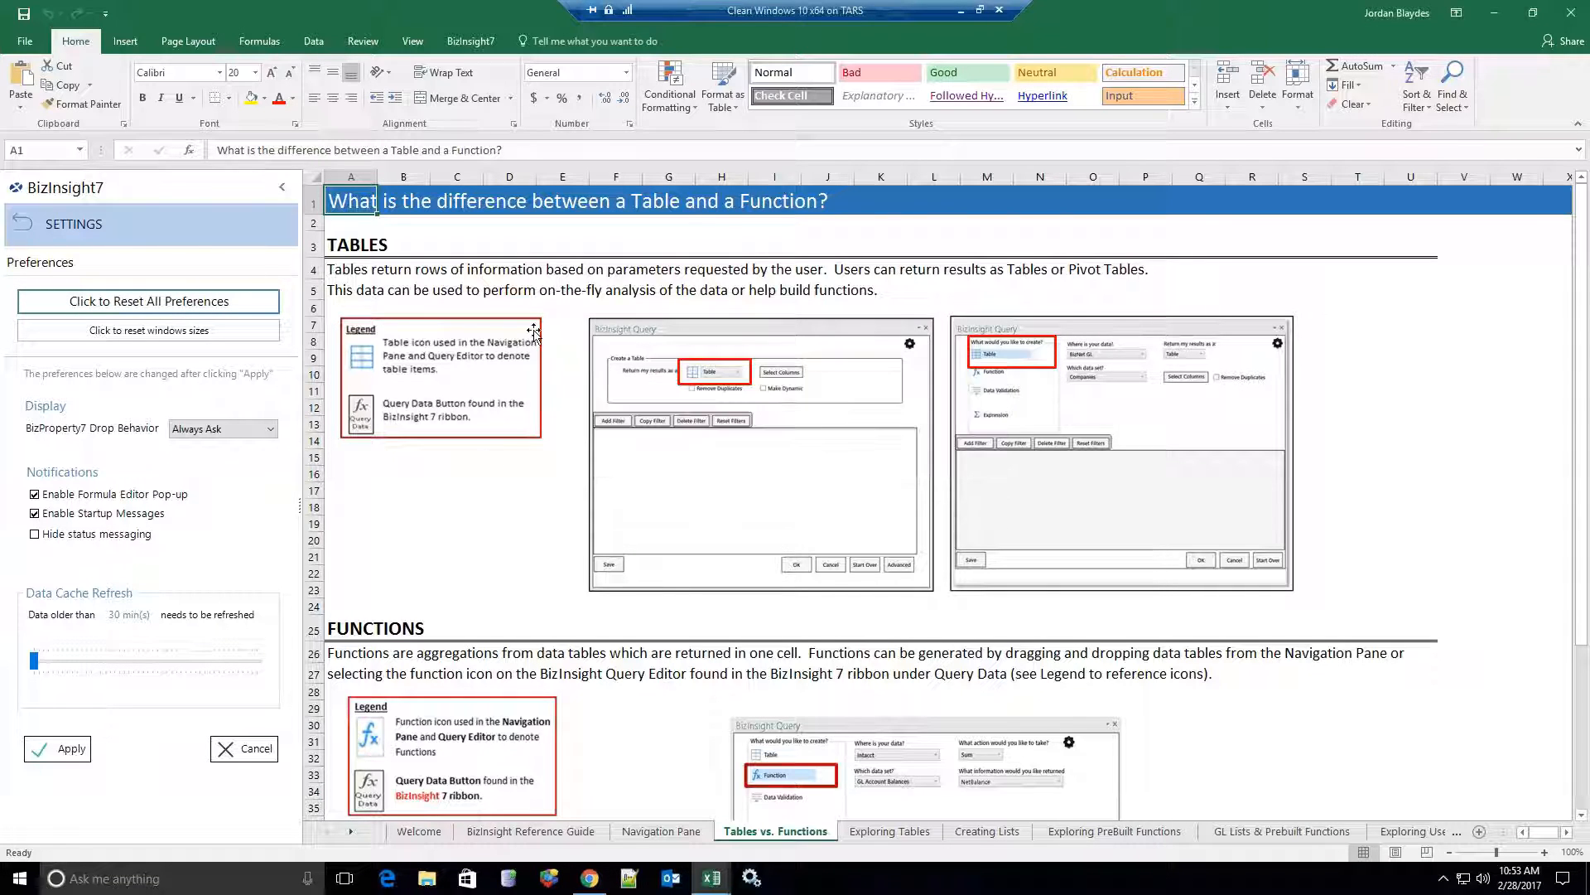
Create a new blank workbook and decline the BizInsight tutorial with Don't Ask Me ticked.
click(13, 46)
click(36, 113)
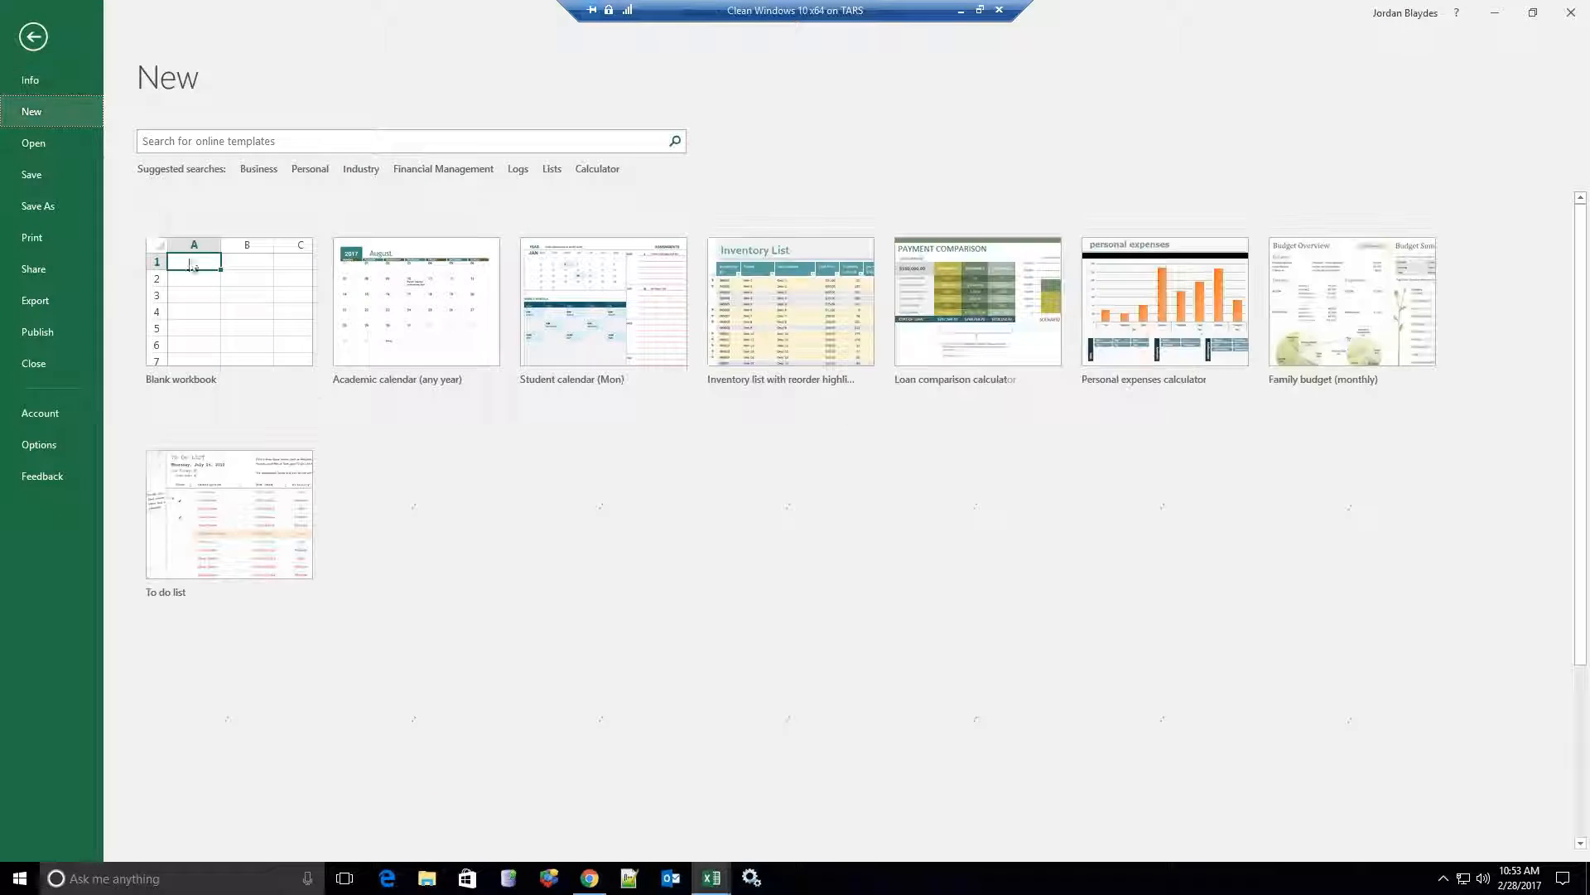
click(199, 284)
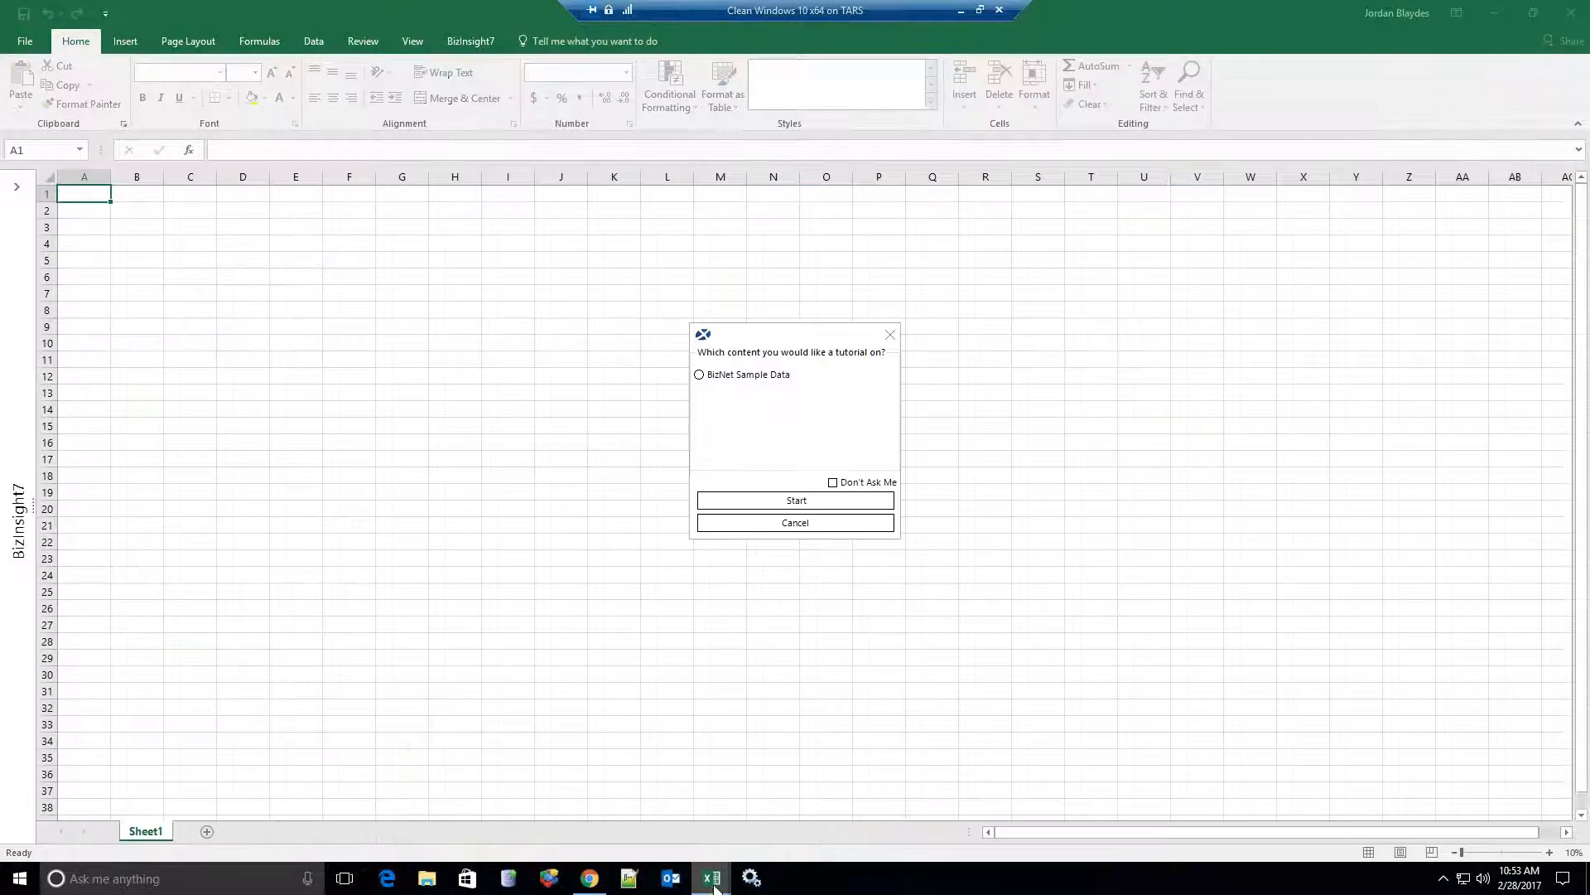
click(833, 483)
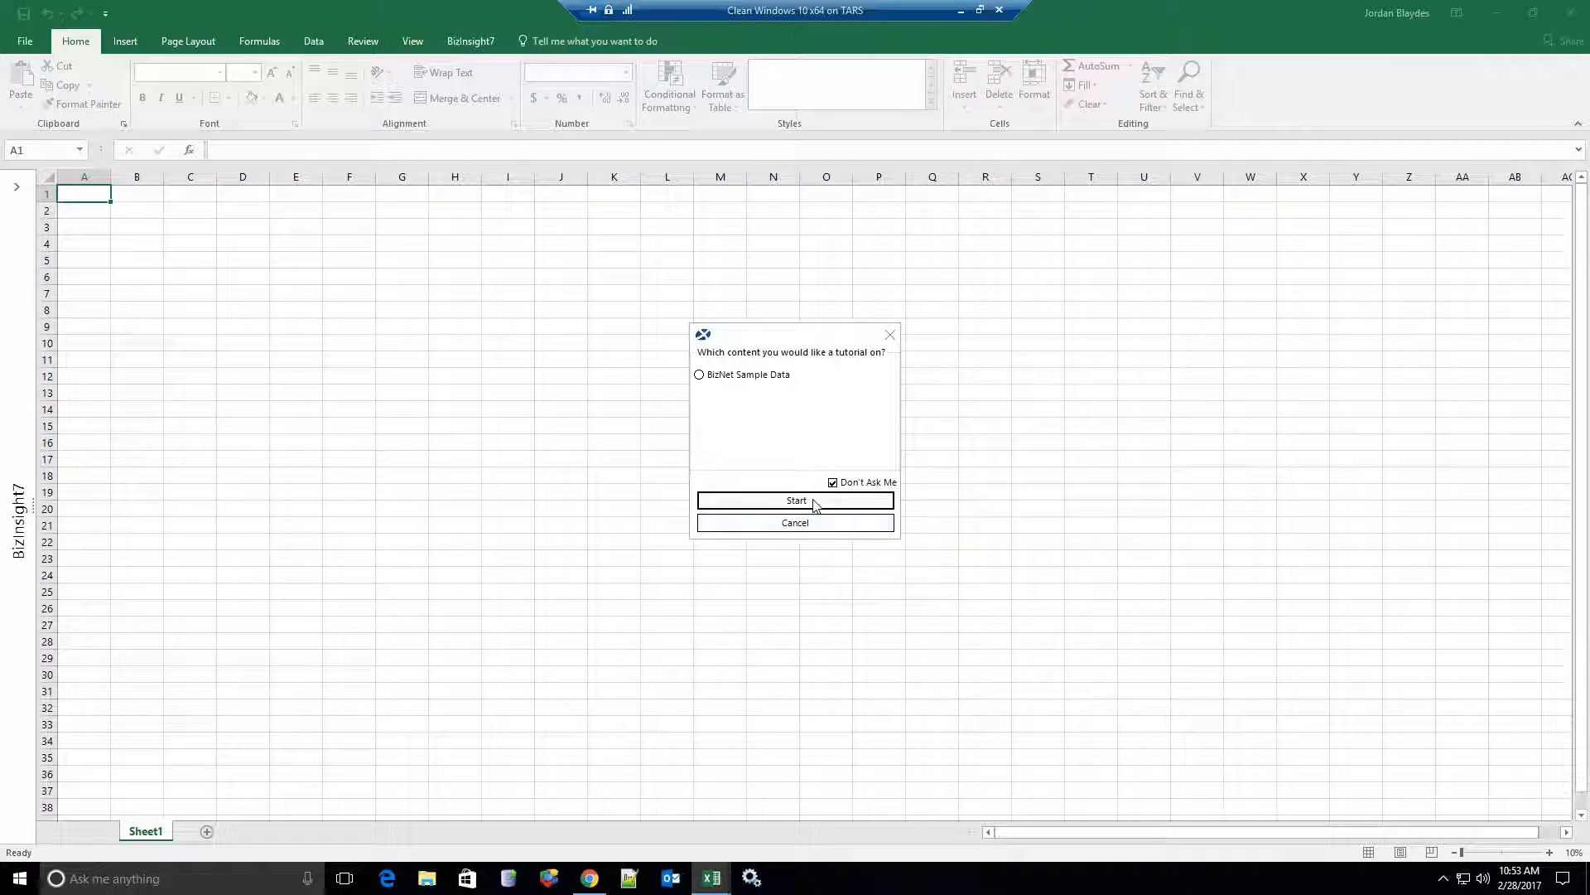
click(820, 523)
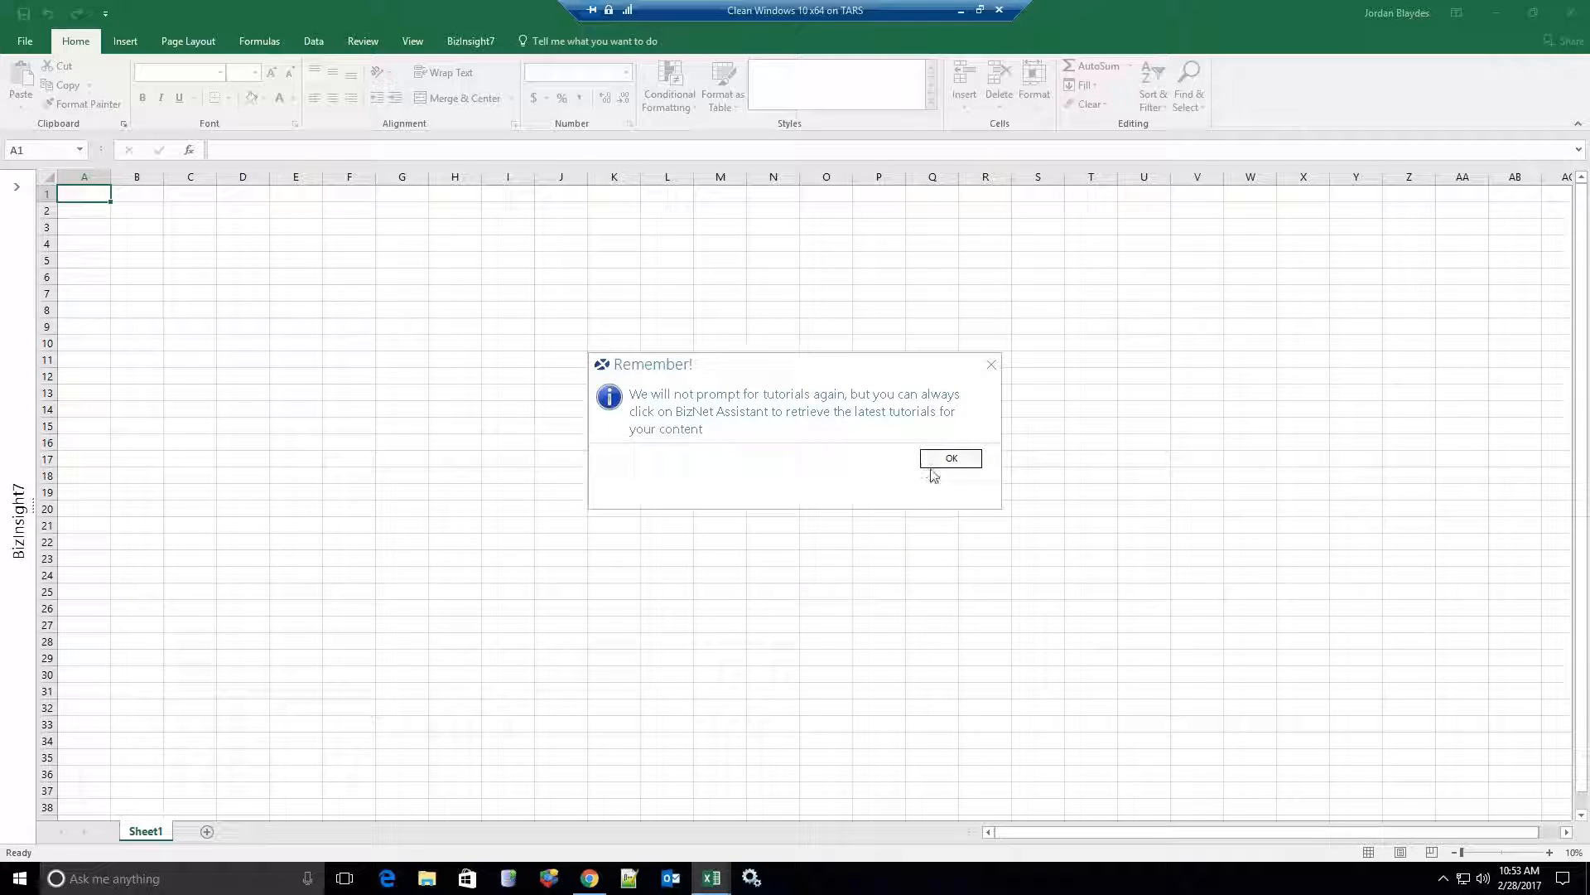
click(953, 460)
Close the Getting Started workbook.
mouse_move(710, 876)
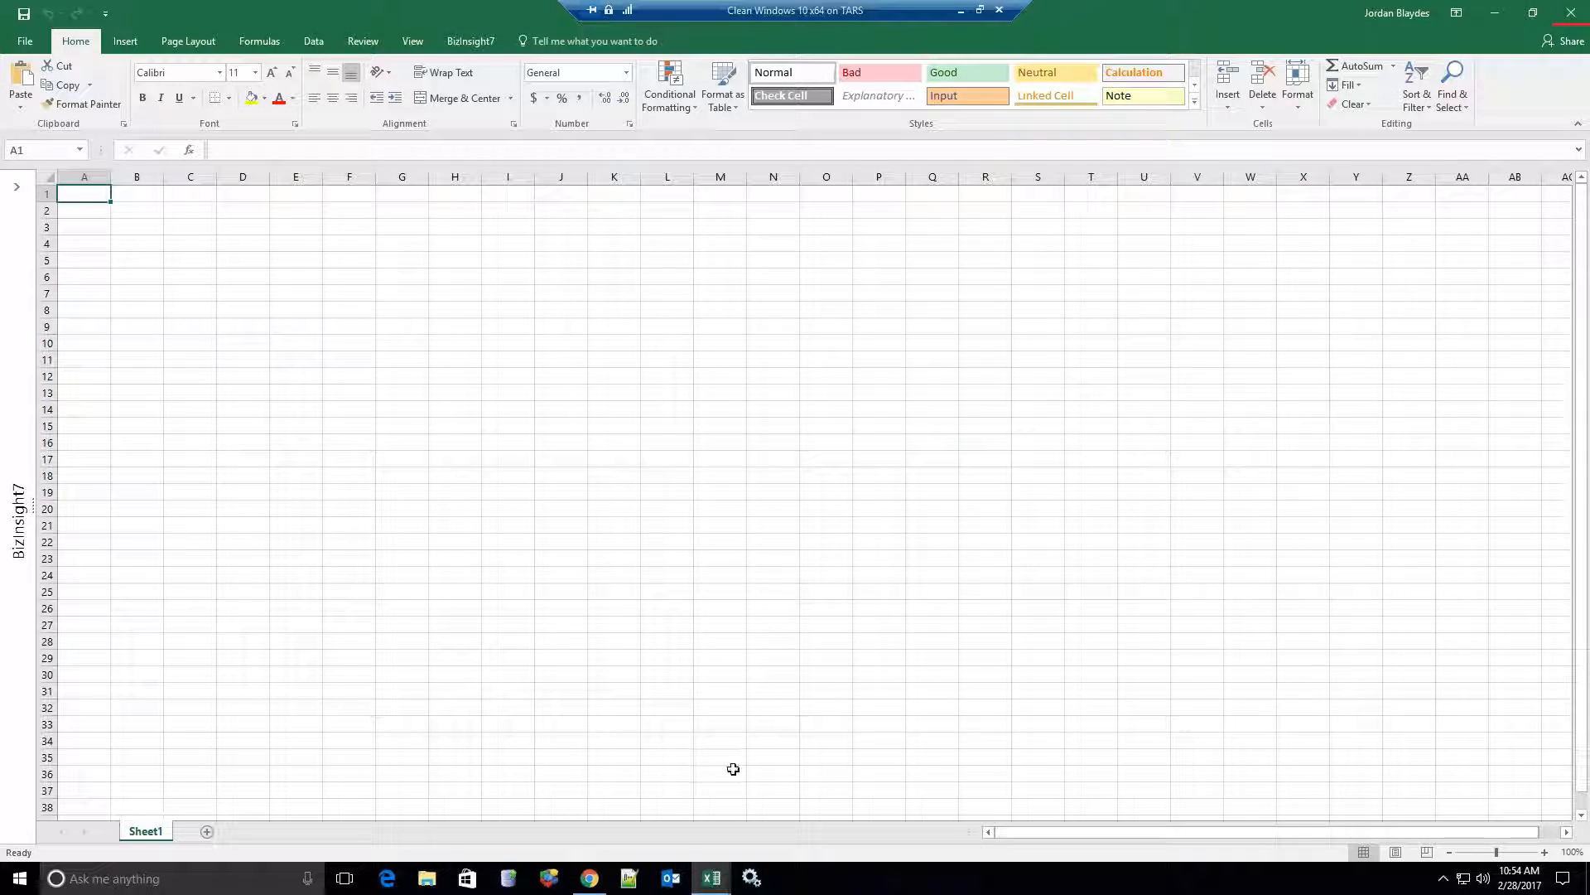
click(673, 795)
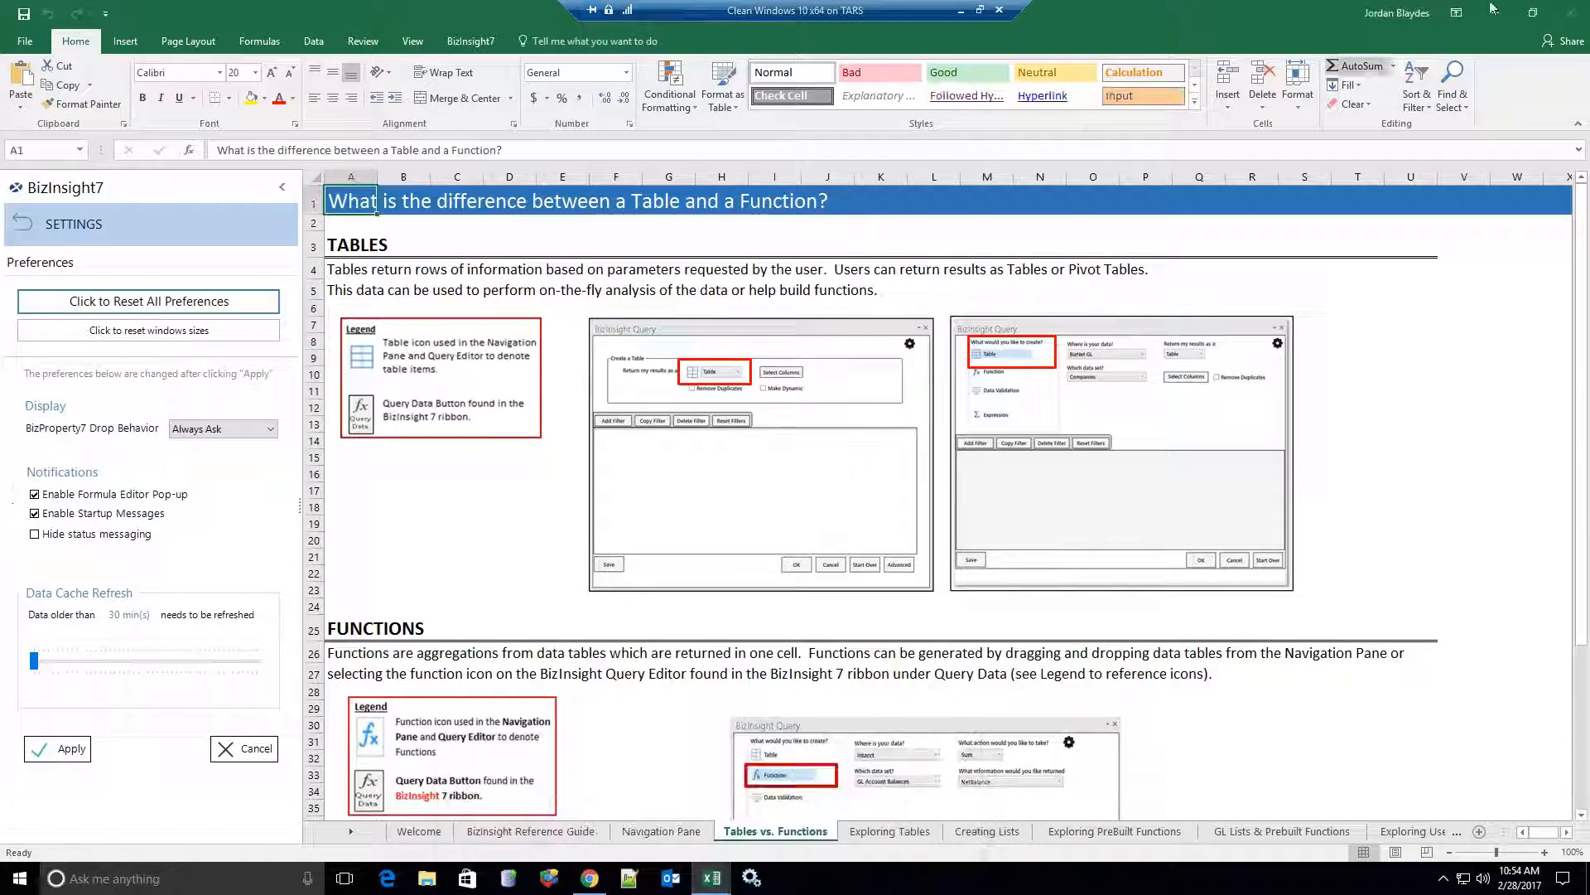
click(1567, 13)
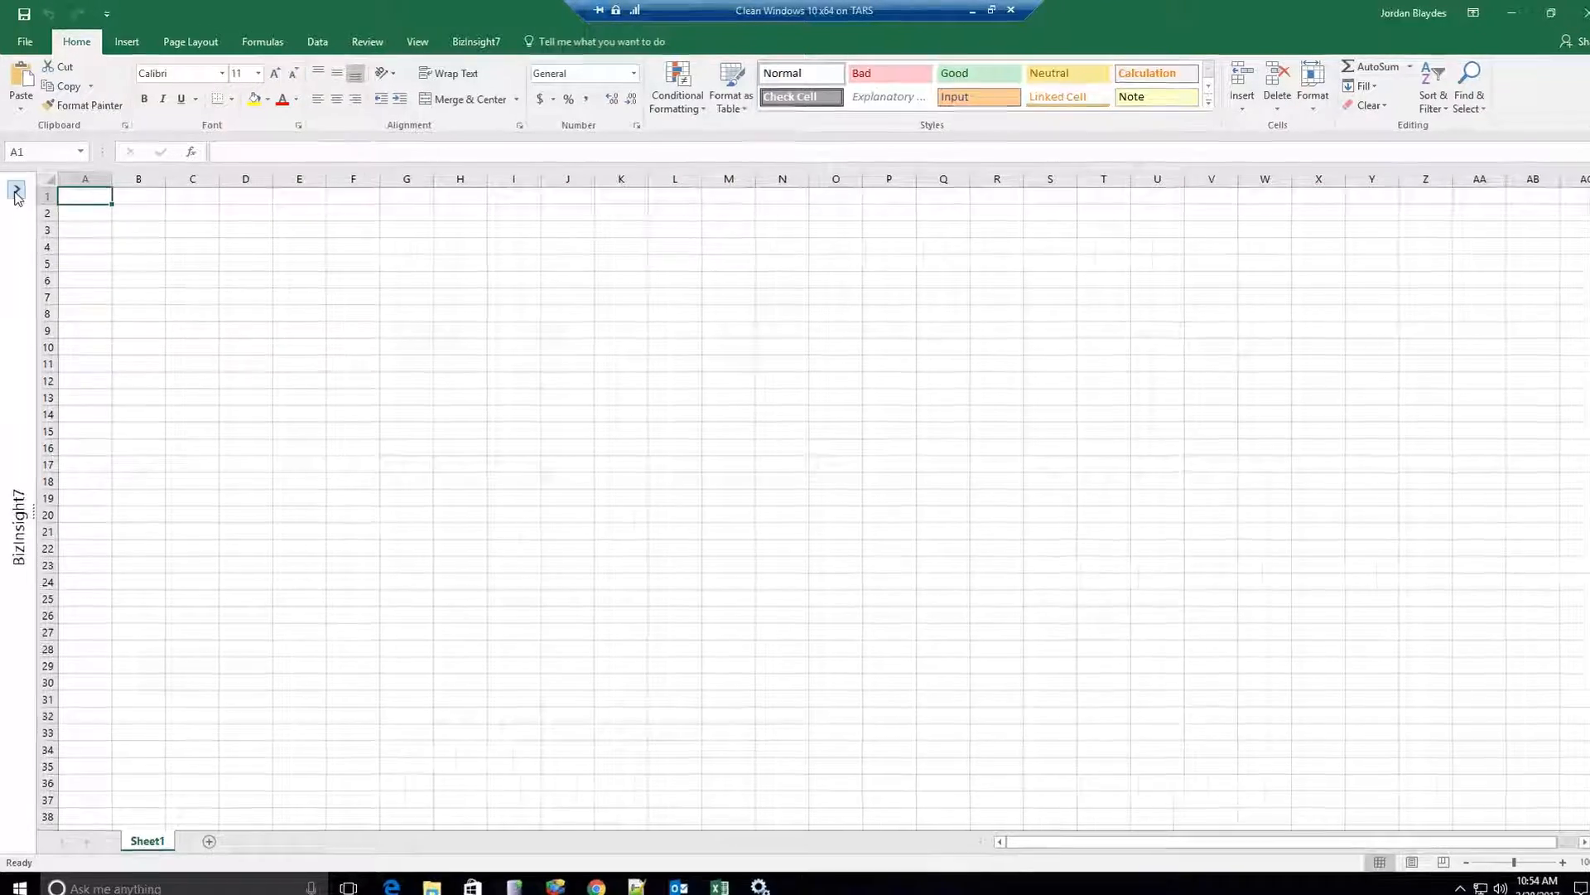
Open the BizInsight7 pane and expand BizNet Sample Data, Templates and Sample Data folders.
click(16, 187)
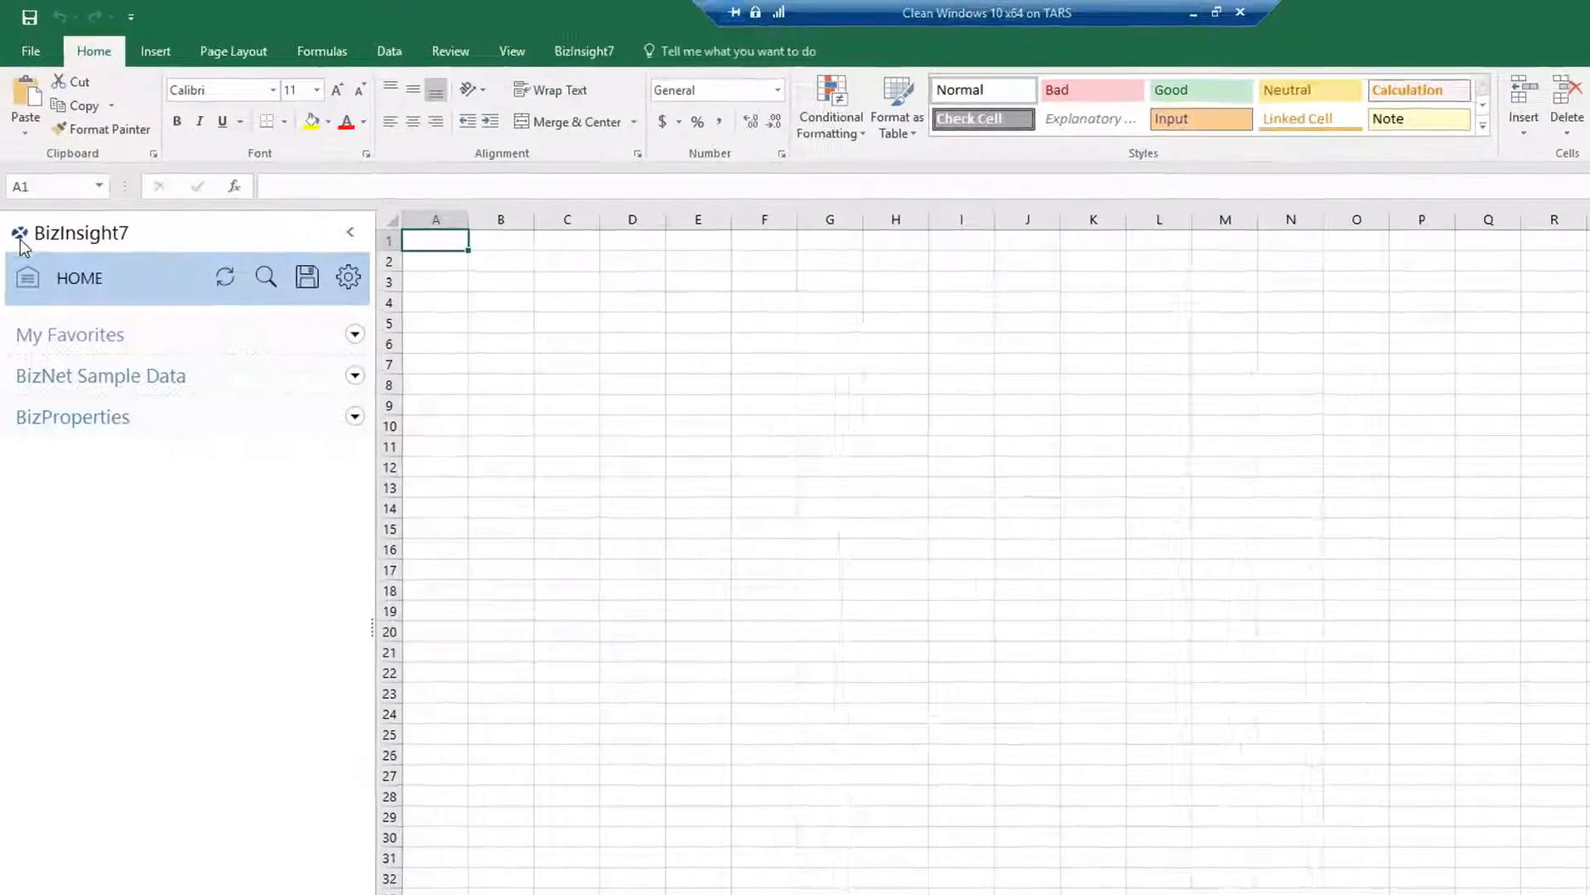
click(380, 403)
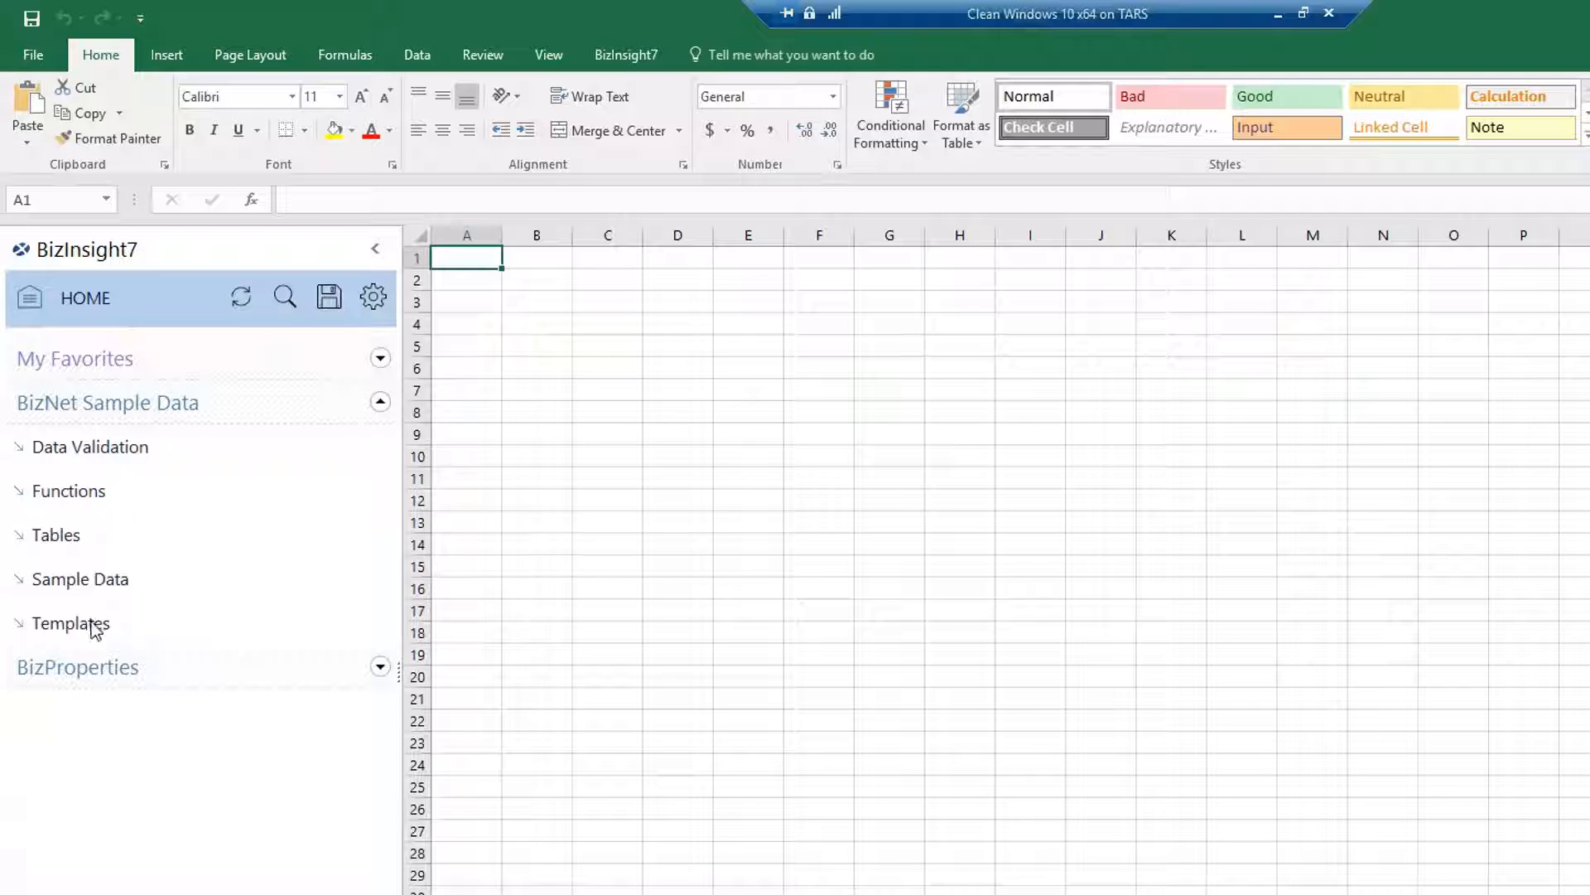
drag(89, 450, 91, 626)
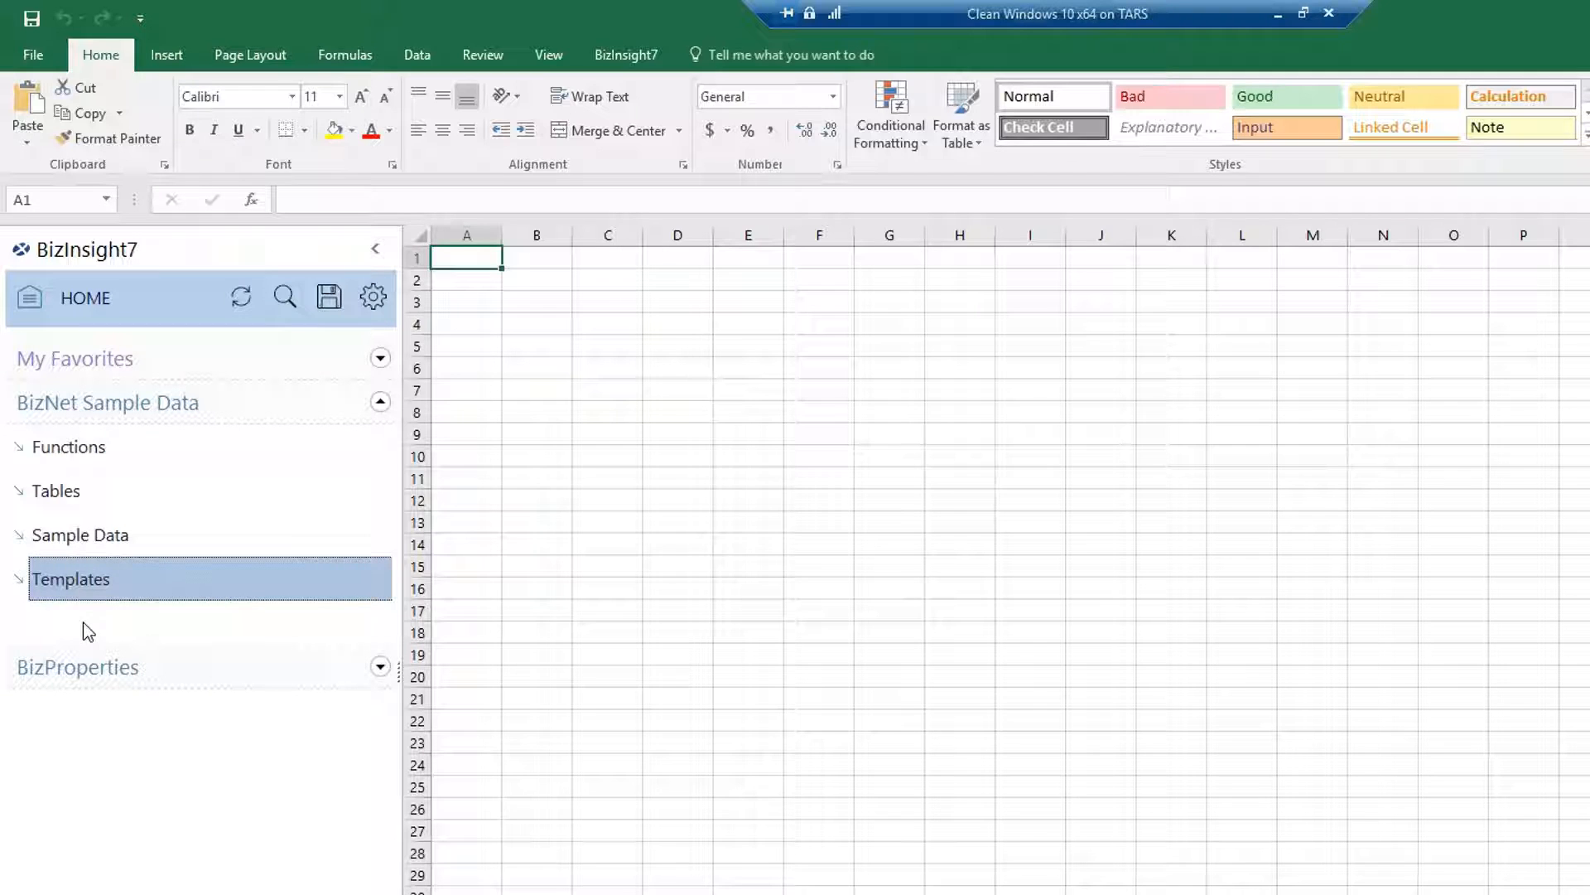
double_click(73, 583)
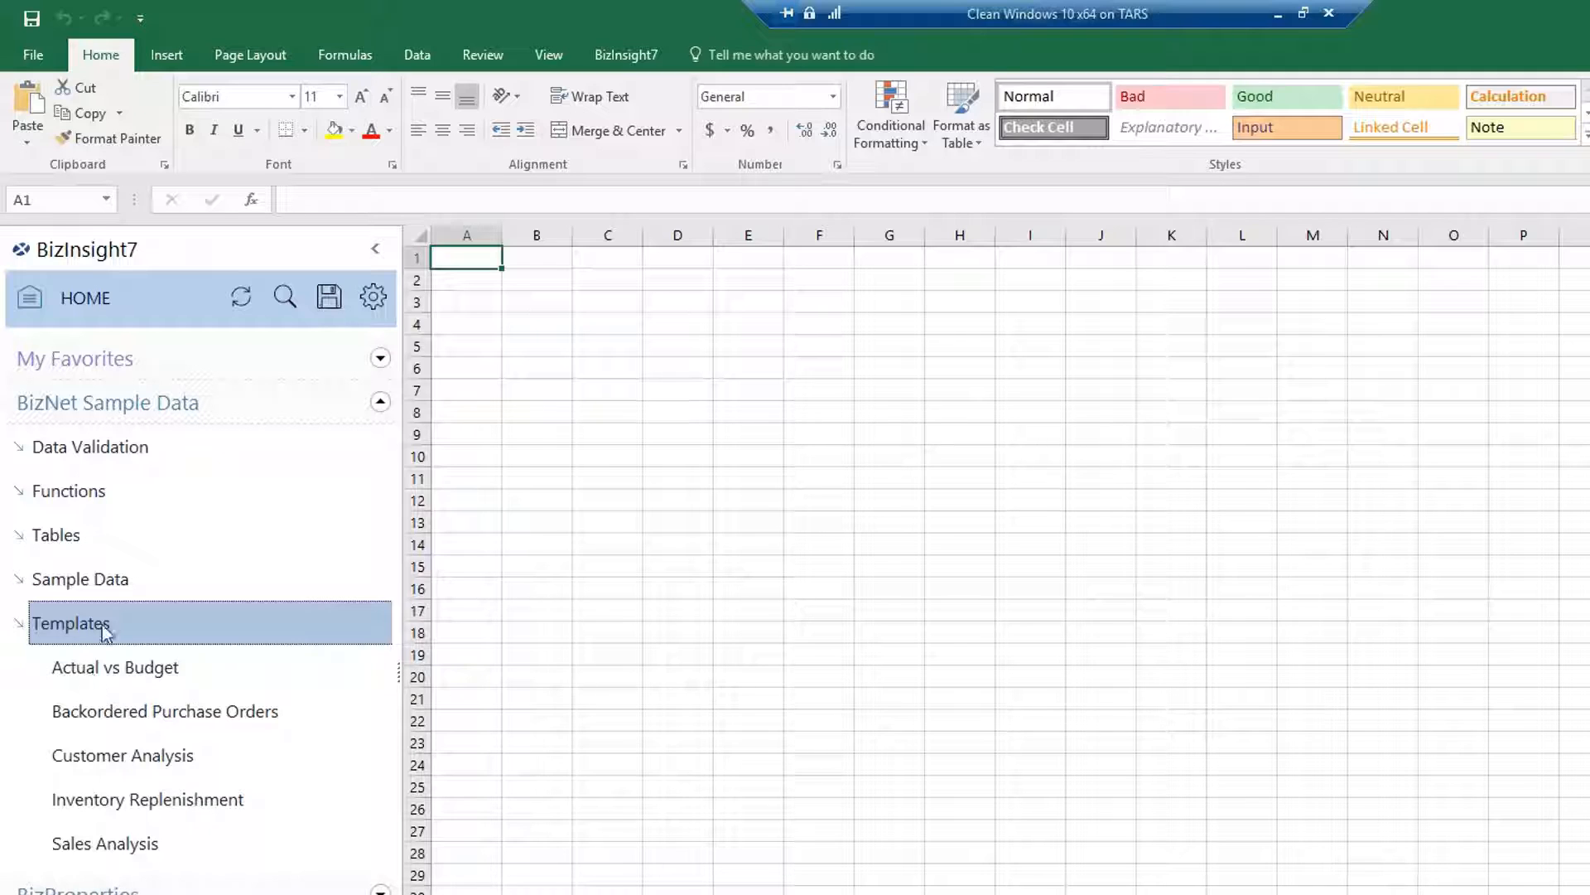
double_click(99, 584)
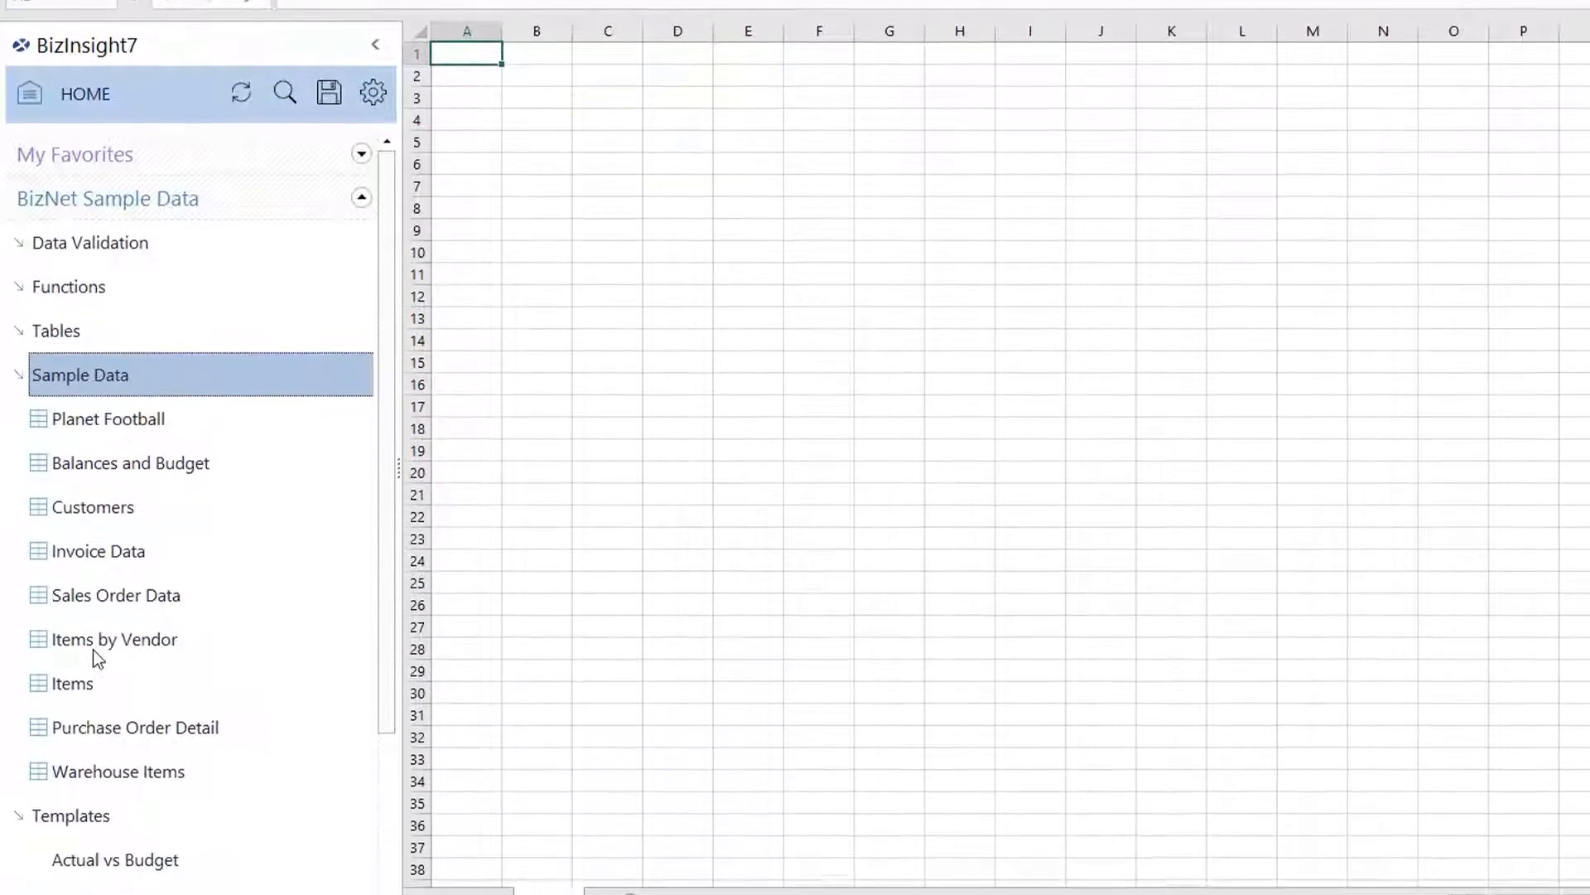
Click through Planet Football, Customers, Invoice Data, Items and Warehouse Items, then collapse Sample Data.
click(97, 591)
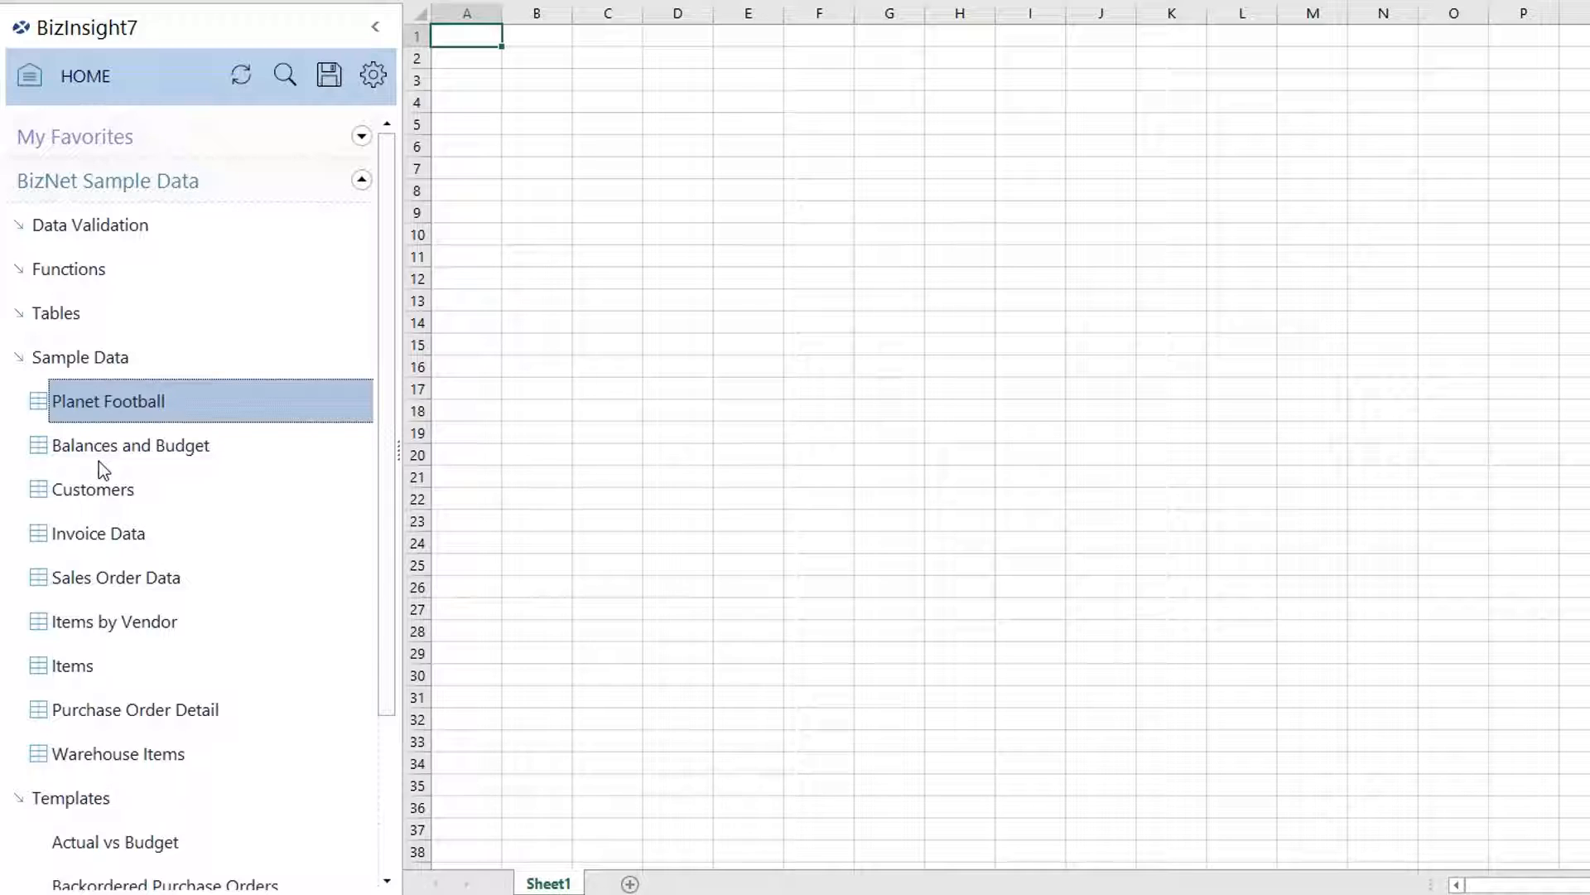
click(106, 495)
click(106, 534)
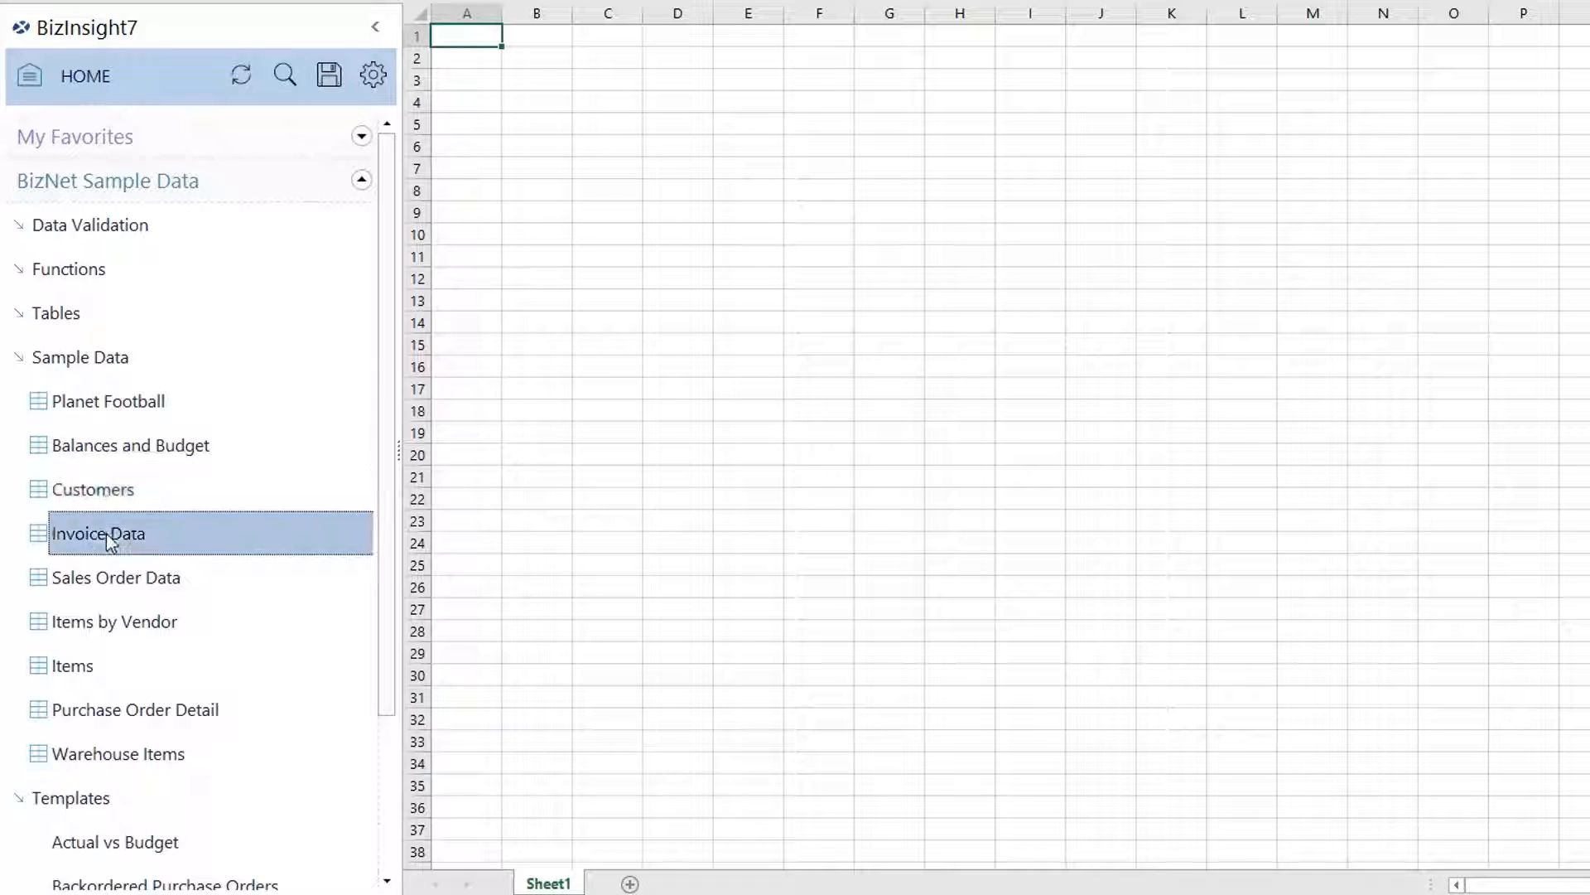
click(96, 681)
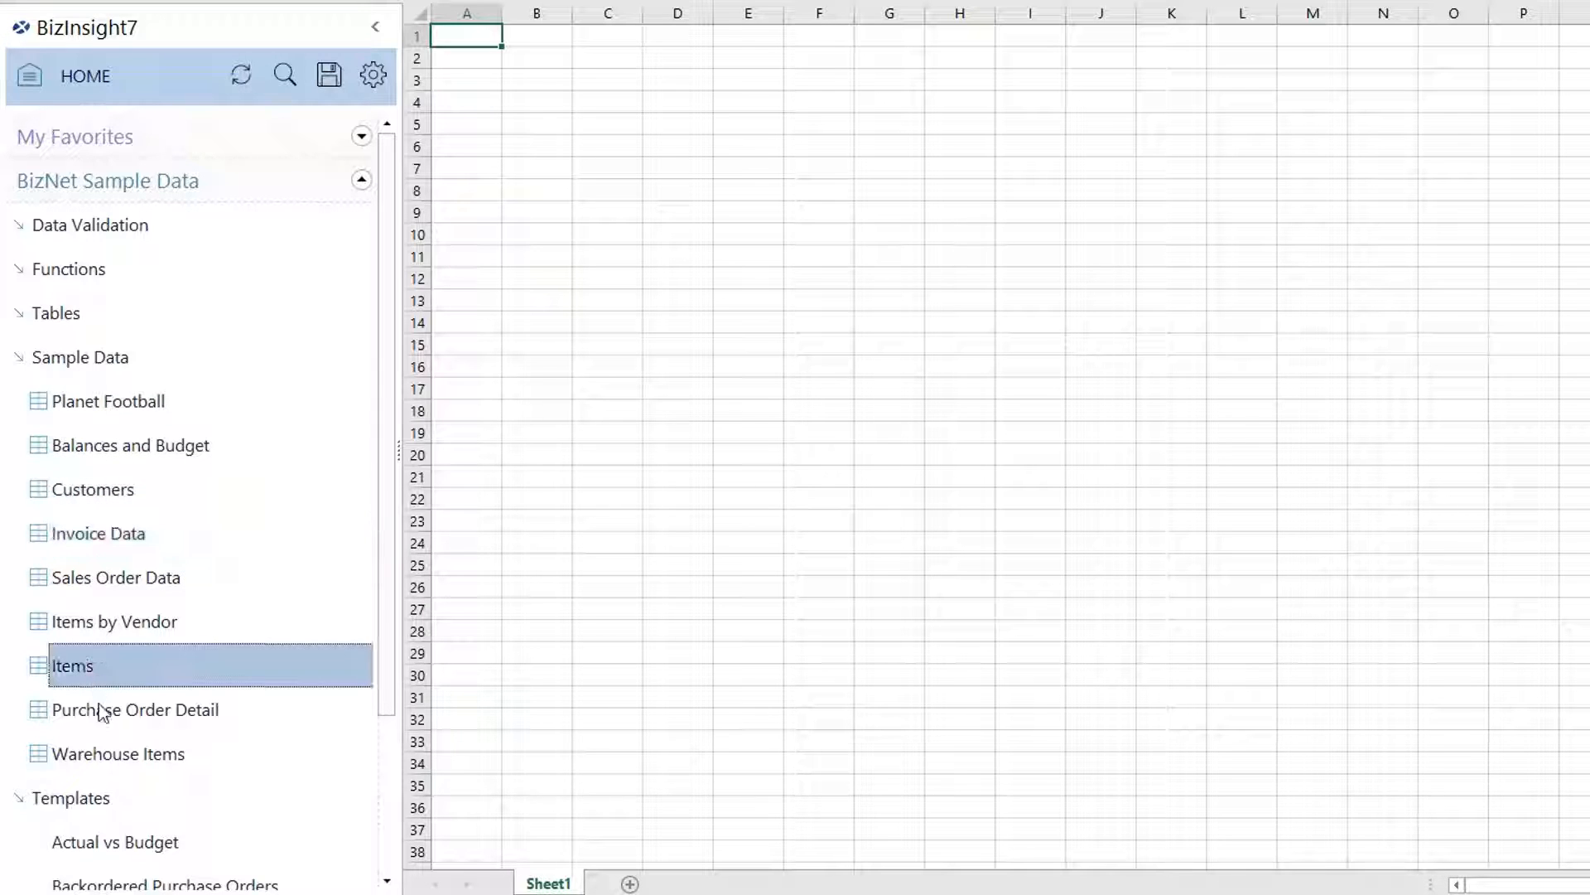
click(108, 754)
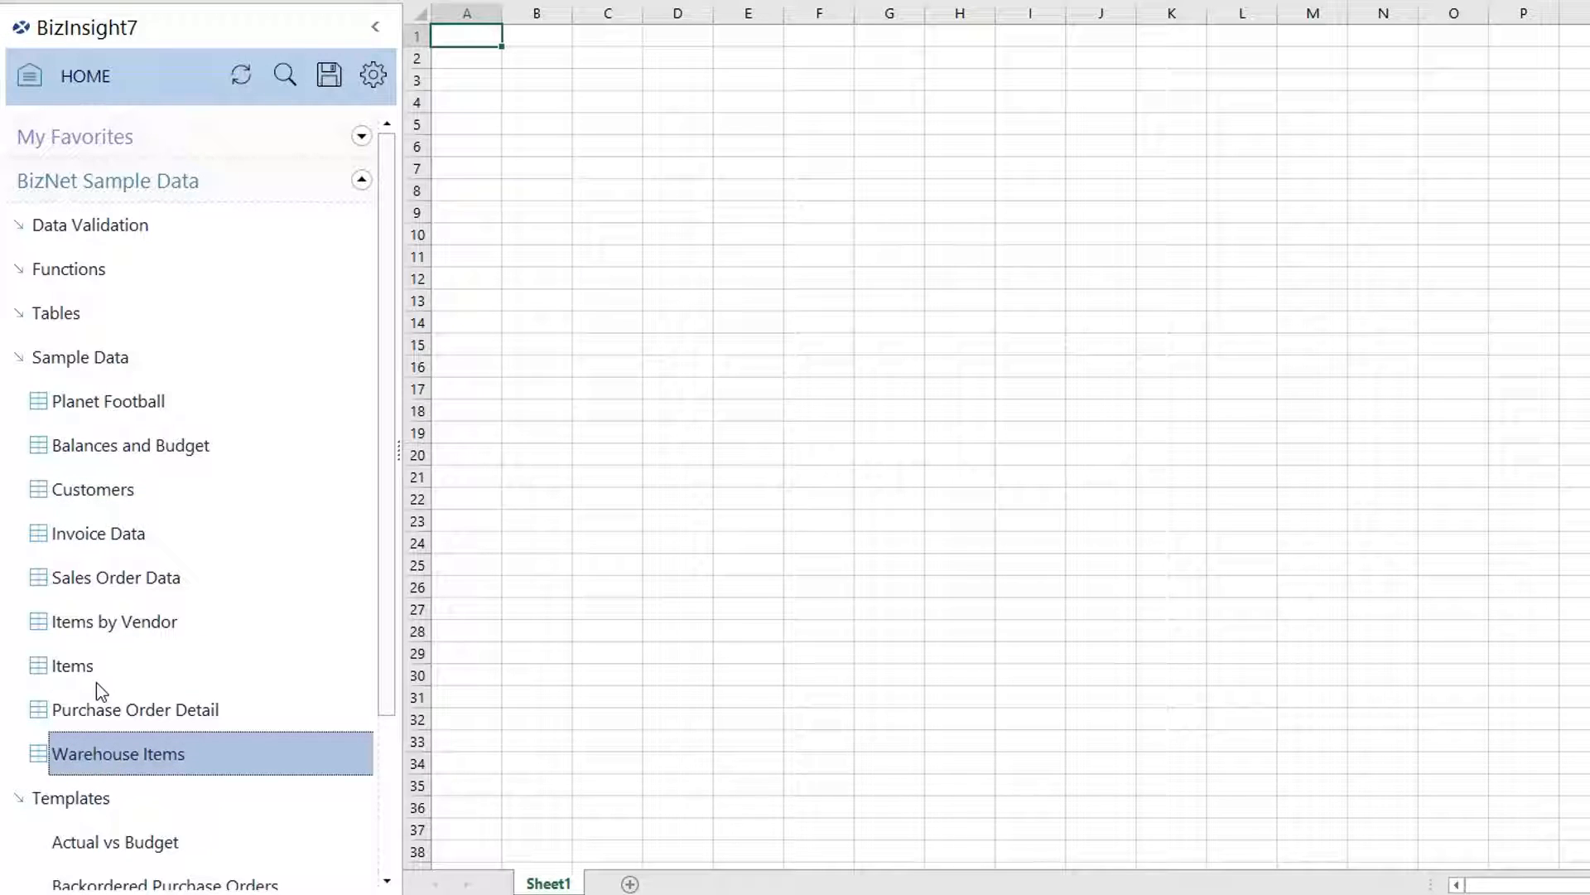
click(66, 359)
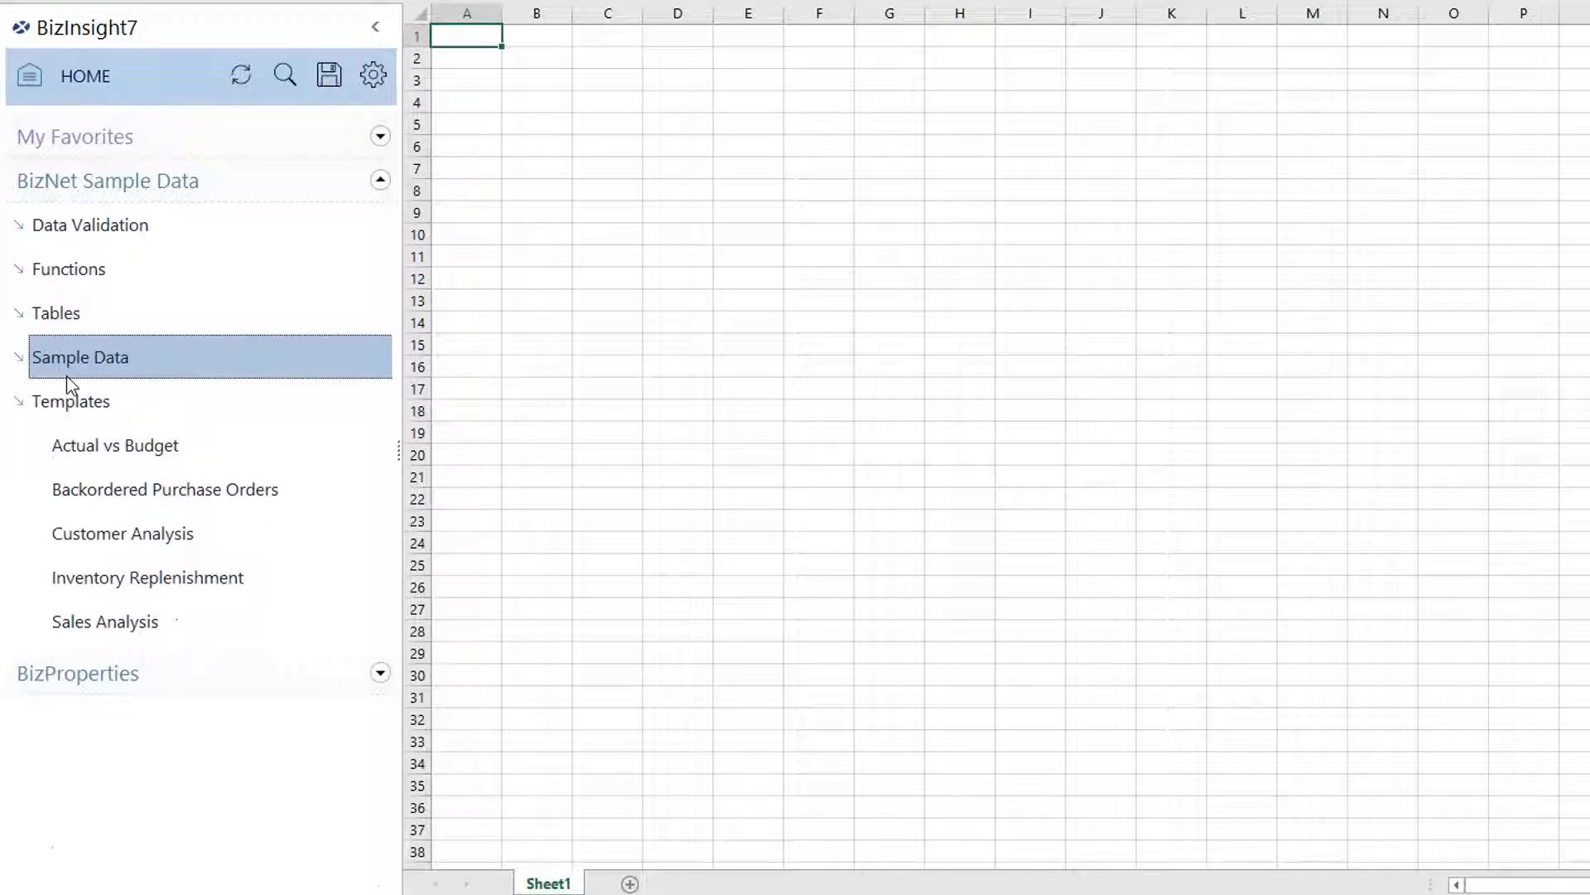
Expand Functions > Data Validation to show CompanyCode, Customer, FiscalYear and other fields.
click(58, 262)
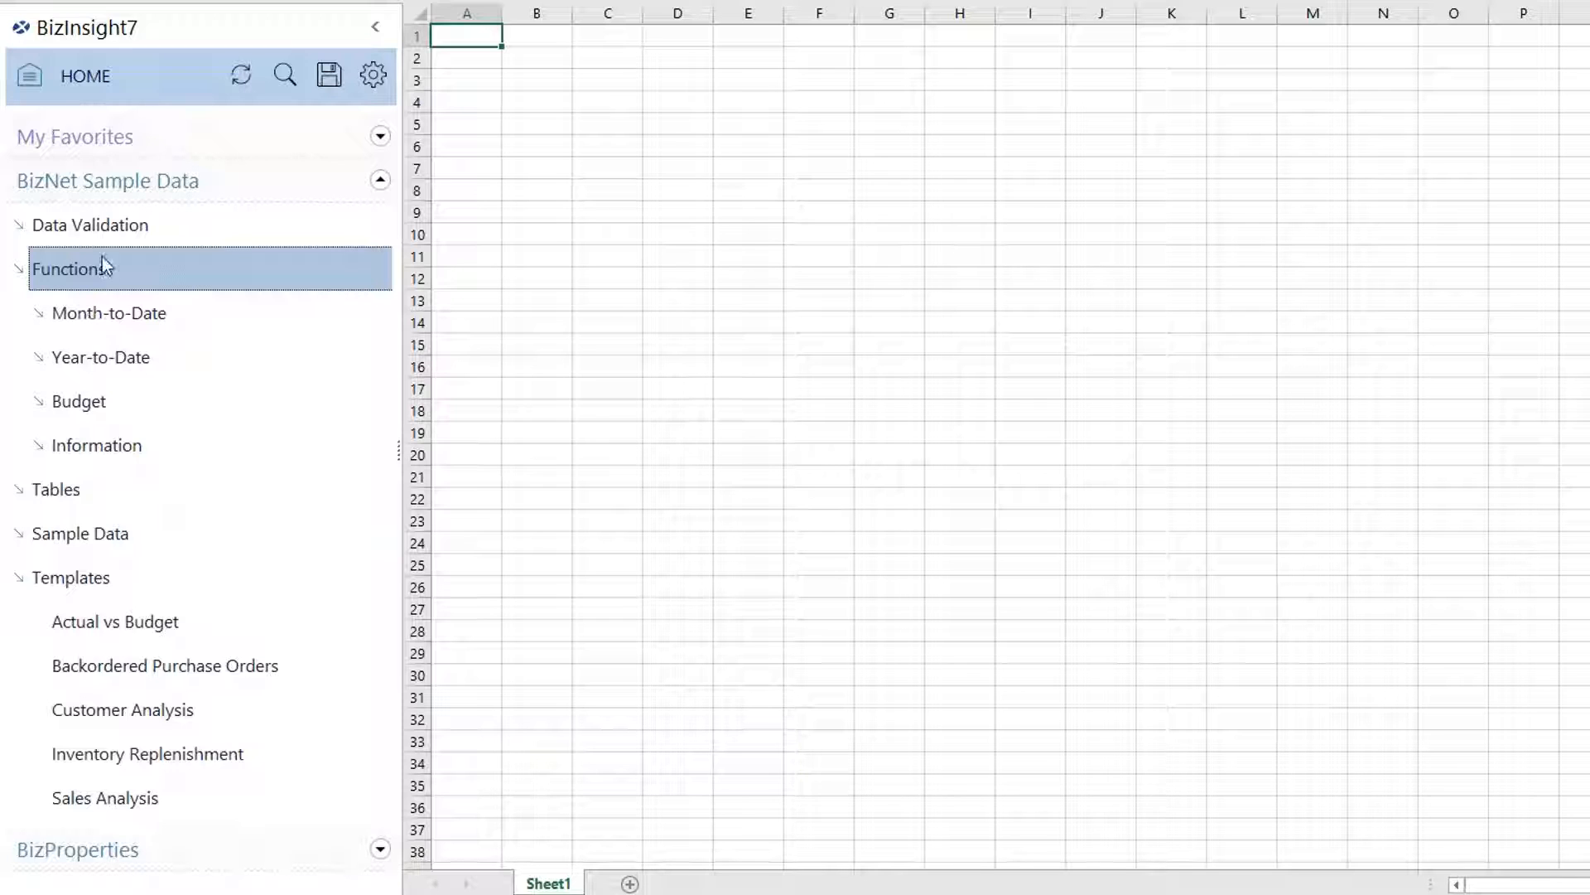
click(104, 228)
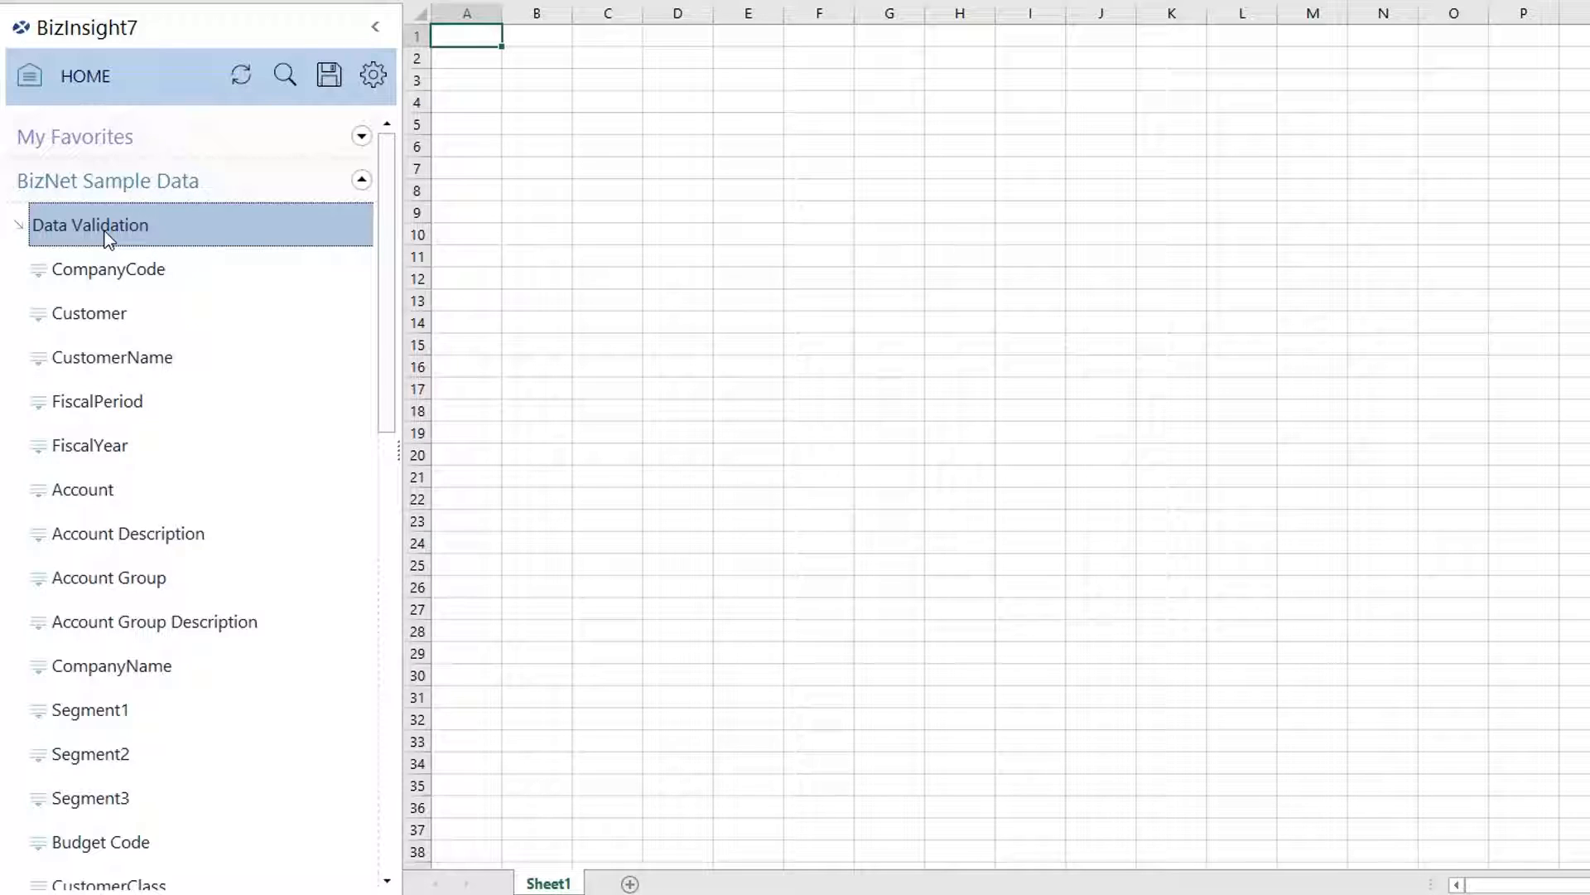
Drop CompanyCode onto A1 to create a Companies validation list, then close Book2.
click(124, 276)
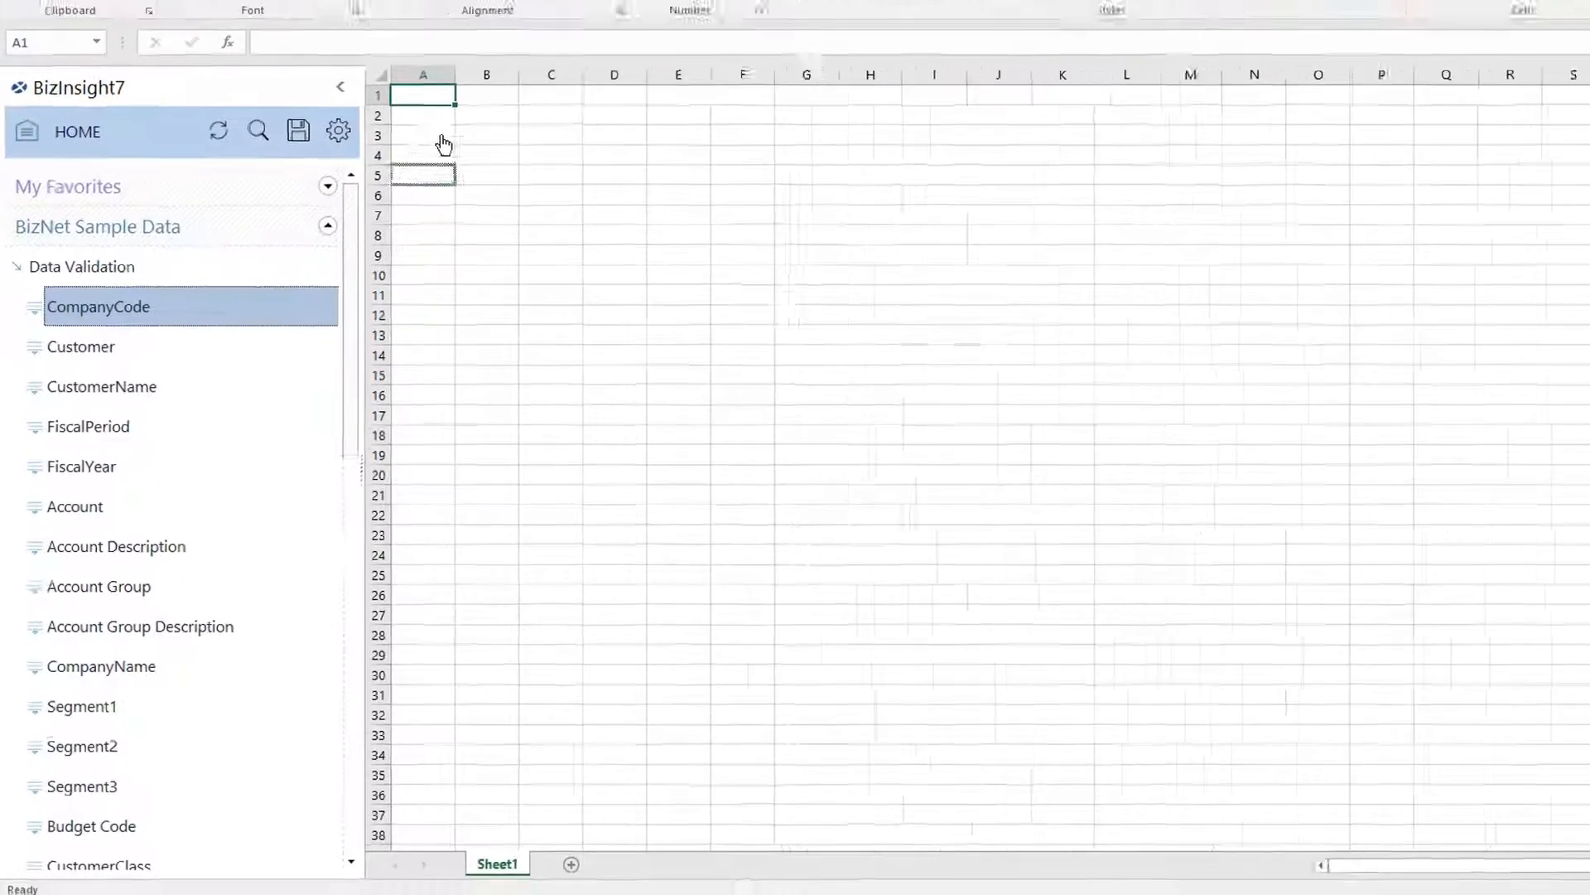
drag(444, 145, 439, 100)
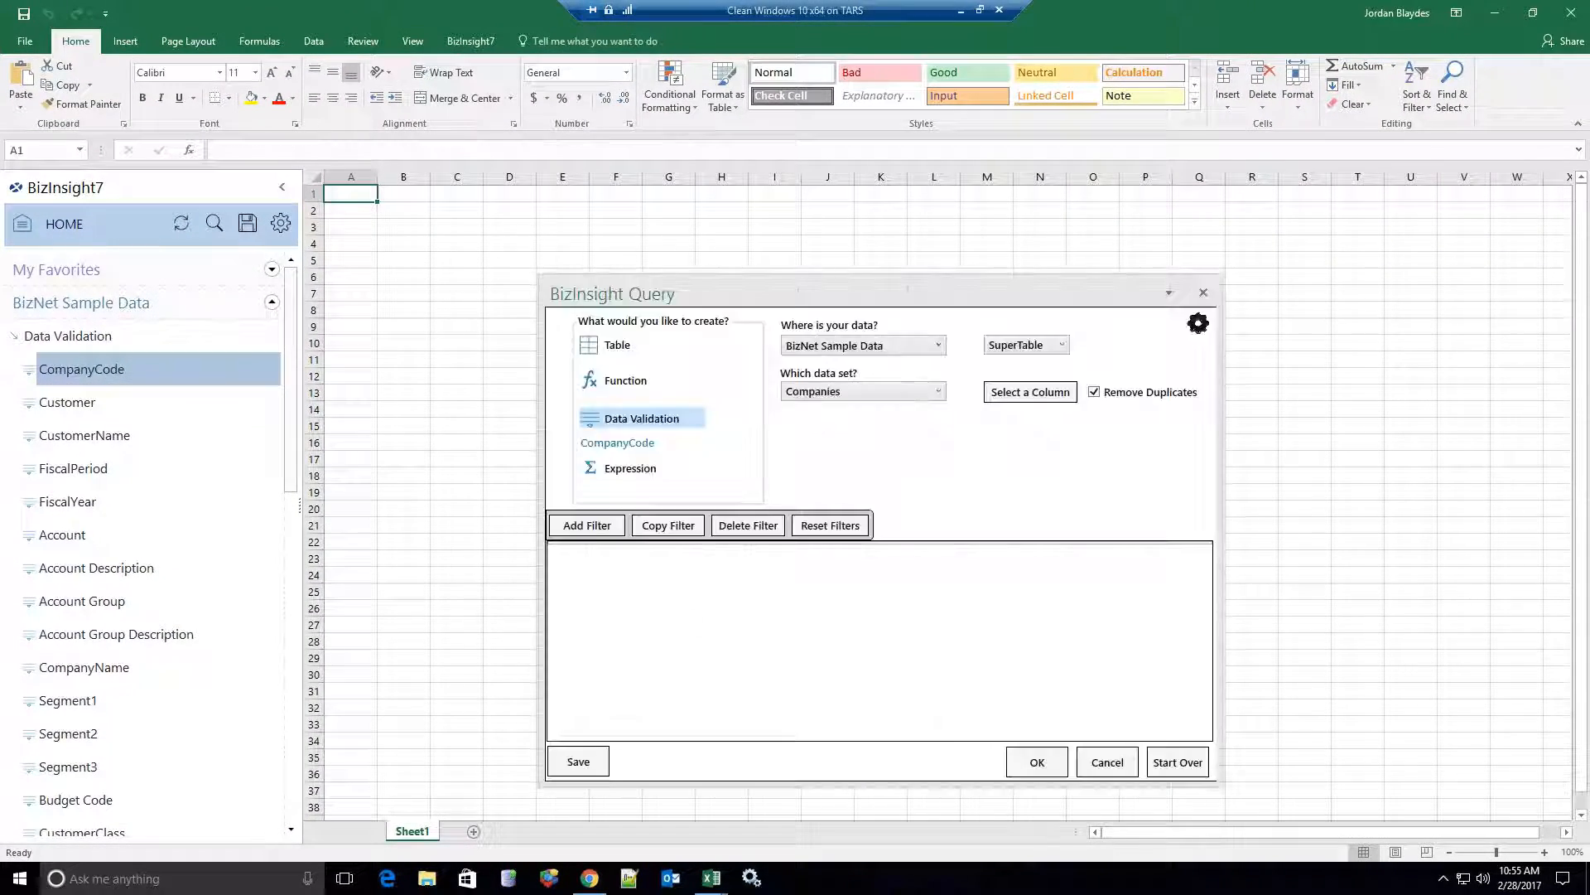
click(1040, 769)
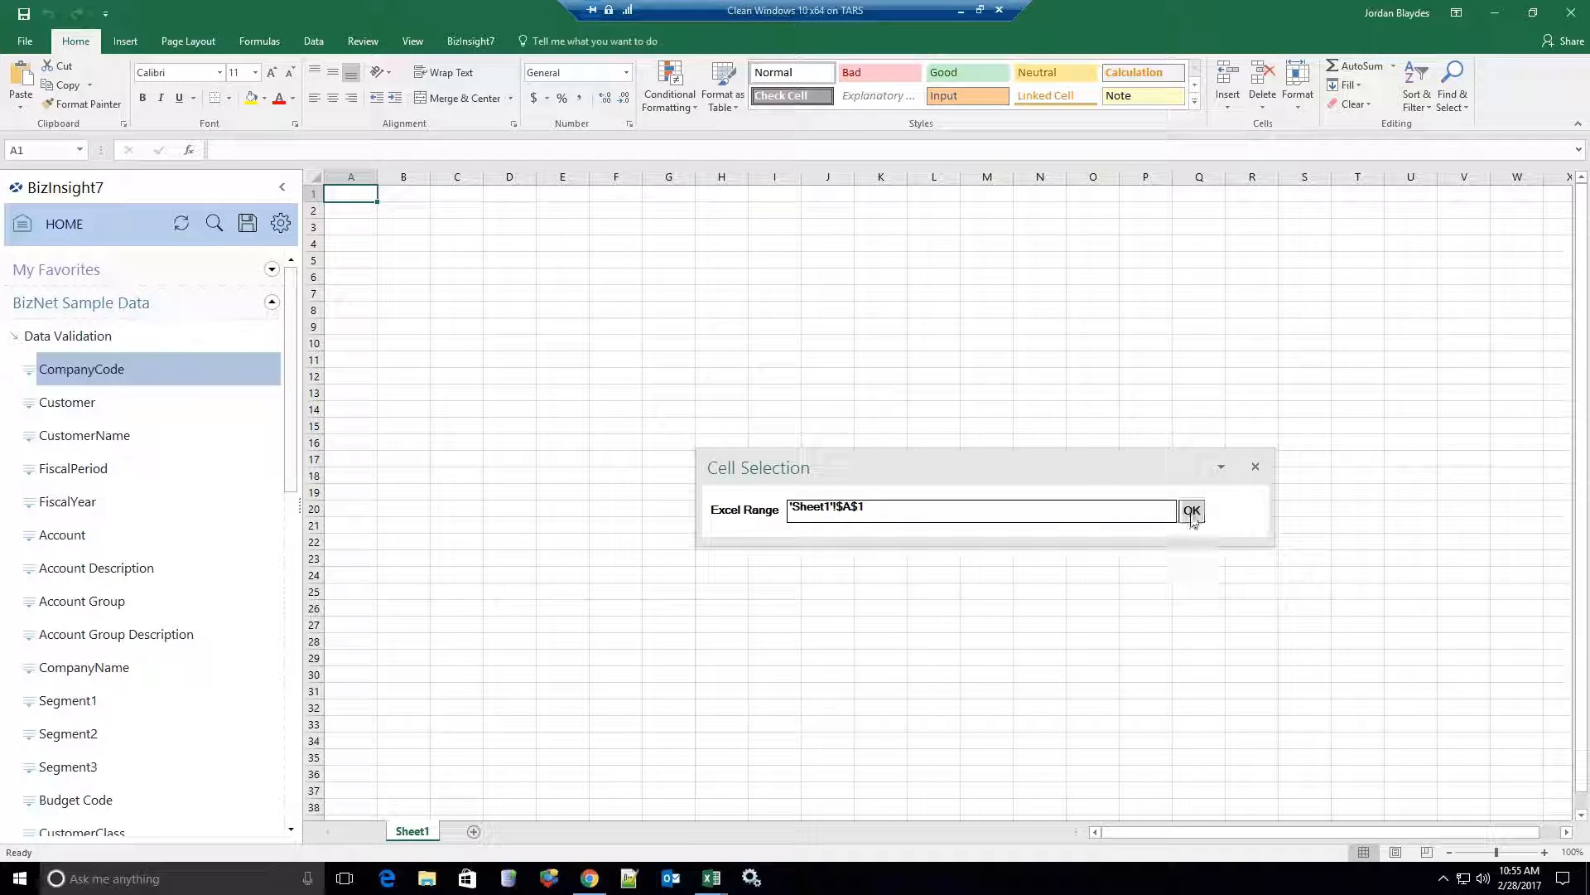
click(1191, 509)
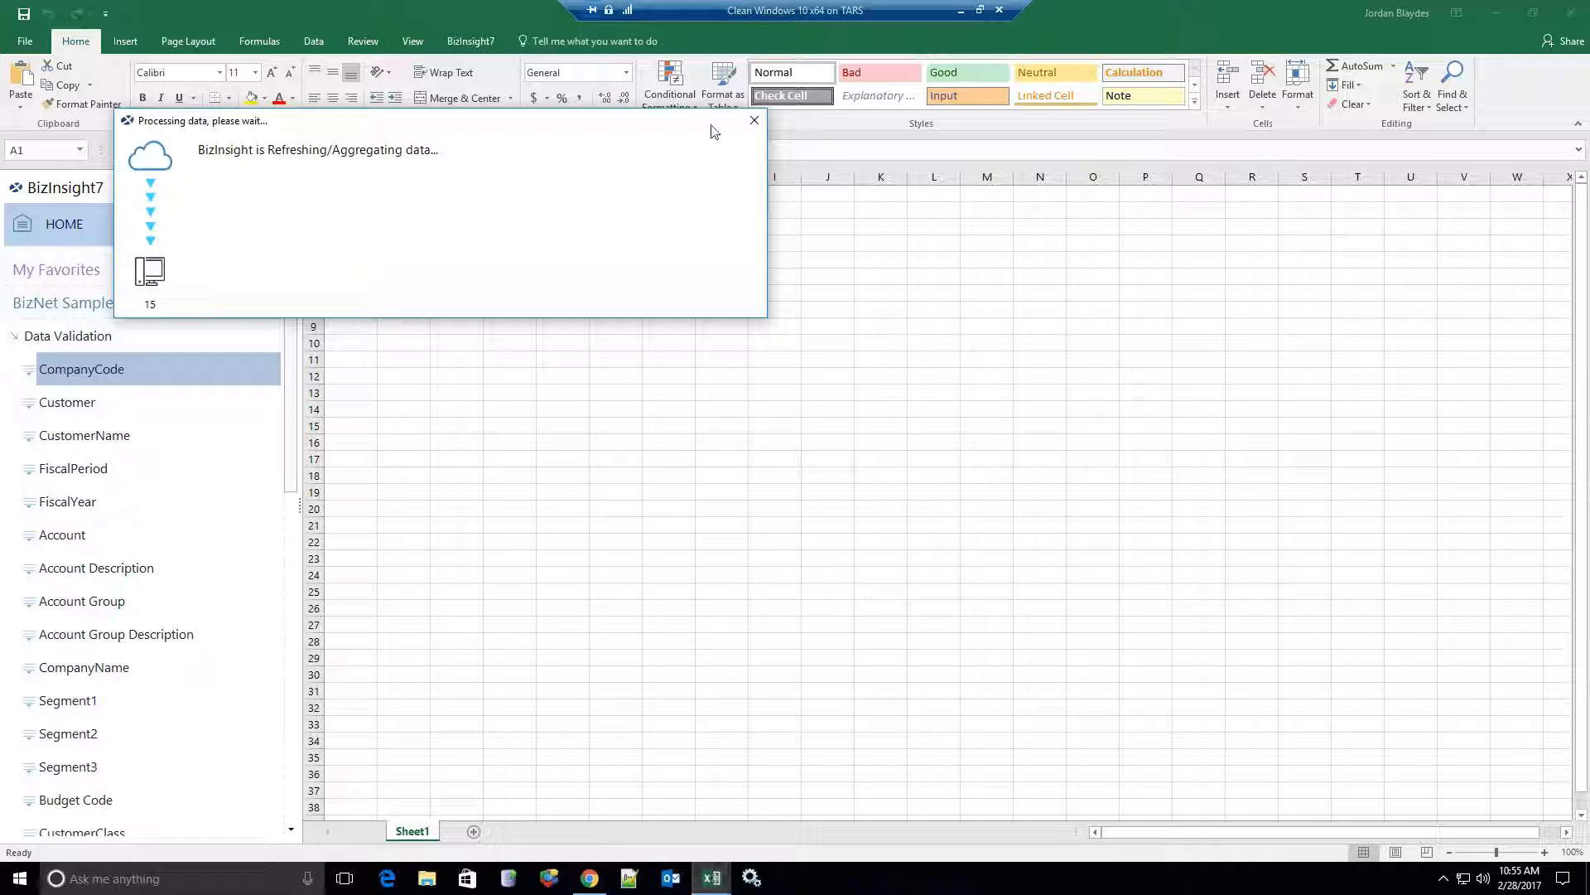
click(754, 121)
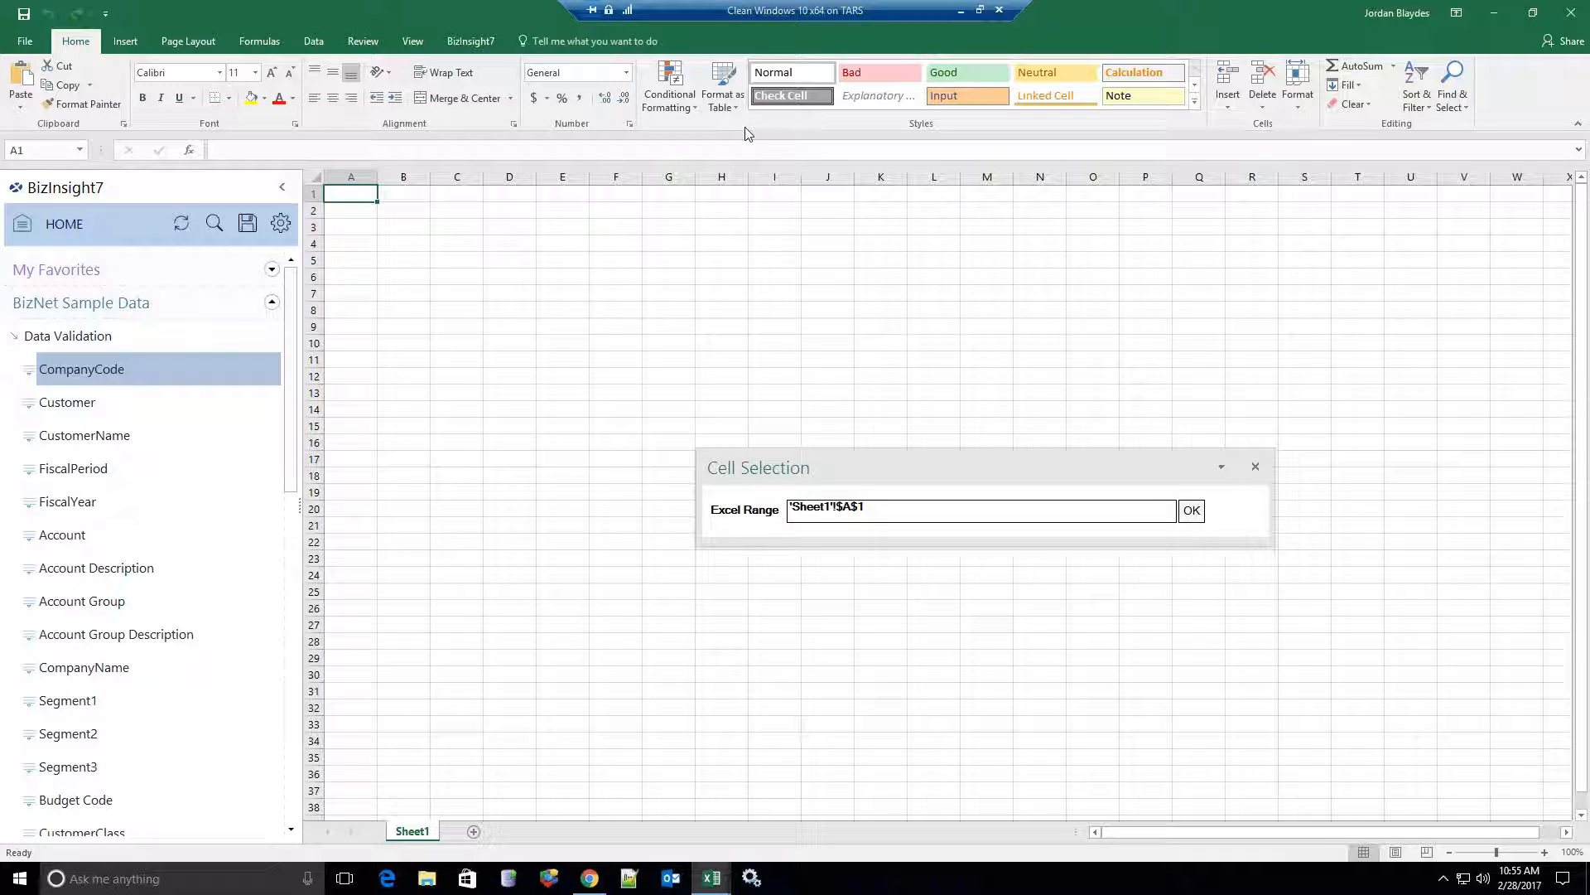
click(1255, 466)
click(87, 403)
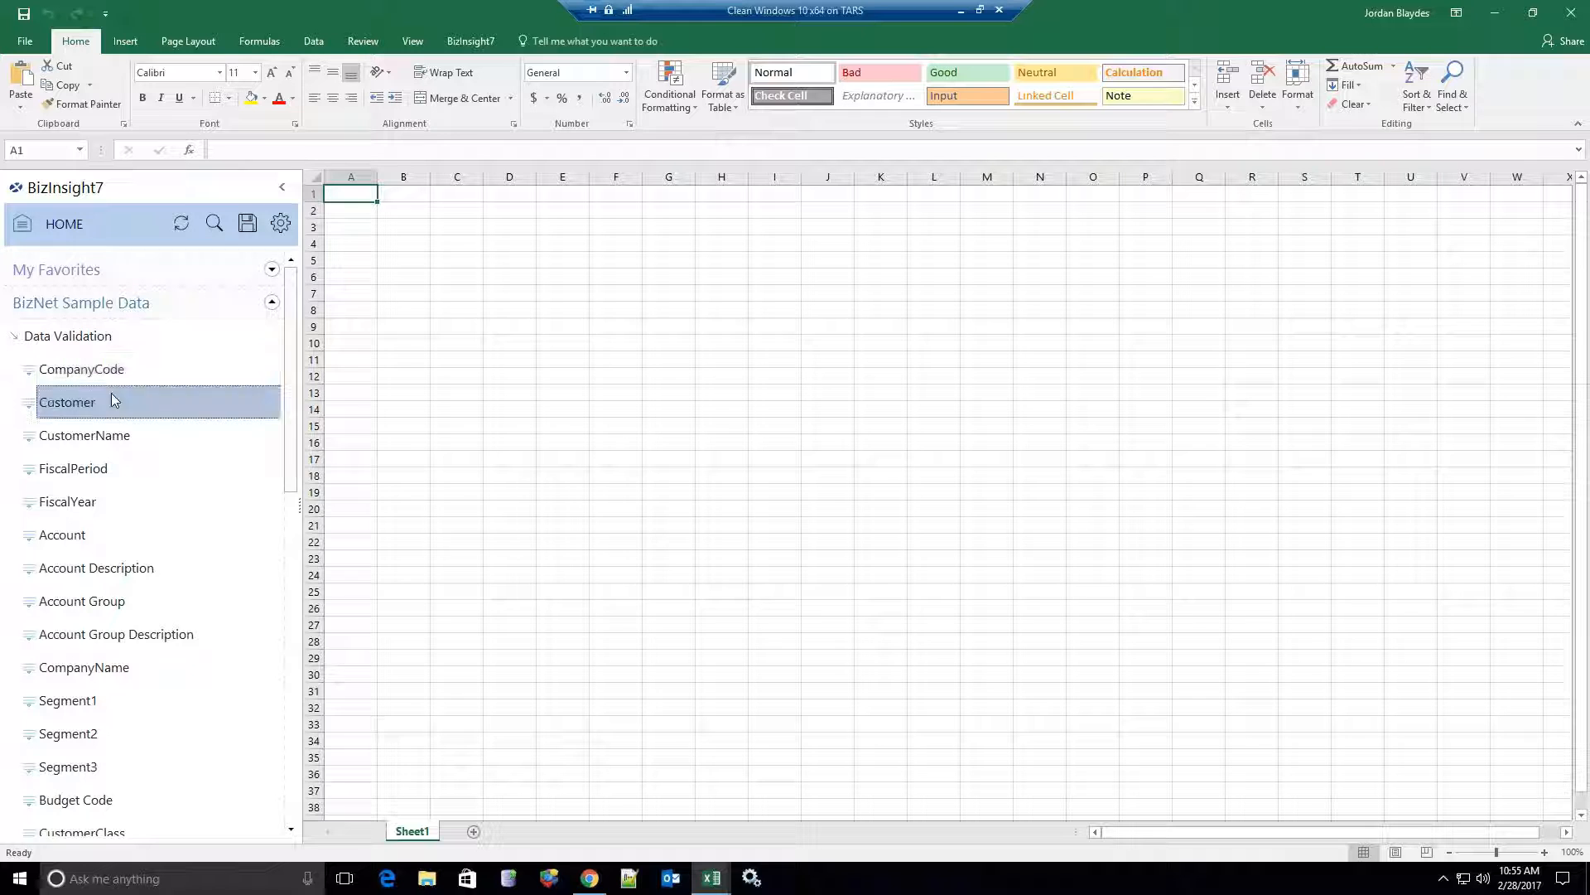
click(1571, 13)
Discard Book2, restart Excel and load the BizInsight7 add-in from its ribbon tab.
click(794, 457)
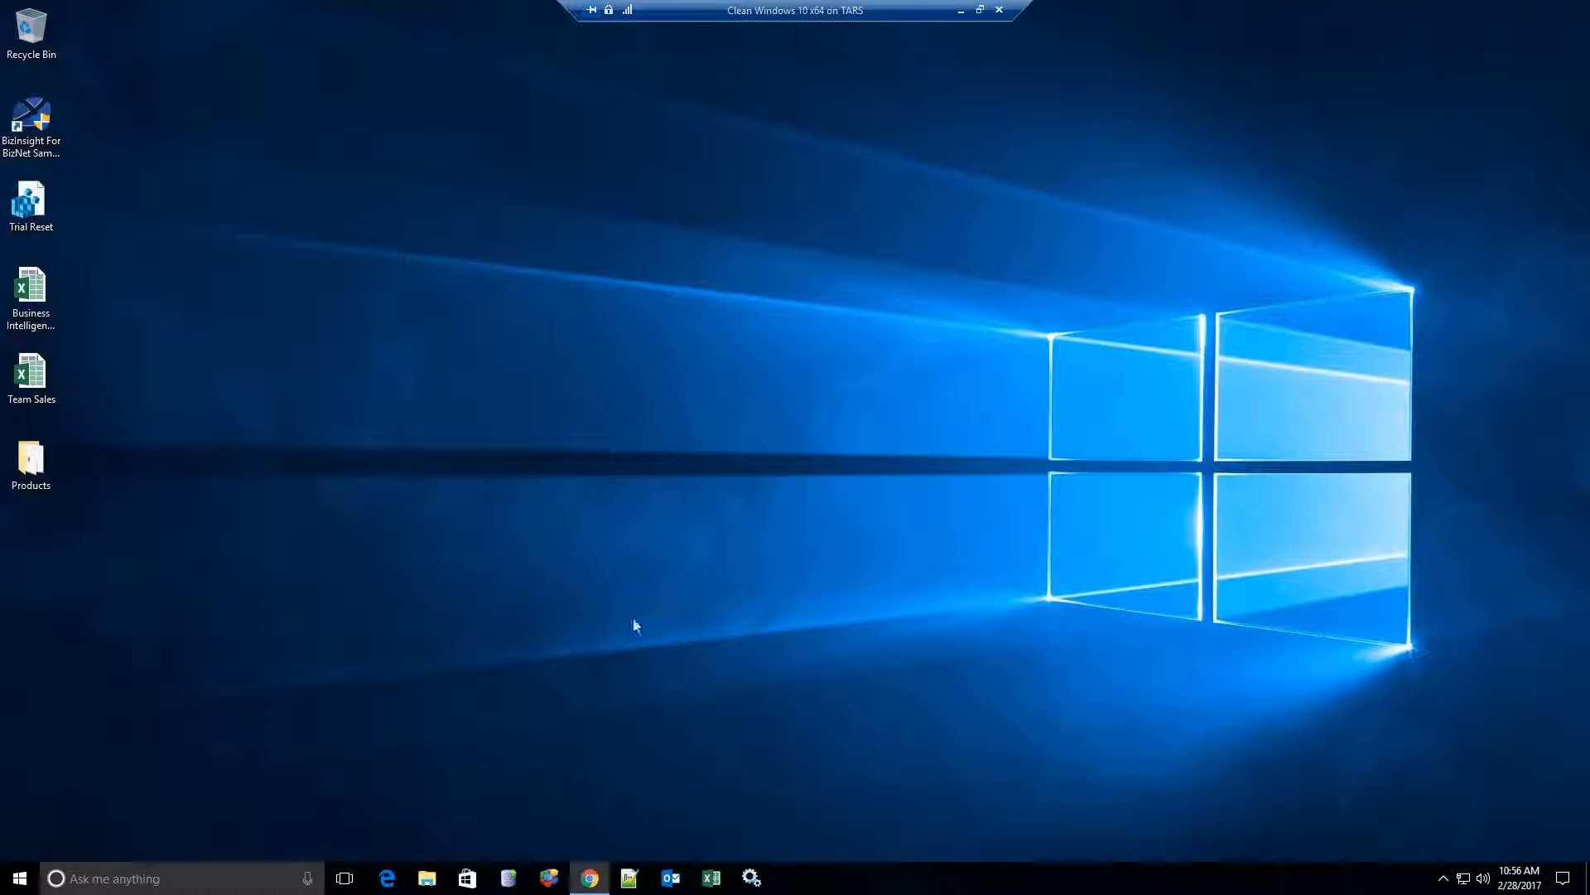
click(710, 877)
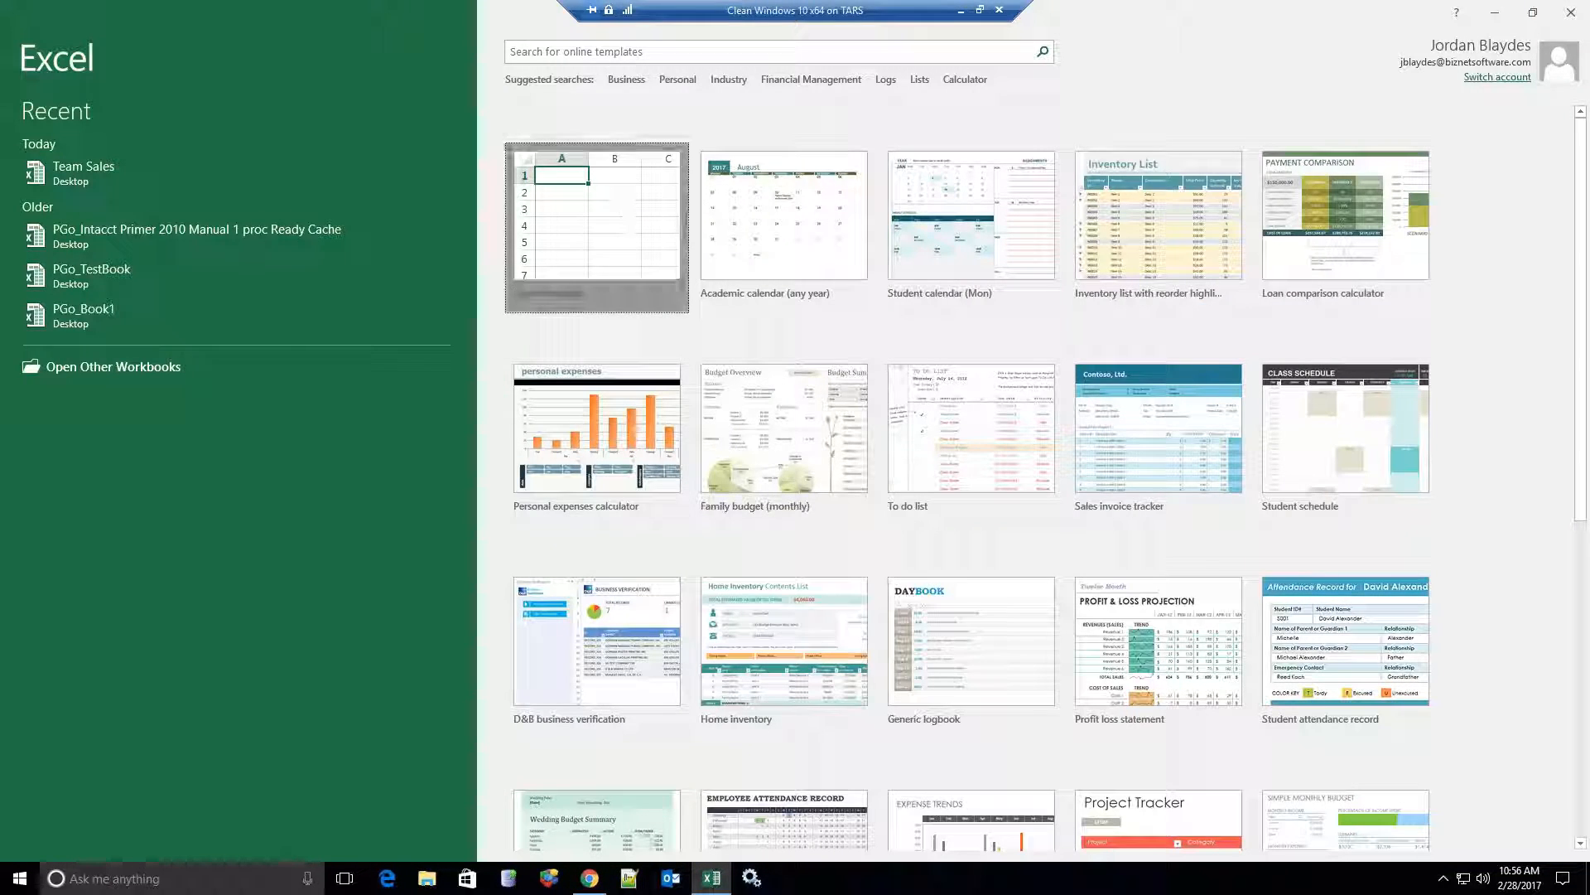
click(579, 200)
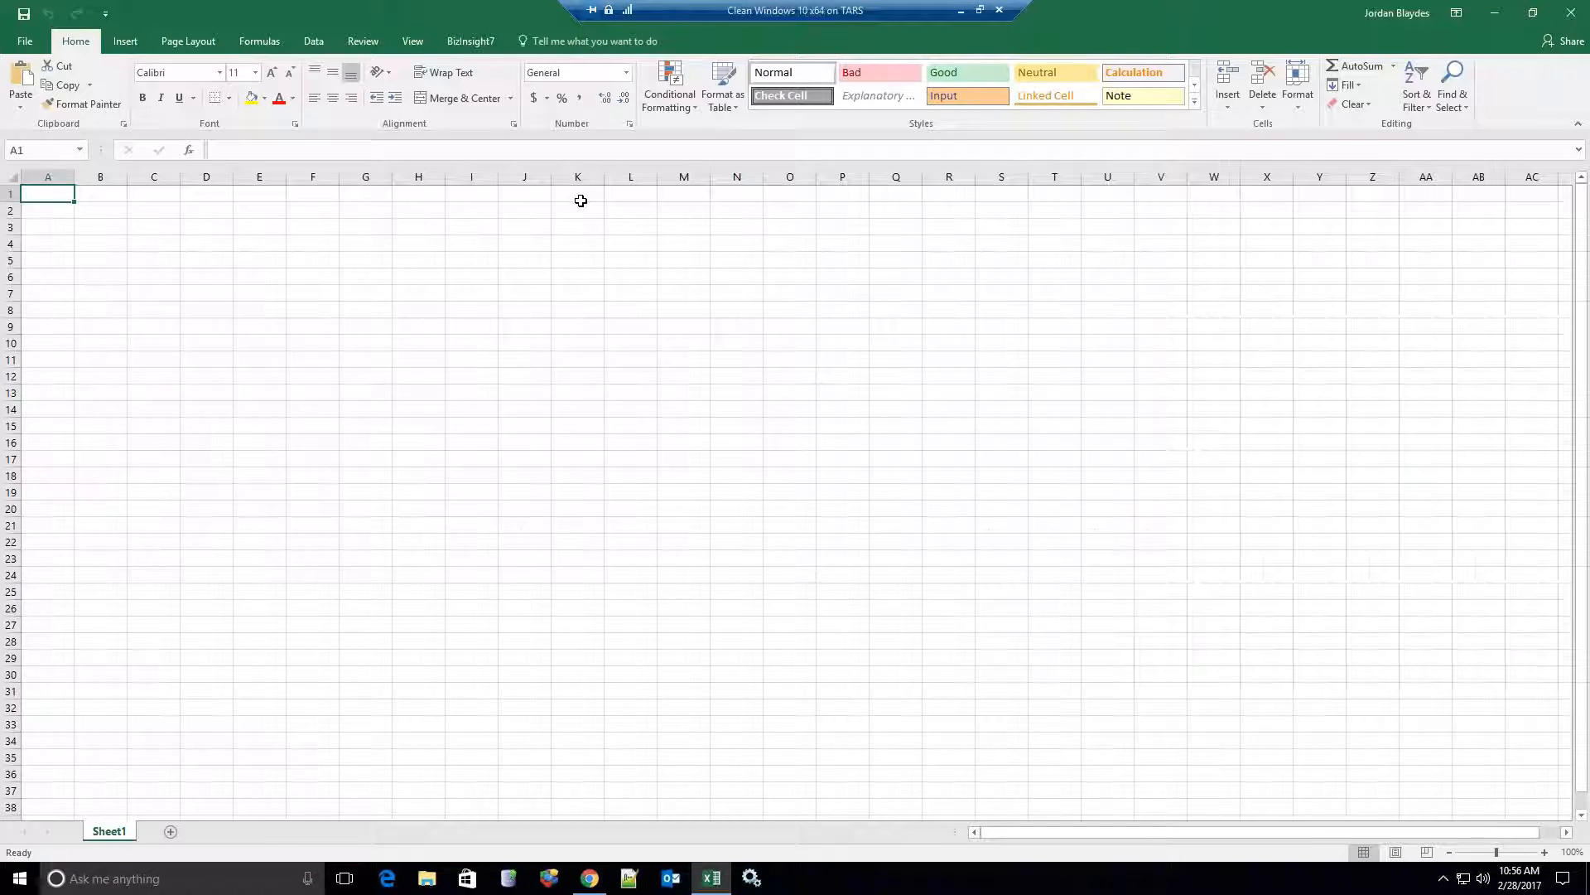
click(470, 42)
click(49, 91)
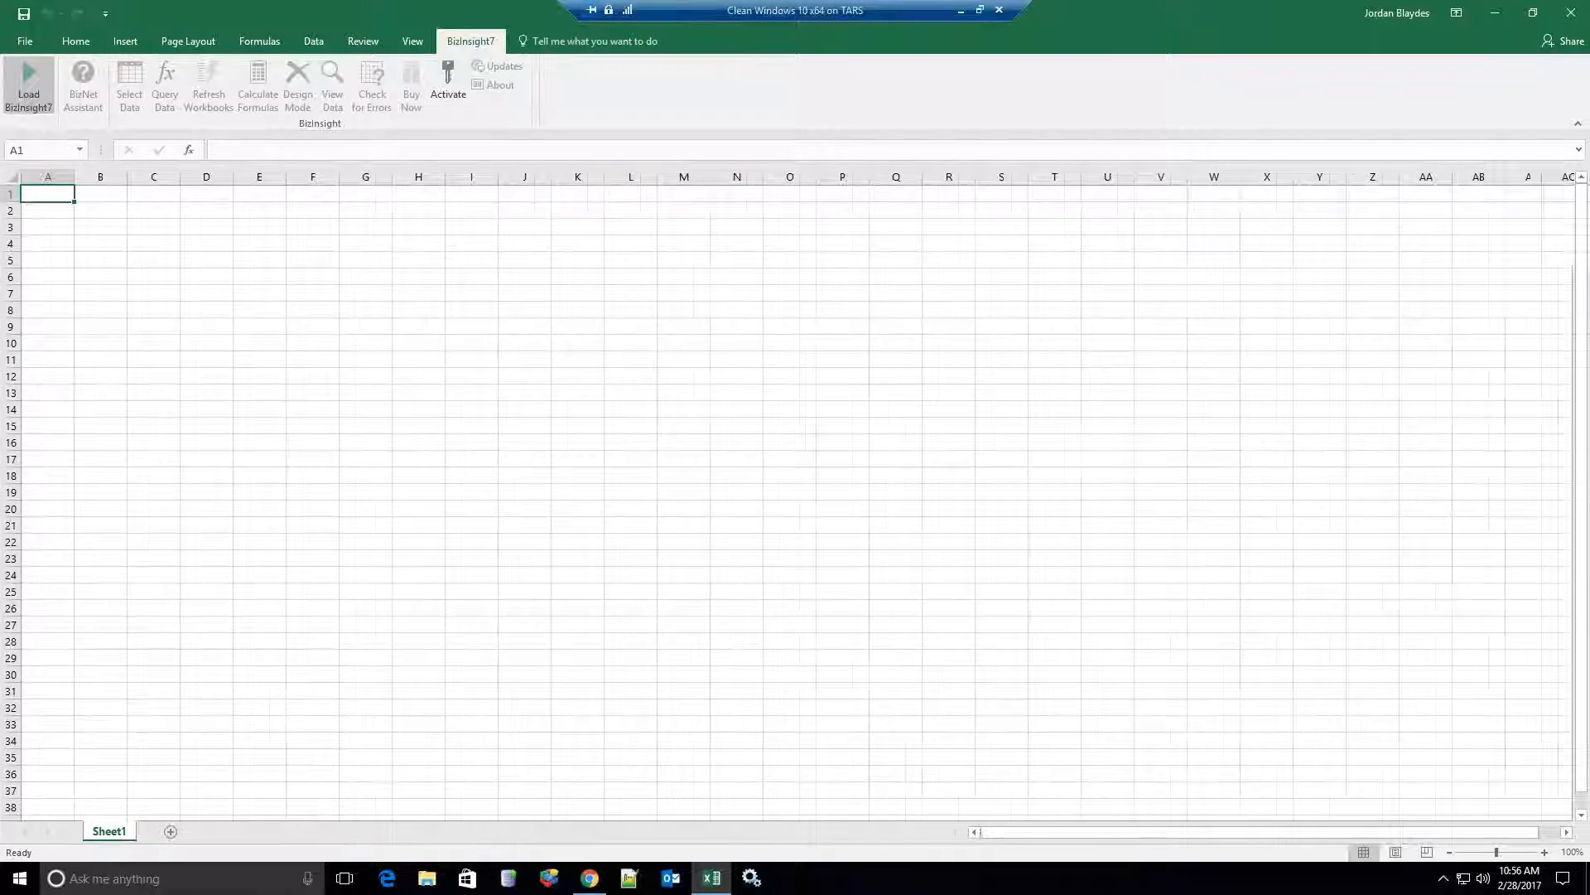
Expand BizNet Sample Data, Tables and Sample Data in the pane, selecting Planet Football.
click(18, 189)
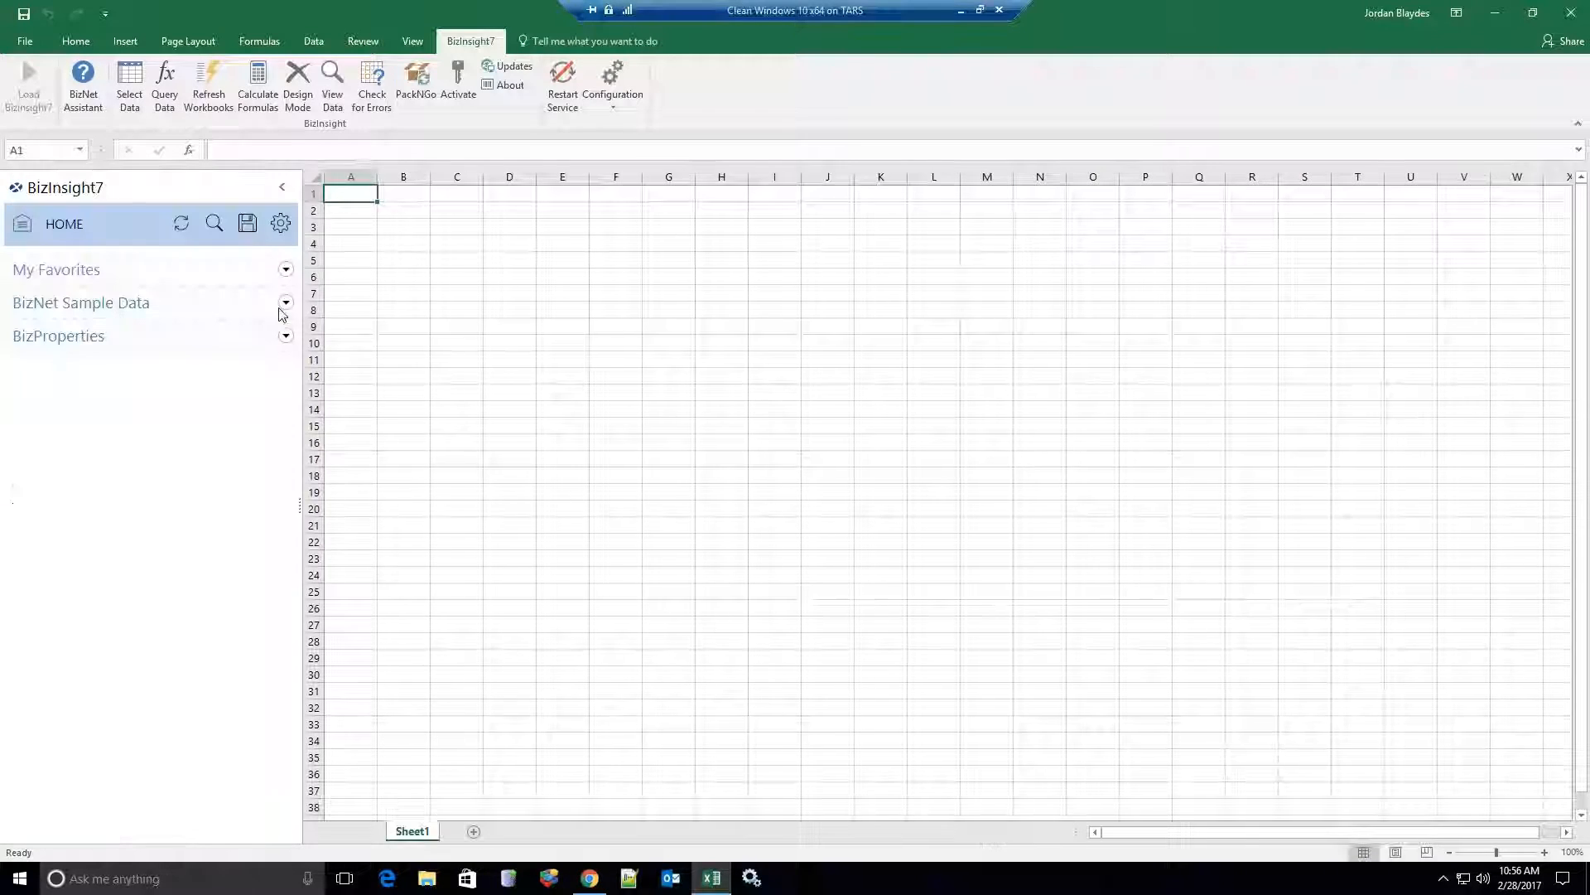
click(286, 302)
click(43, 406)
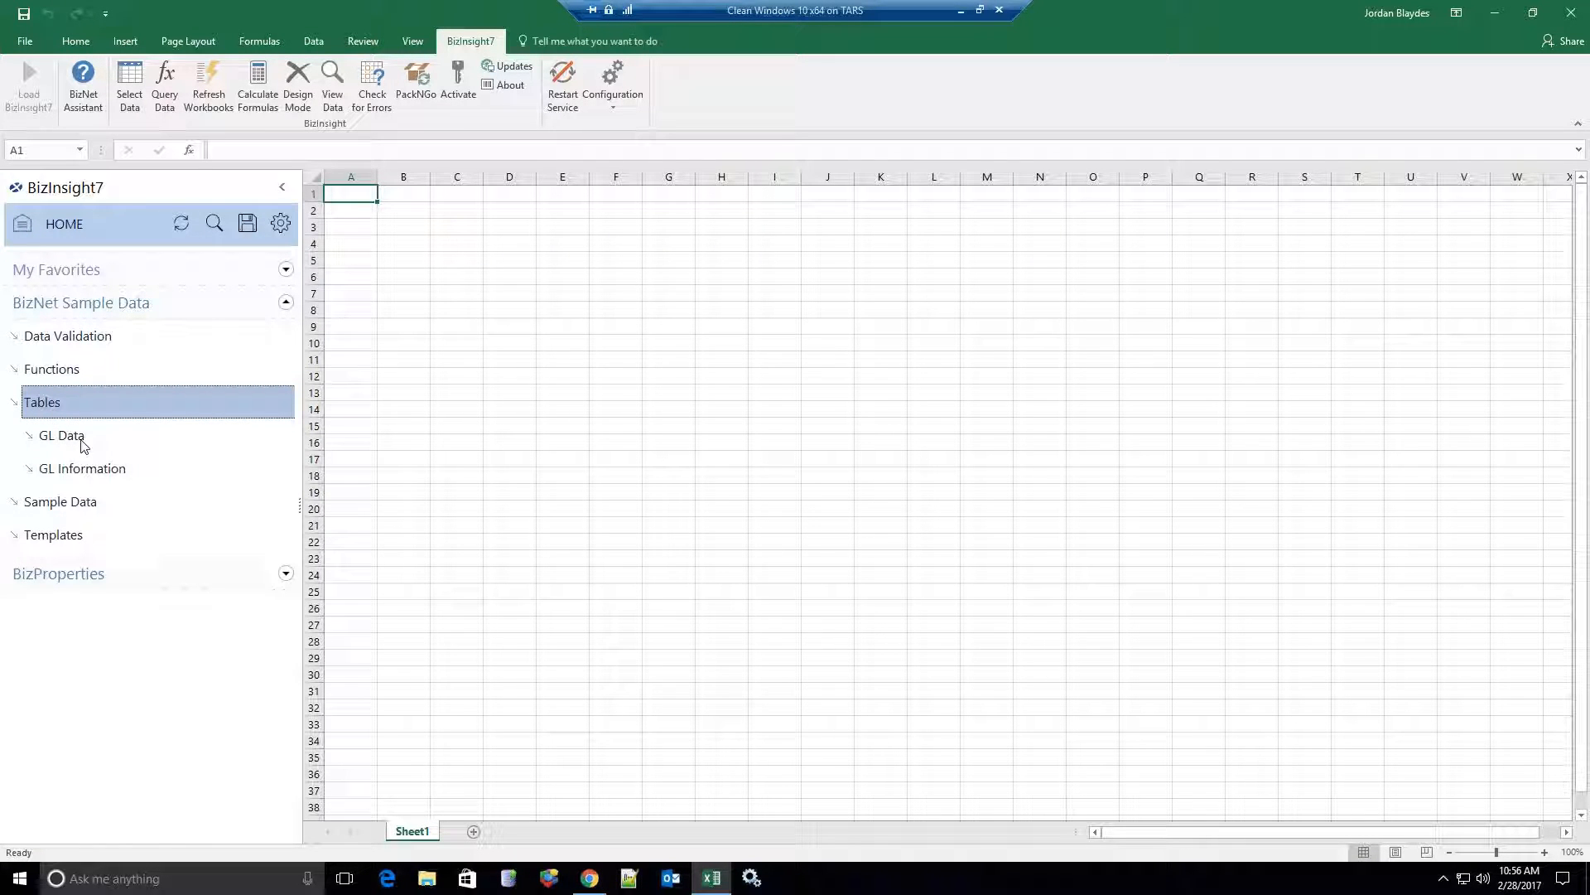
click(66, 413)
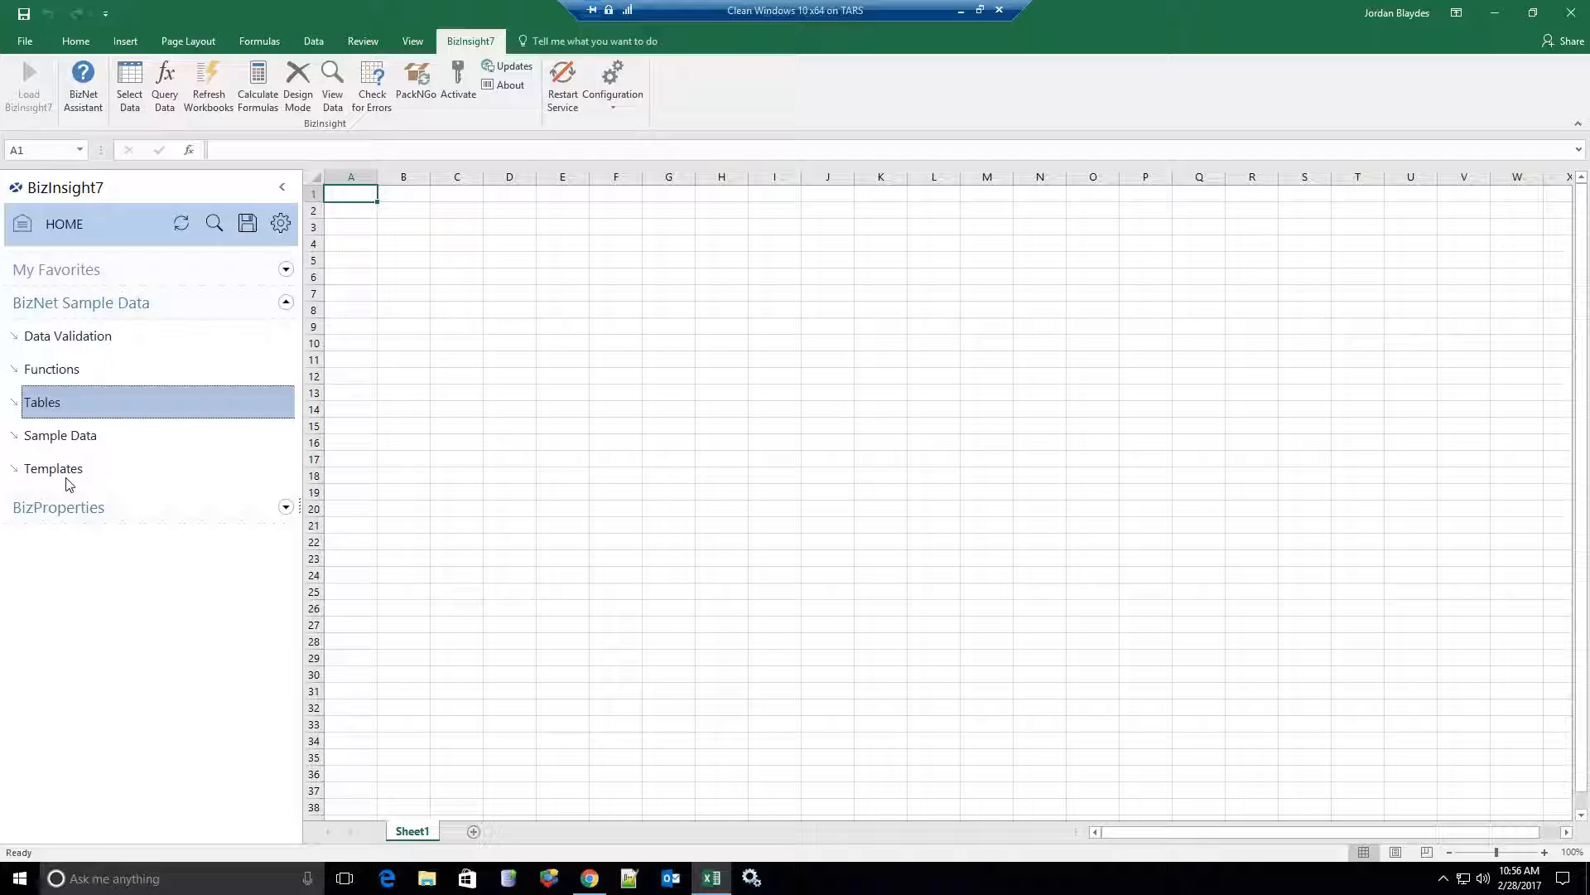
click(66, 441)
click(86, 470)
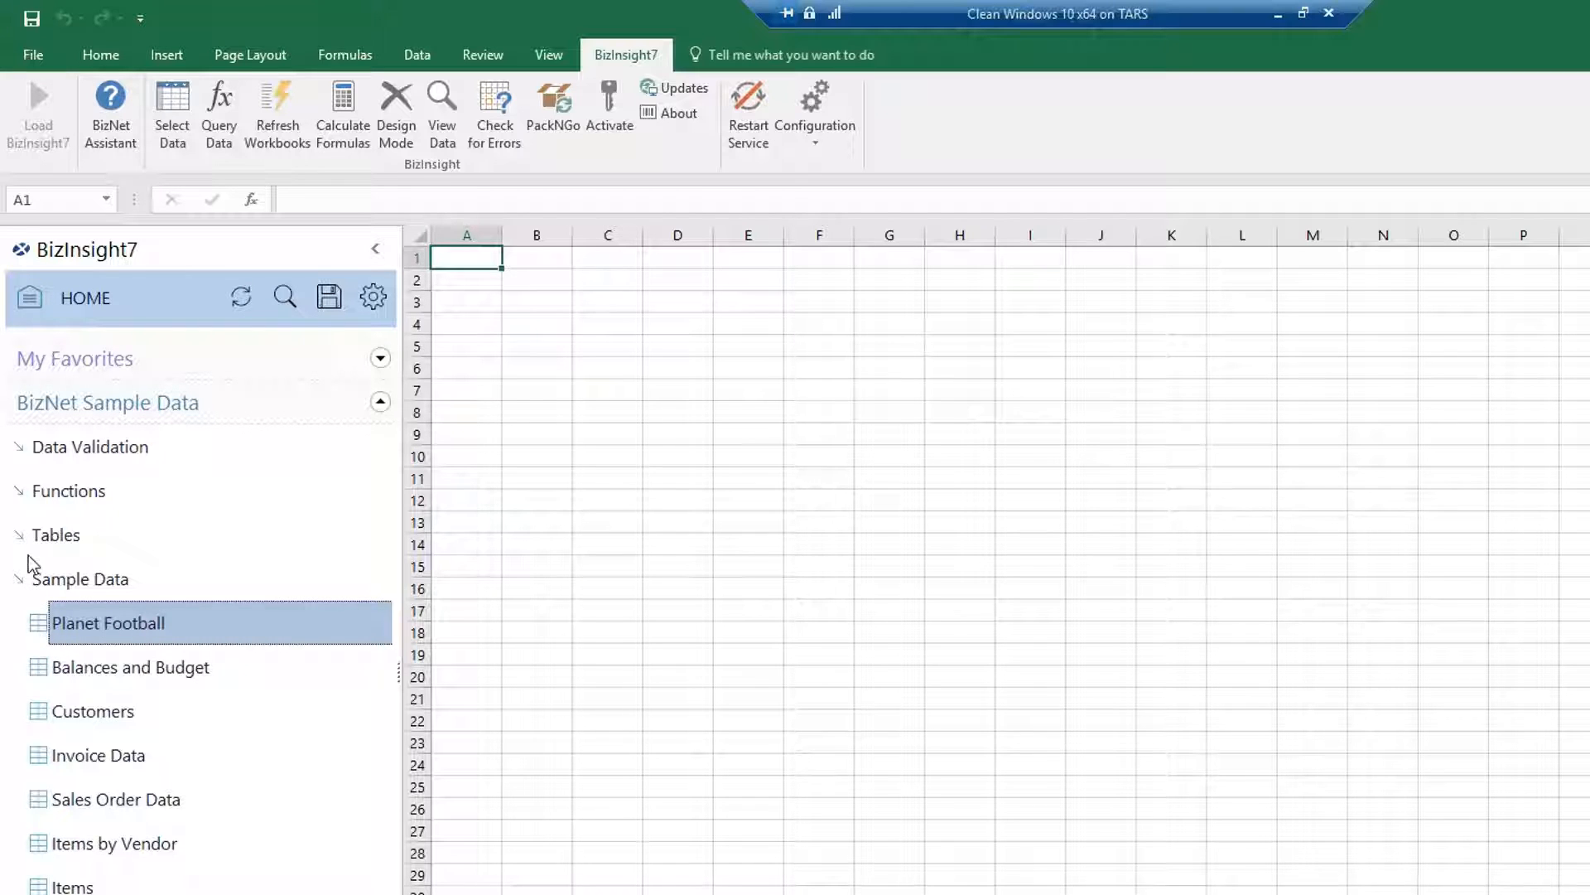
Browse Functions > Month-to-Date (MTDNET), then pick Planet Football under Tables to open a query.
click(48, 495)
click(52, 533)
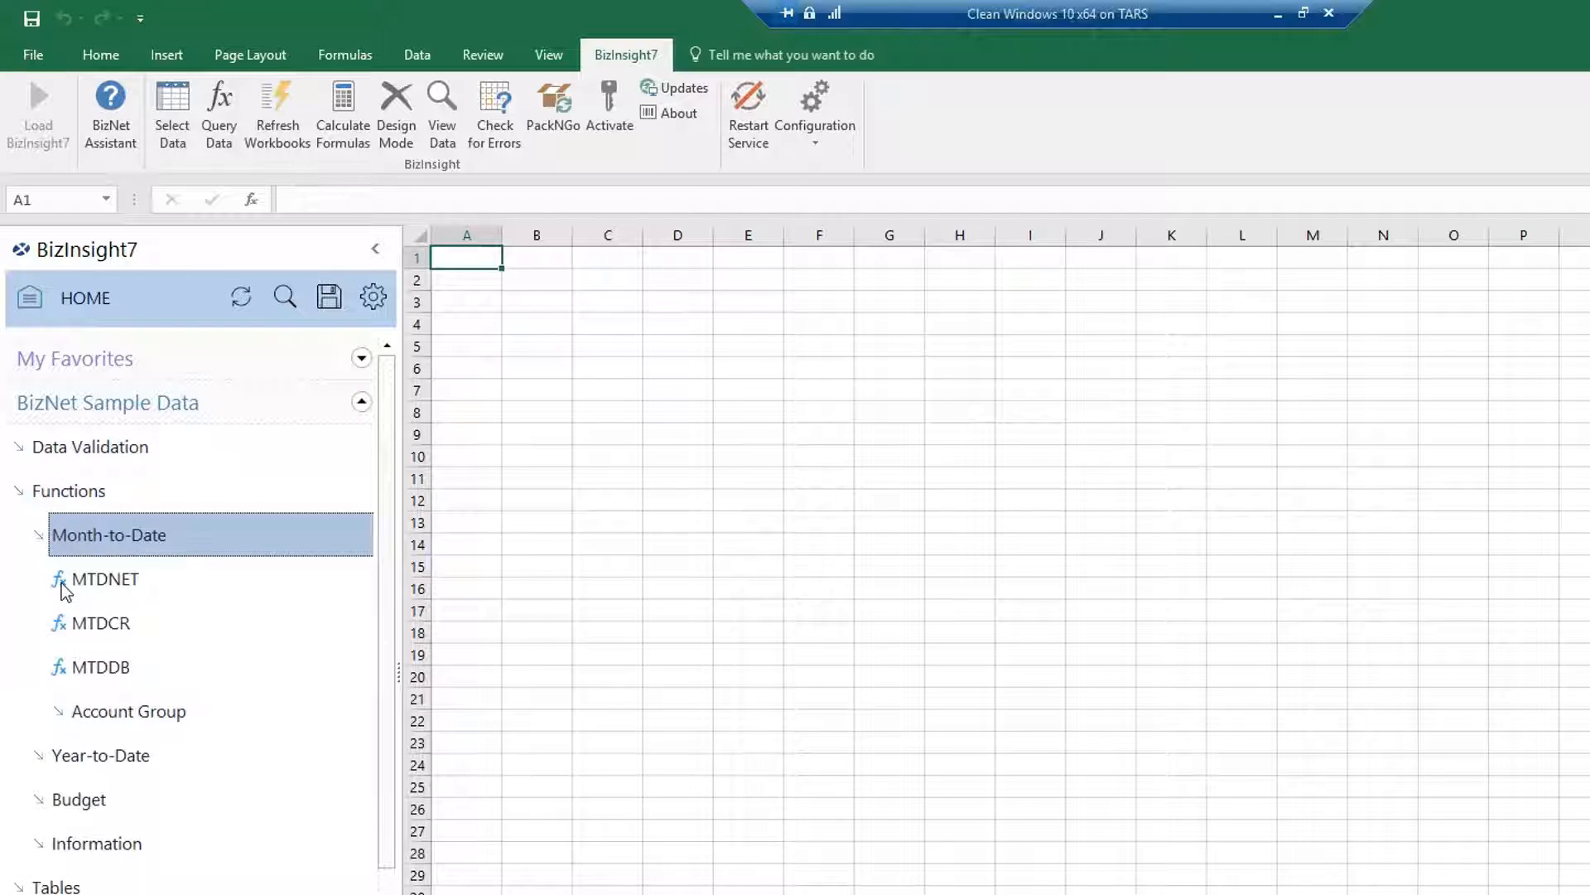
click(73, 591)
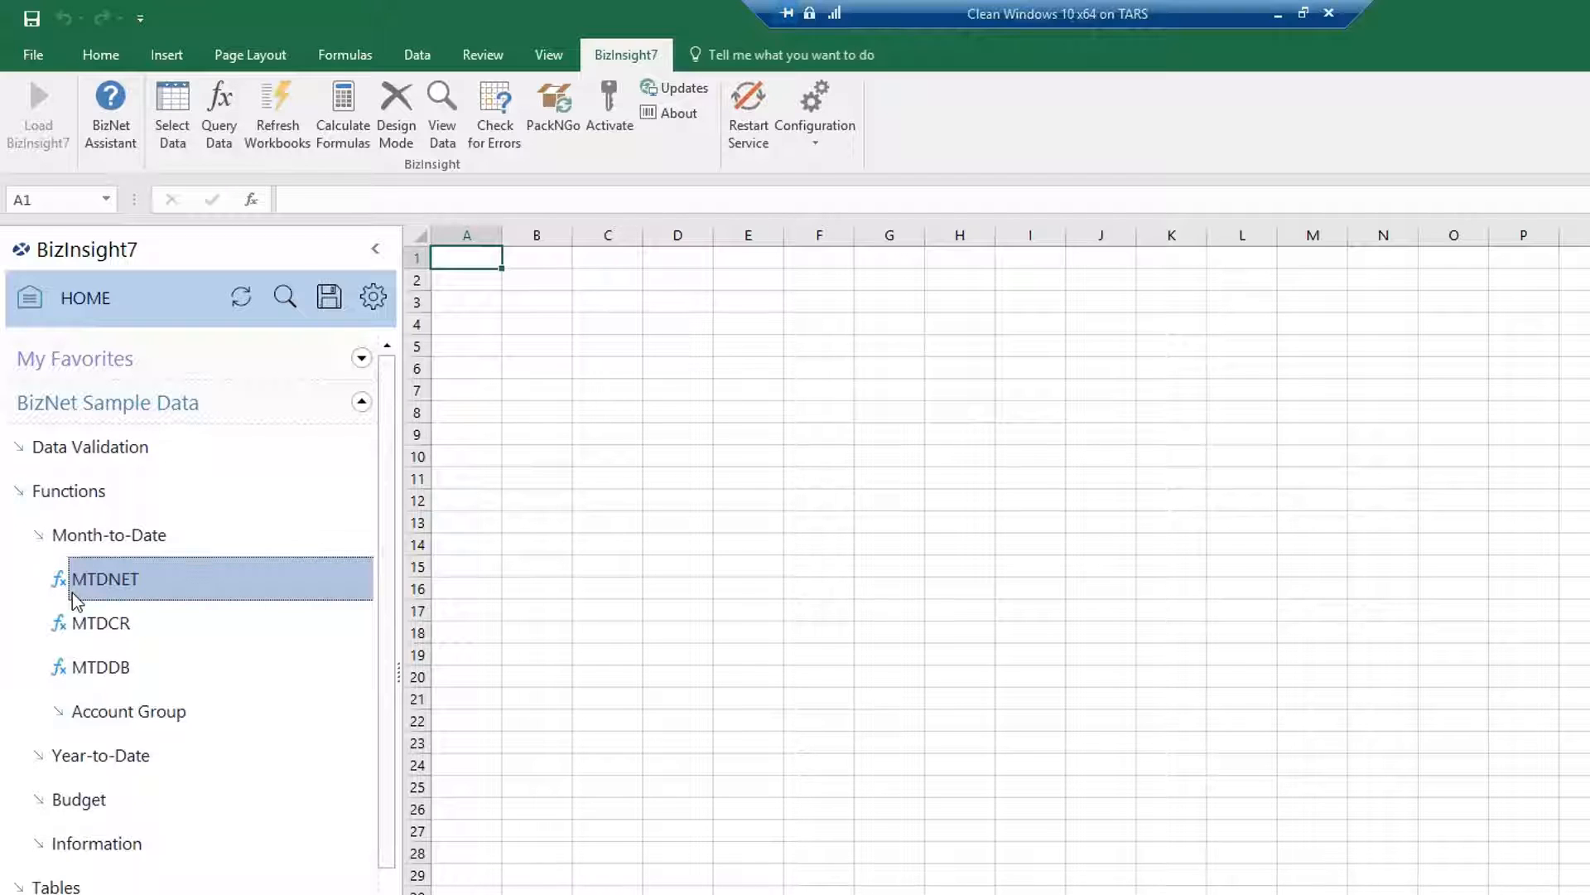
click(83, 500)
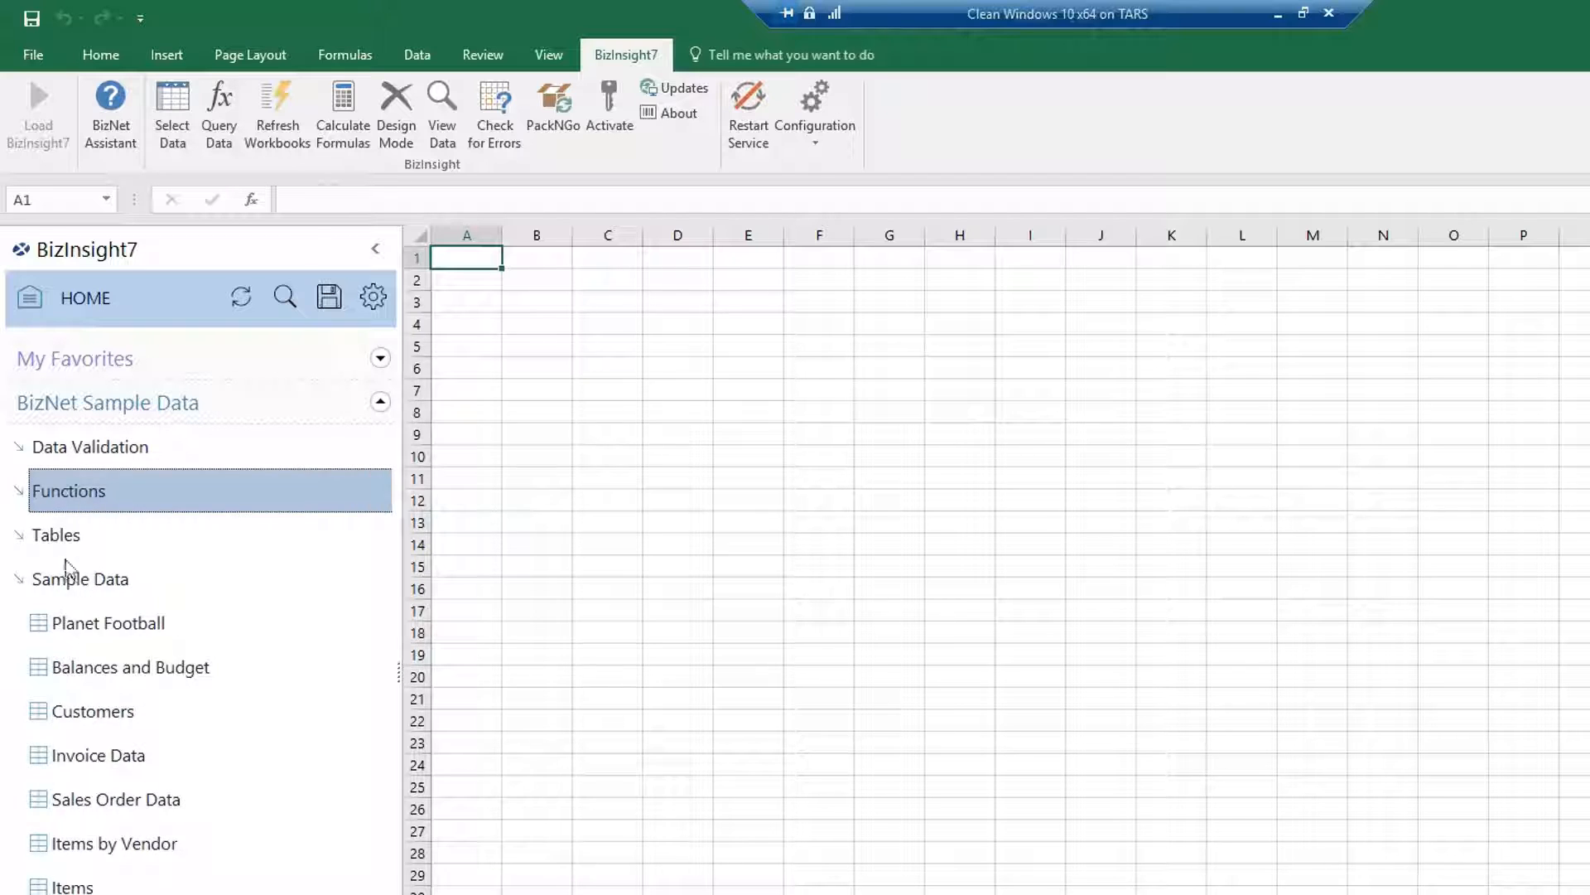
click(66, 540)
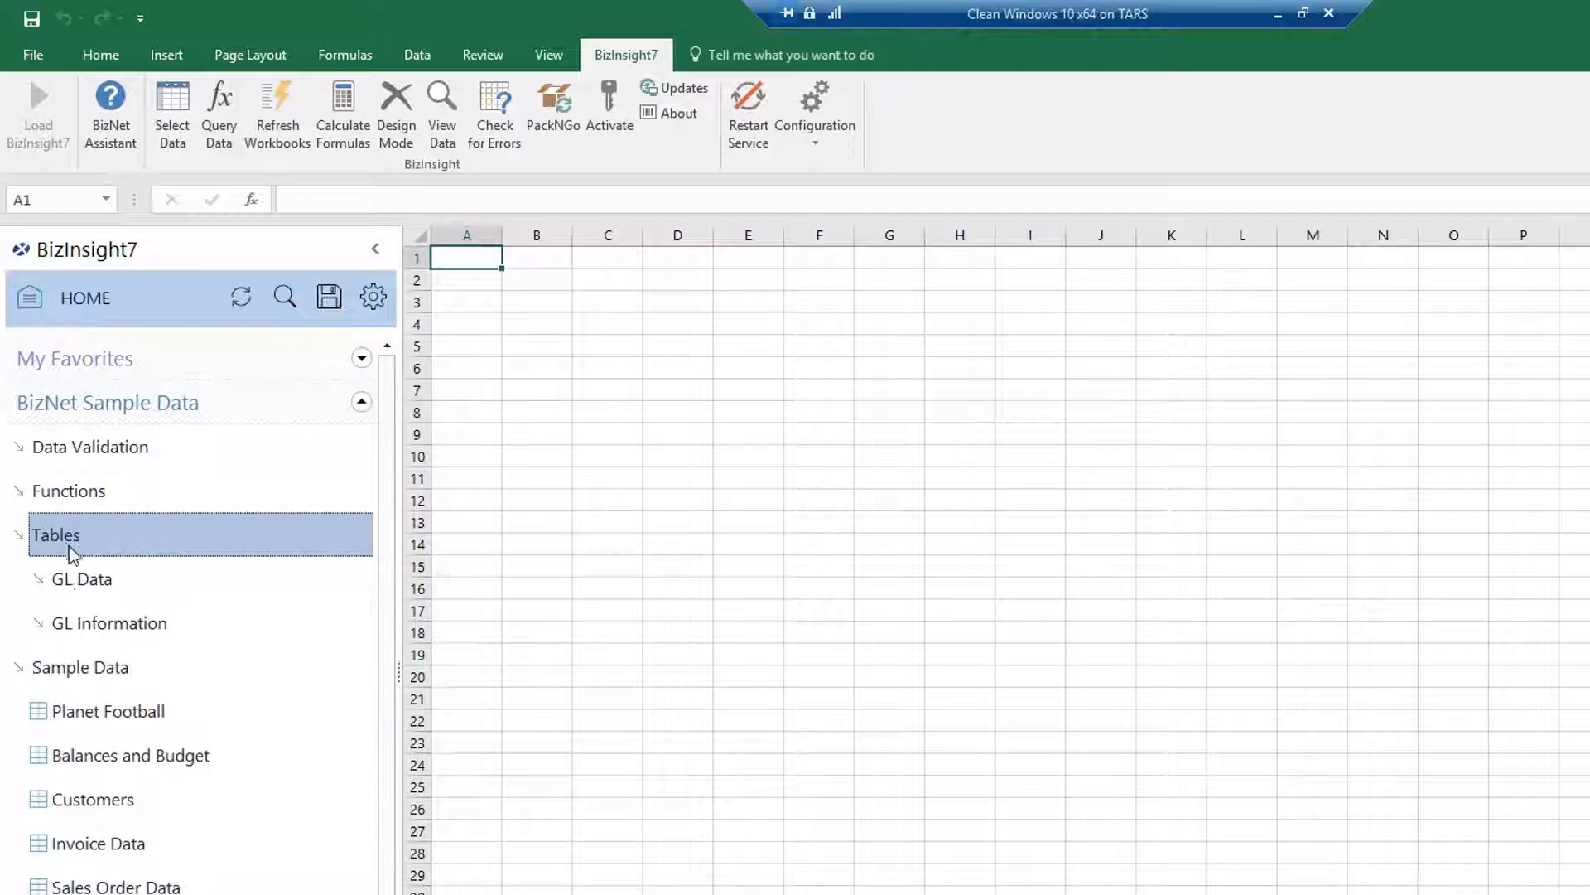
click(66, 712)
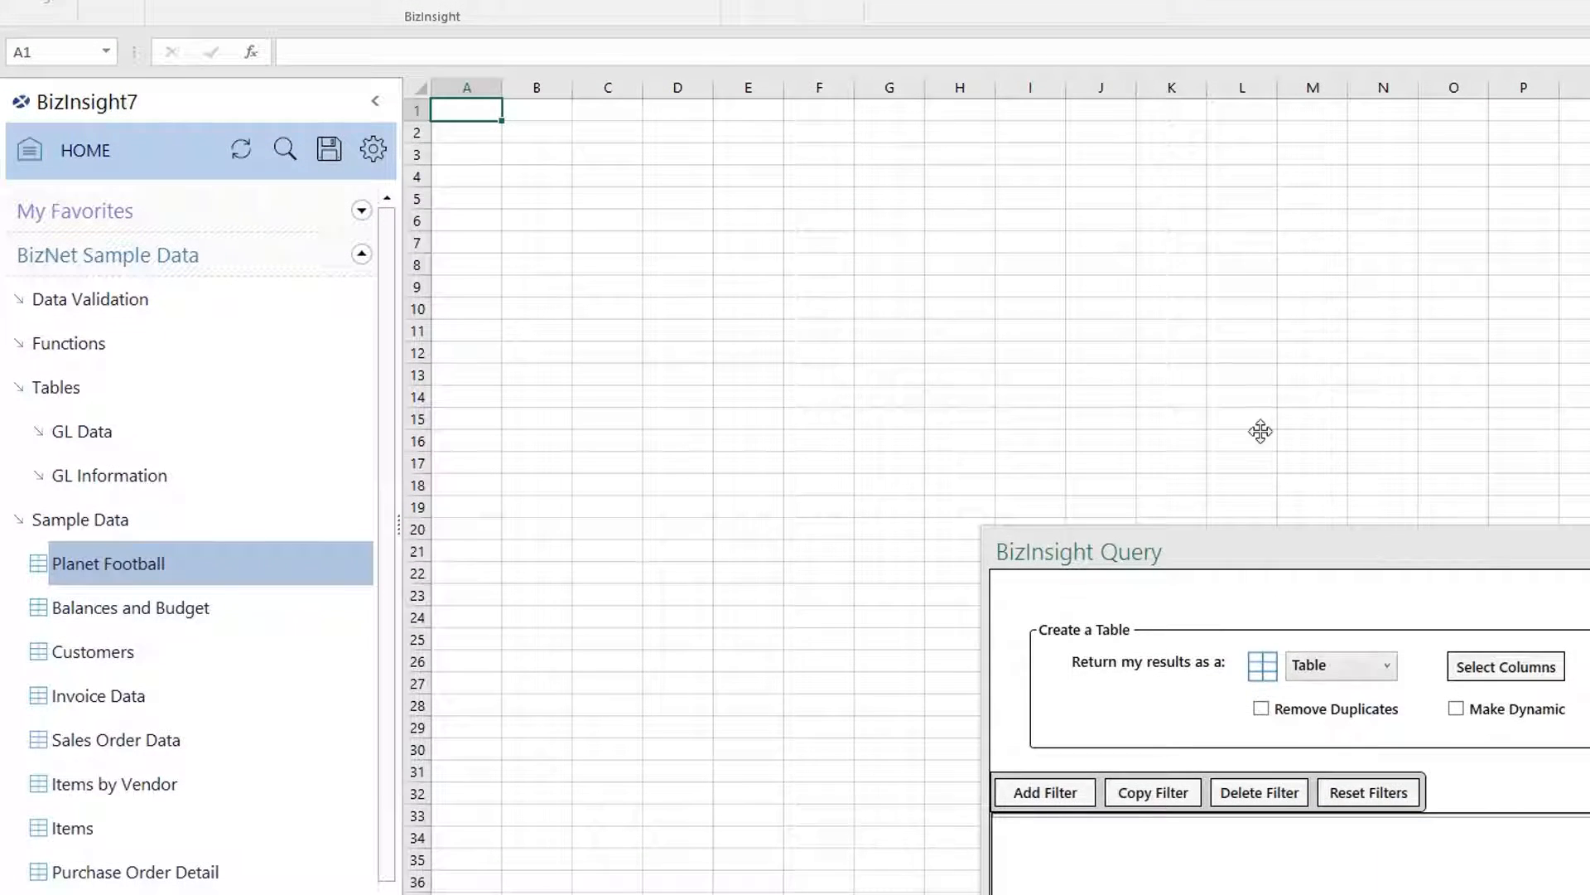
Try the Advanced Function, Data Validation and Expression options for Planet Football, then cancel.
drag(1260, 431, 1076, 181)
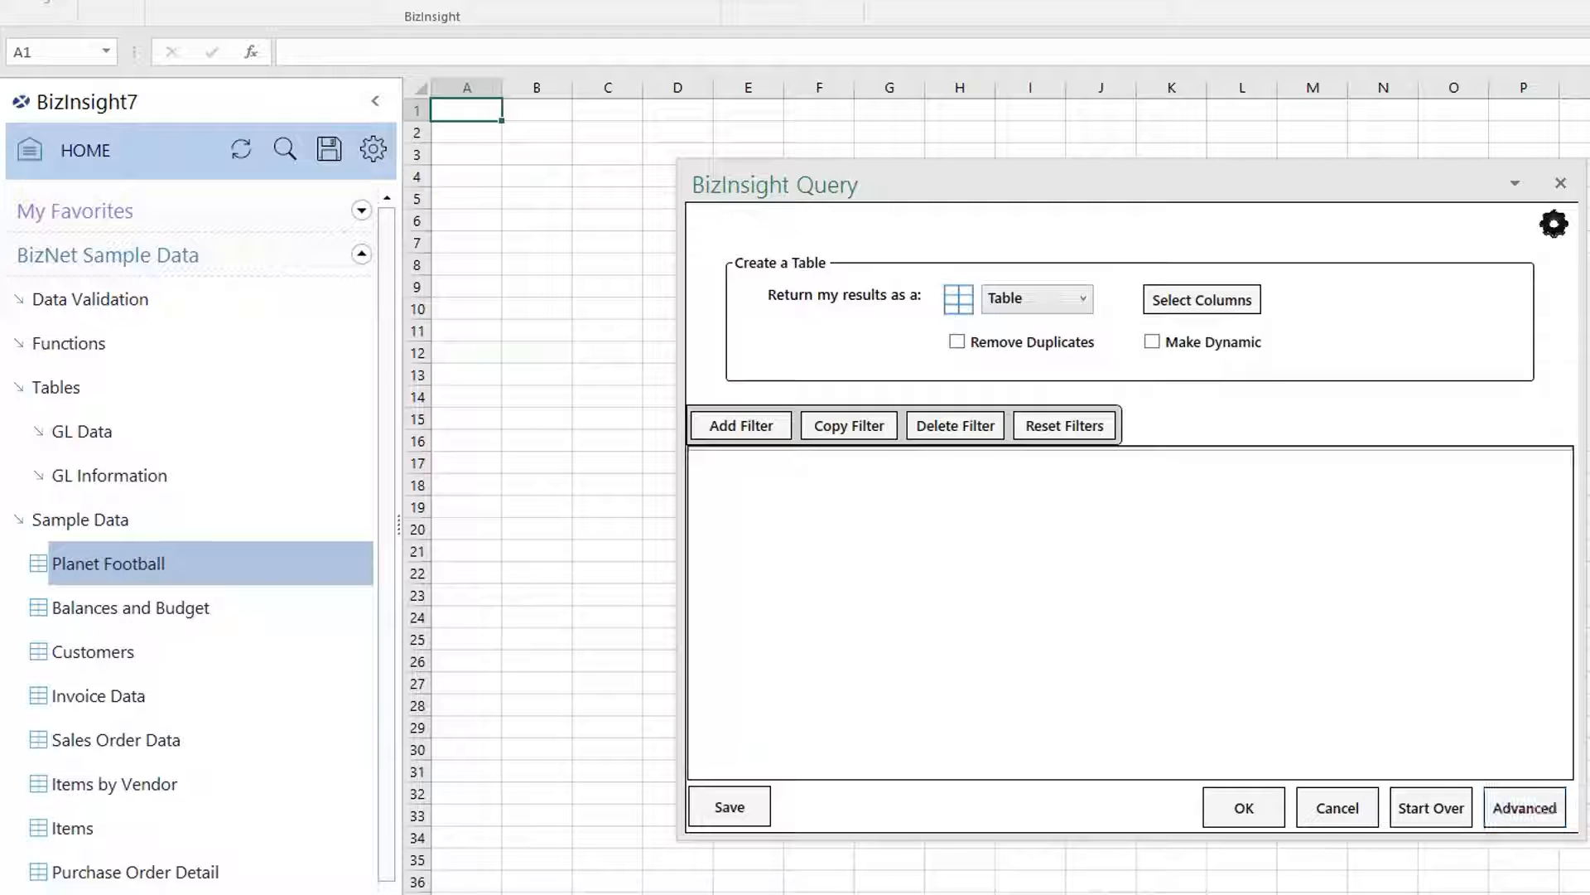
click(1526, 807)
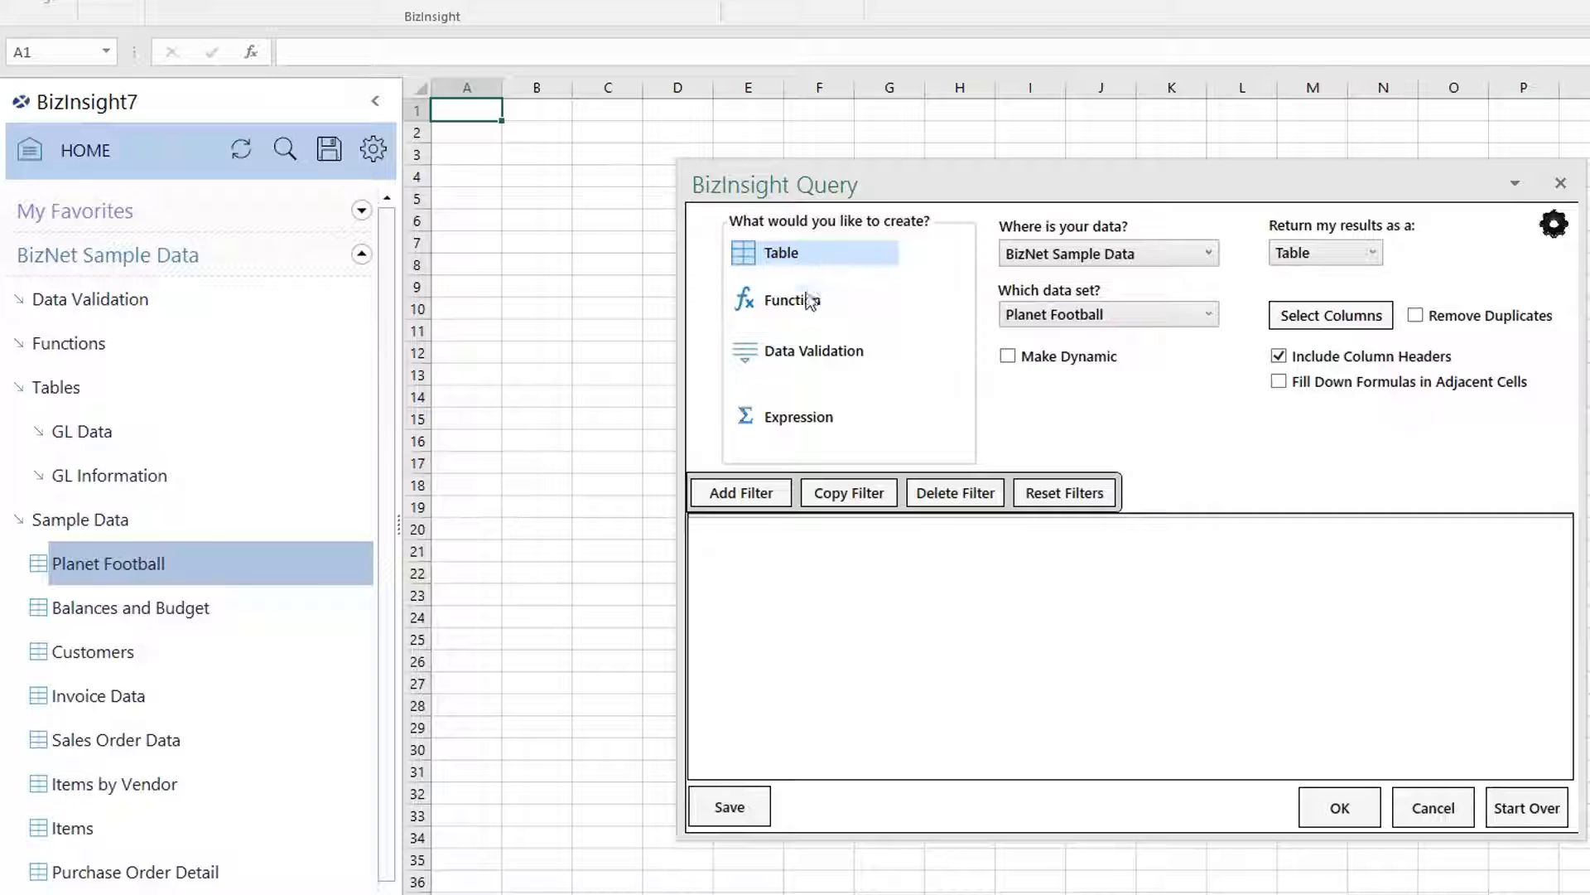
click(810, 301)
click(808, 353)
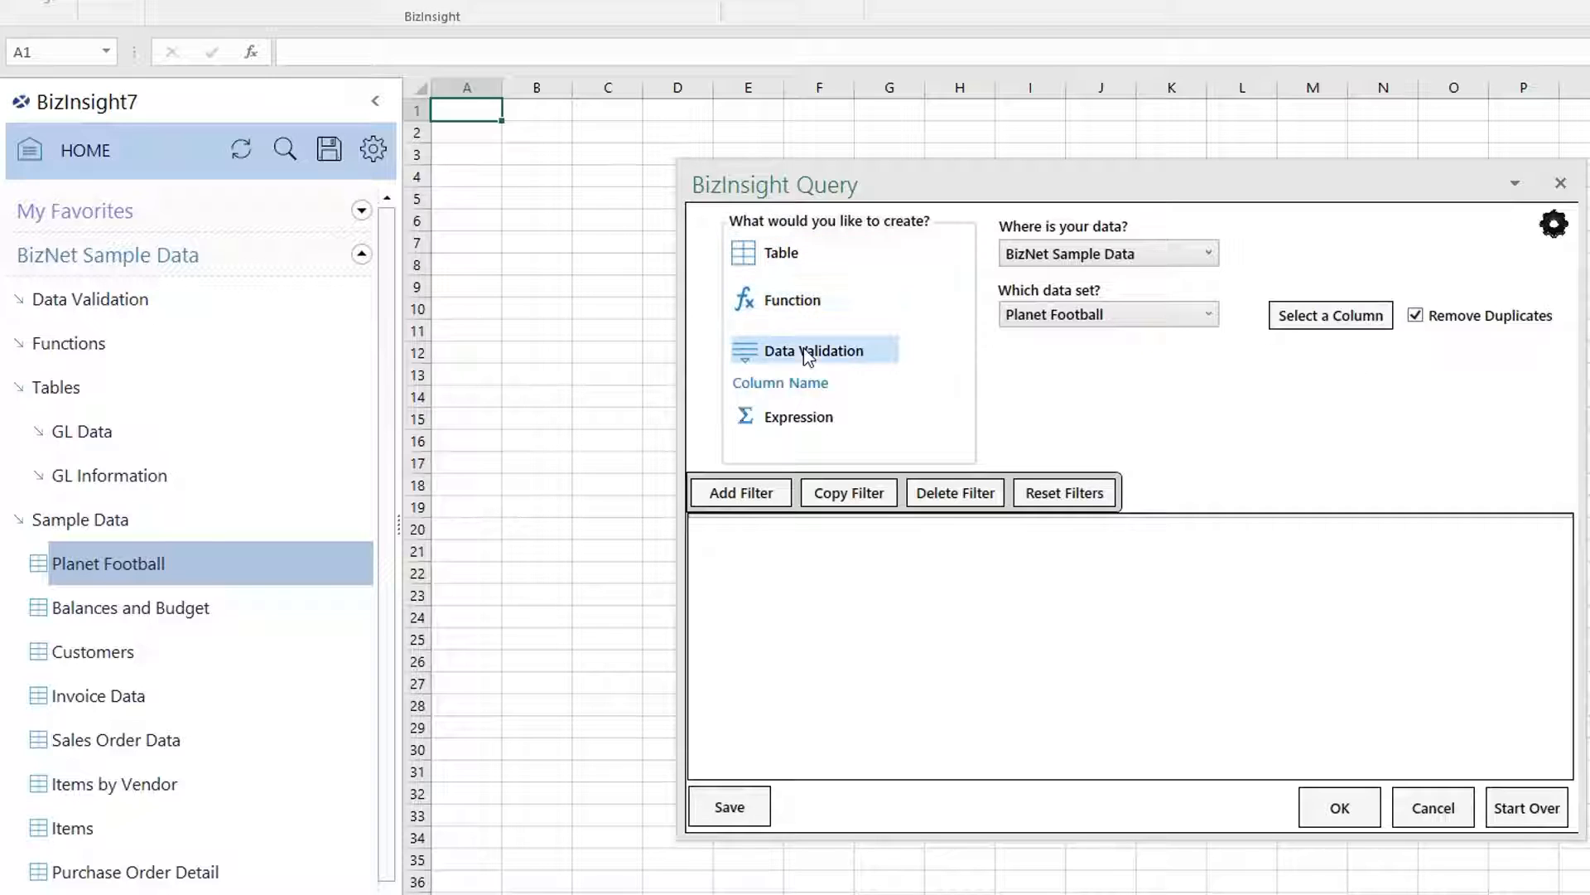
click(819, 421)
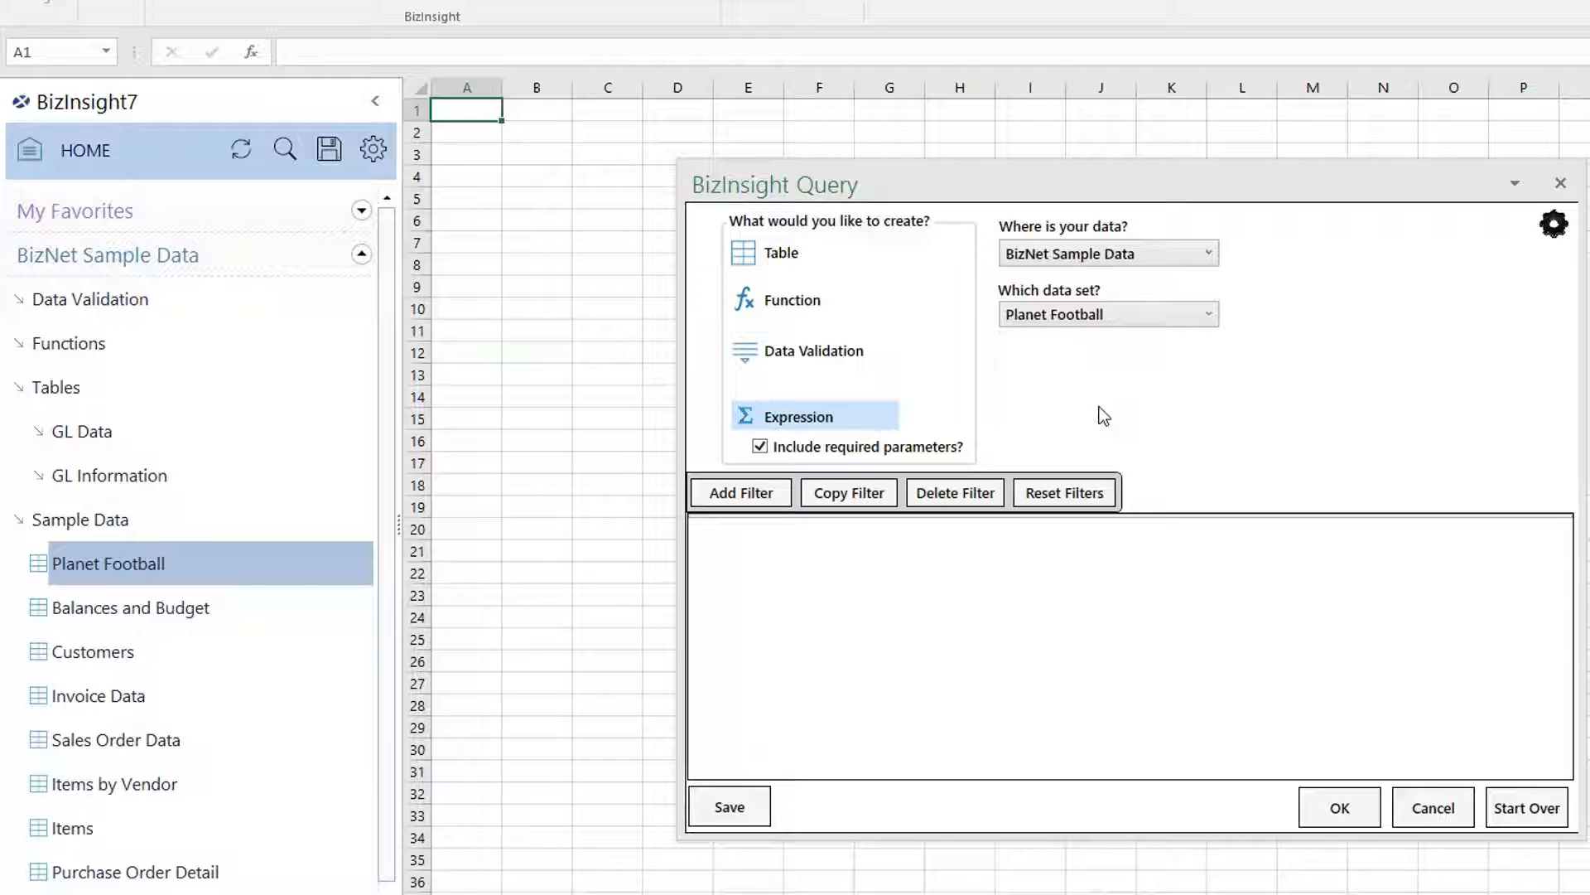
click(1435, 821)
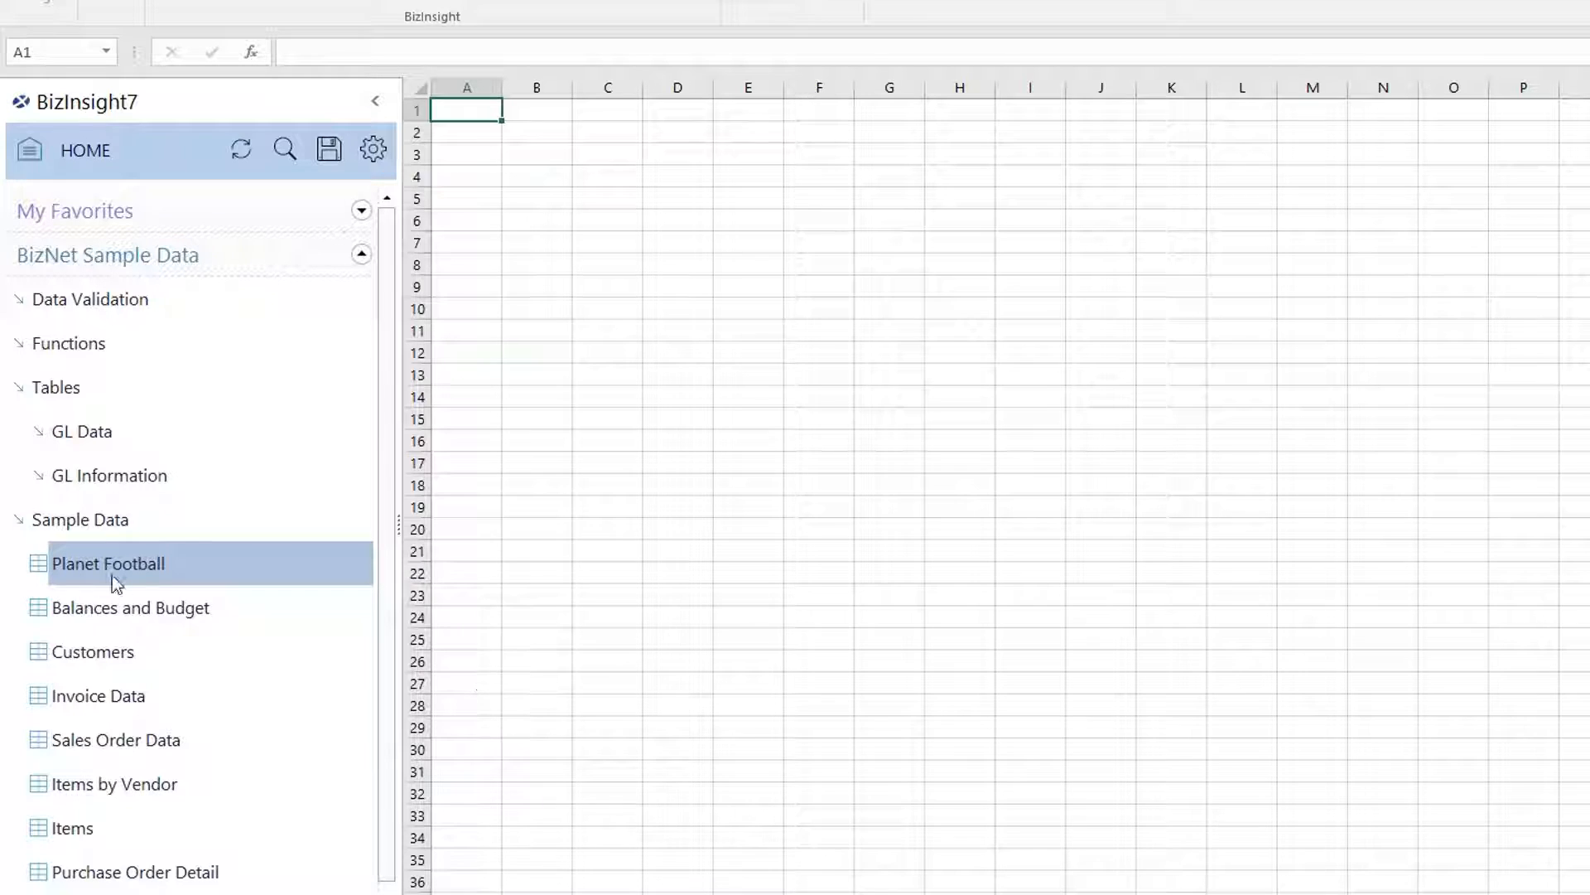
Start a Planet Football query at A1 and toggle its columns, ending with all selected.
drag(117, 580, 460, 116)
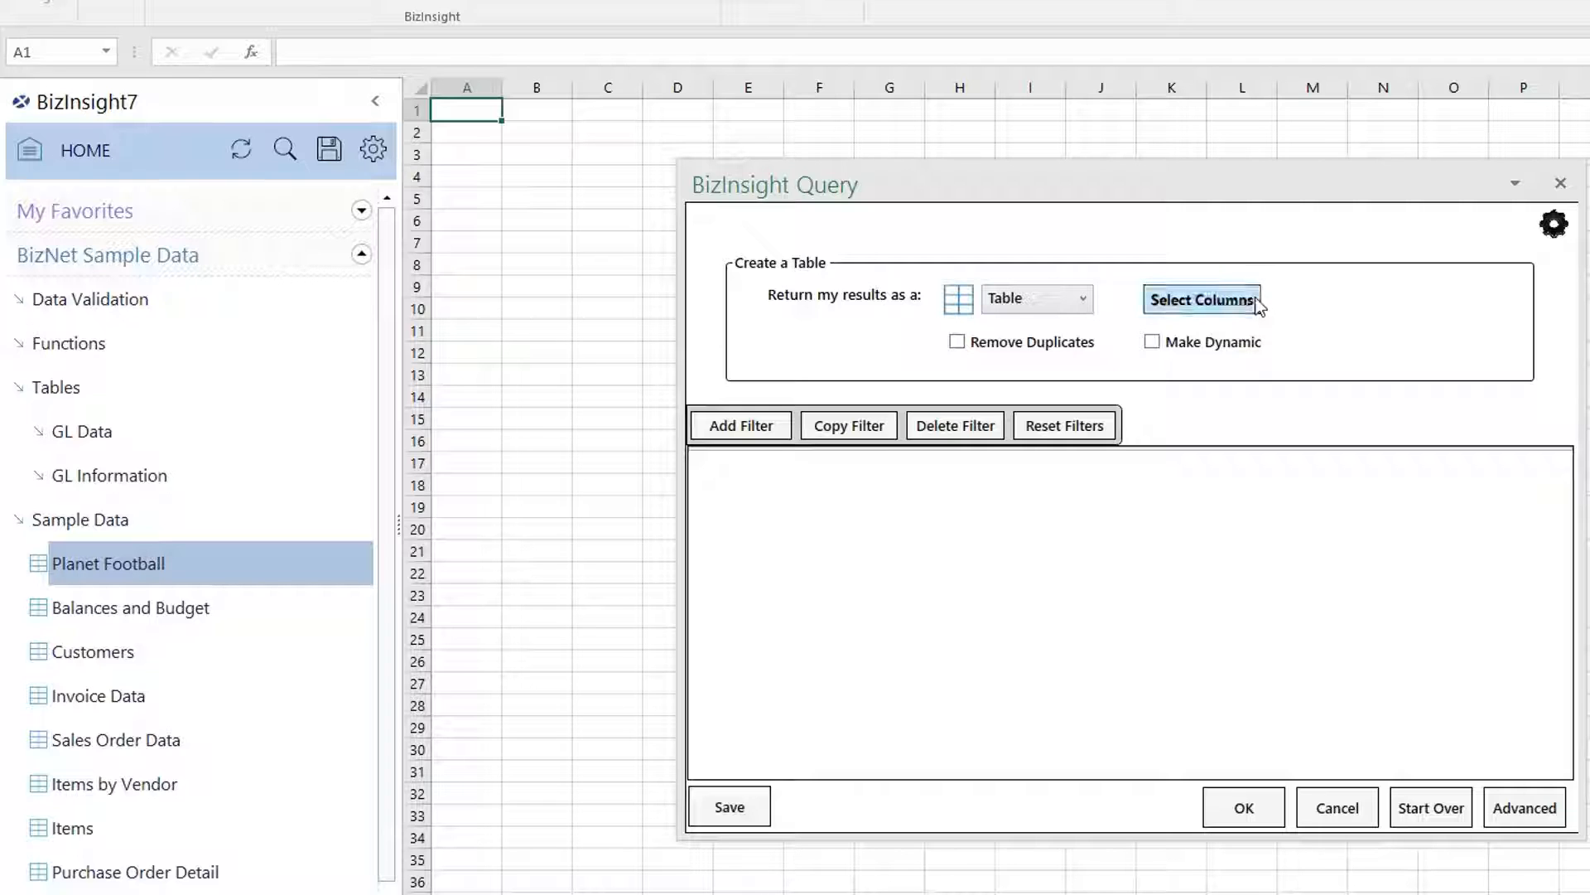
click(1158, 302)
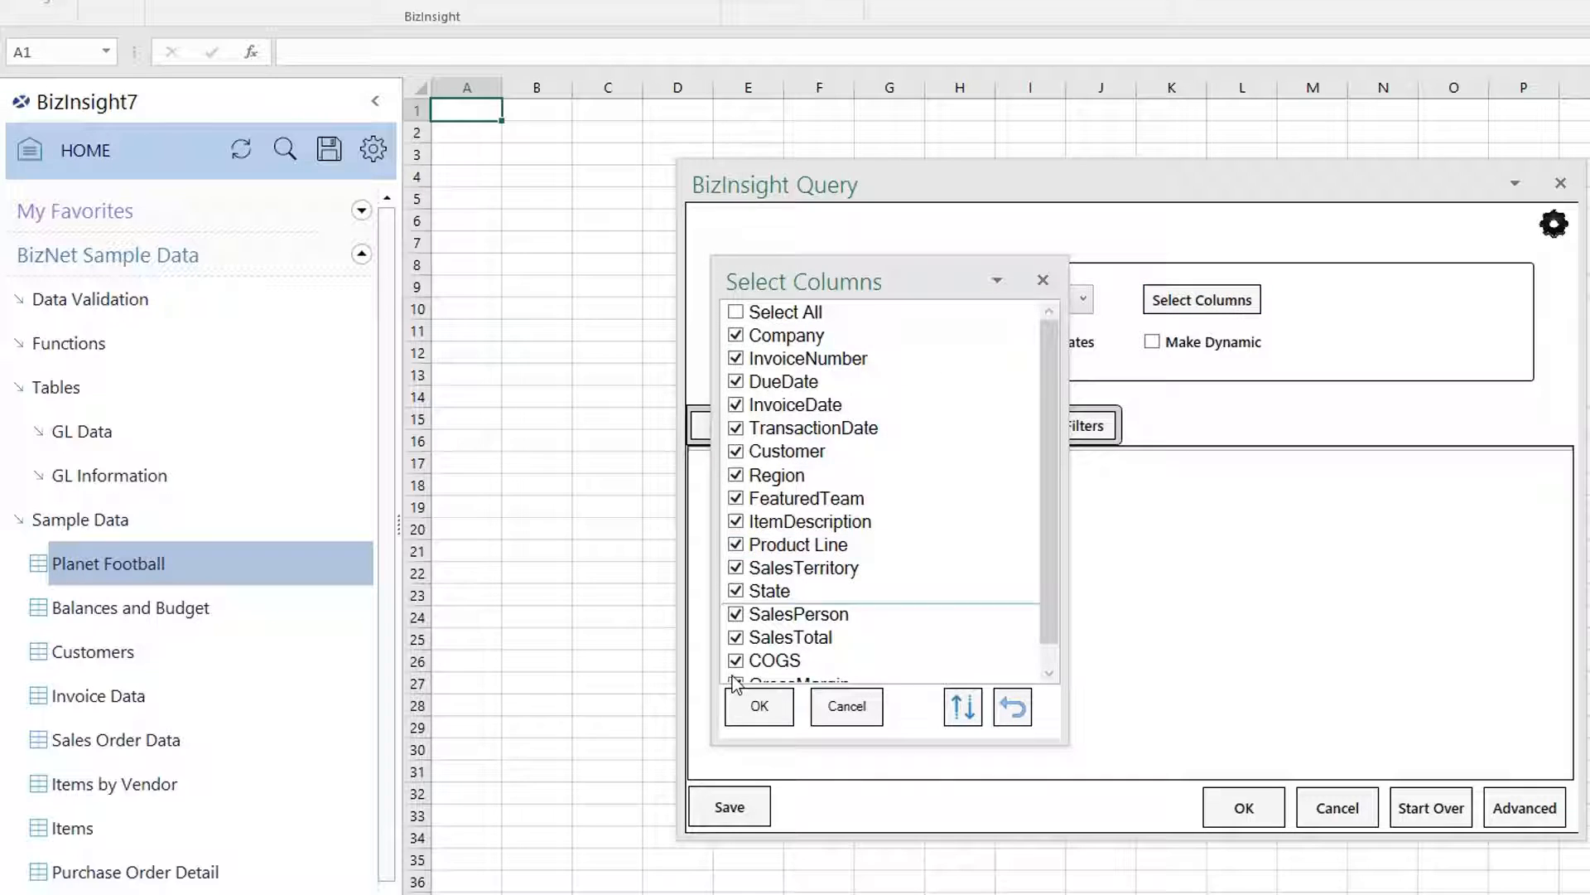
click(736, 313)
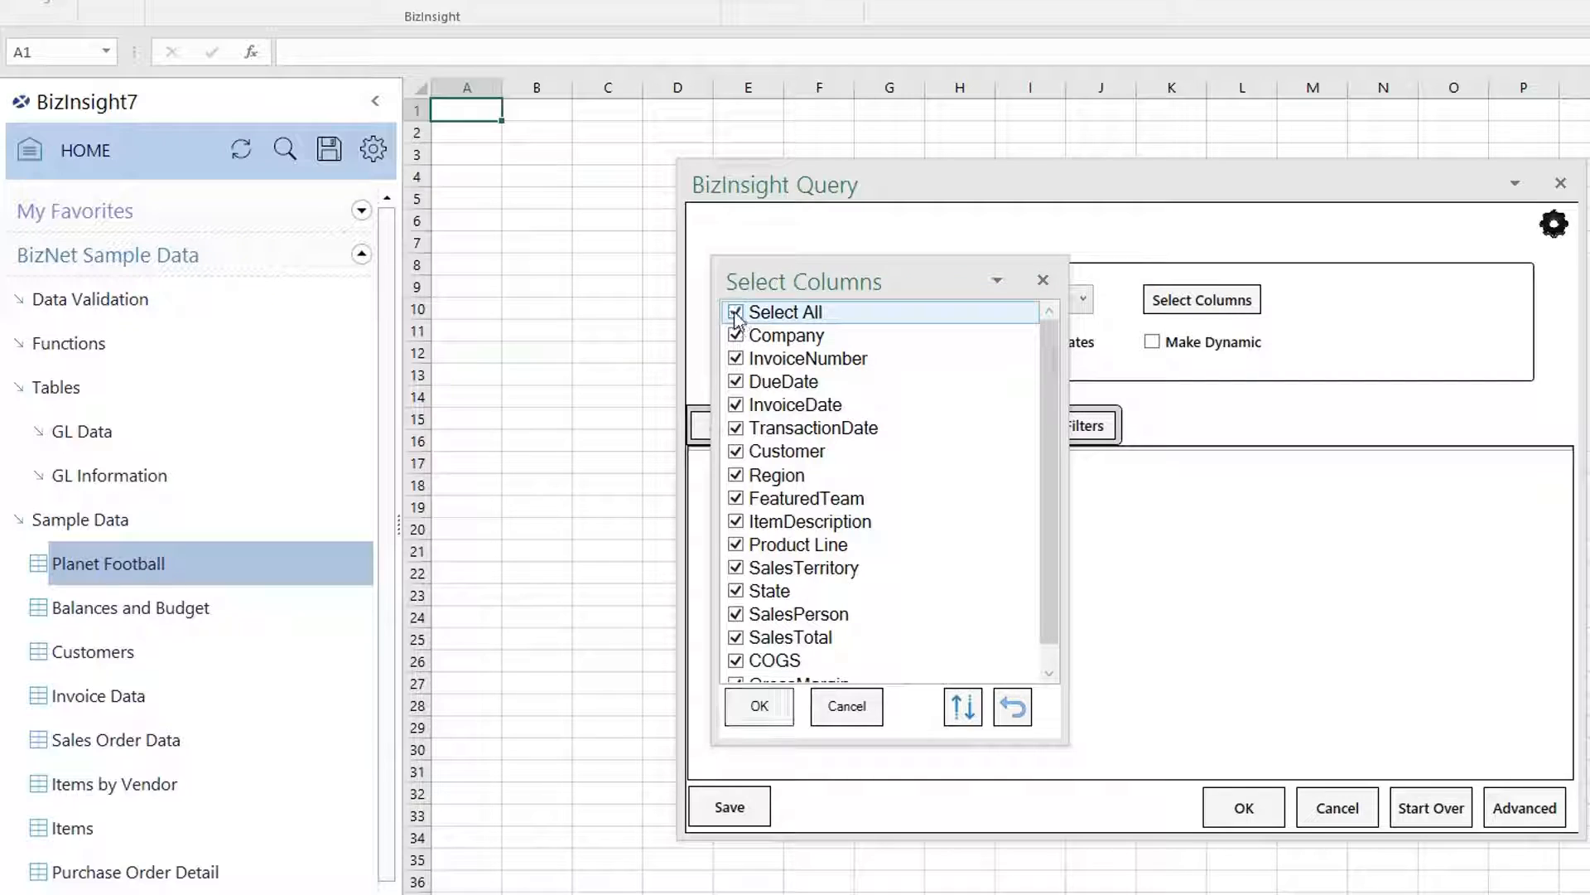
click(736, 312)
click(736, 335)
click(735, 358)
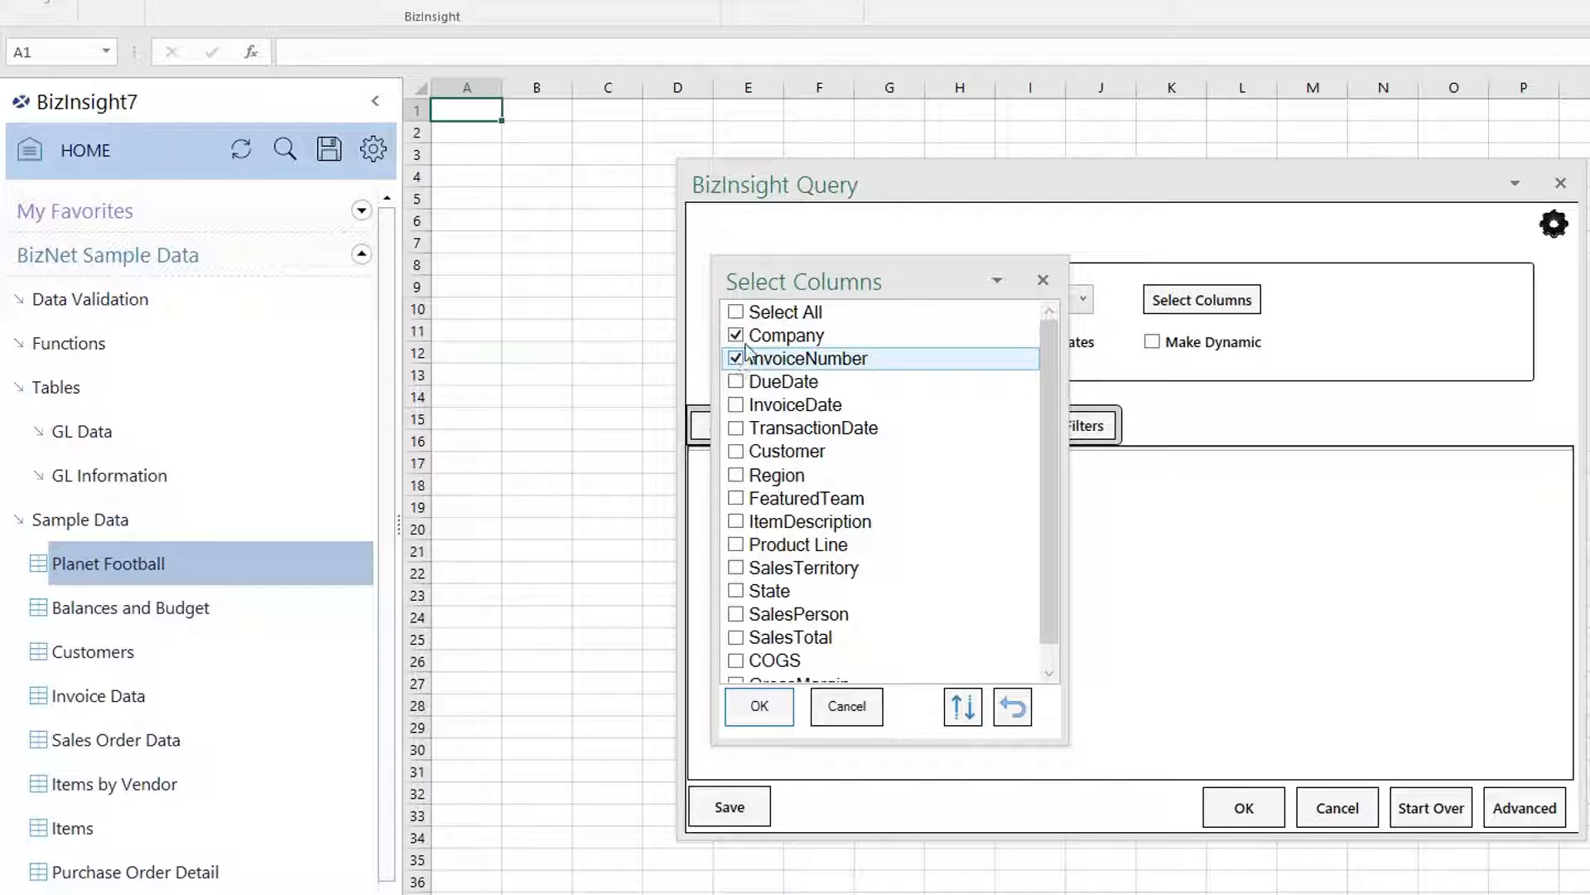
click(735, 312)
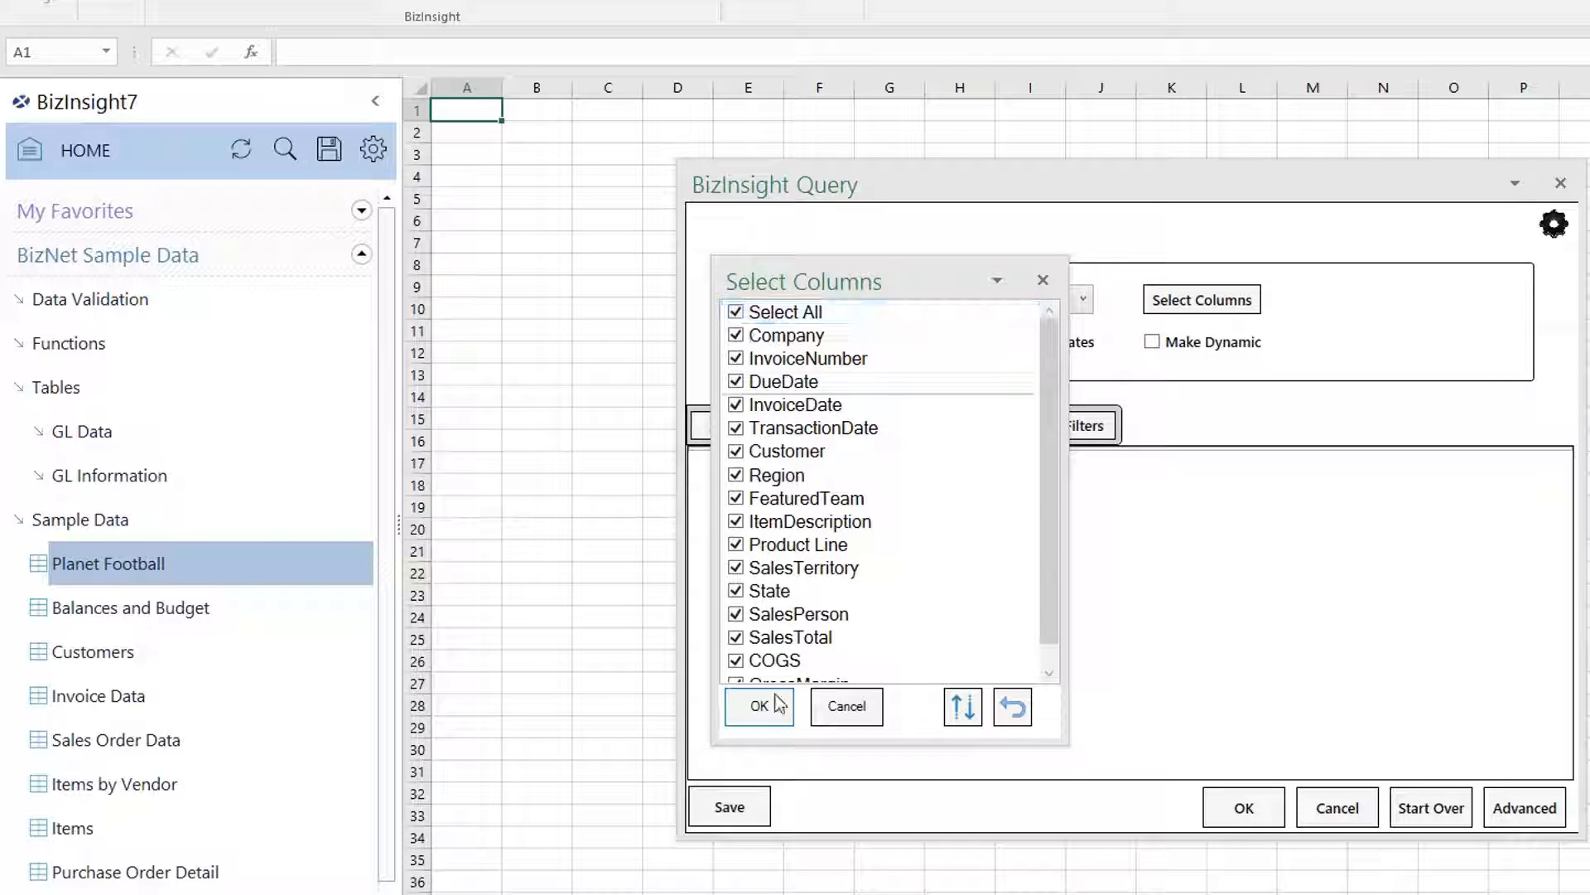
Try ascending and descending column sorts, restore the original order and cancel the column list.
click(961, 710)
click(961, 712)
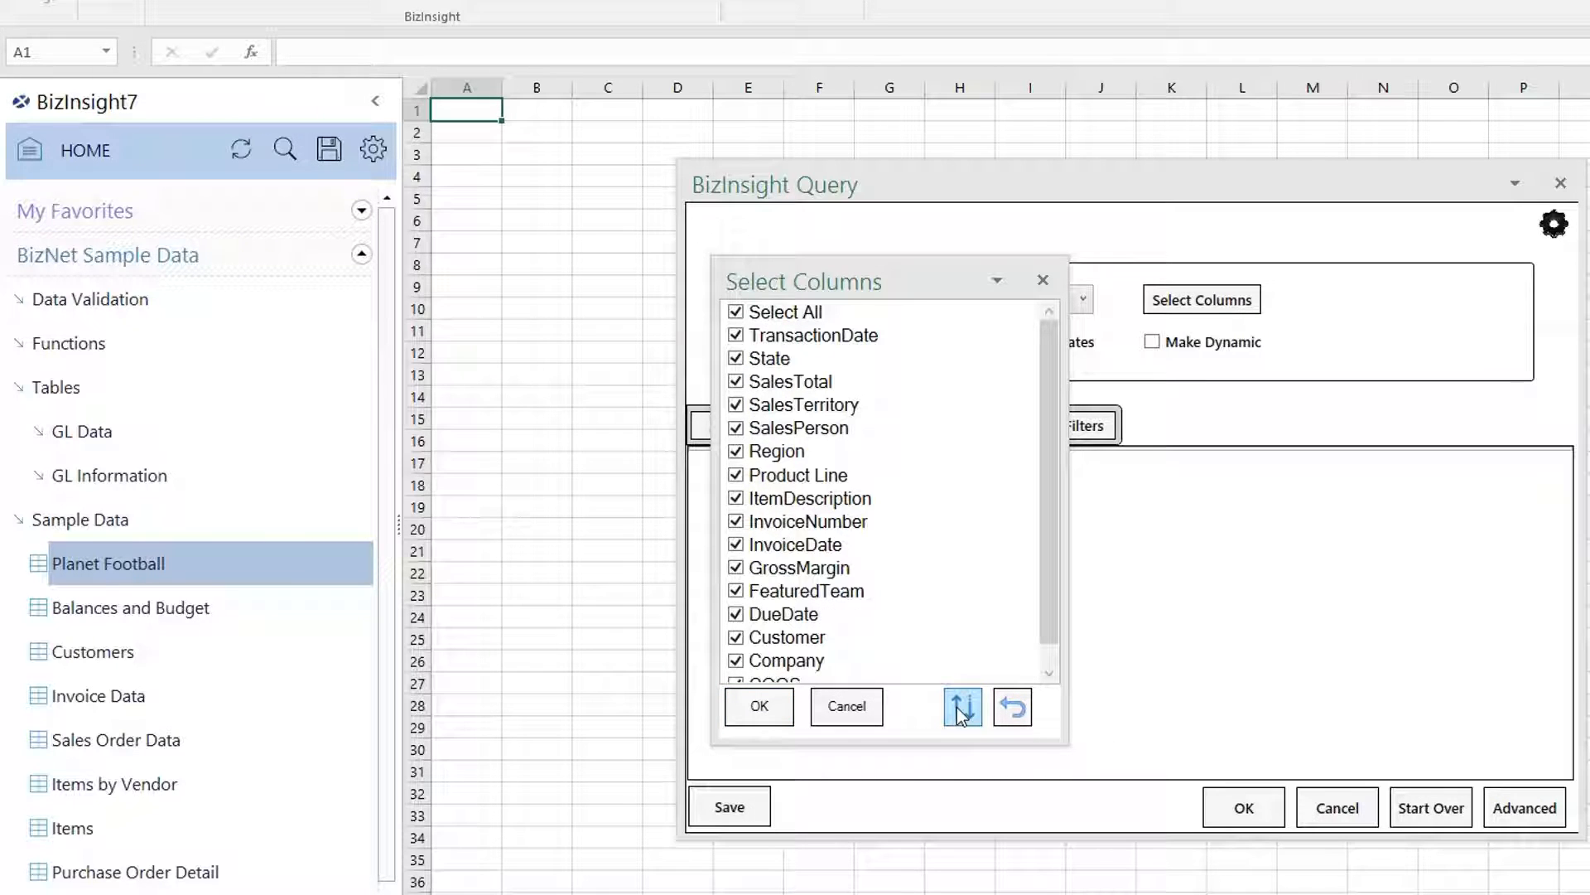
click(961, 712)
click(1015, 714)
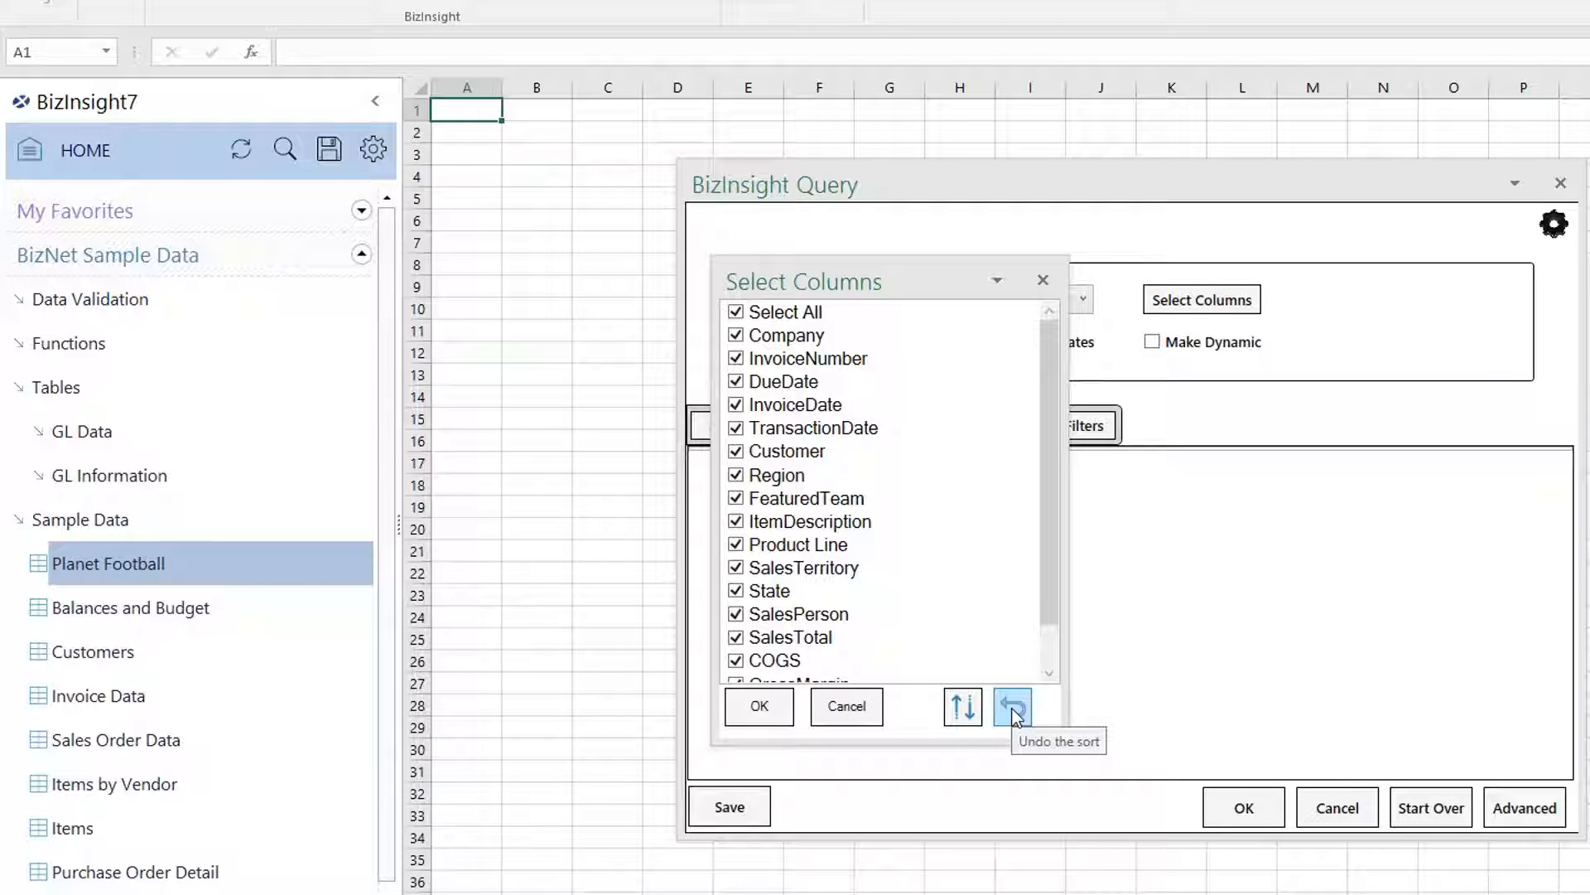
click(866, 706)
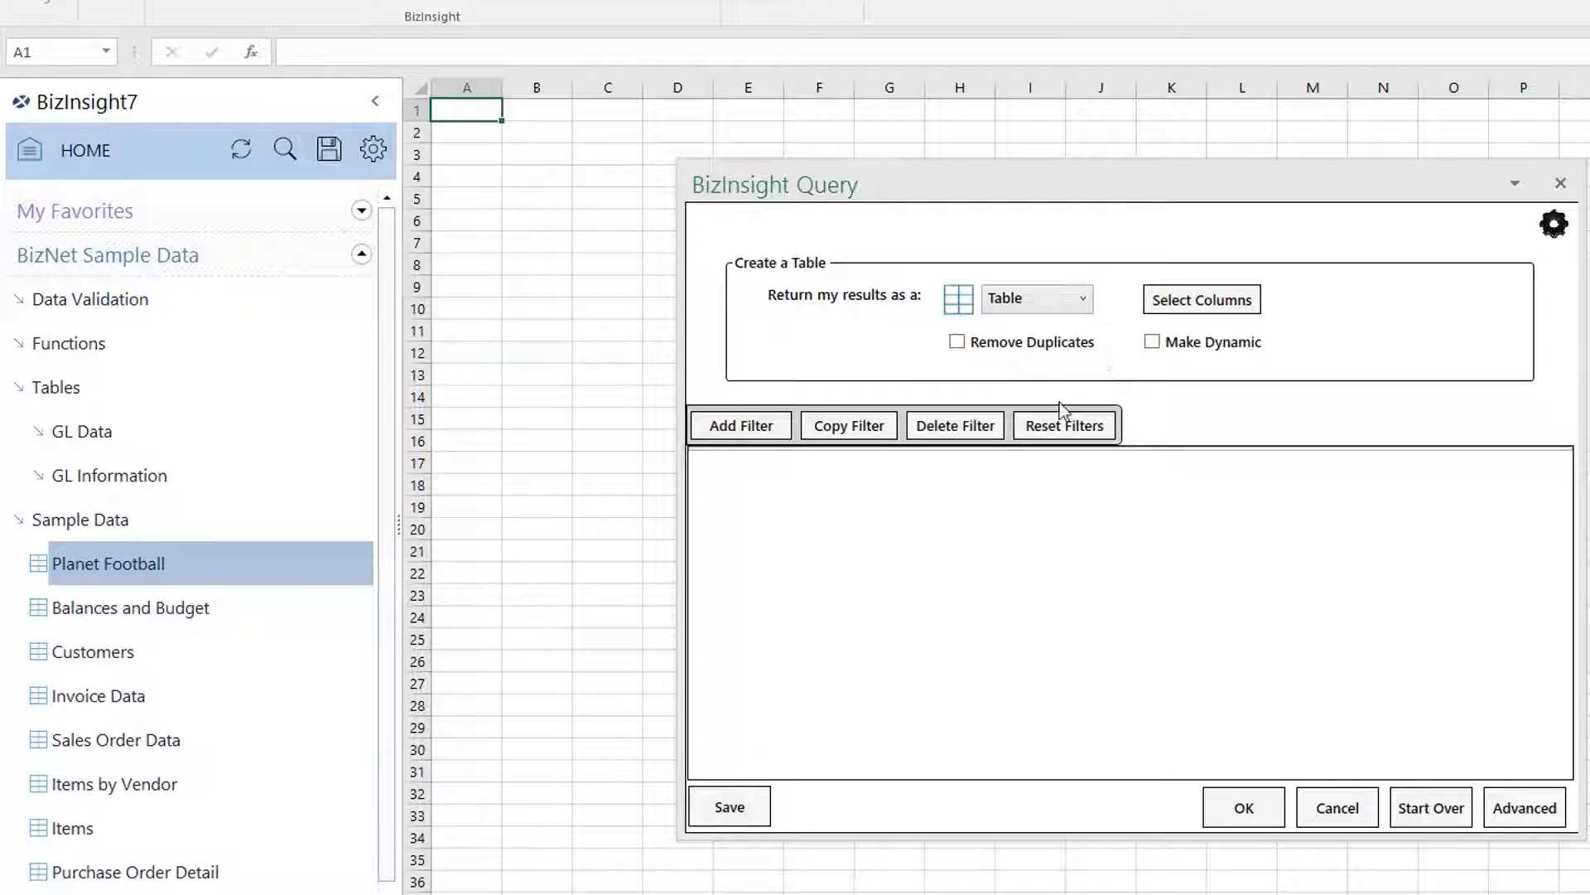
Add a SalesPerson = Captain America filter to the Planet Football query and run it.
click(750, 426)
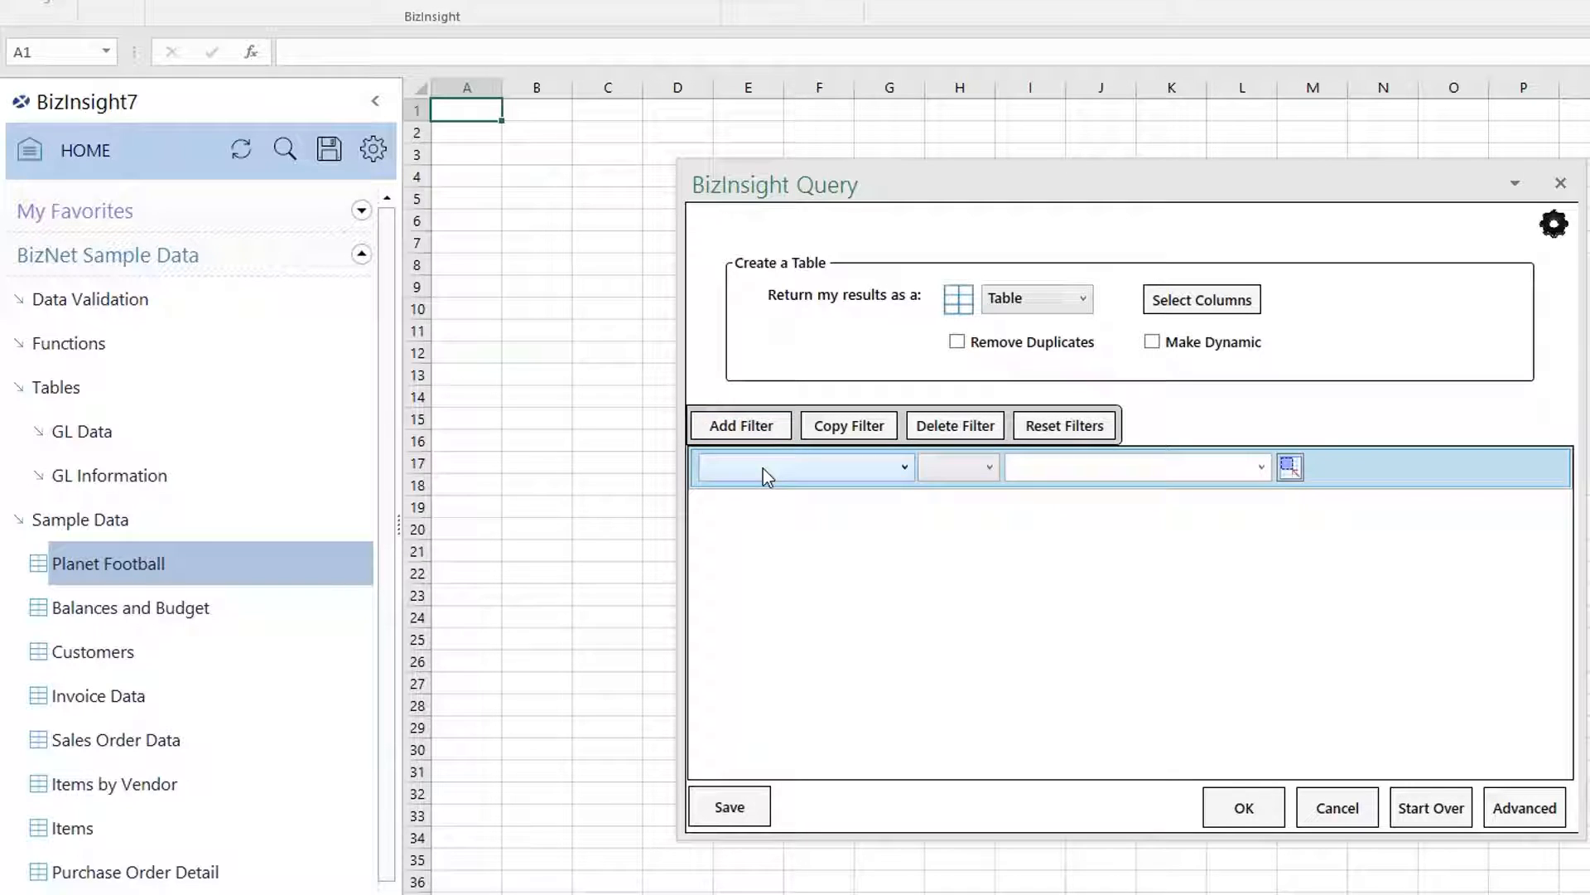
click(762, 468)
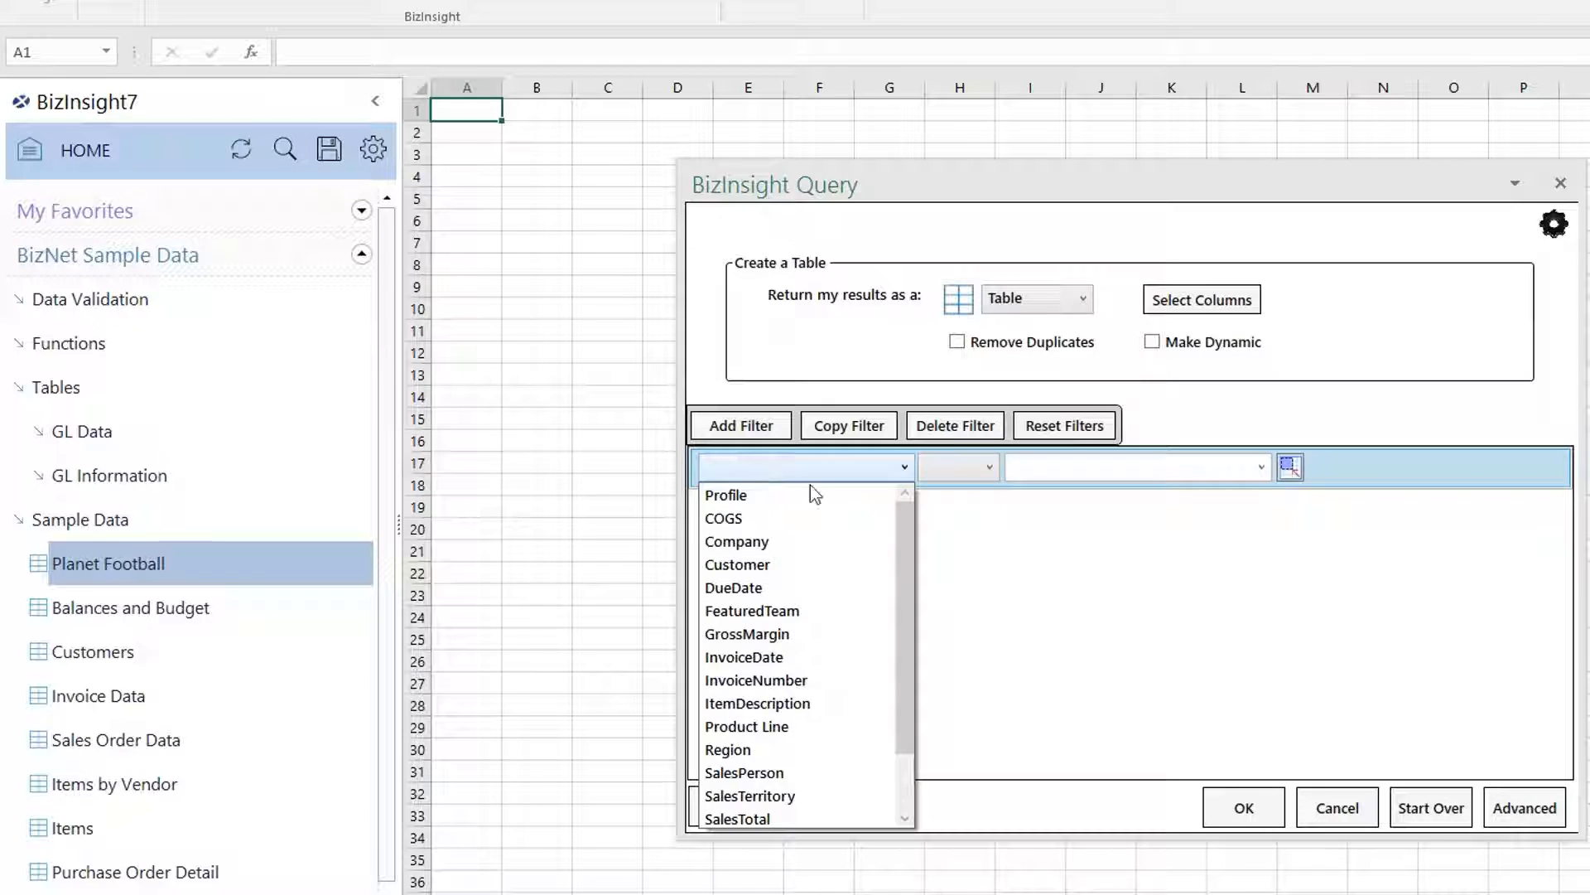
scroll(907, 631, down, 1)
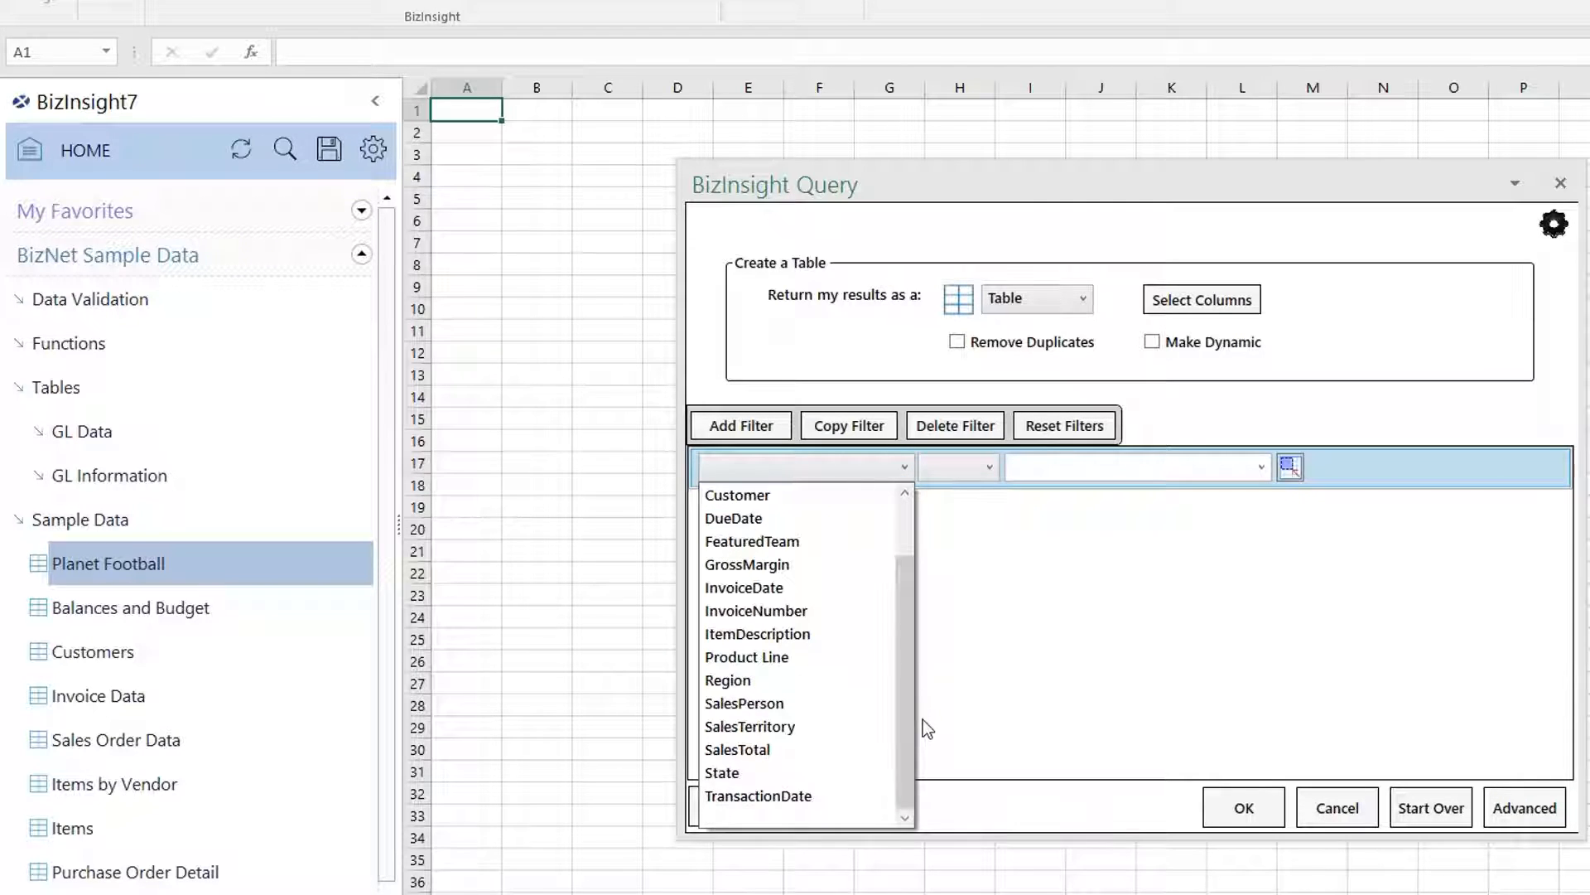
click(780, 704)
click(947, 471)
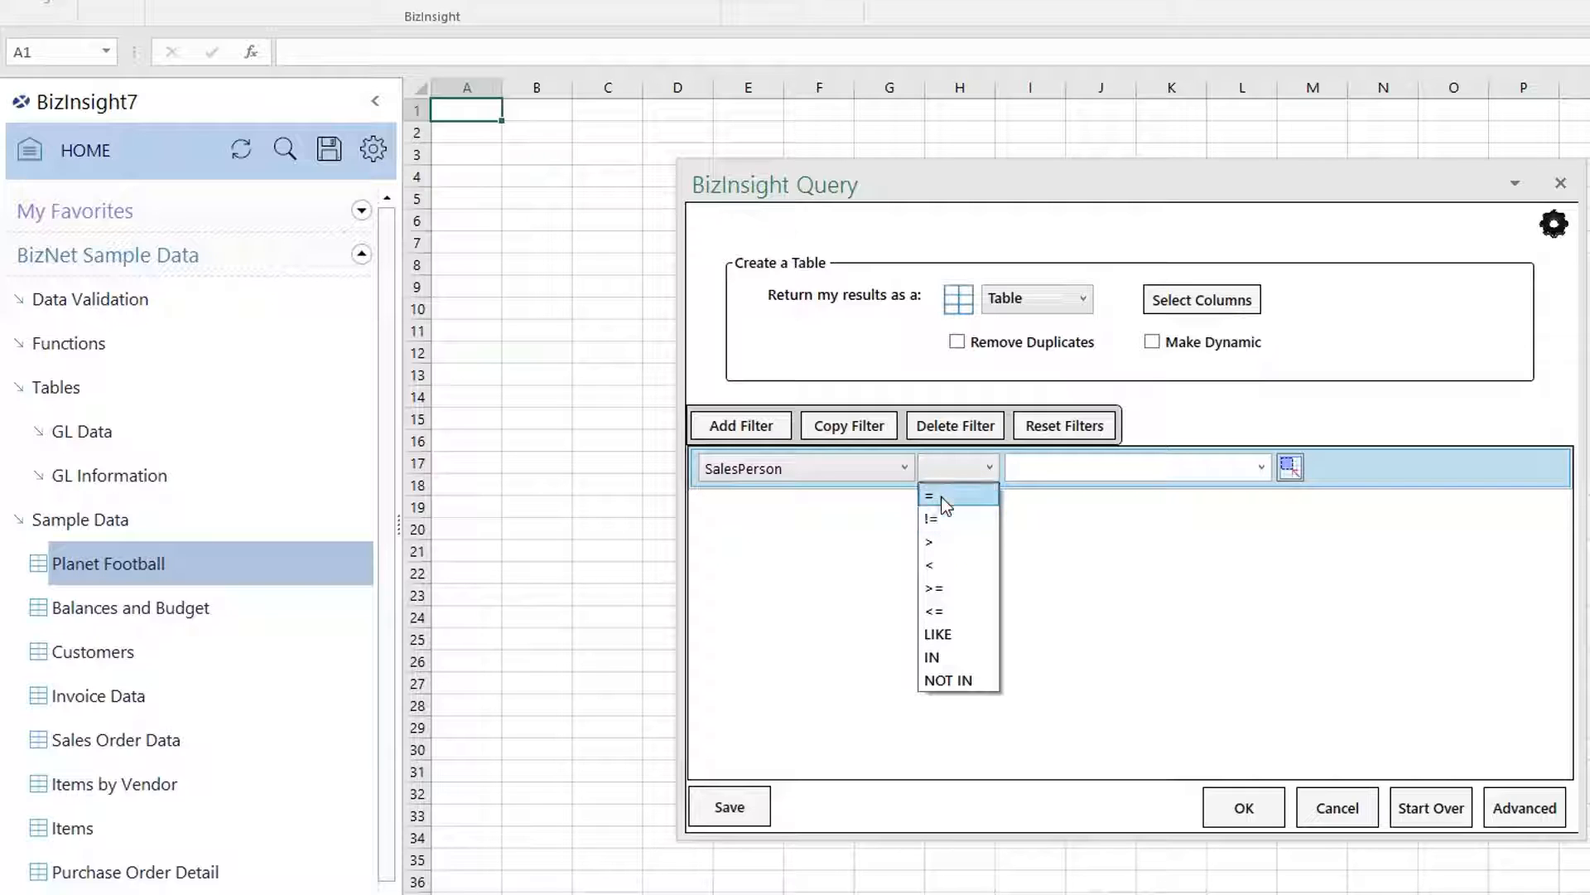
click(946, 483)
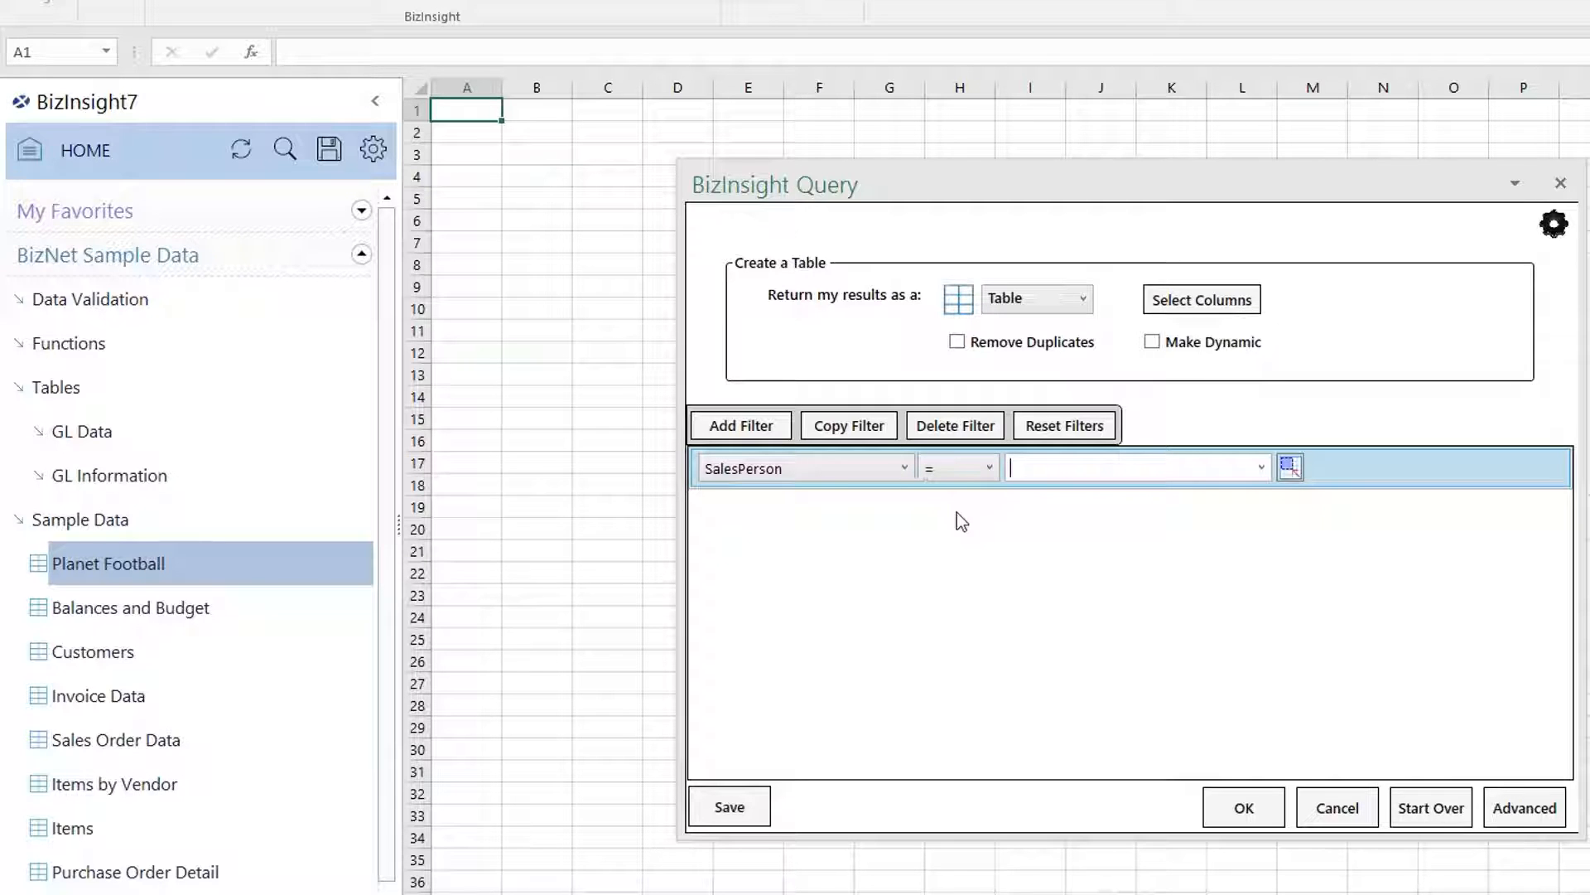
click(1260, 469)
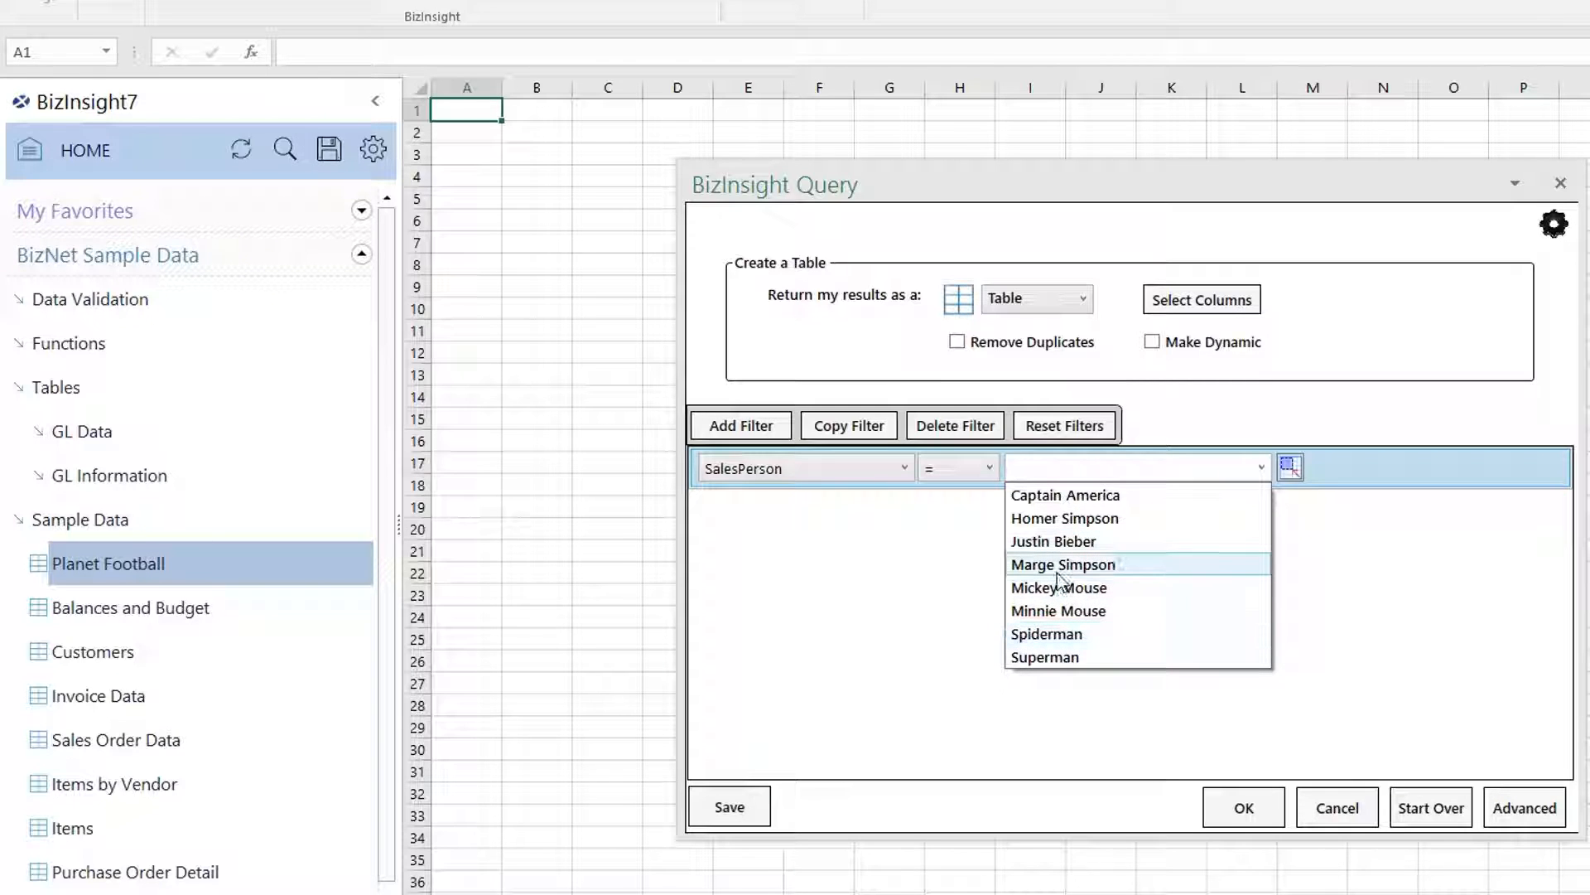
click(1053, 501)
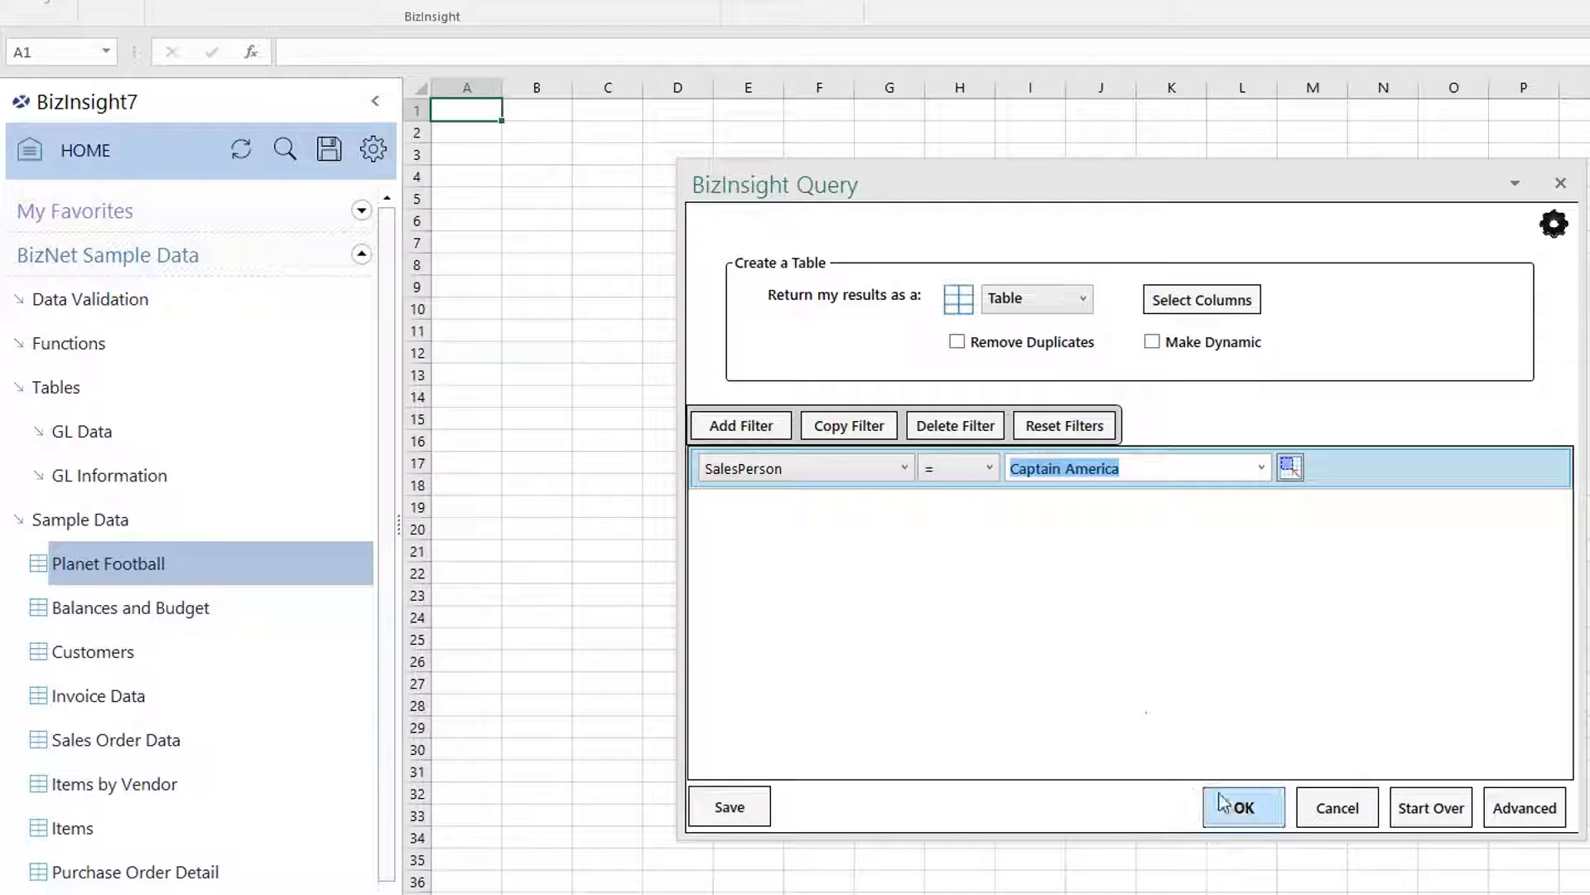
click(1234, 814)
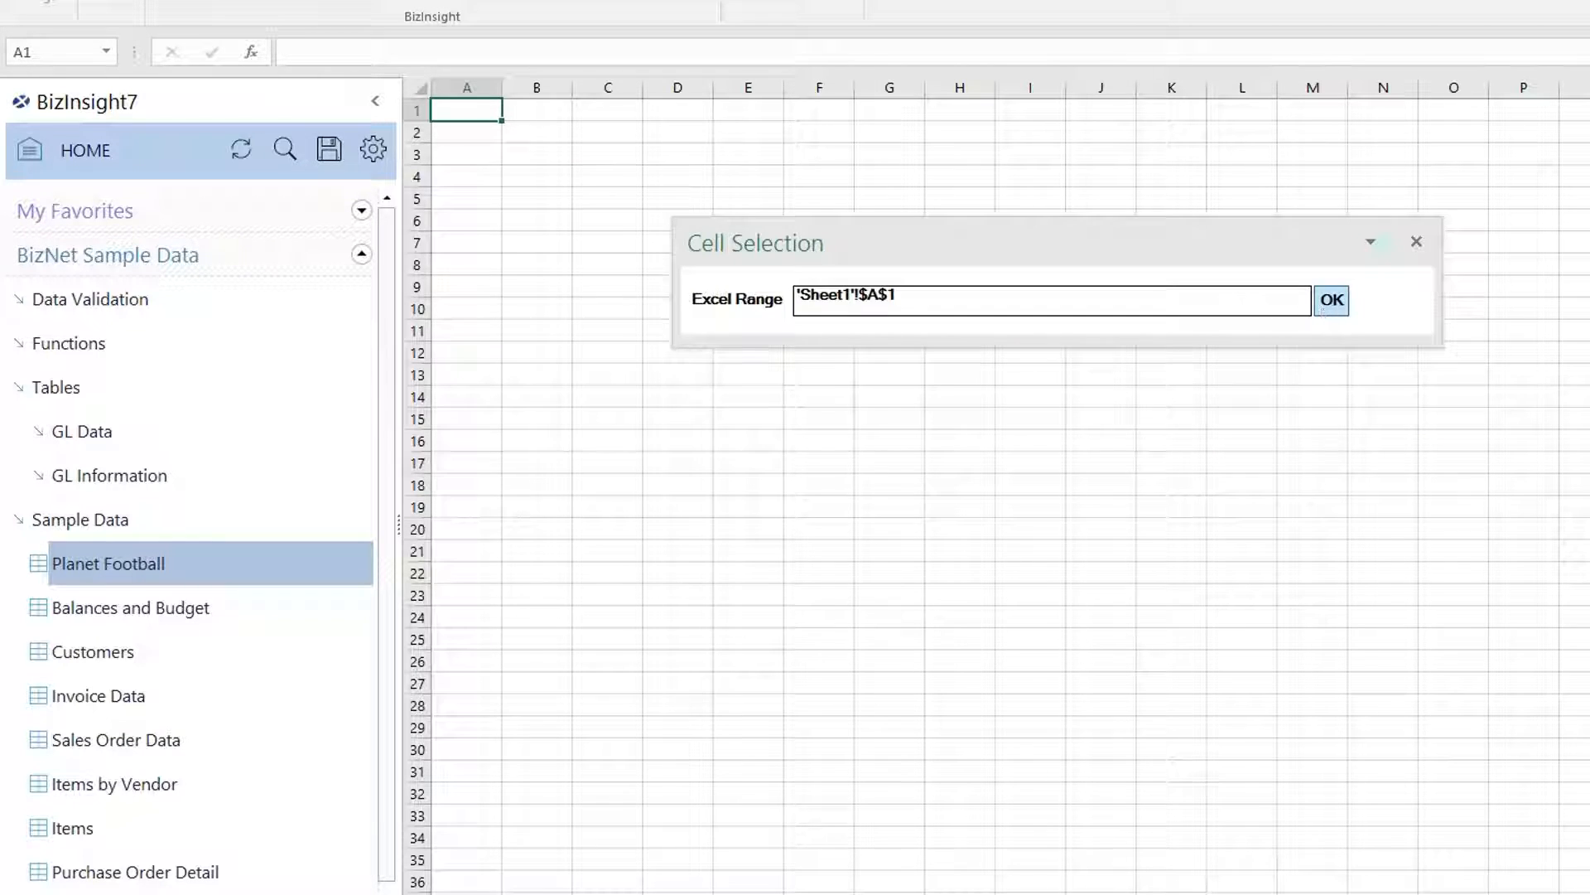
Load the results at Sheet1!A1, autofit all columns, then add a new blank worksheet.
click(1331, 298)
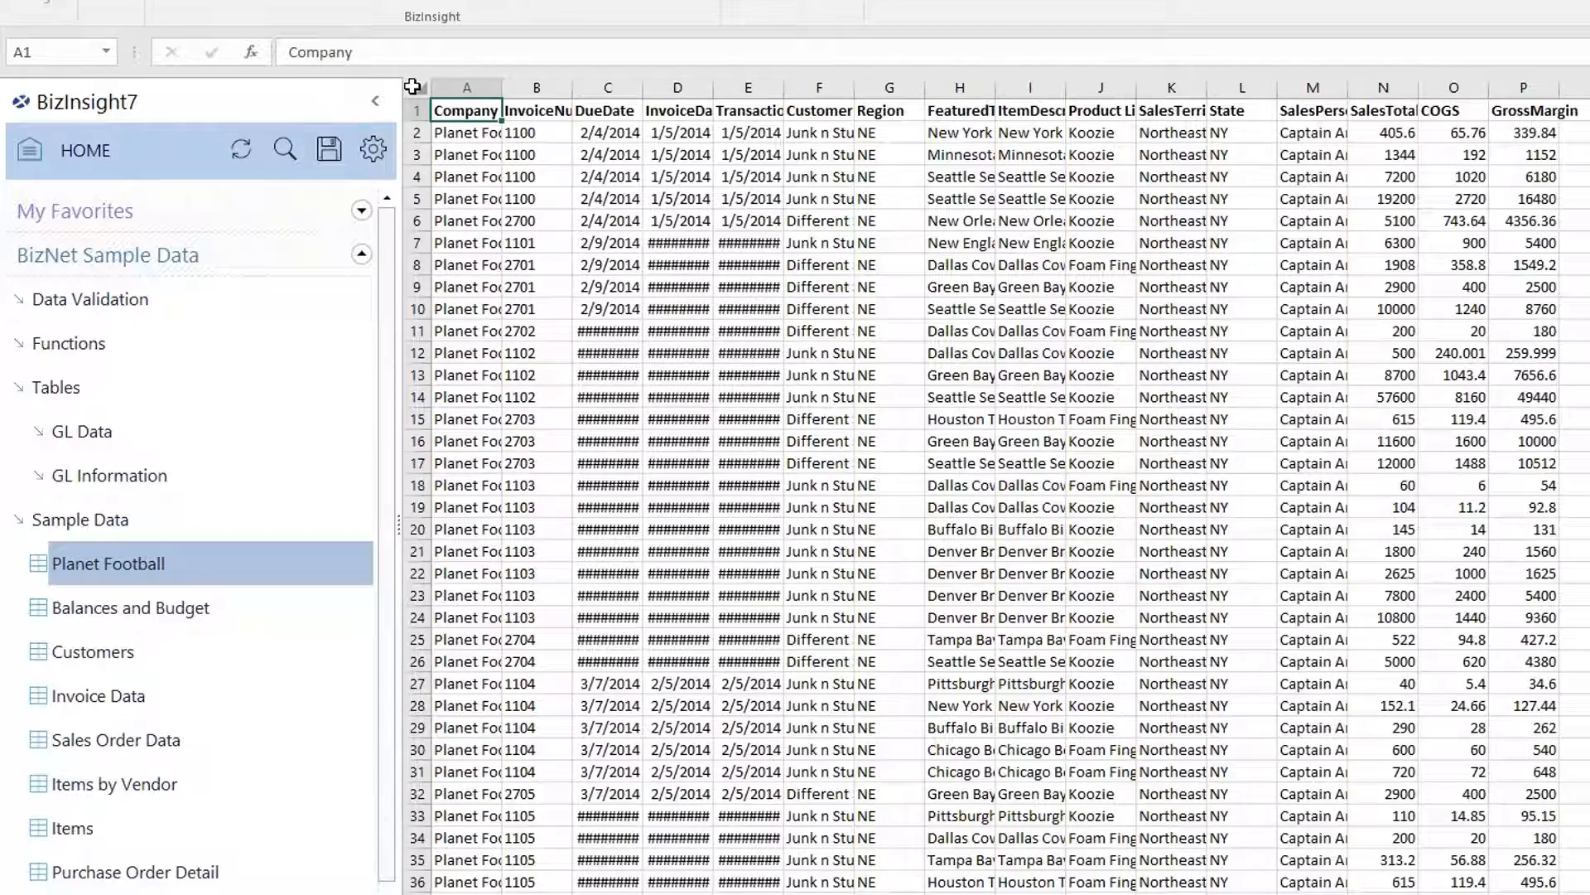
click(413, 87)
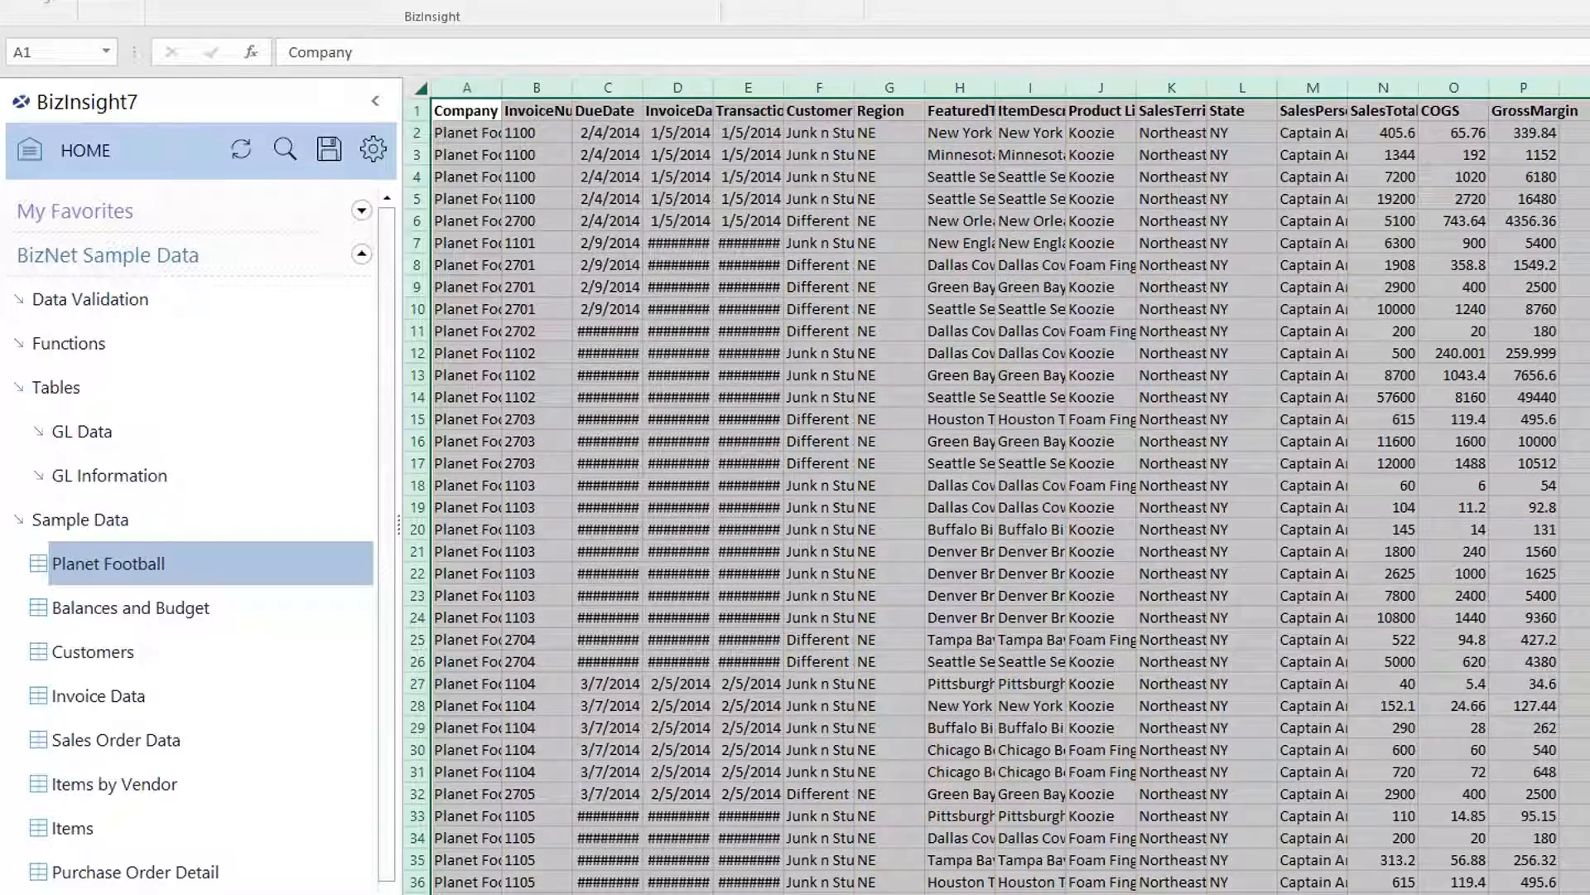
double_click(502, 87)
click(557, 195)
click(530, 116)
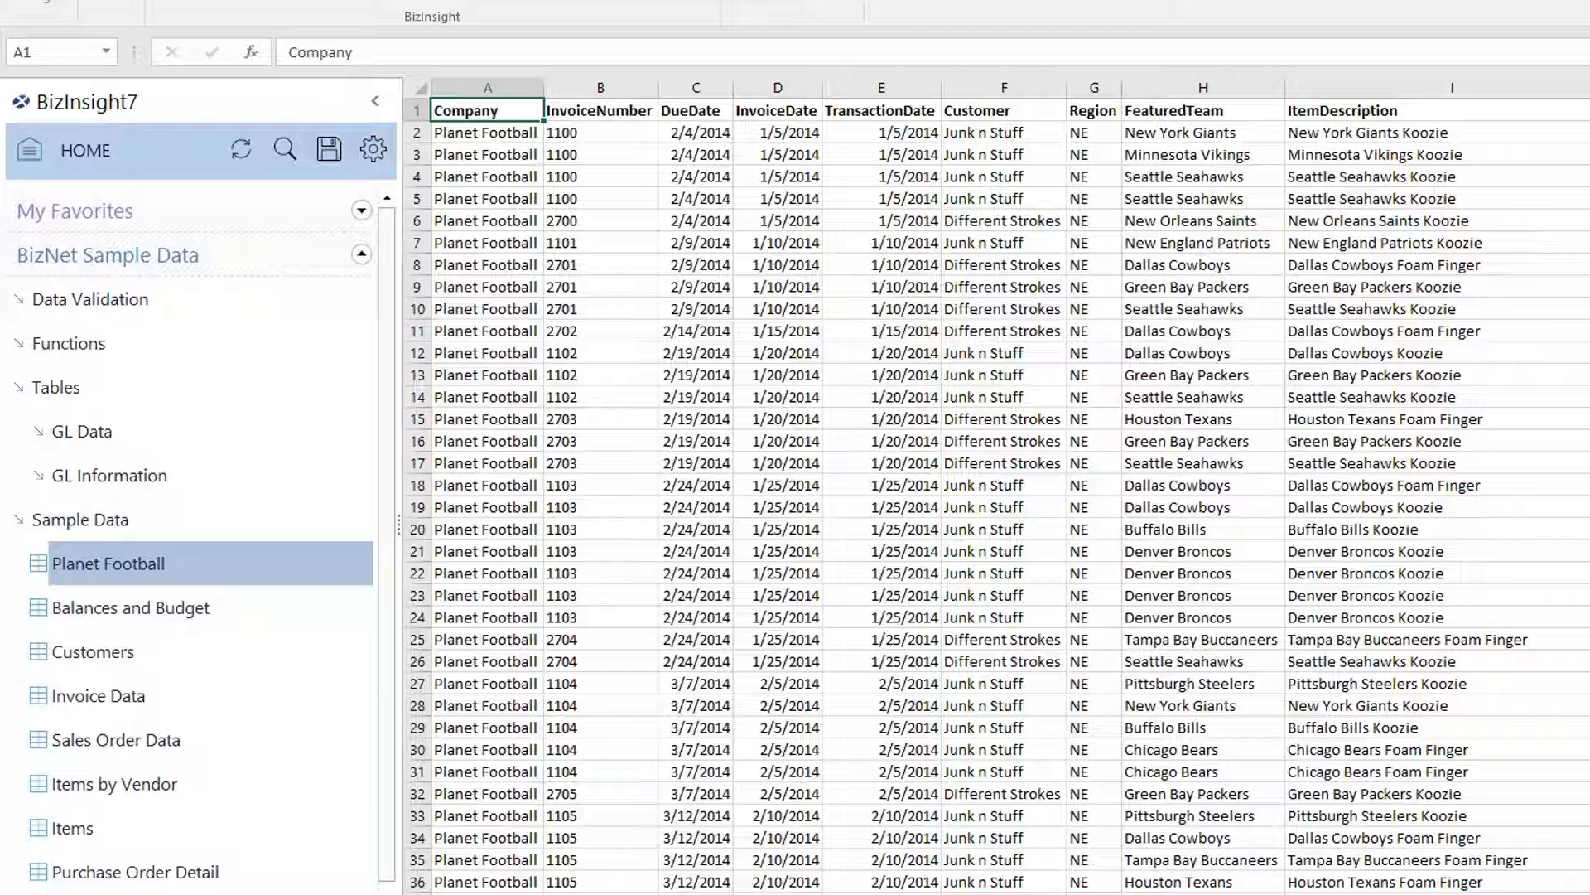
key(shift+F11)
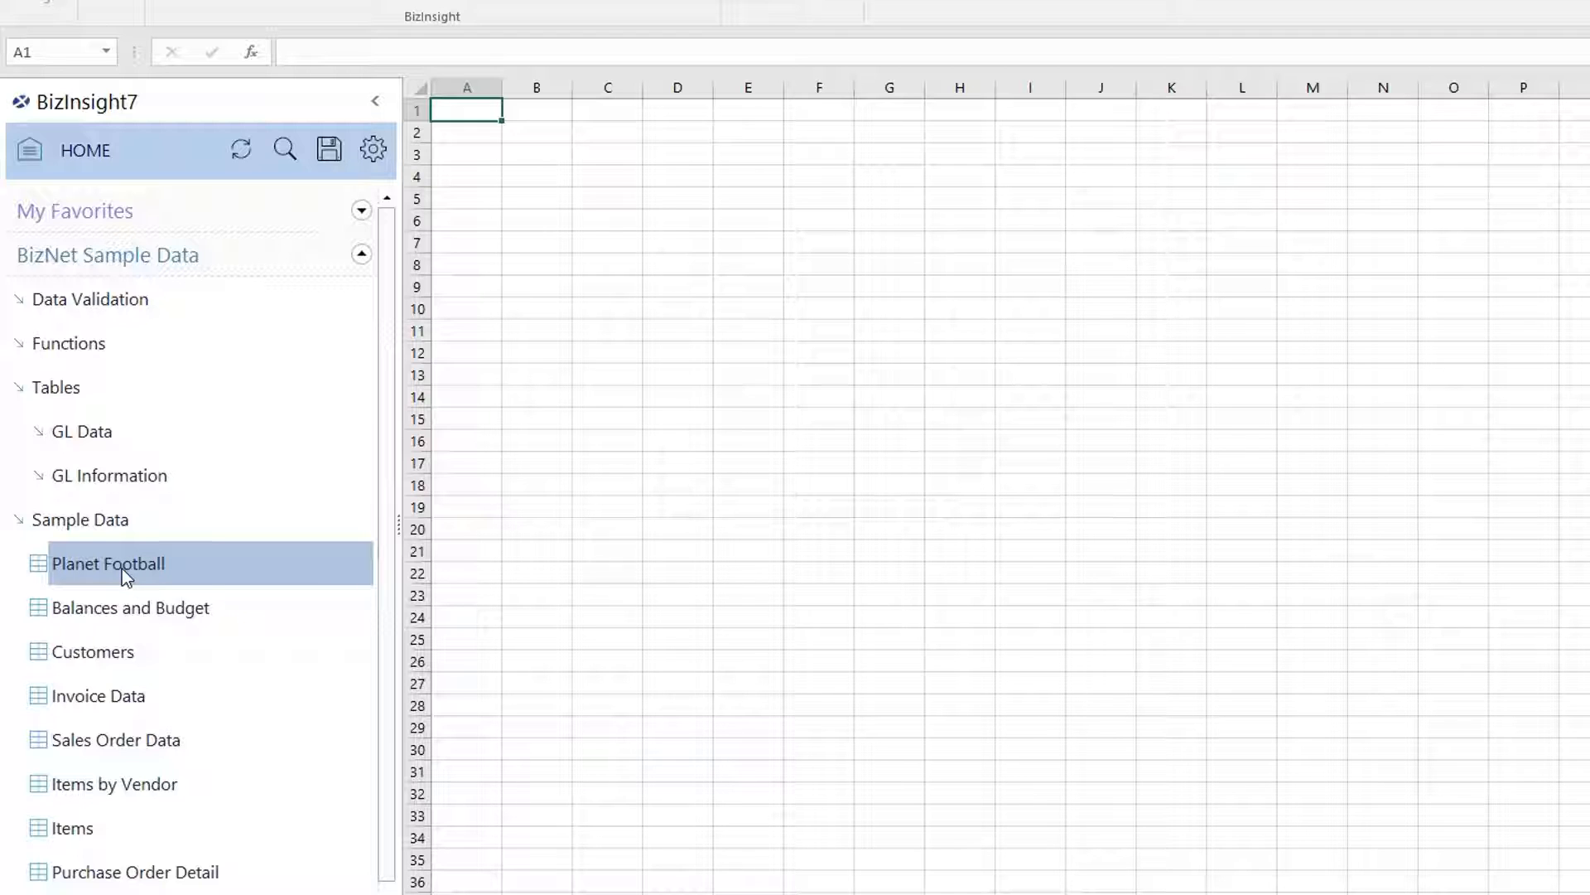
Drop Planet Football on the sheet, filter SalesPerson = Captain America, and start saving it.
drag(122, 568, 471, 129)
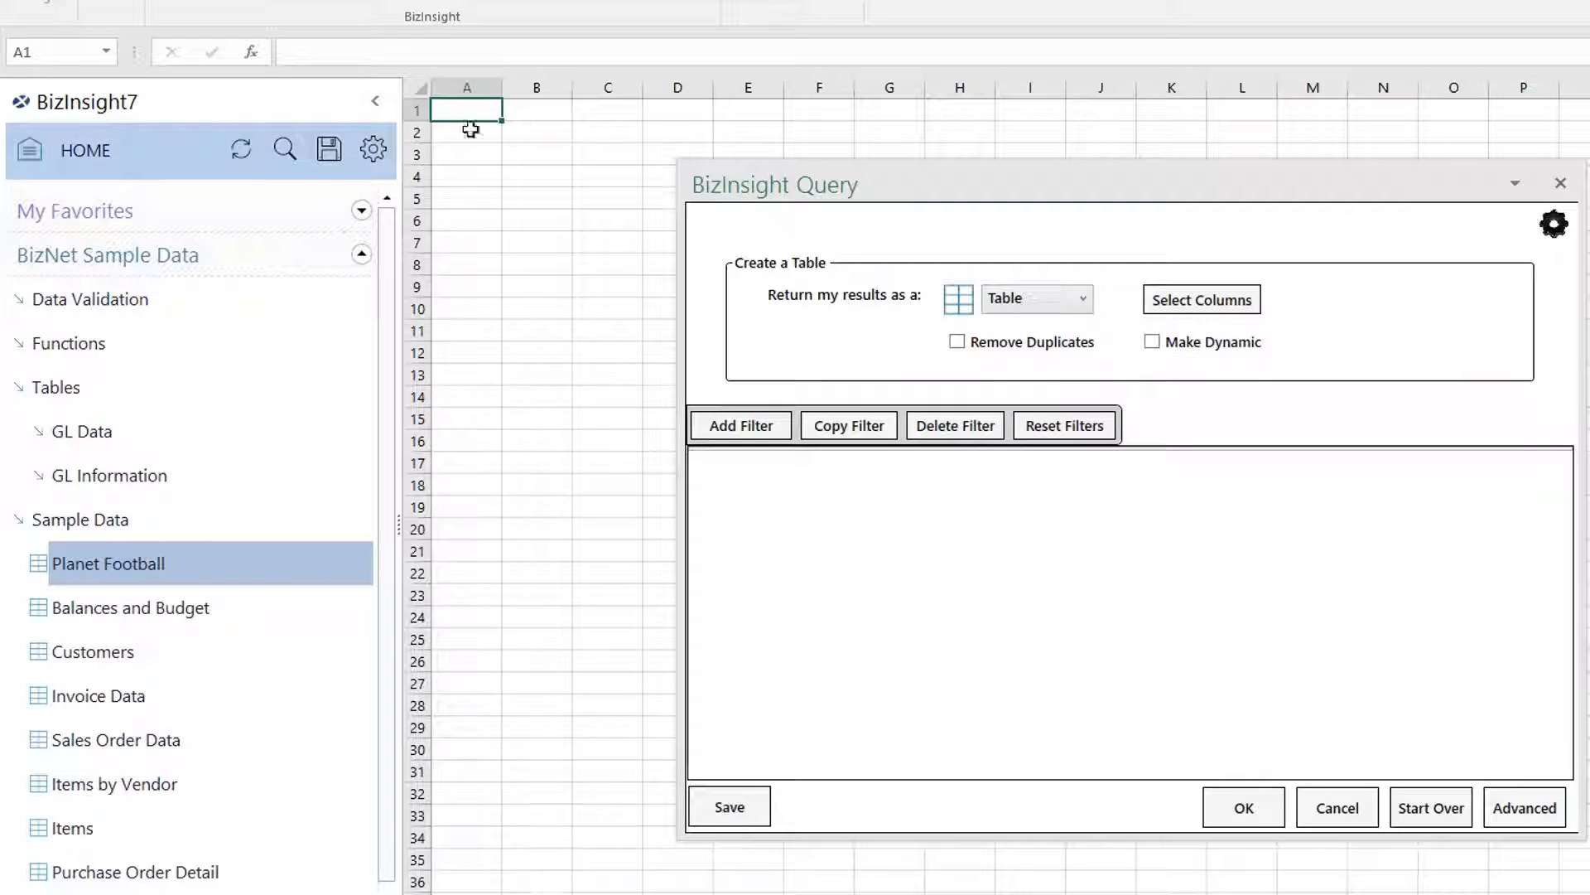
click(702, 427)
click(739, 469)
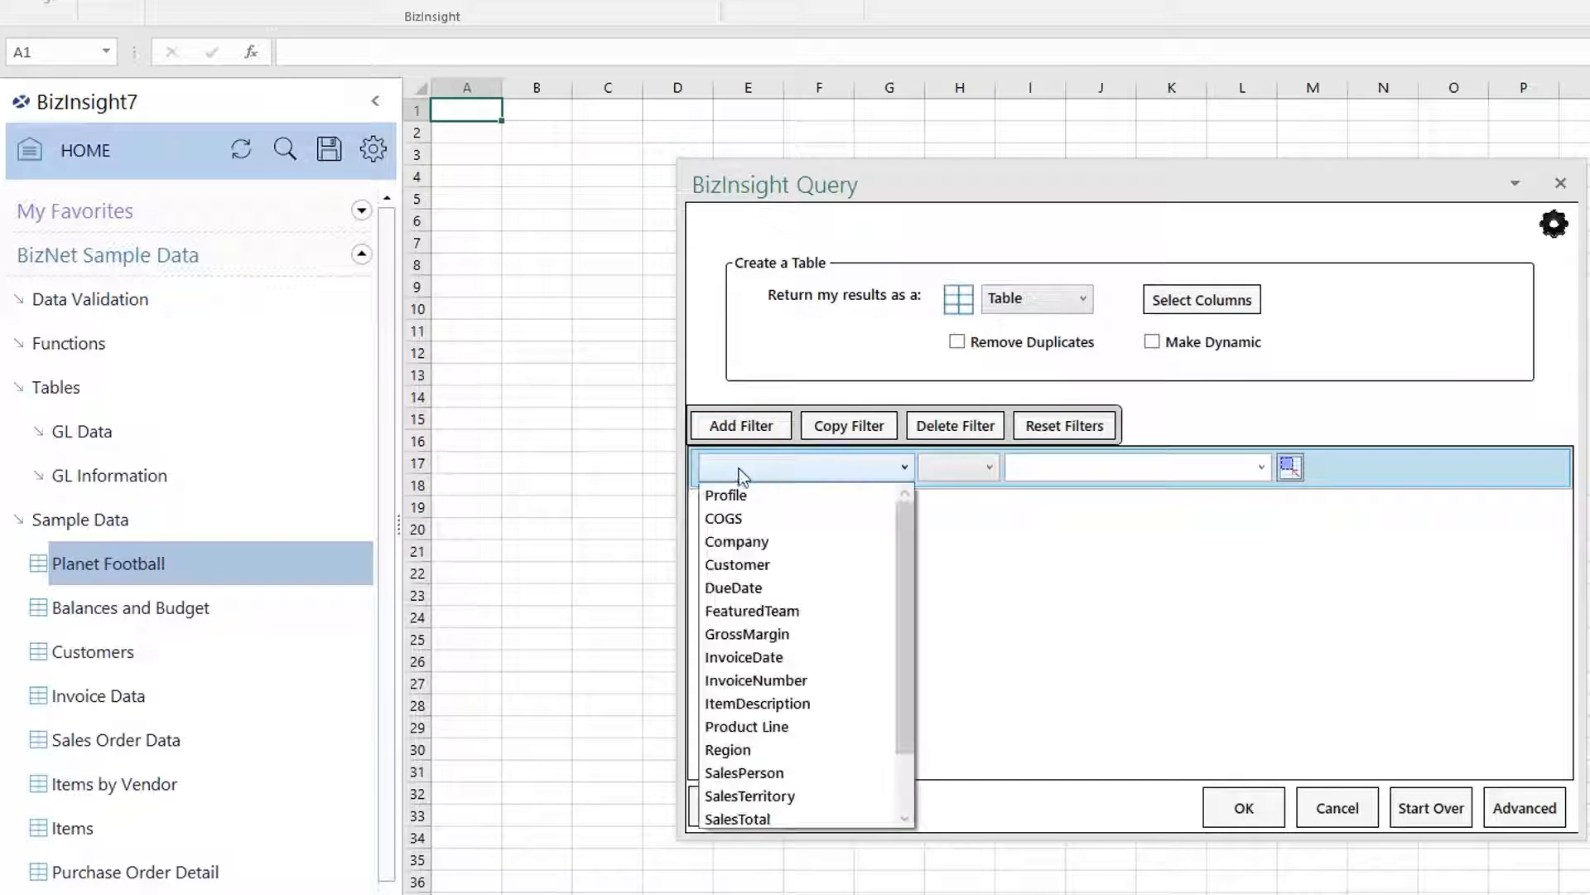
scroll(787, 778, down, 1)
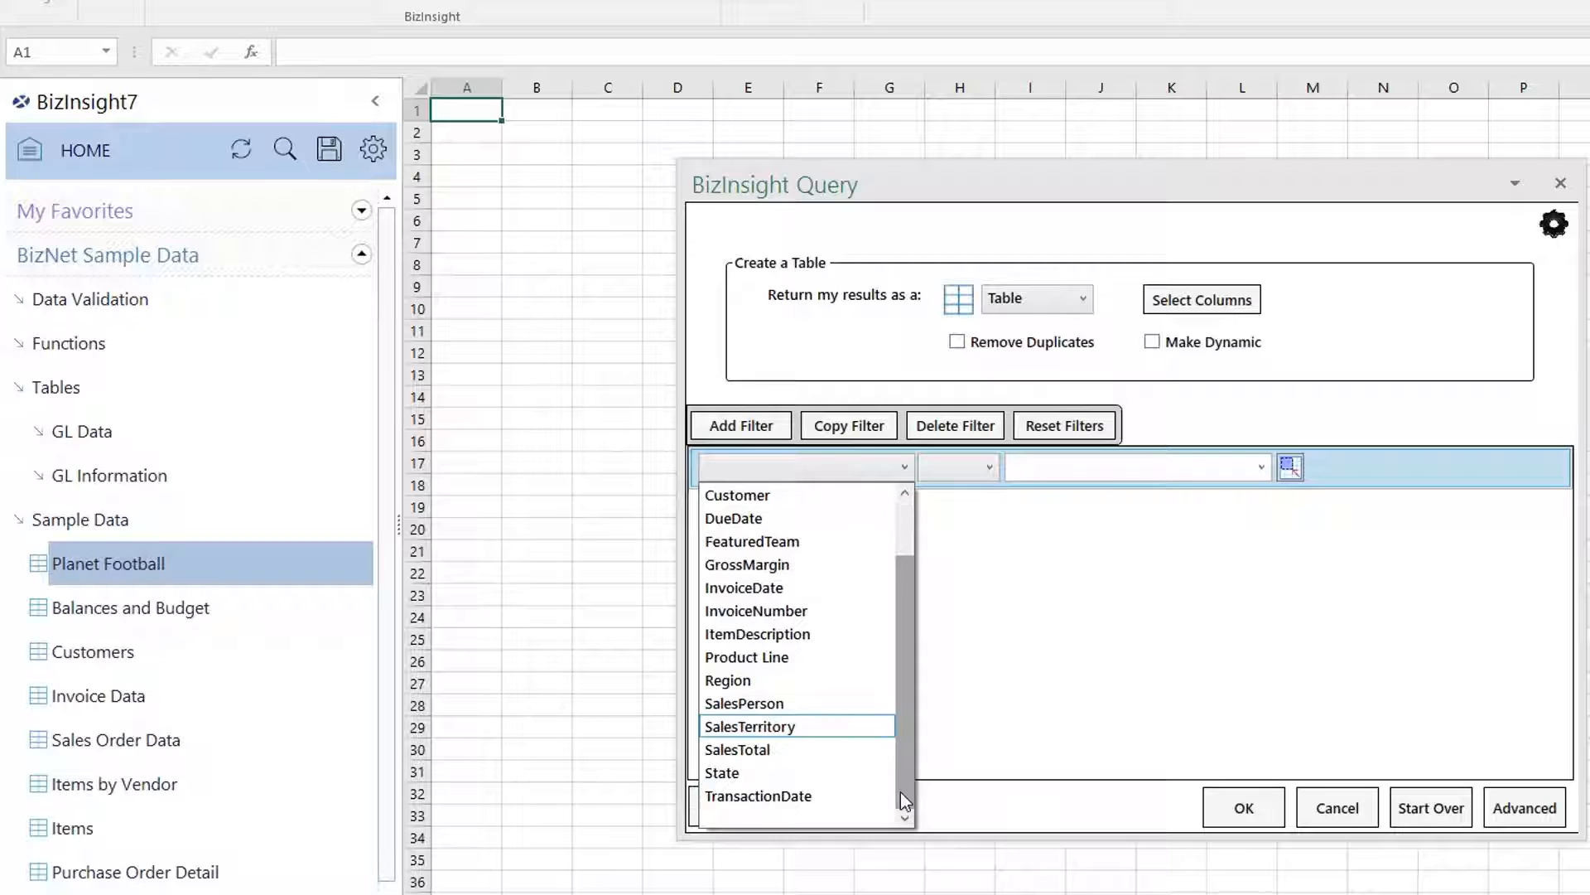
click(778, 706)
click(948, 470)
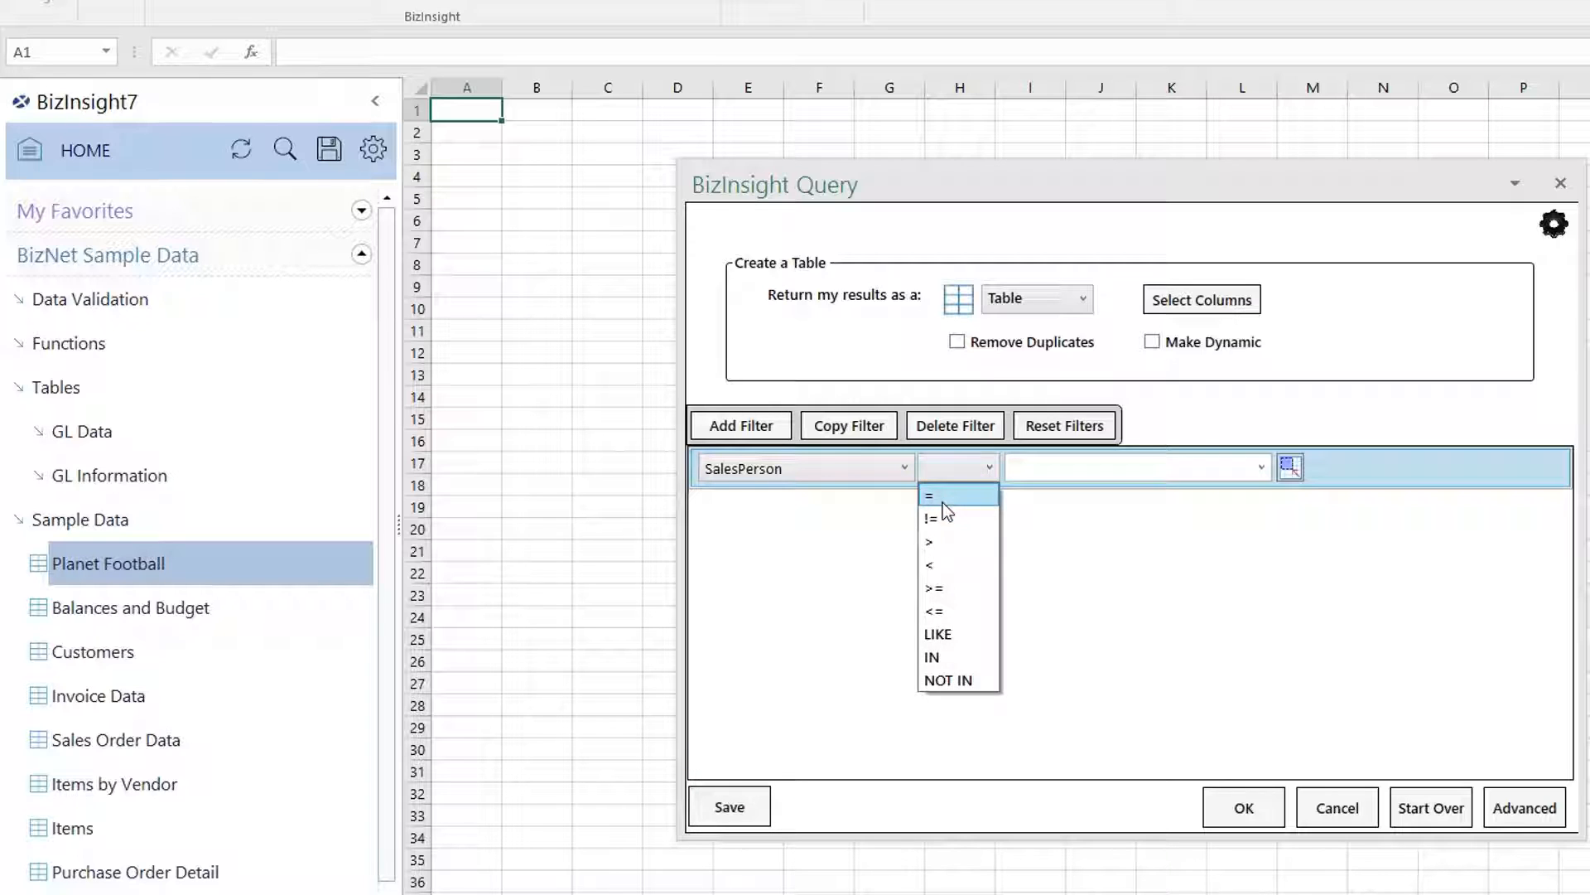
click(943, 500)
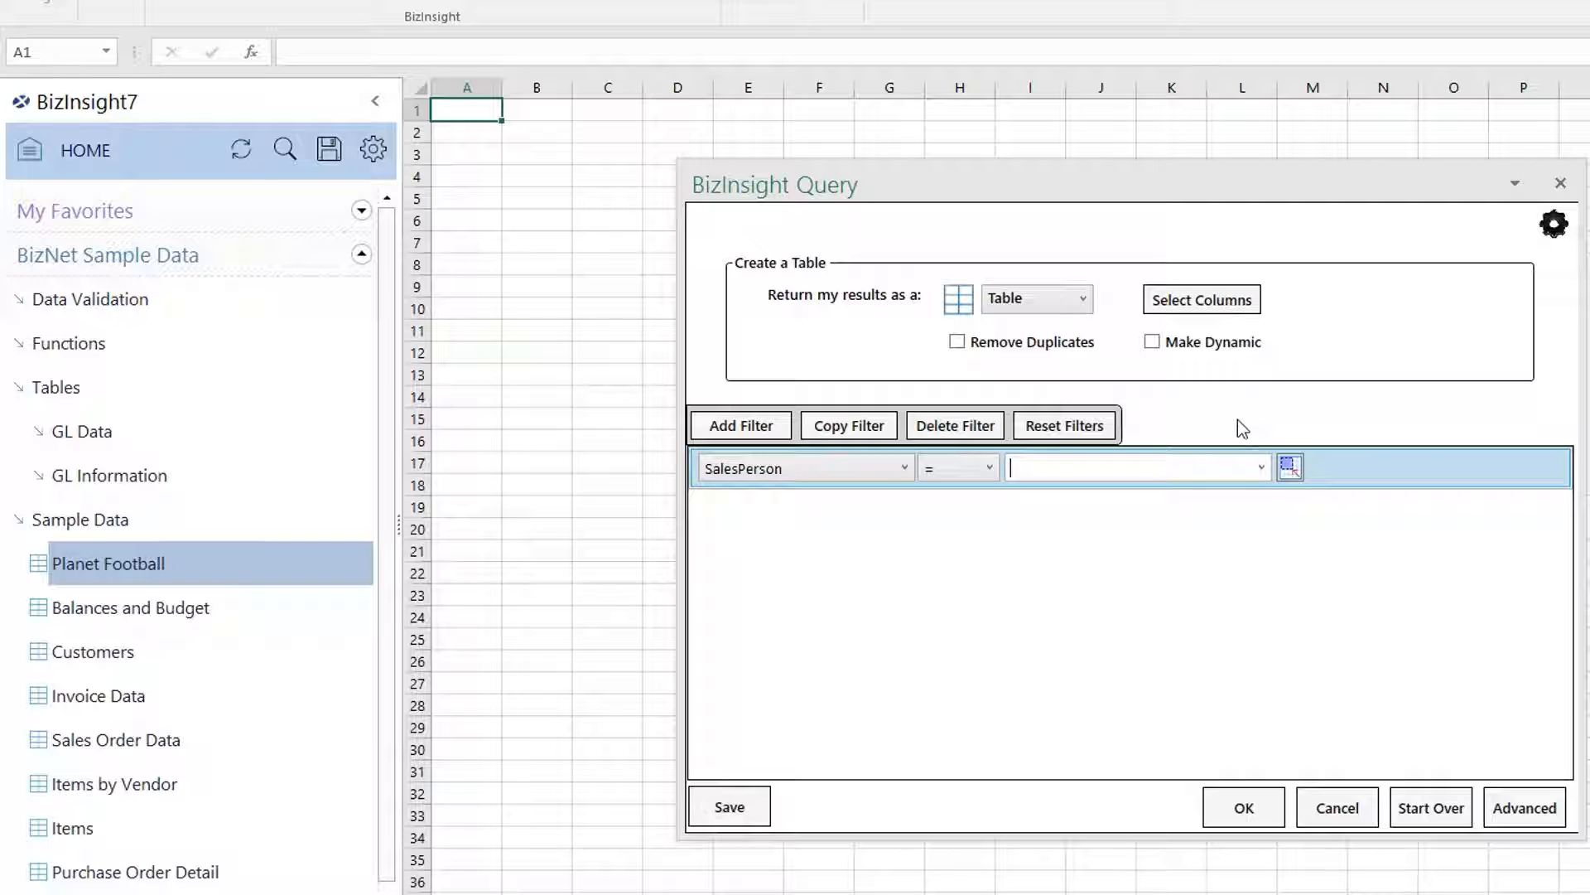
click(1261, 468)
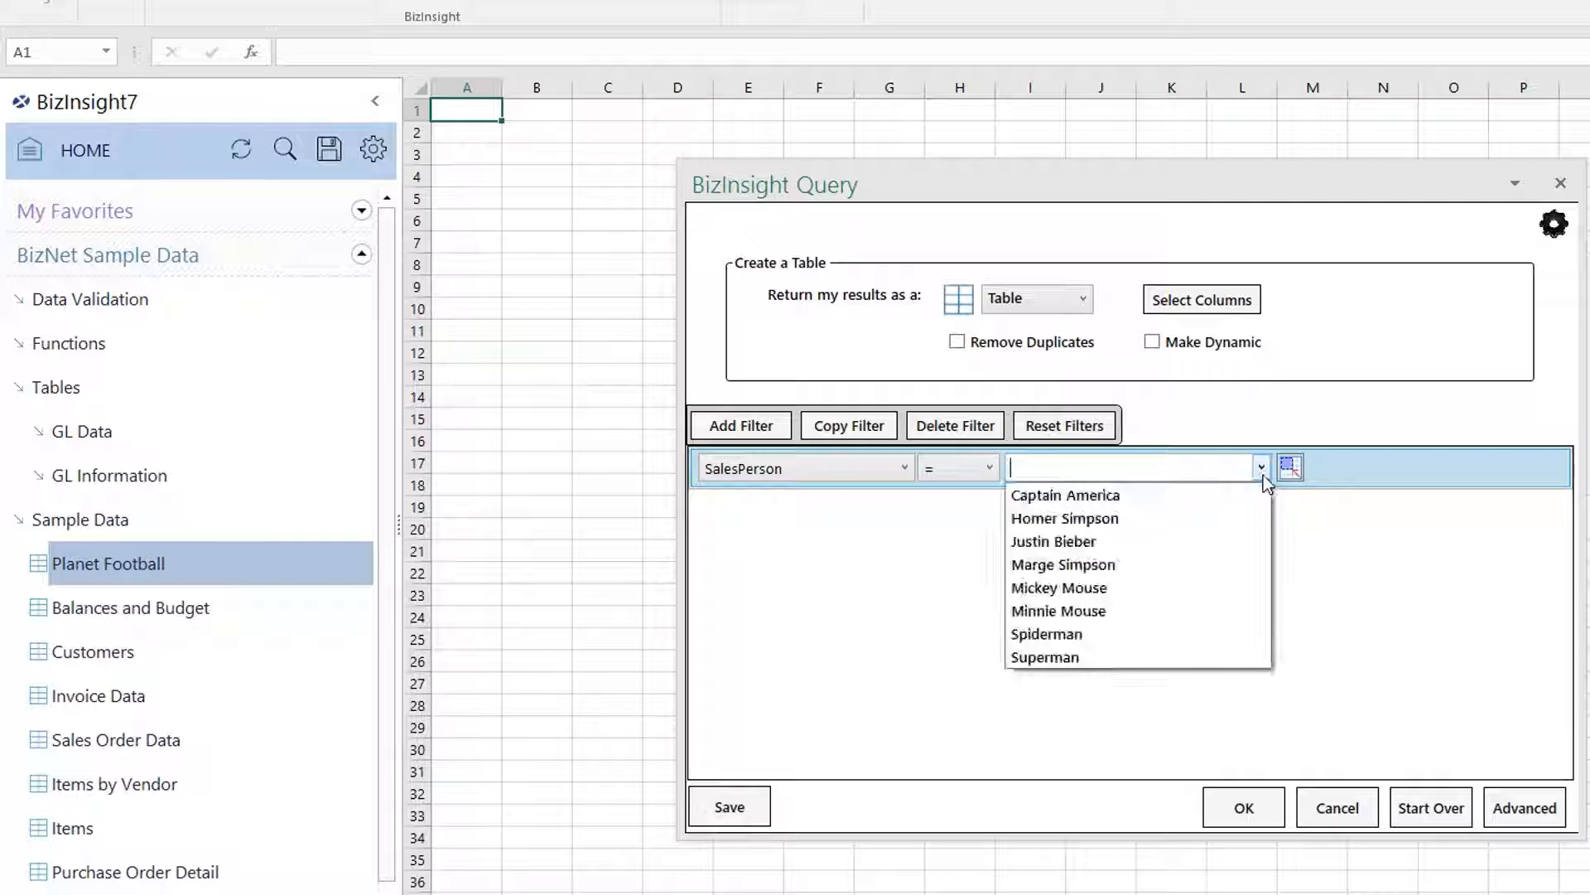
click(1195, 498)
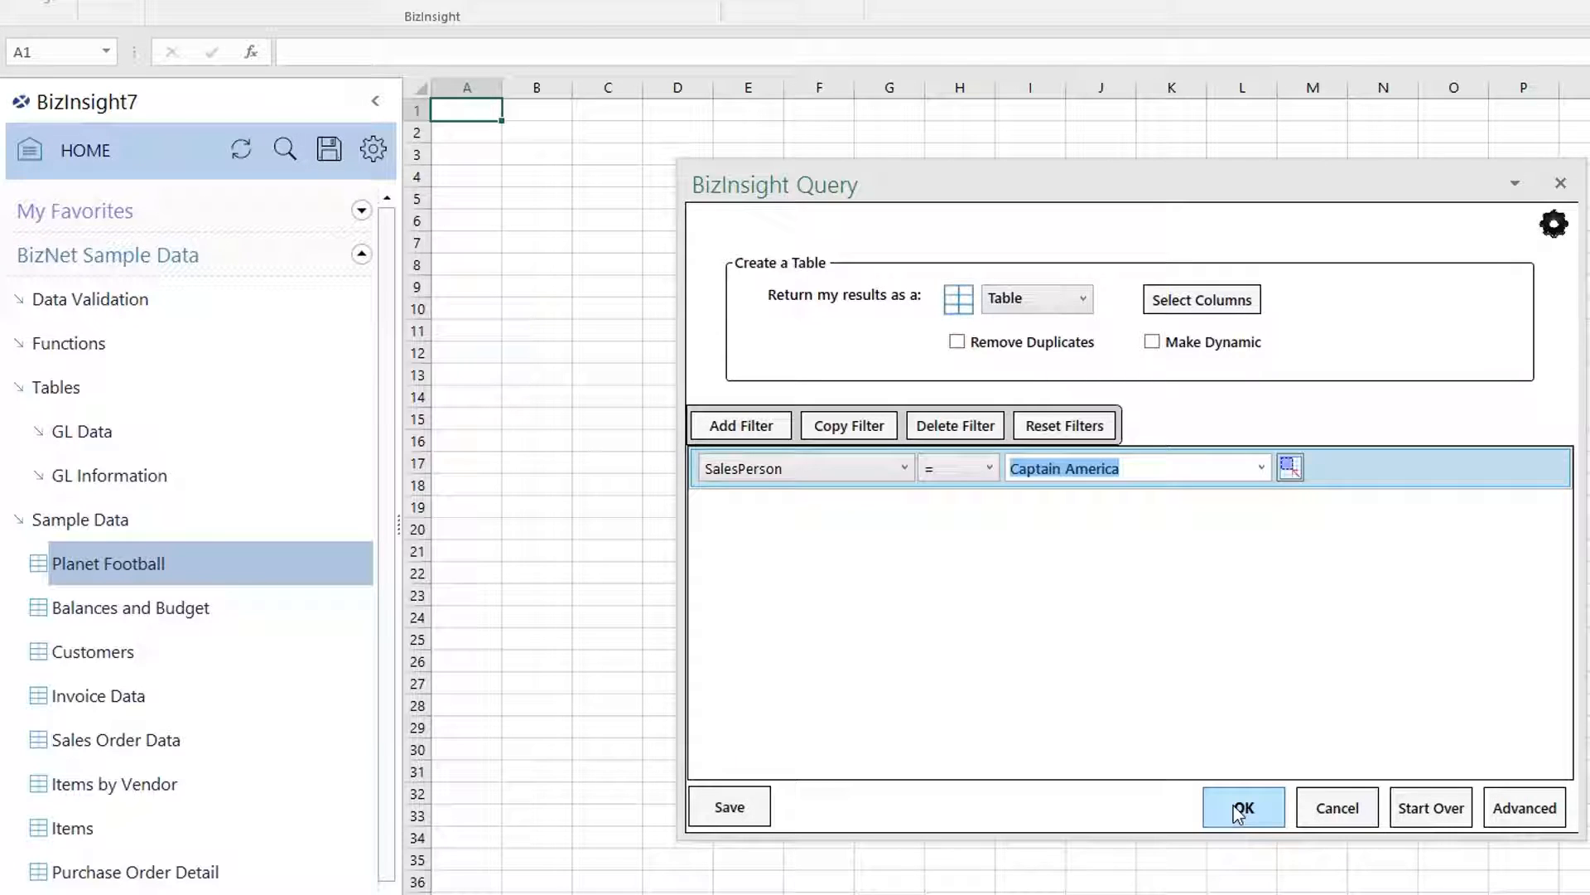
click(750, 818)
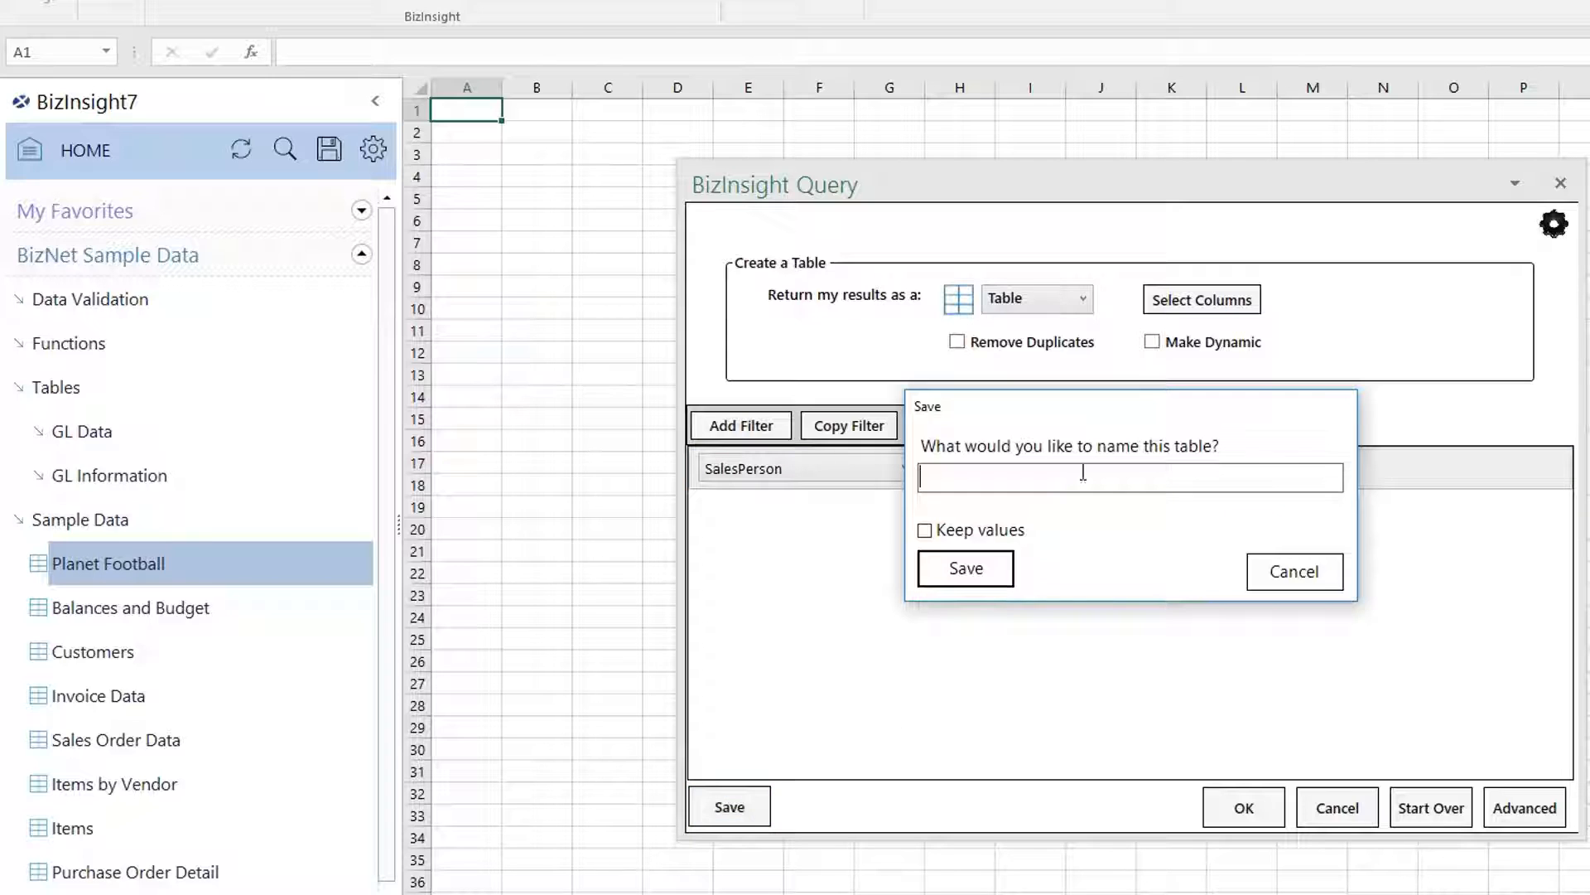
Save the query as 'Captain America Sales' with Keep values ticked.
text(Captain America Sales)
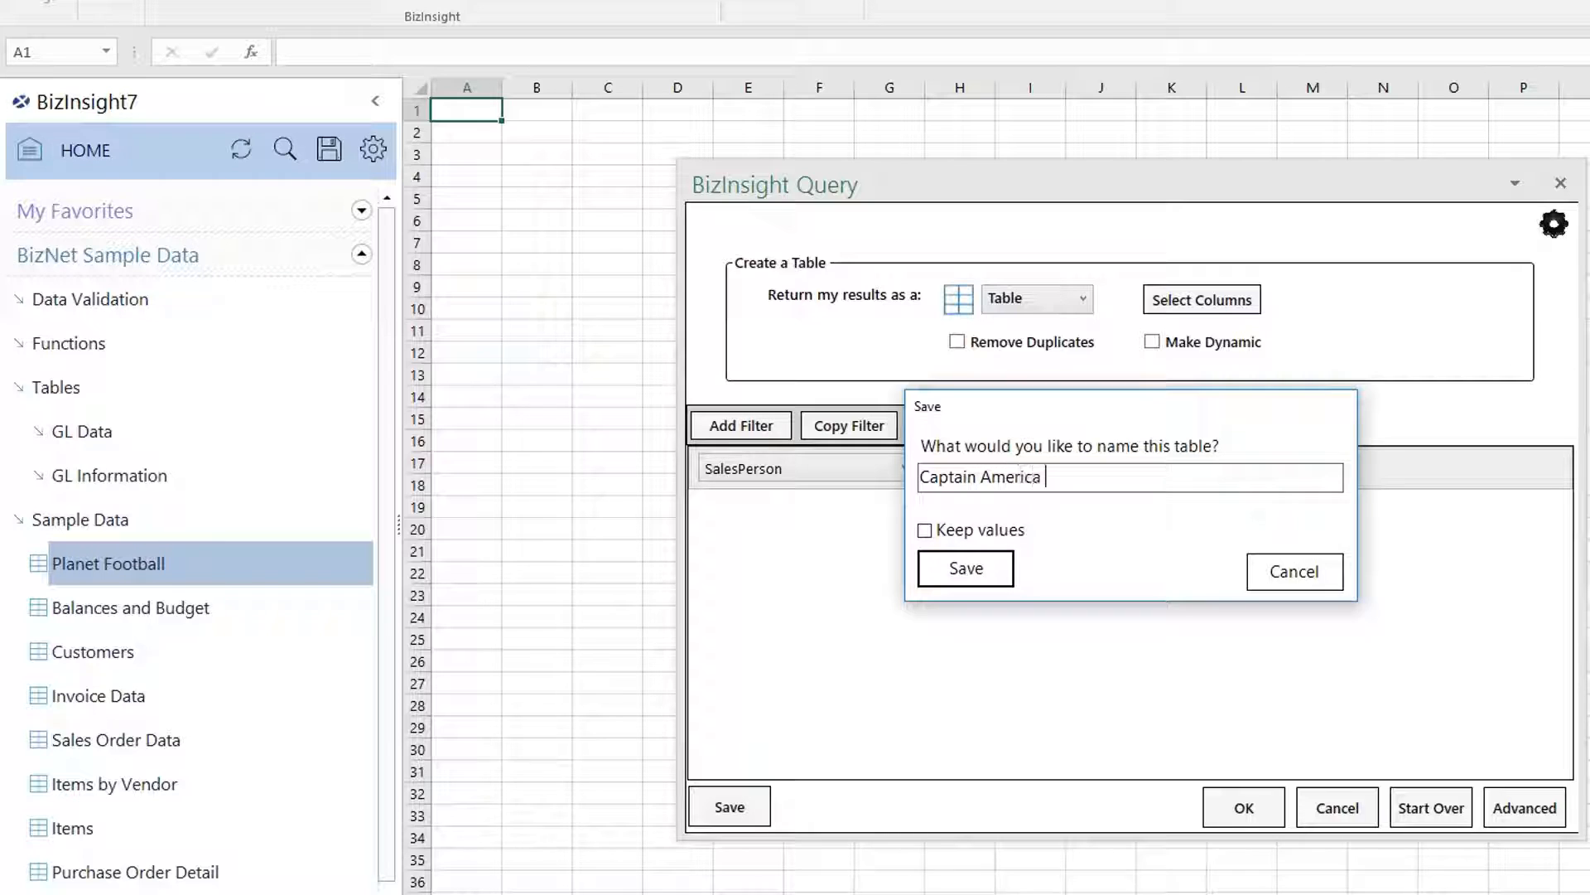
click(925, 531)
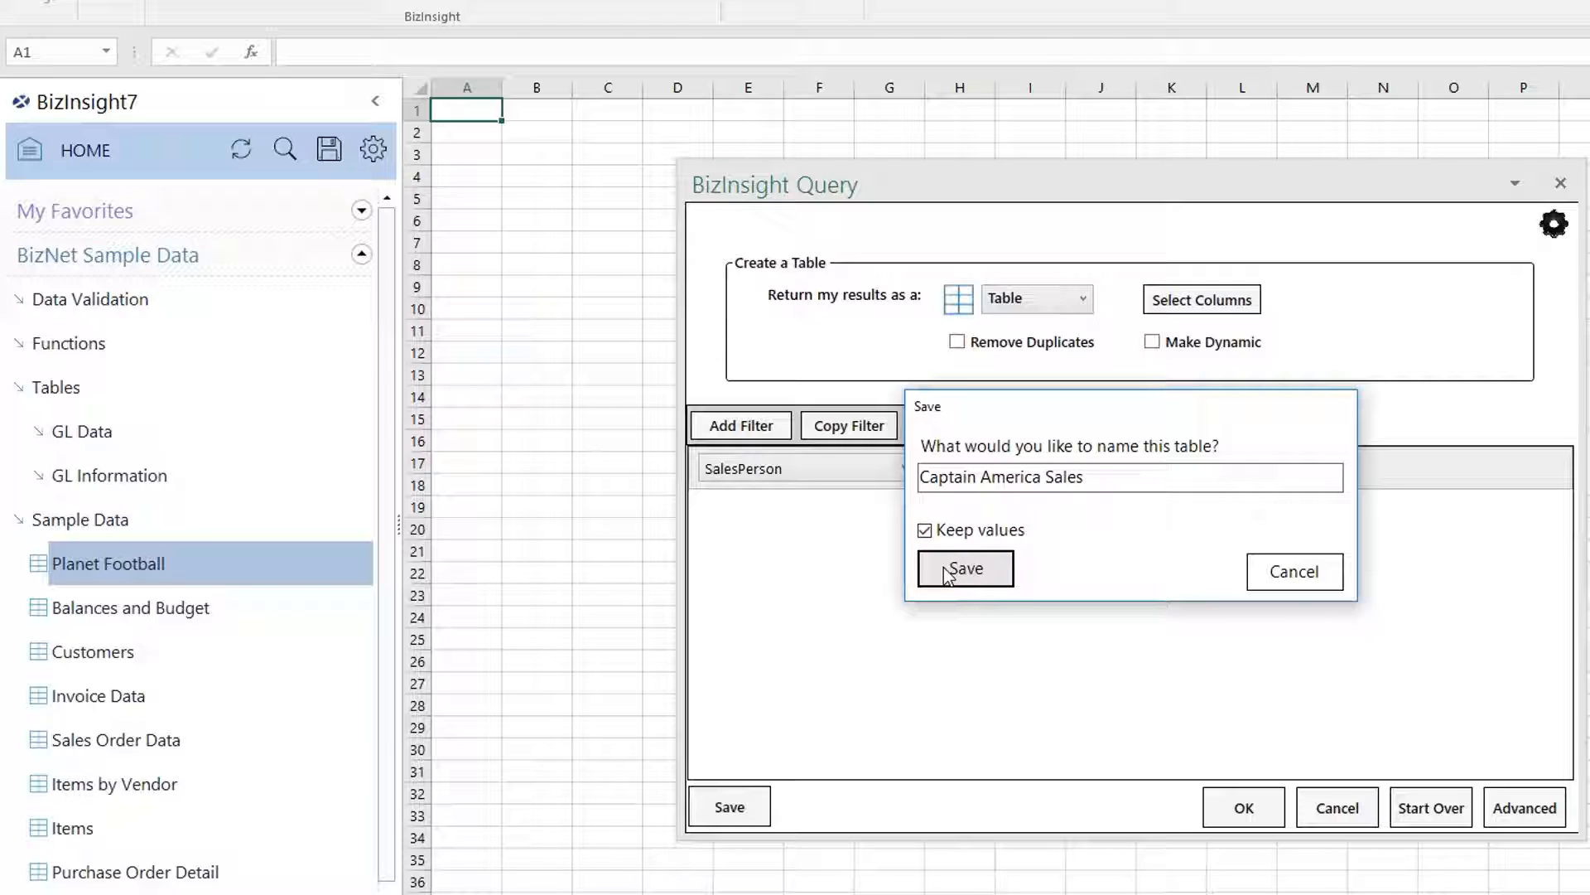
click(943, 568)
click(1282, 440)
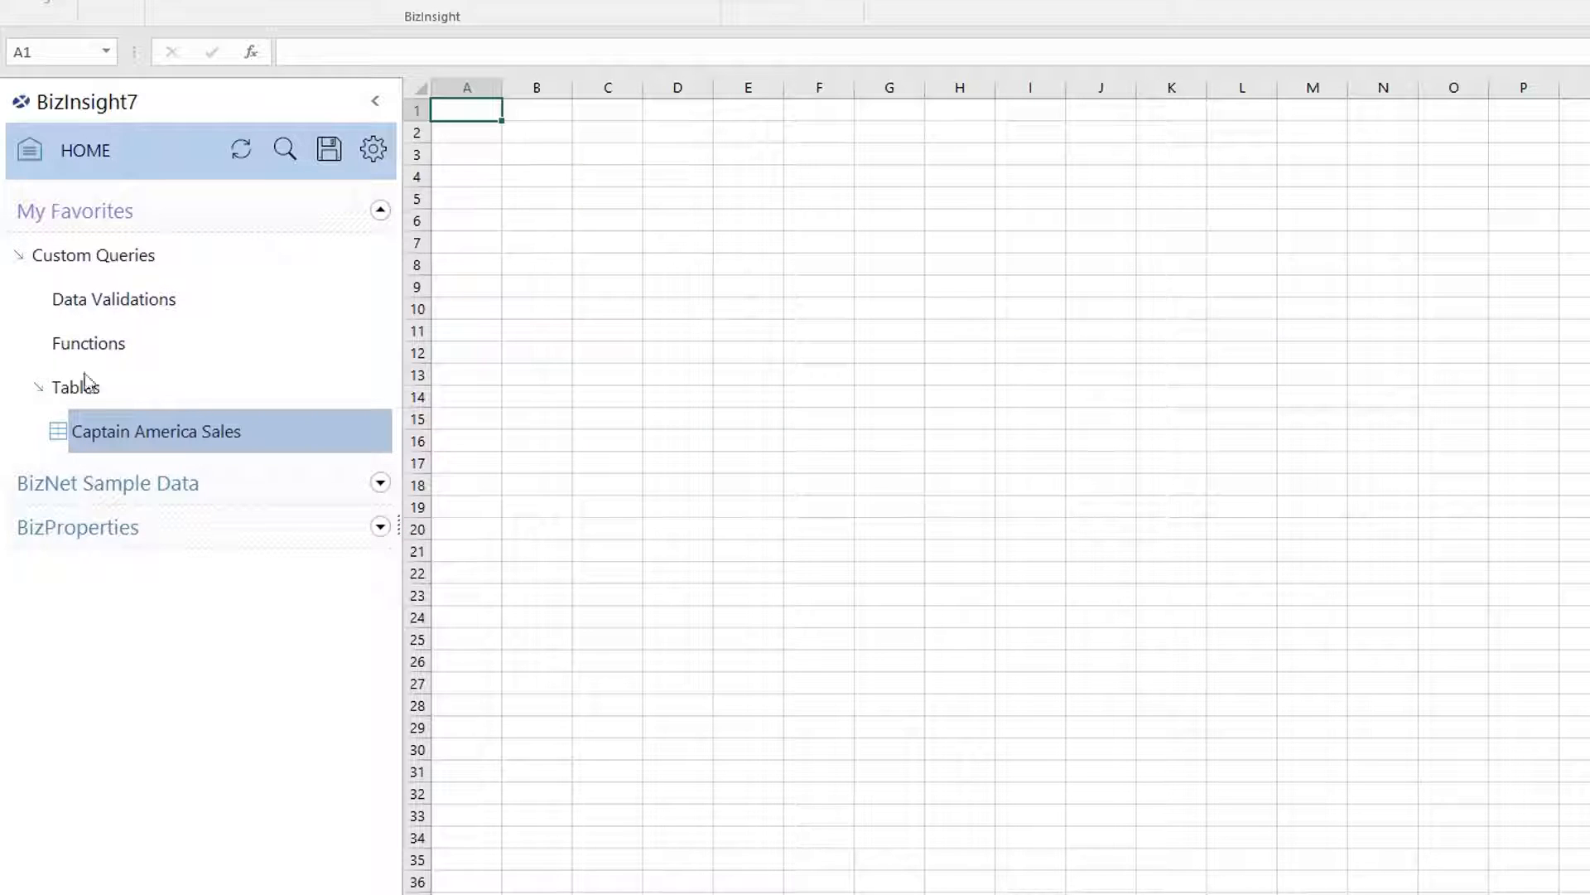
Expand My Favorites > Custom Queries > Tables and select Captain America Sales.
double_click(95, 255)
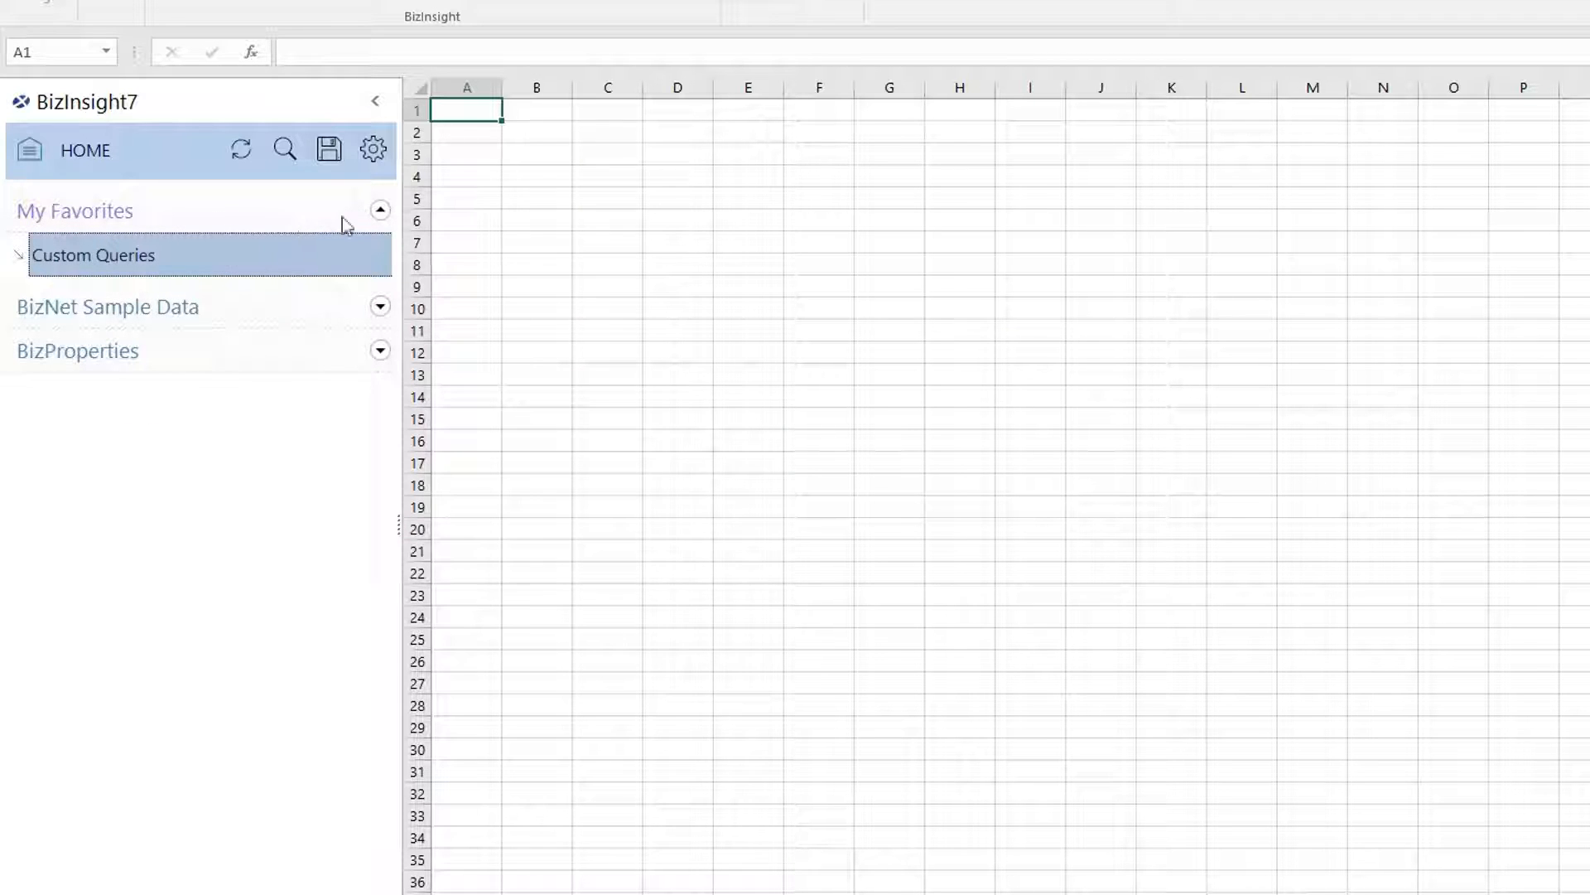
double_click(106, 256)
double_click(87, 385)
click(111, 434)
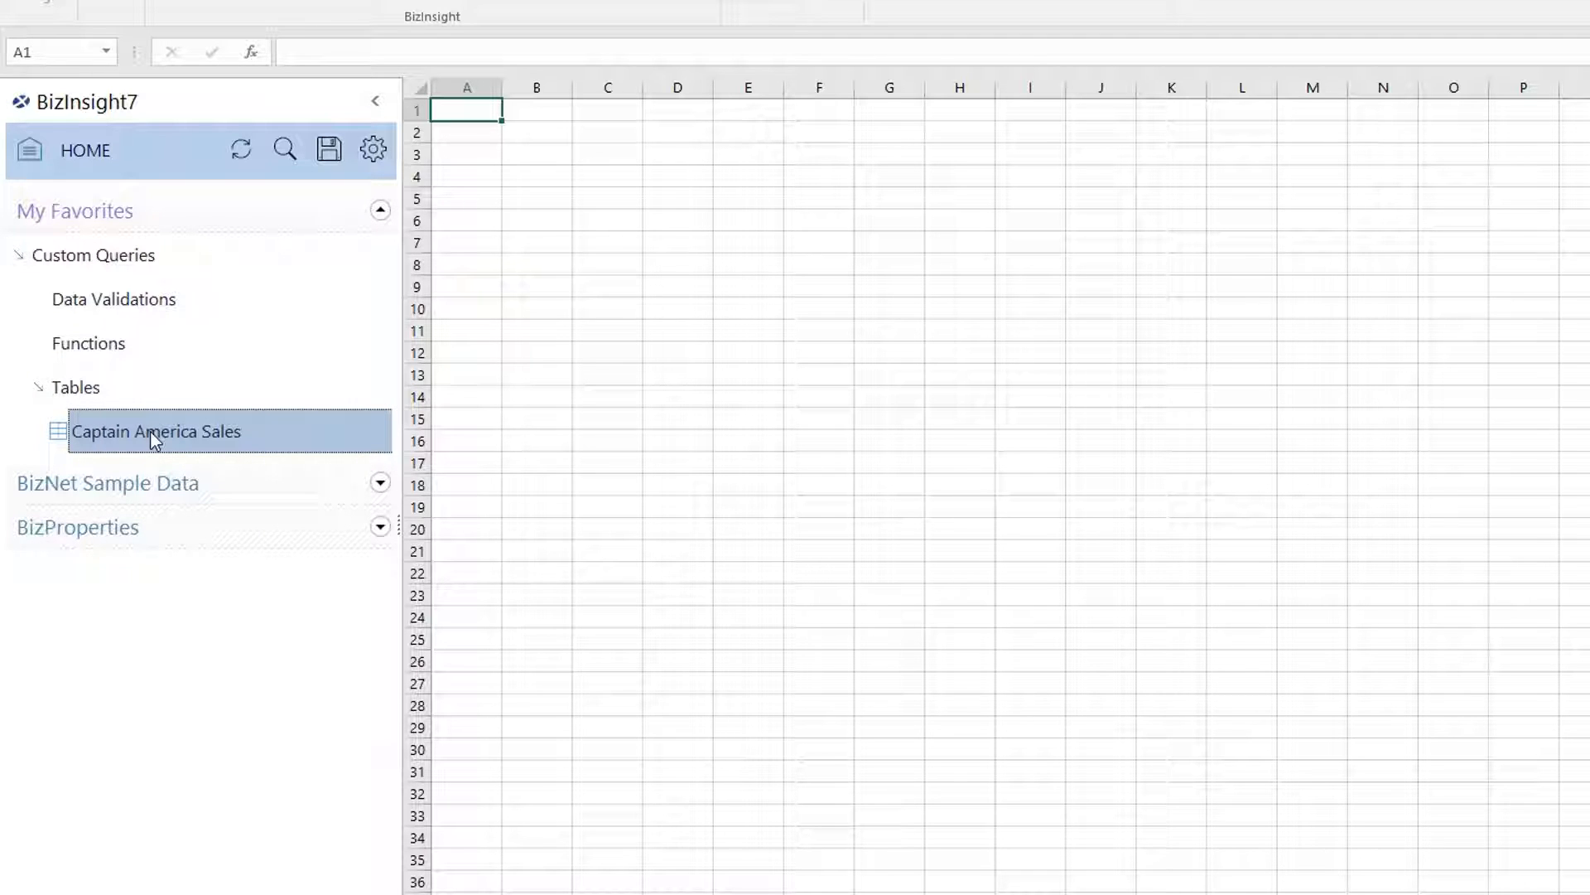
Drop Captain America Sales on A1, cancel the cell prompt, and reopen the saved query.
drag(164, 434, 466, 118)
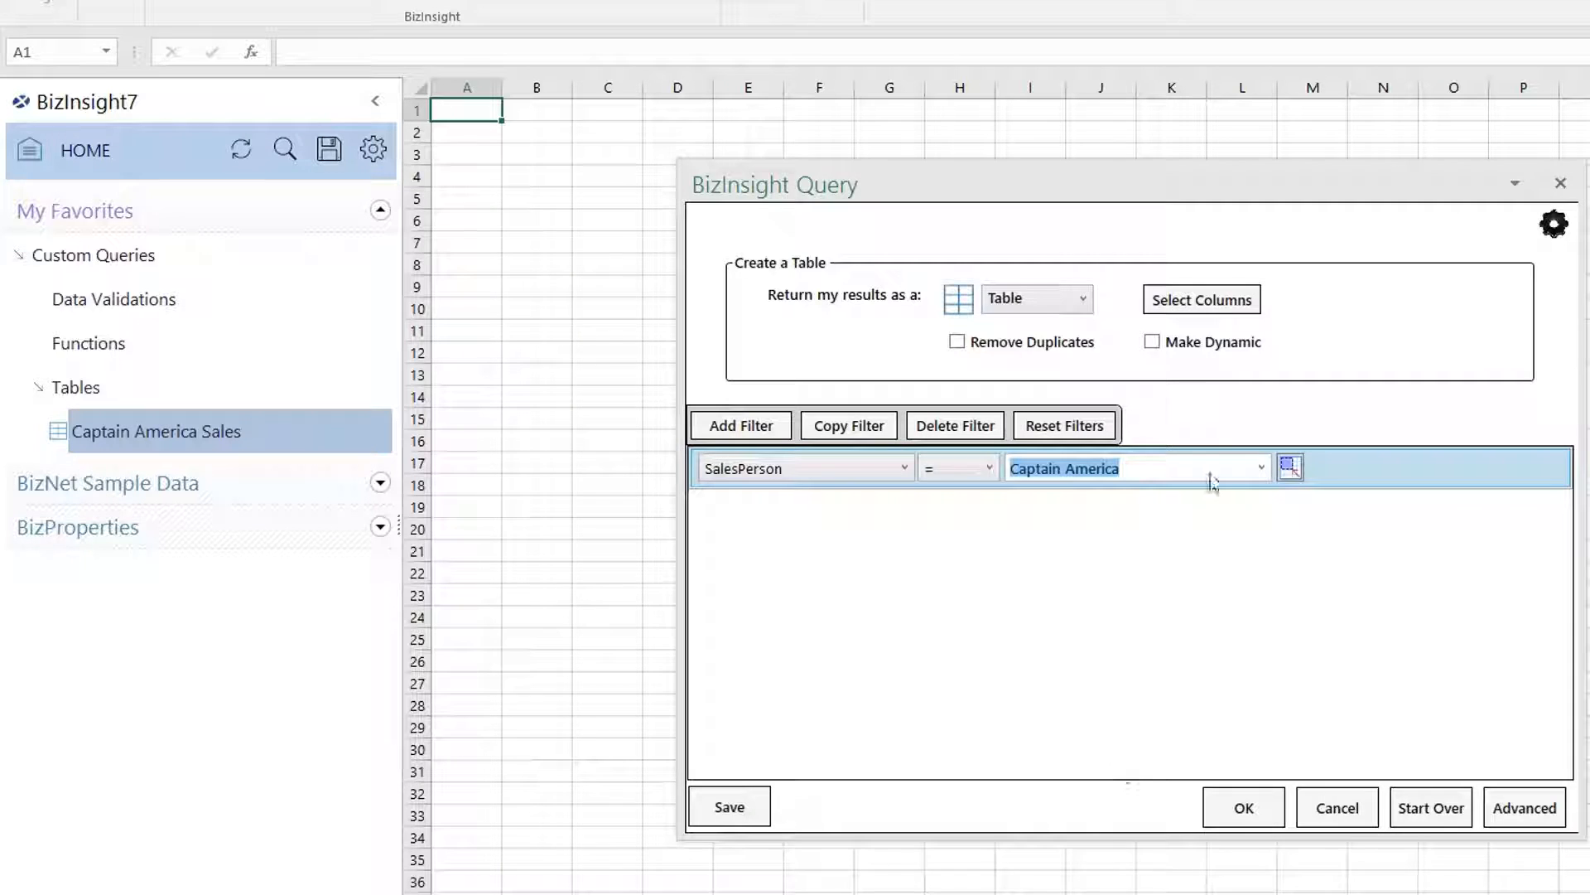
click(1244, 808)
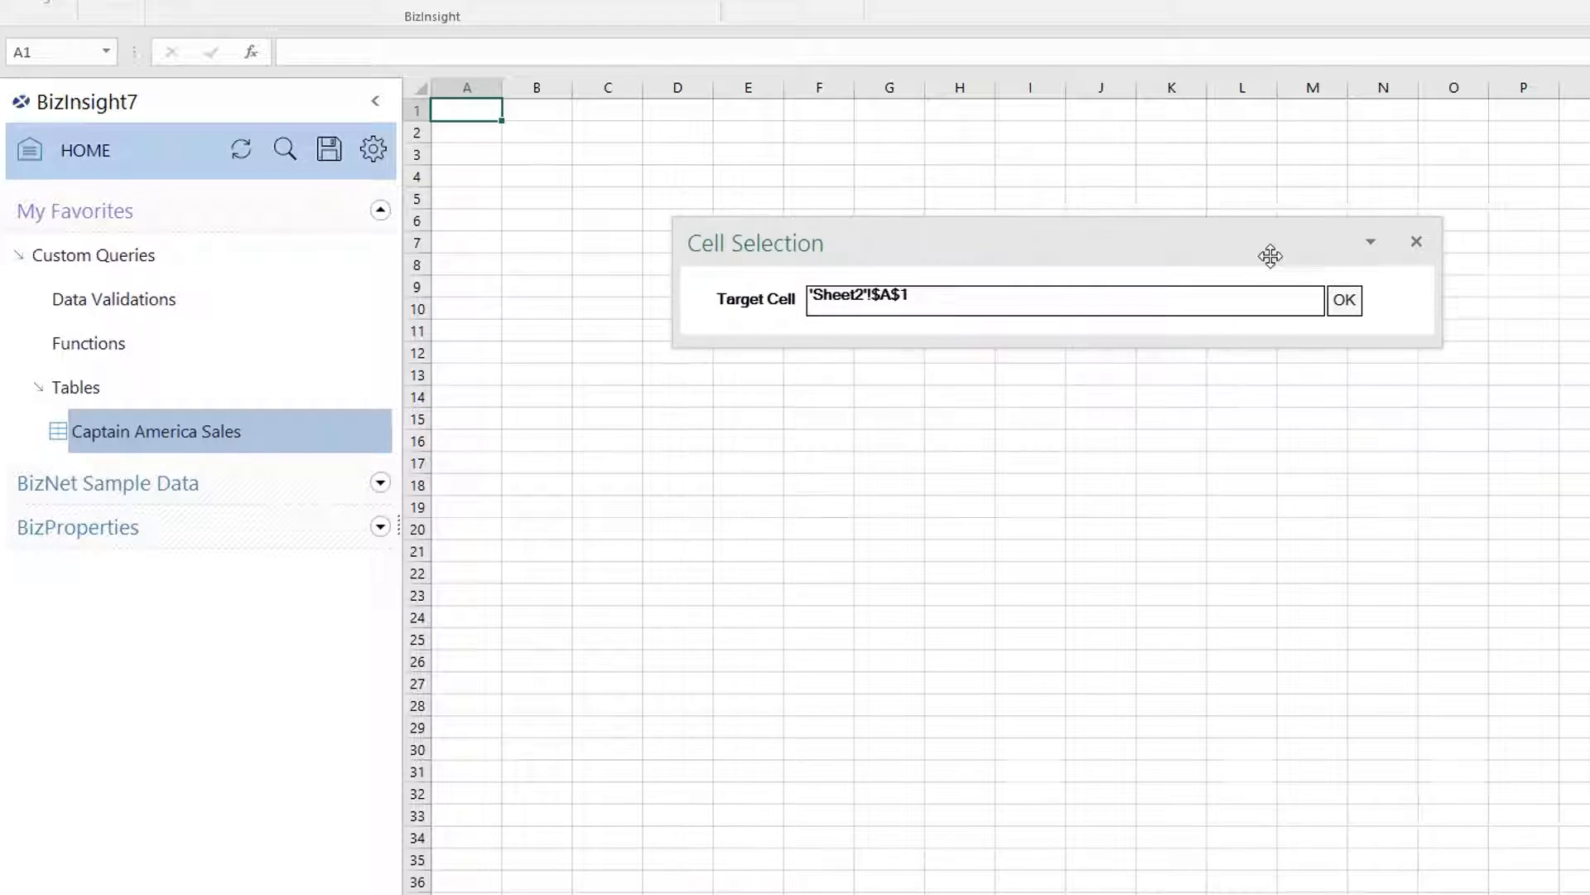
click(1342, 298)
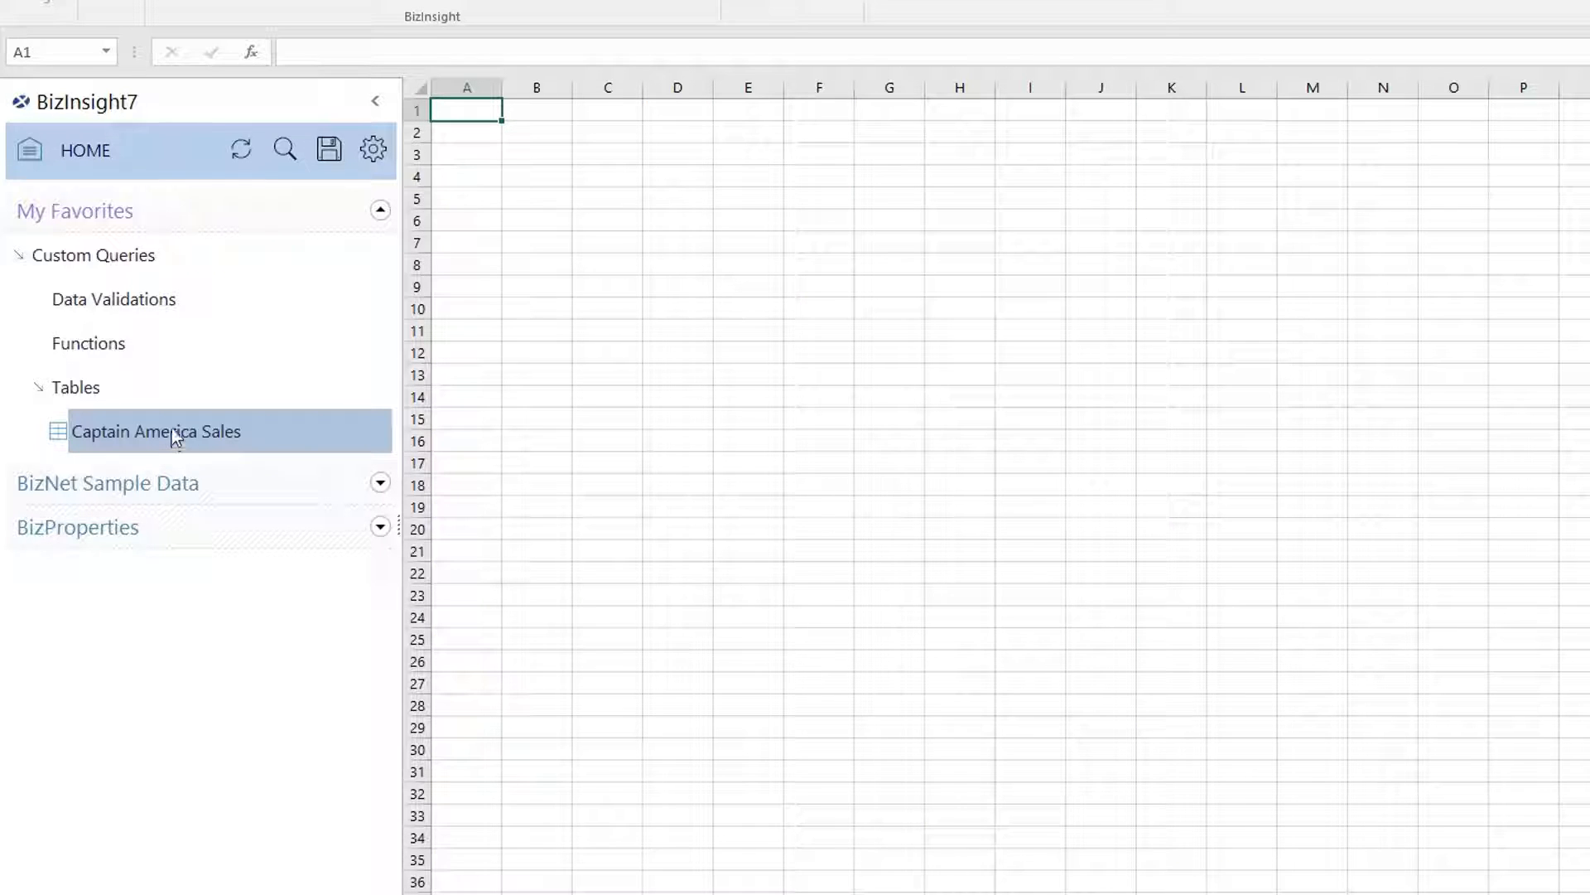
click(176, 437)
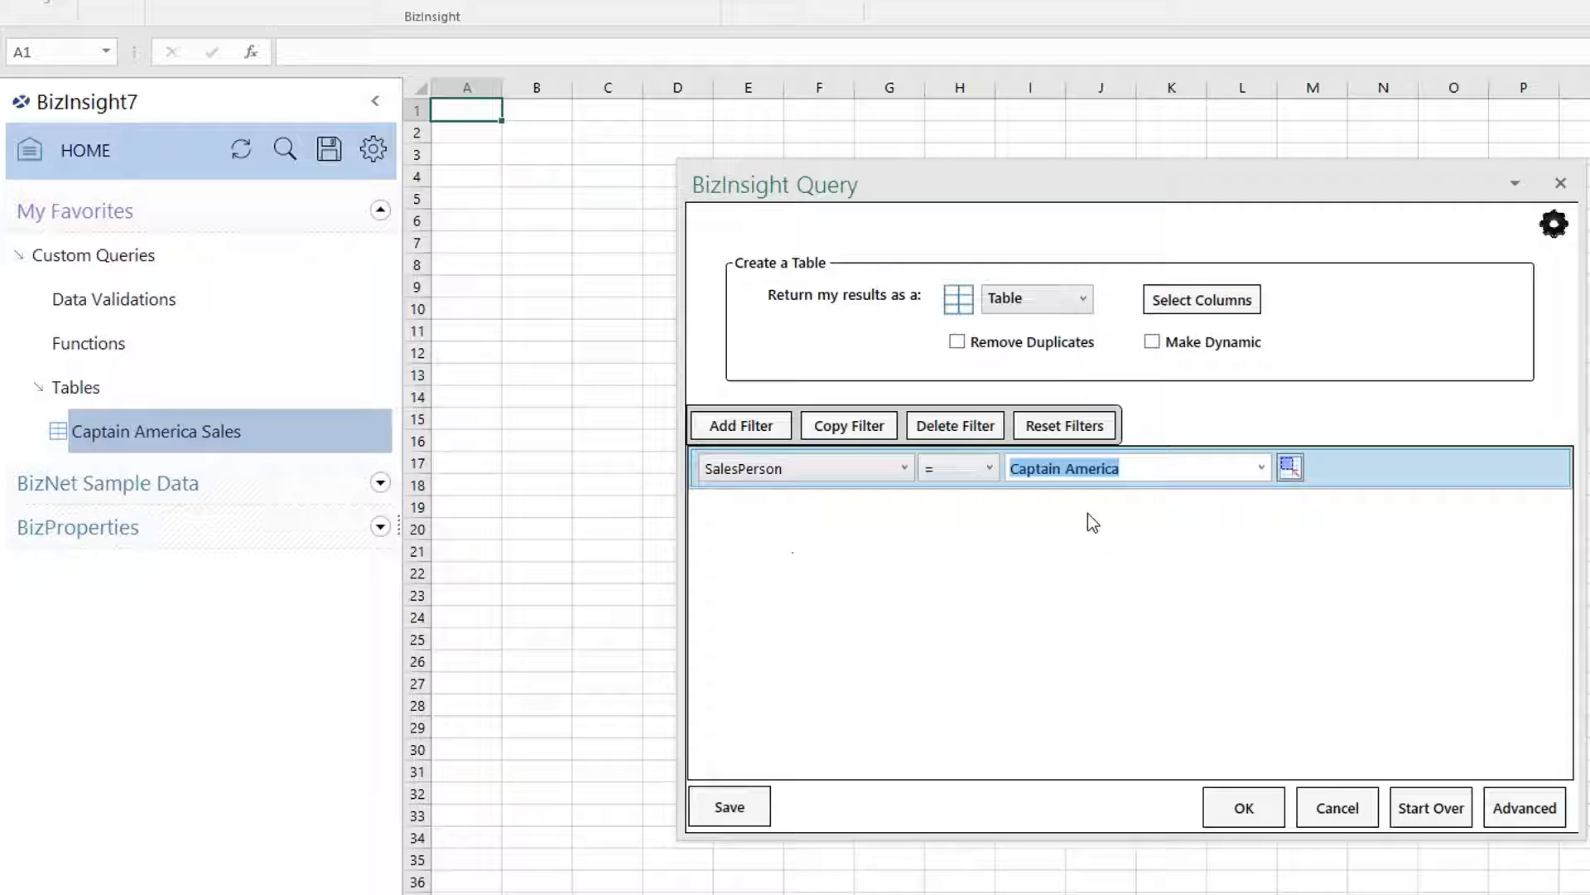
Insert Captain America Sales as a dynamic table at Sheet3!A1 and select the name in A1's formula.
click(1153, 345)
click(1245, 808)
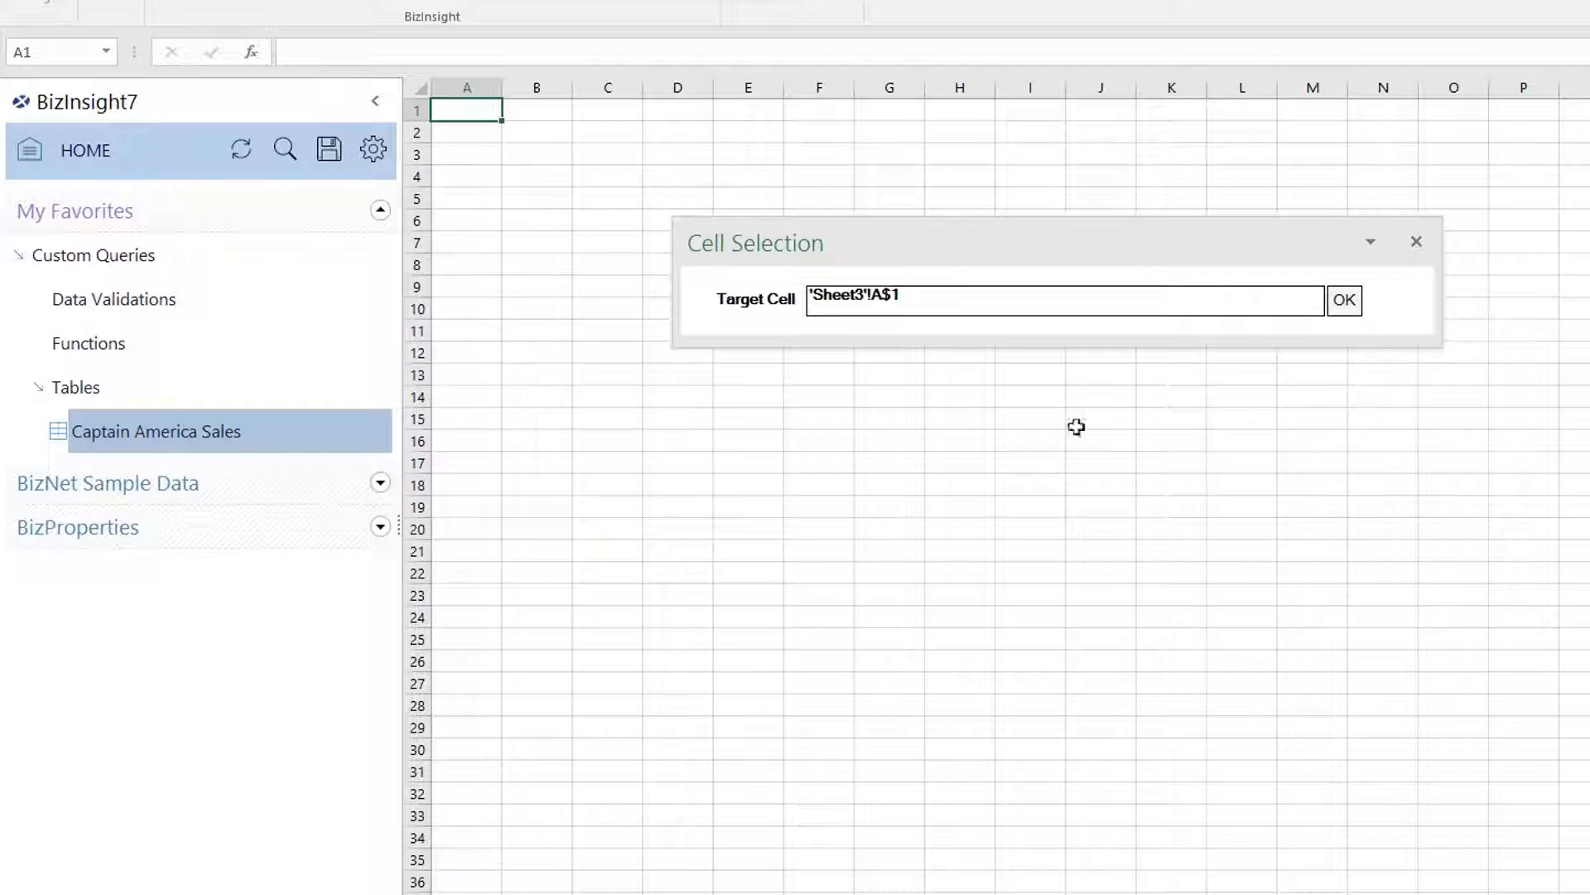
key(Return)
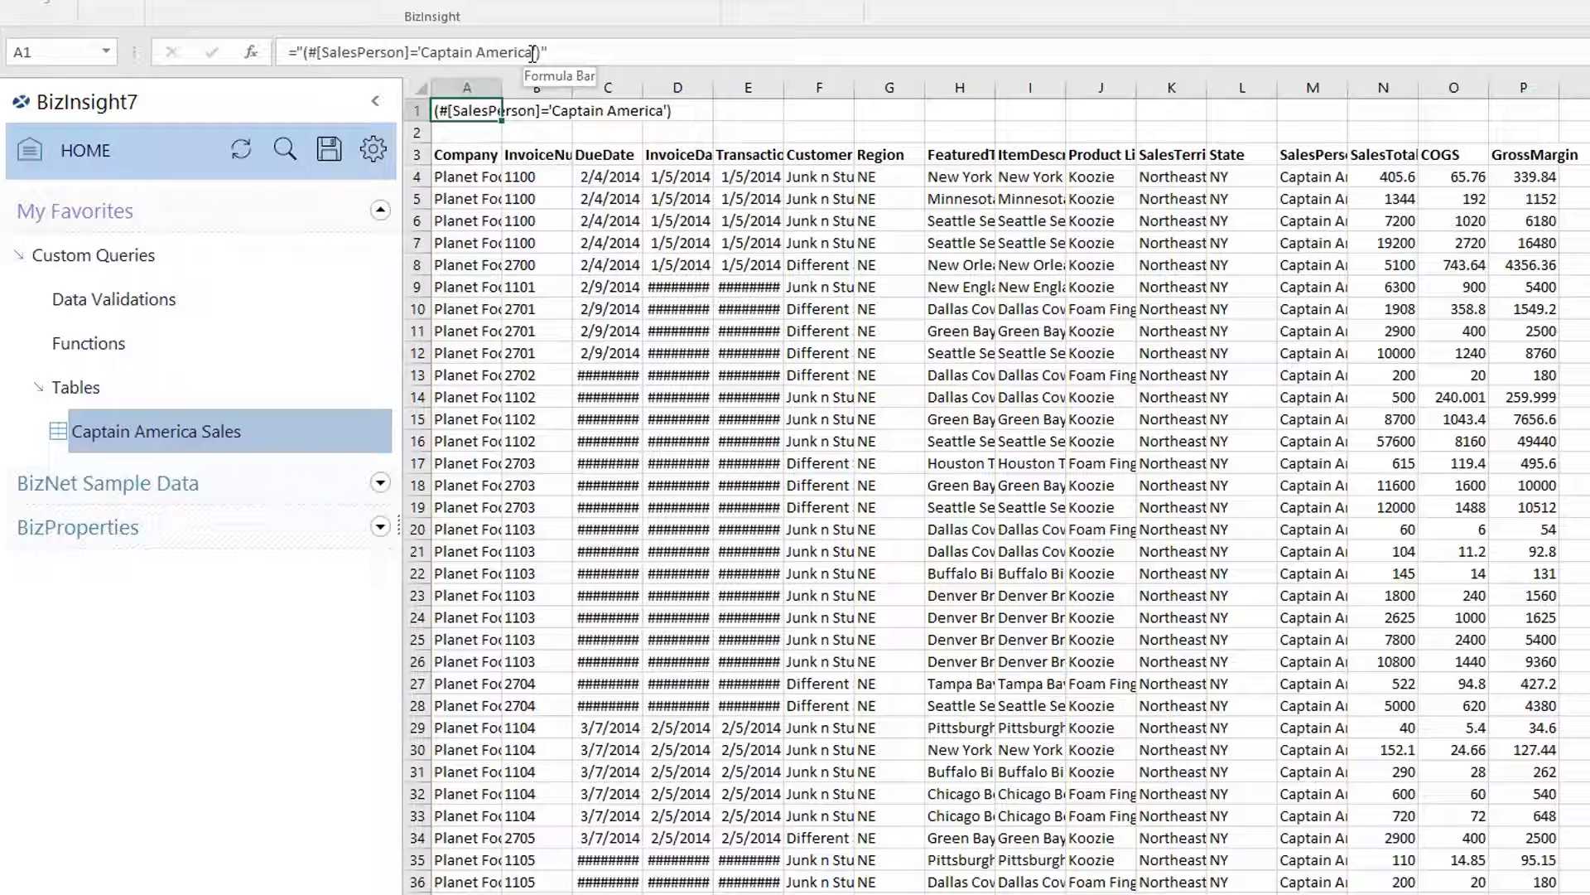
drag(534, 51, 419, 52)
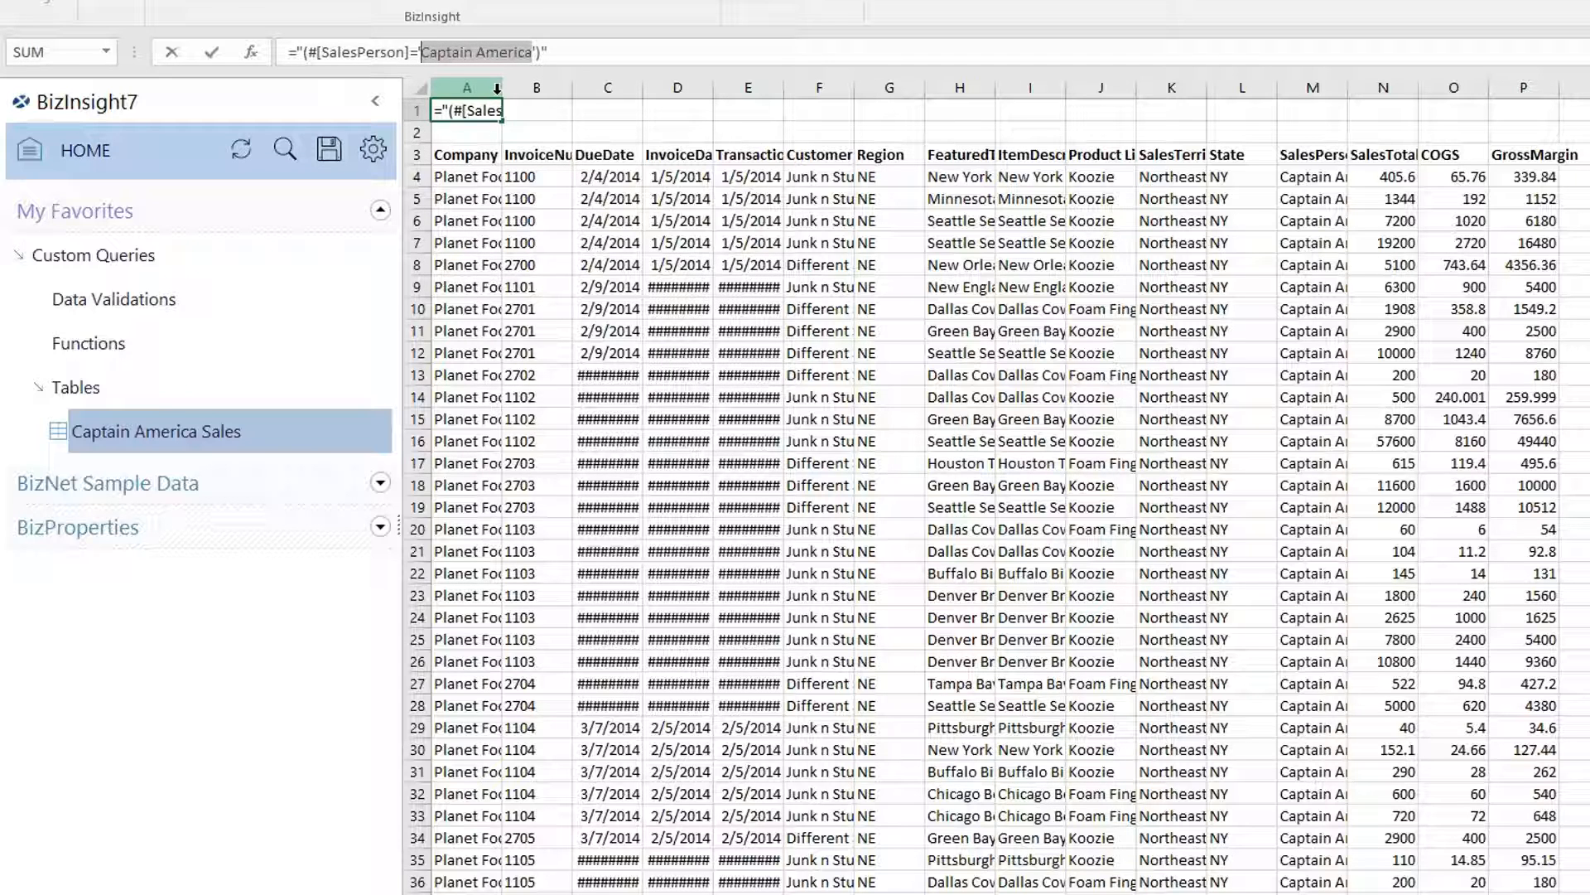
Change A1's filter to SalesPerson='Spiderman' and widen the SalesPerson column M.
text(Sp)
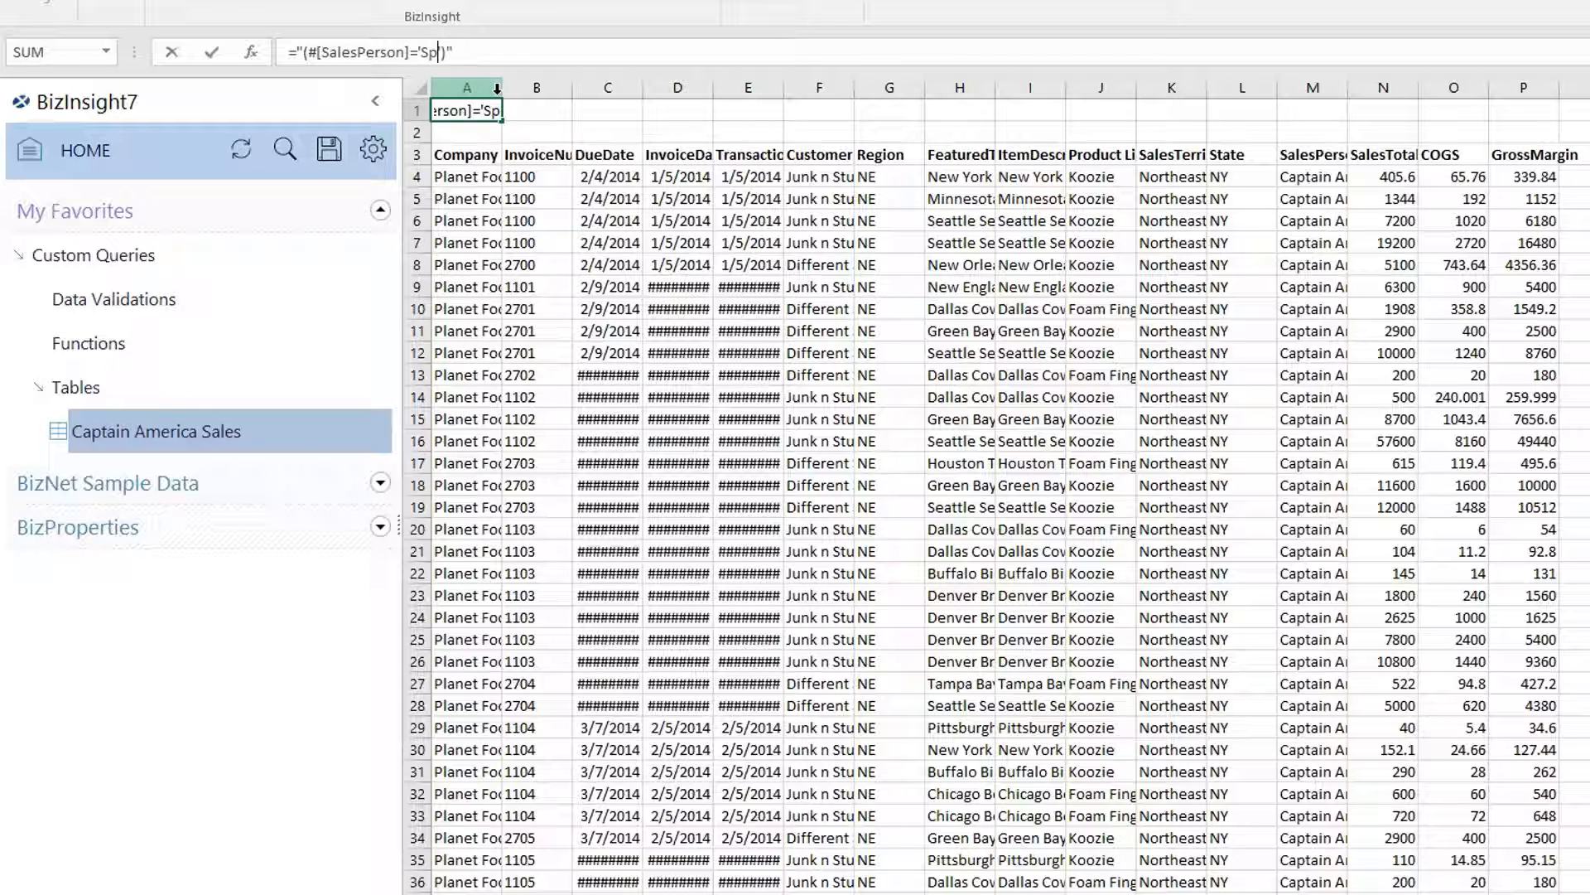
text(iderman)
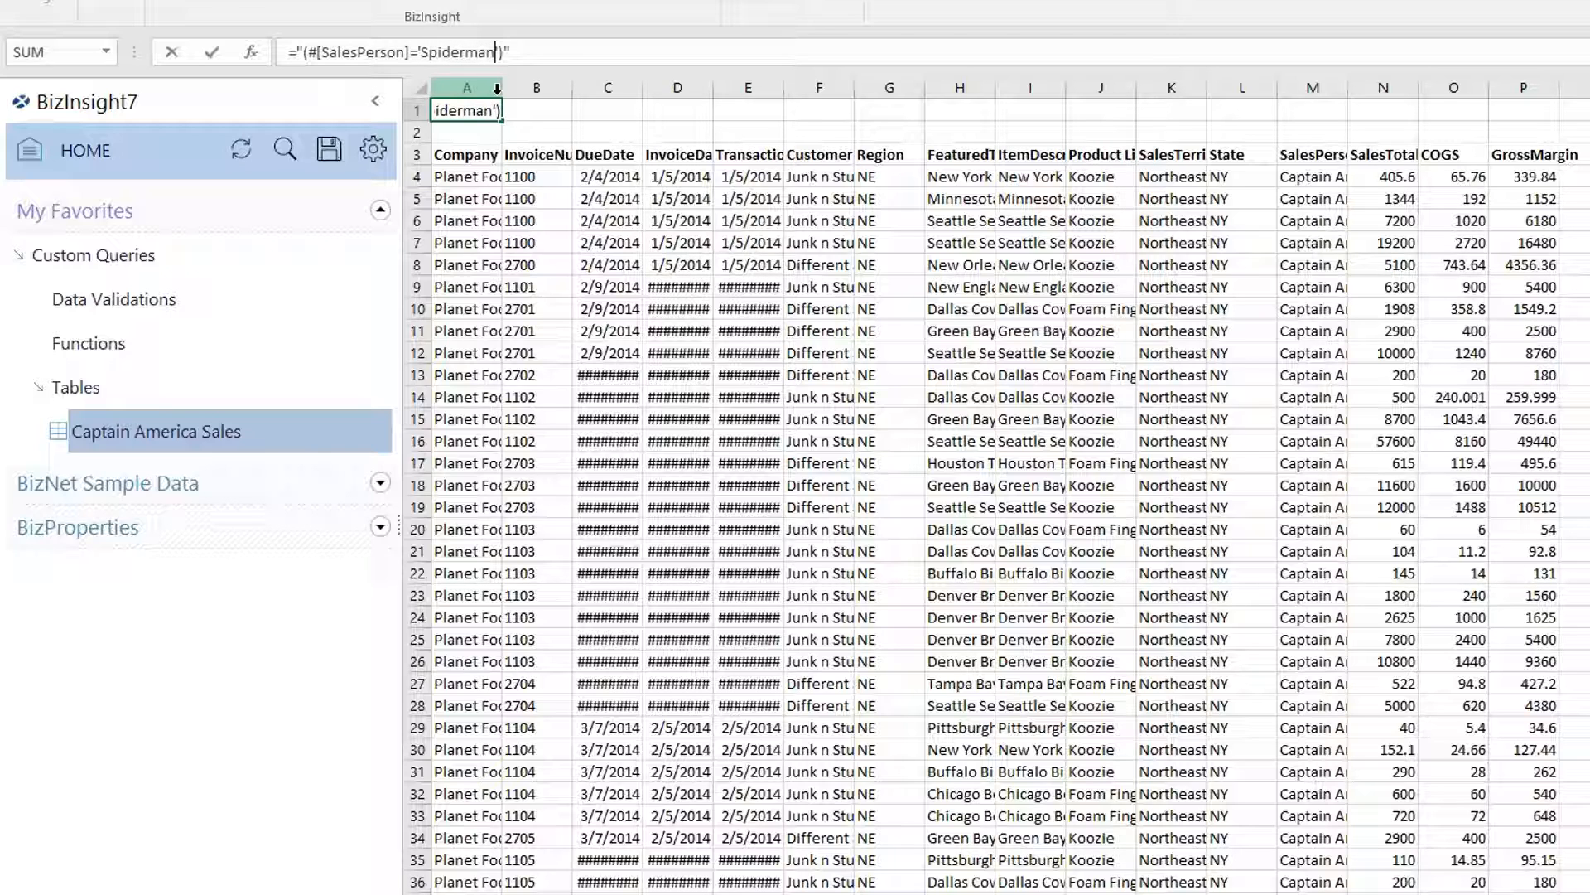
key(Return)
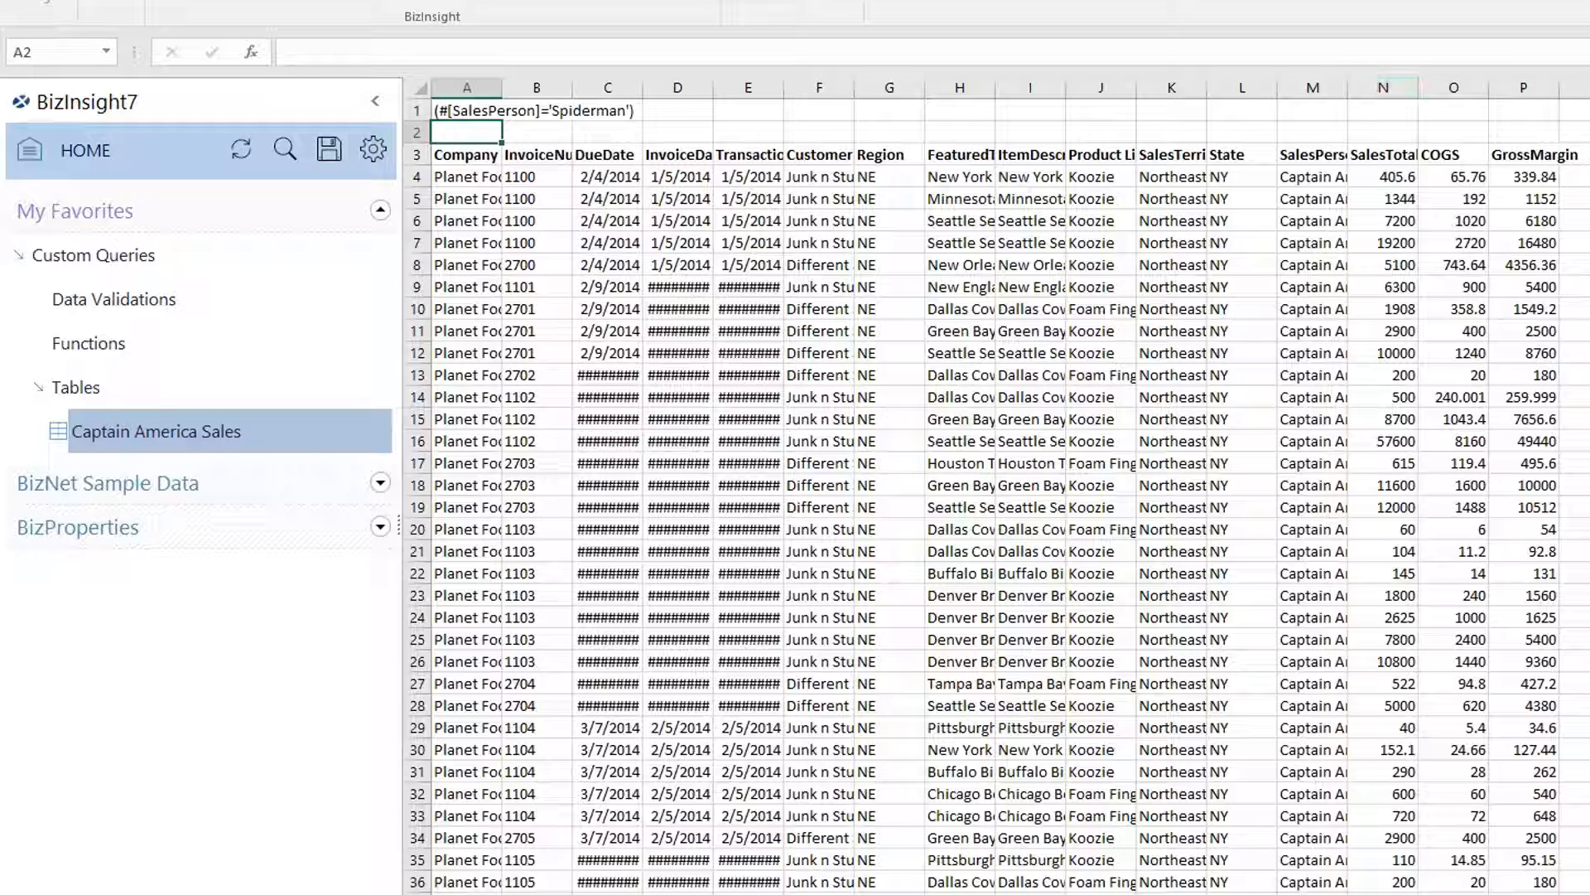
drag(1348, 87, 1398, 86)
click(1337, 221)
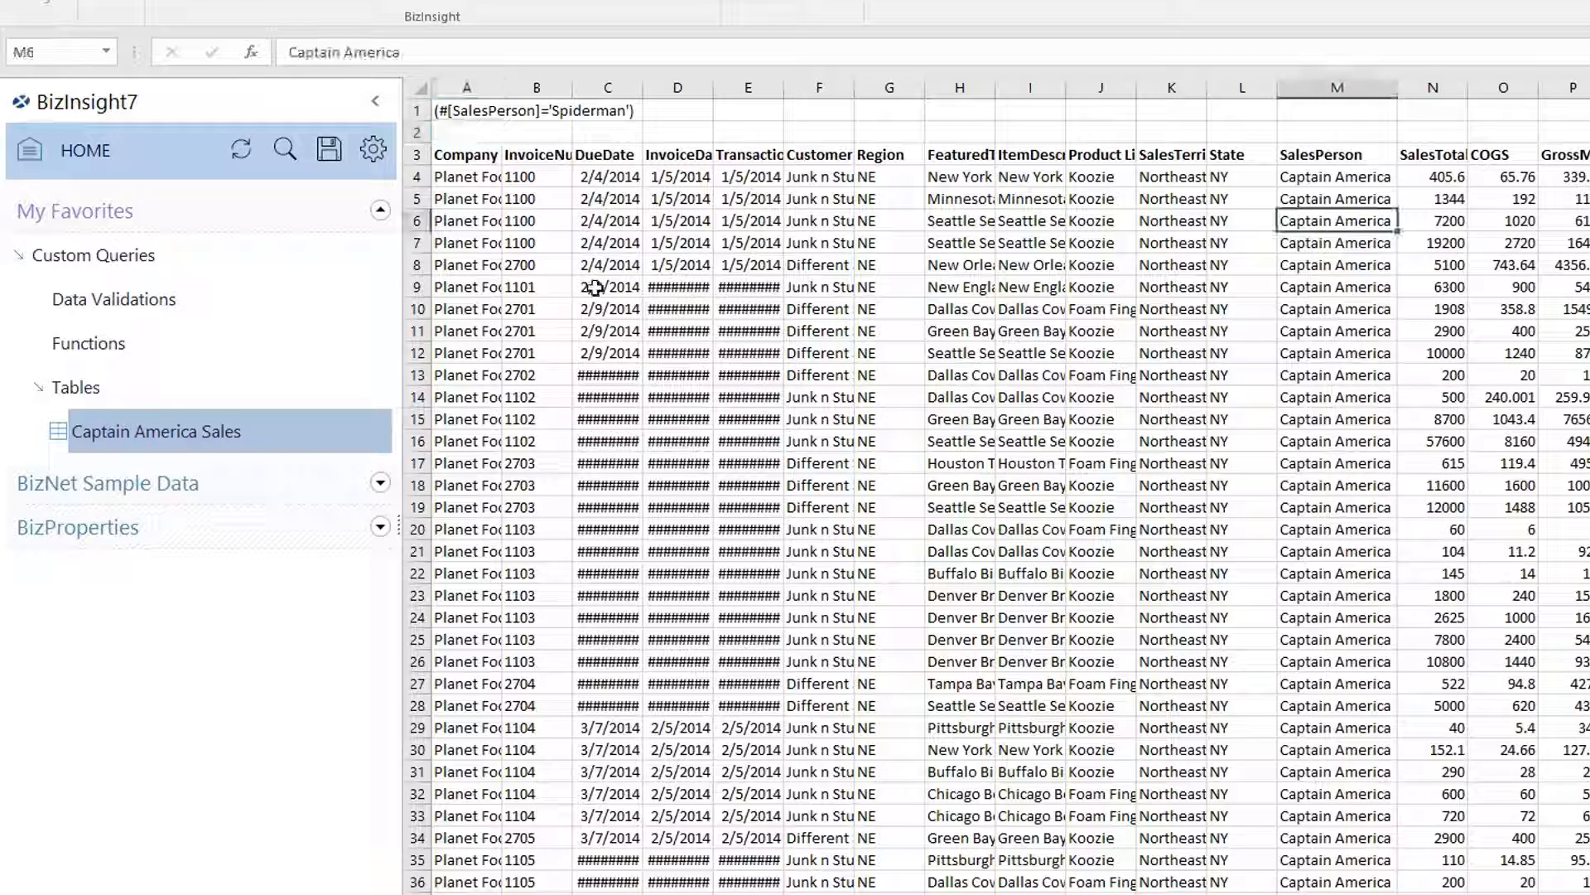
Refresh the table via BizInsight Table Options > Refresh Table to load Spiderman's rows.
right_click(601, 244)
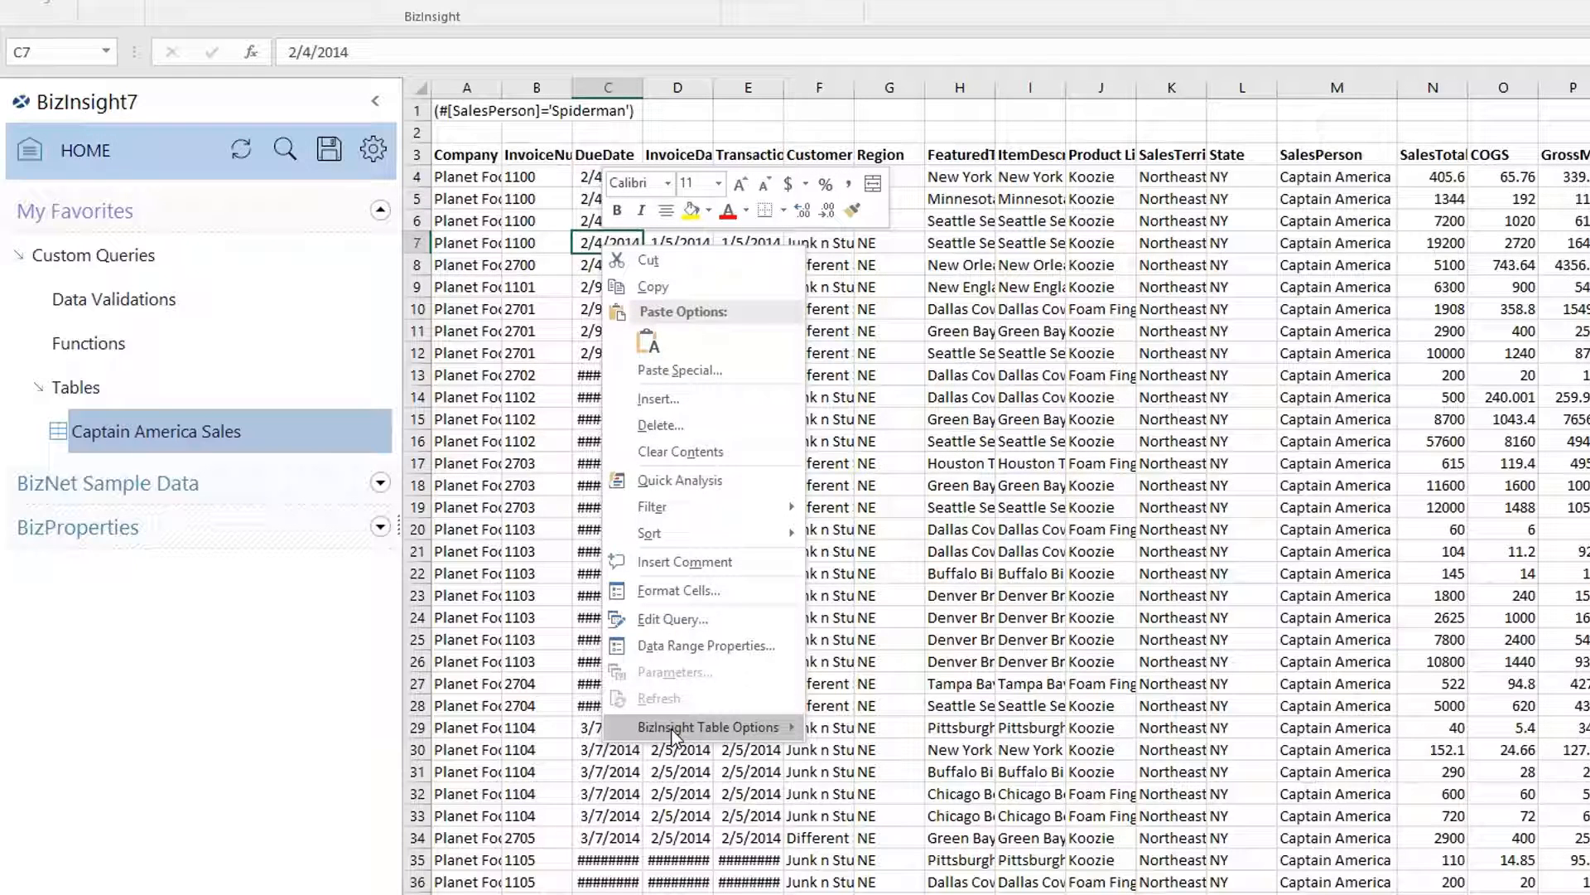
mouse_move(675, 729)
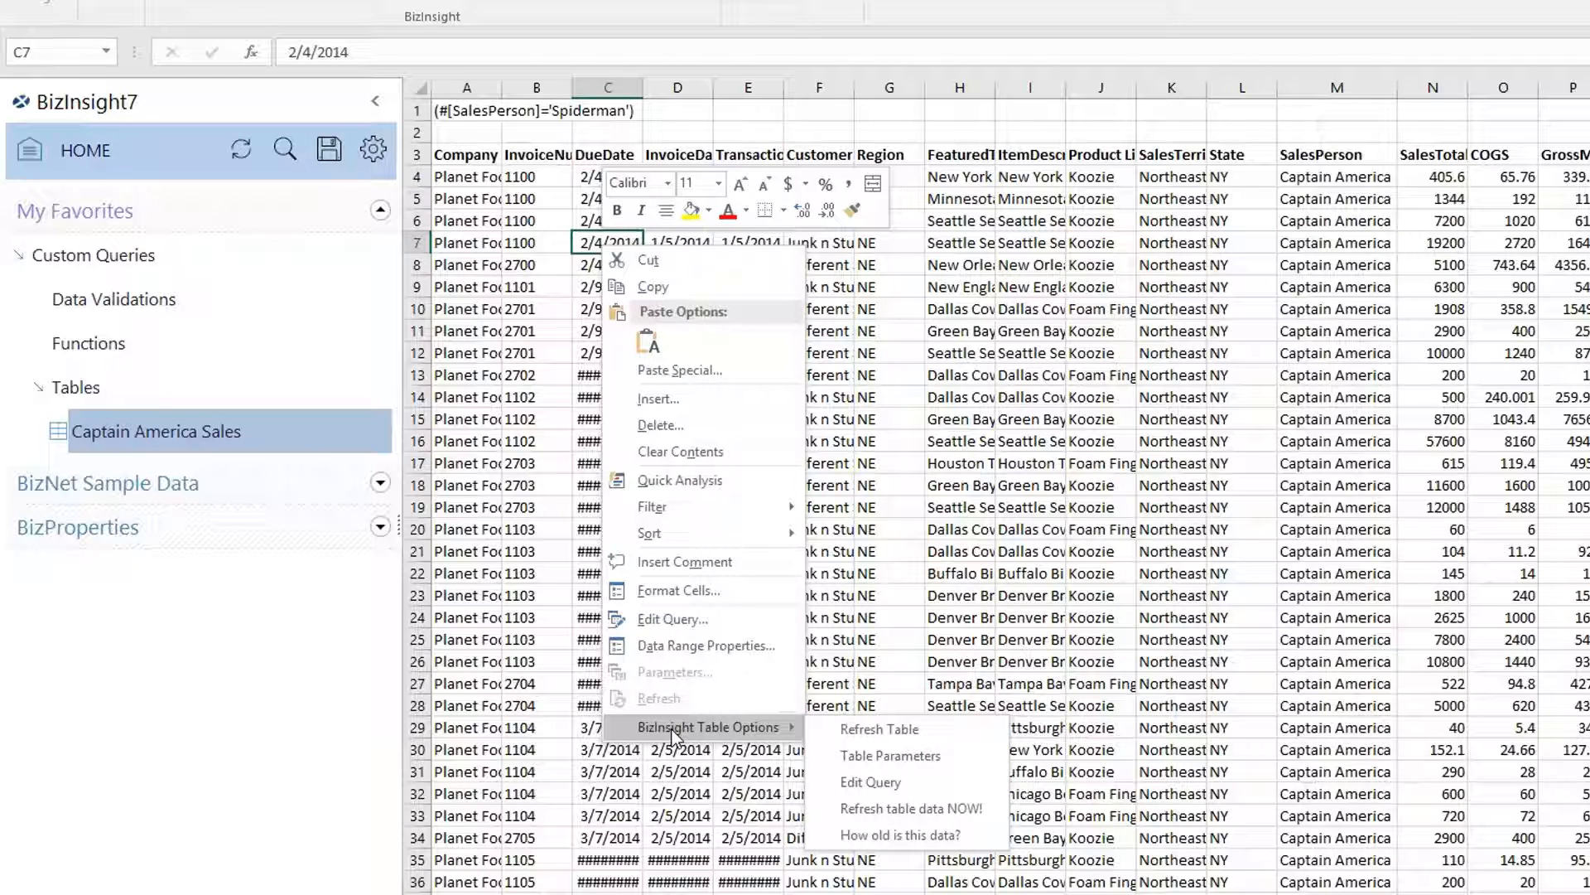
click(866, 732)
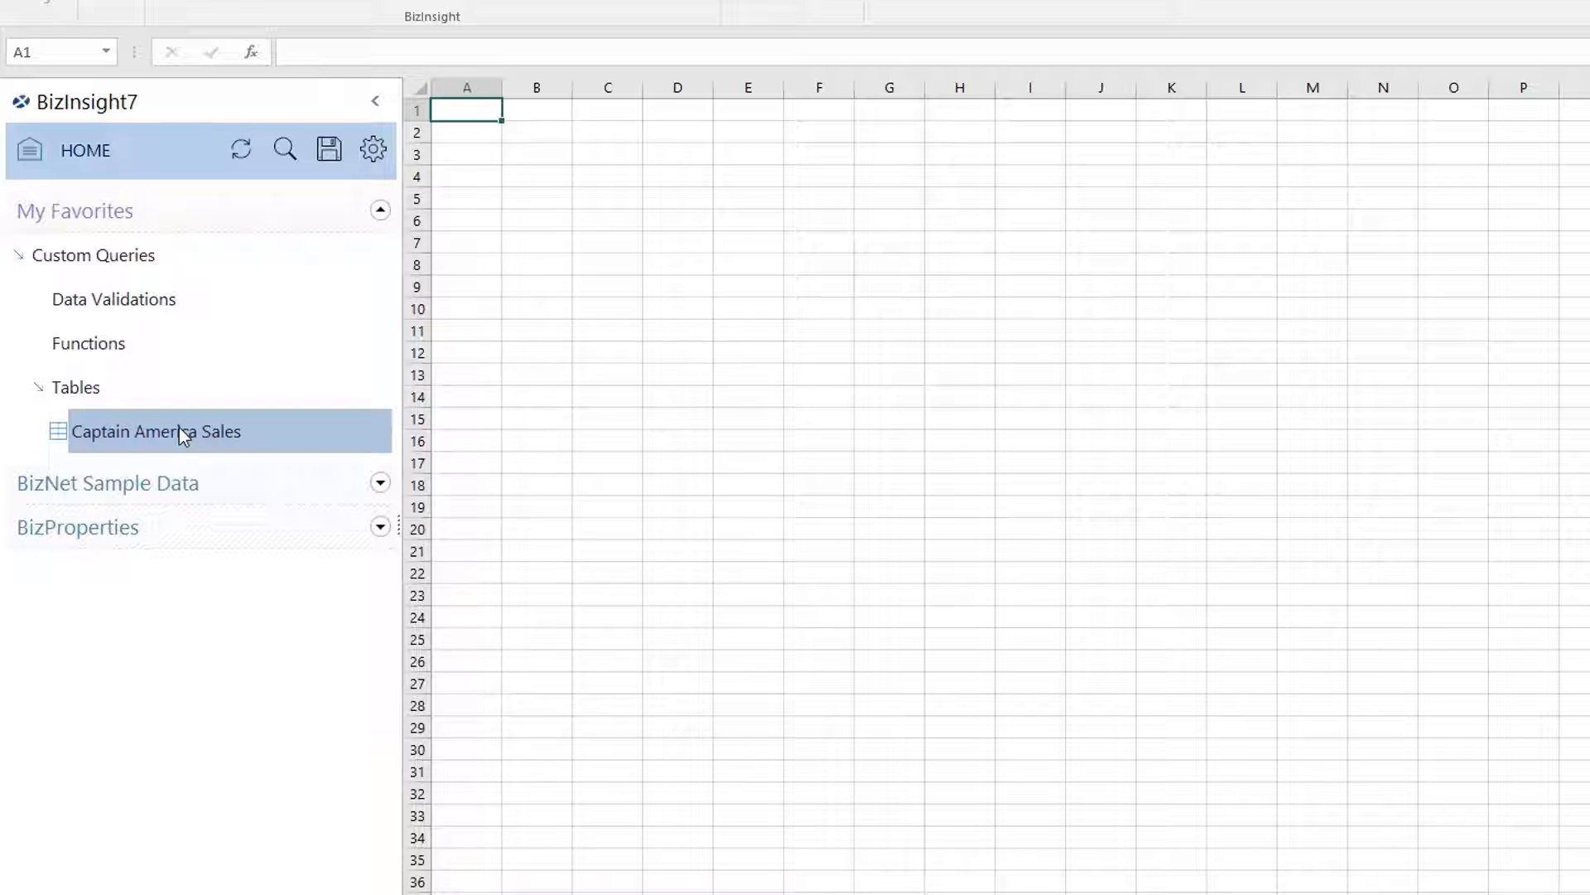
Insert Captain America Sales at A1 with Make Dynamic and Create Data Validations enabled.
drag(179, 427, 461, 126)
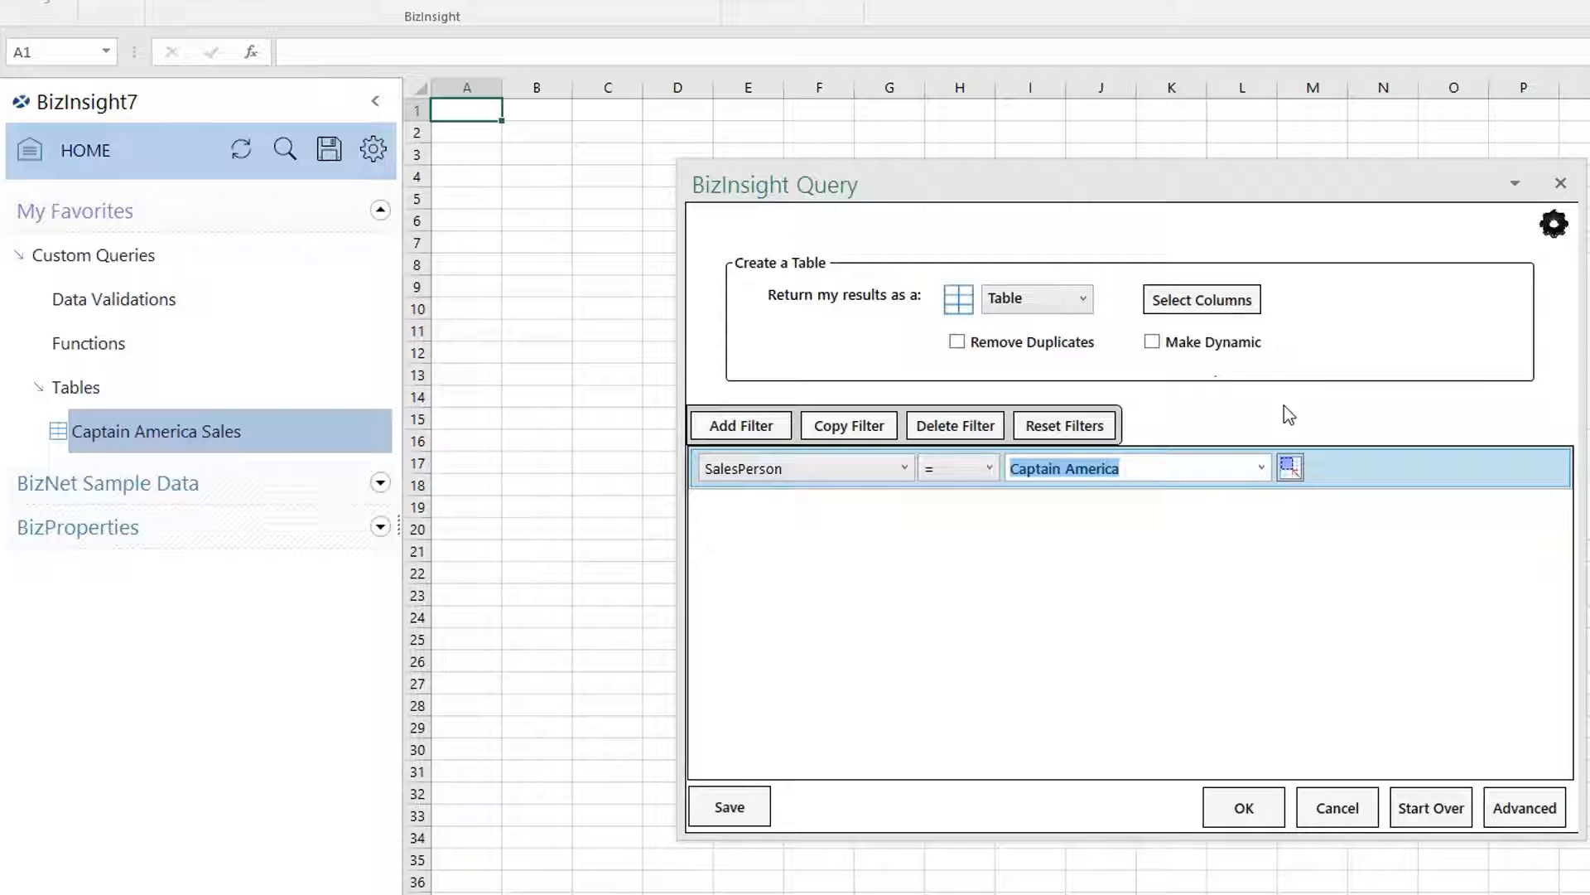
click(1513, 816)
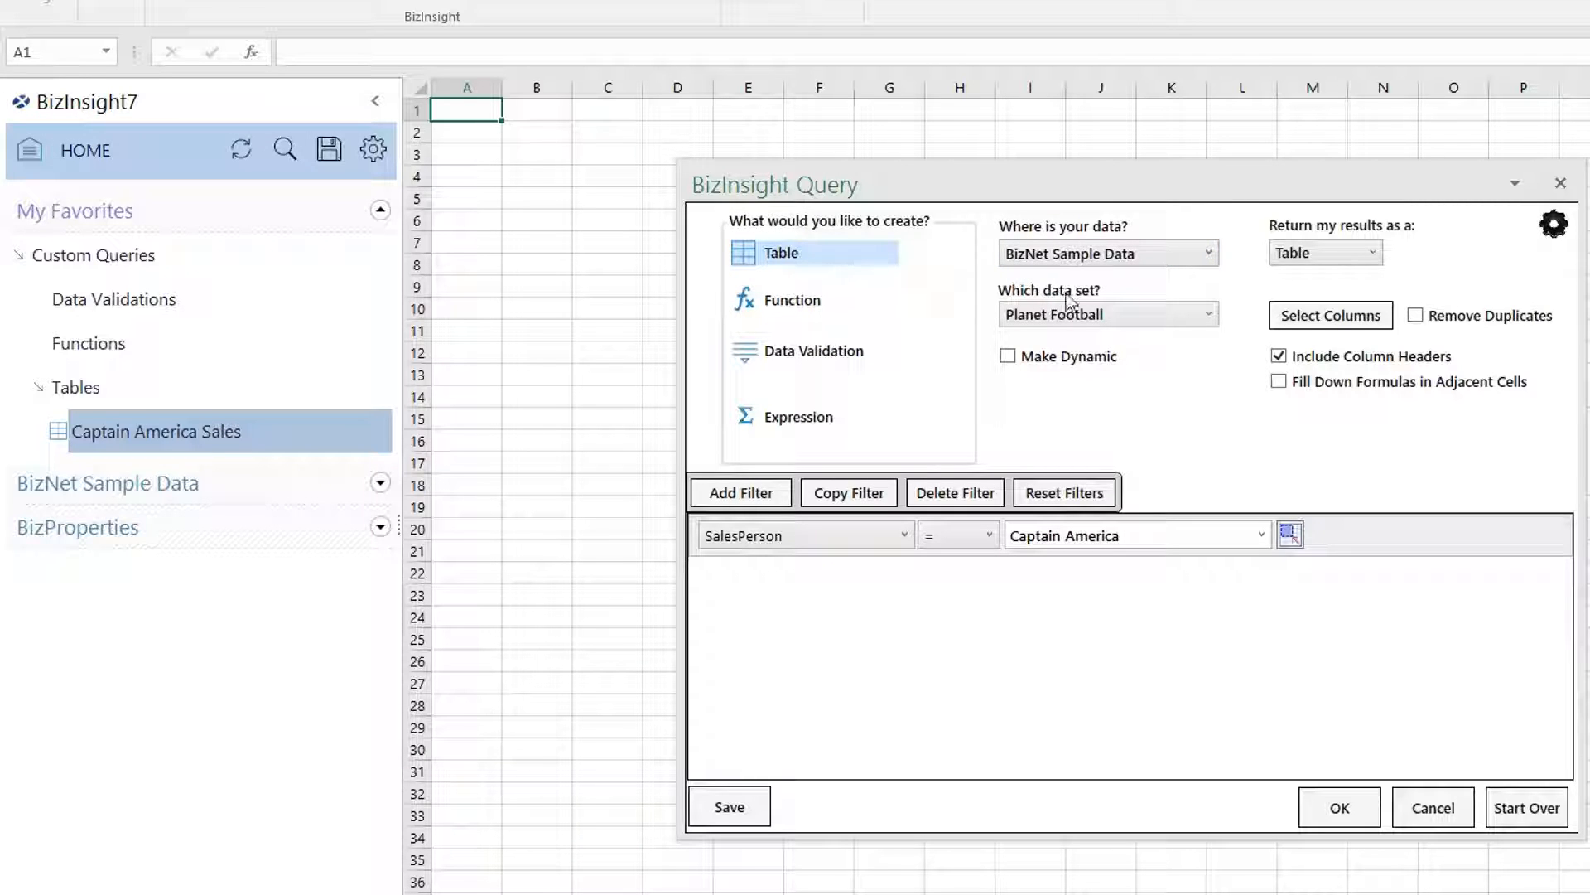
click(1045, 358)
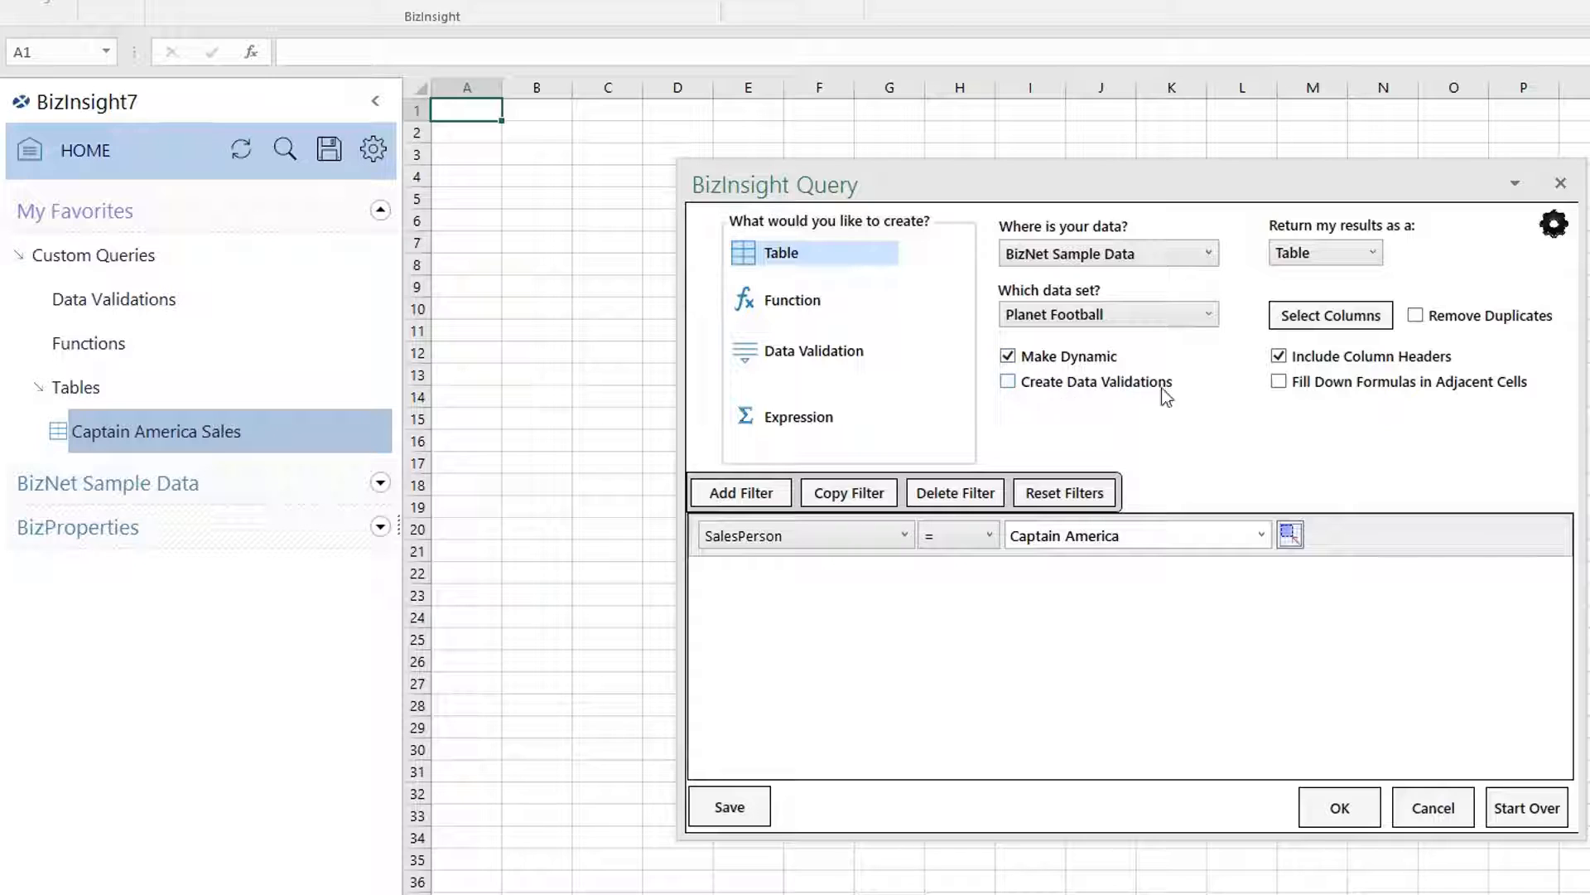
click(1045, 386)
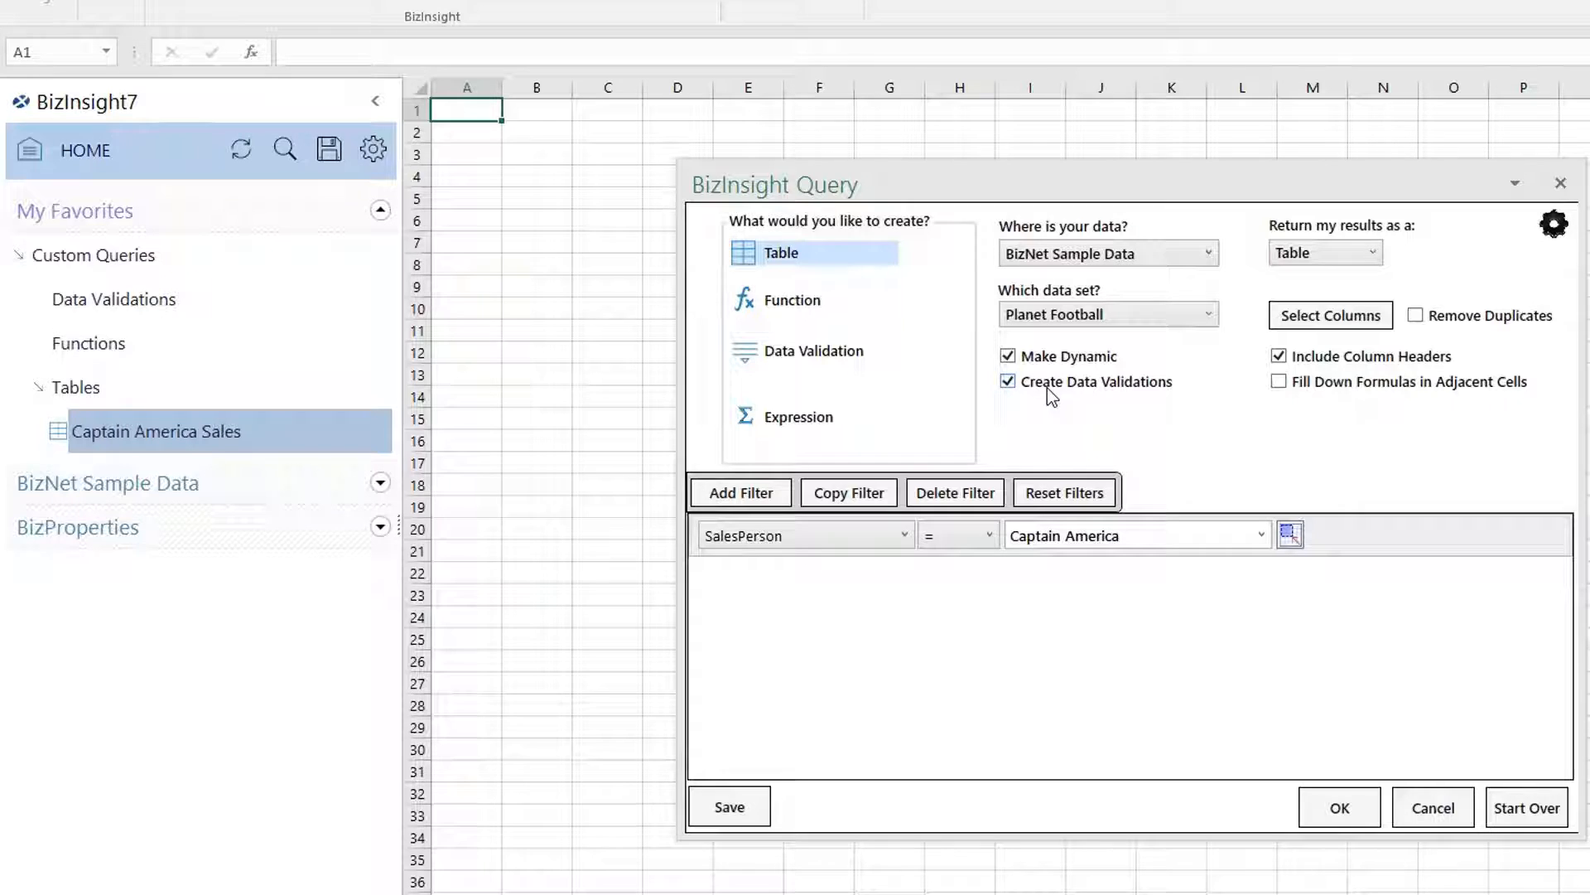
click(1340, 808)
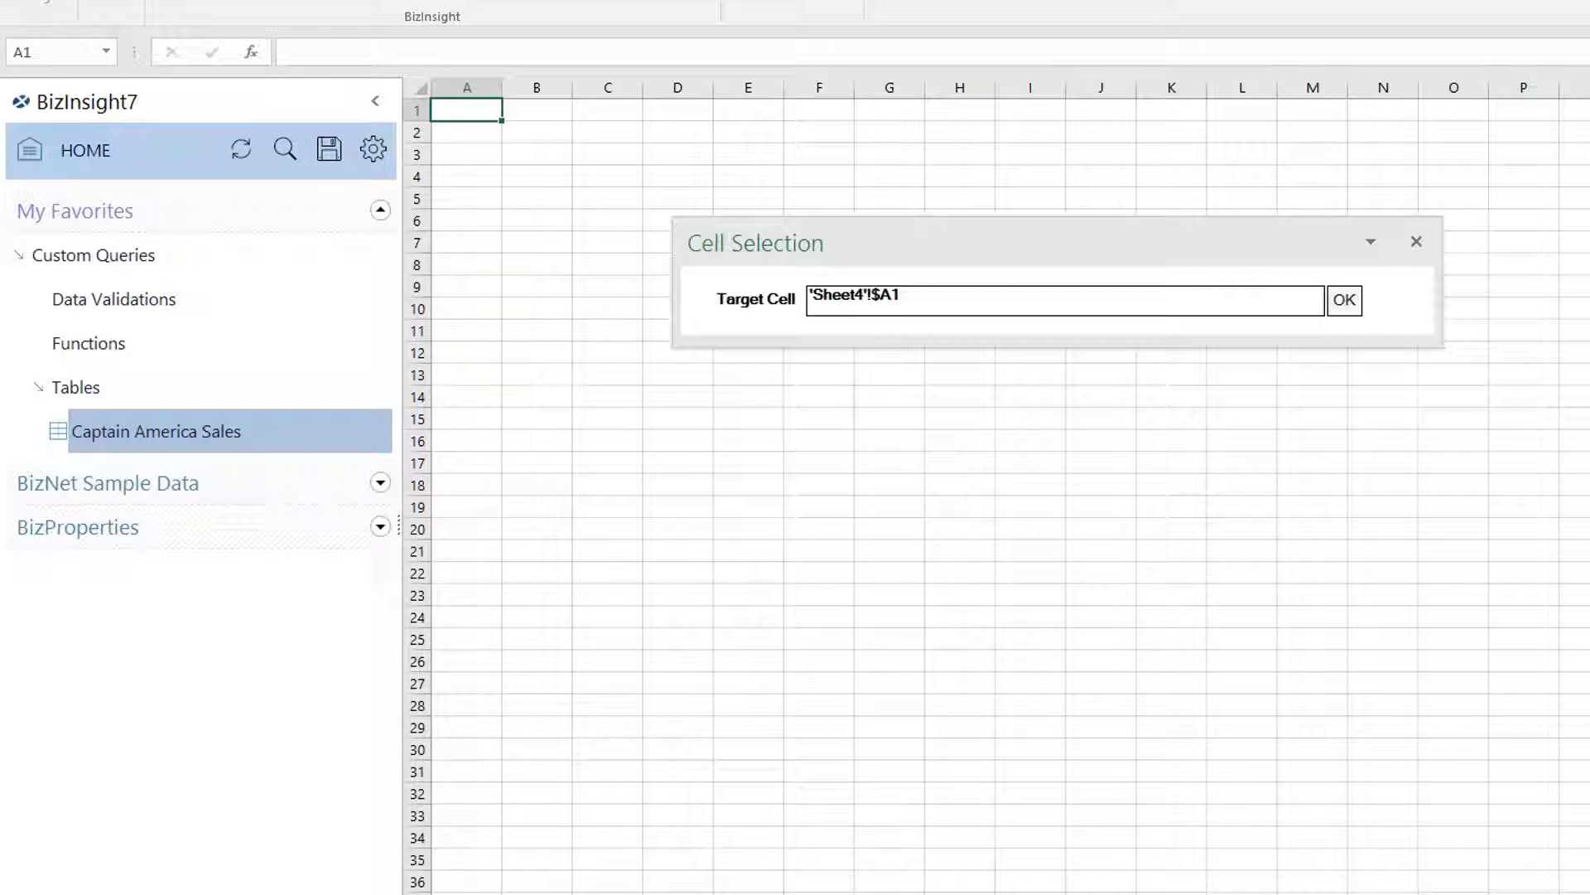
click(1343, 299)
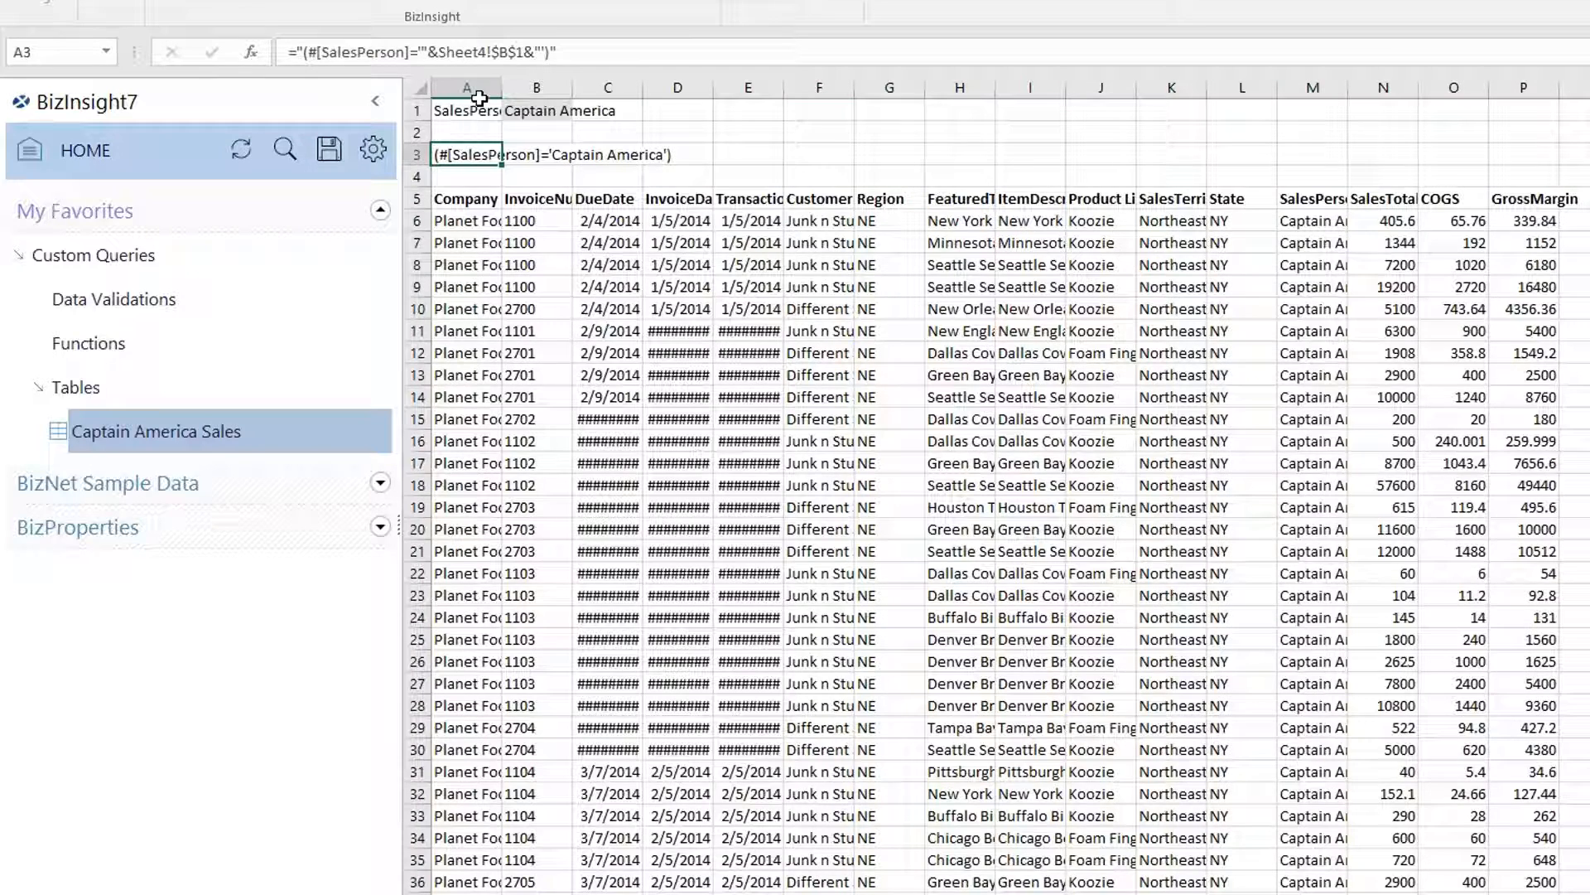
Widen columns A and B, then set the B1 SalesPerson dropdown to Spiderman.
drag(502, 87, 710, 94)
click(650, 105)
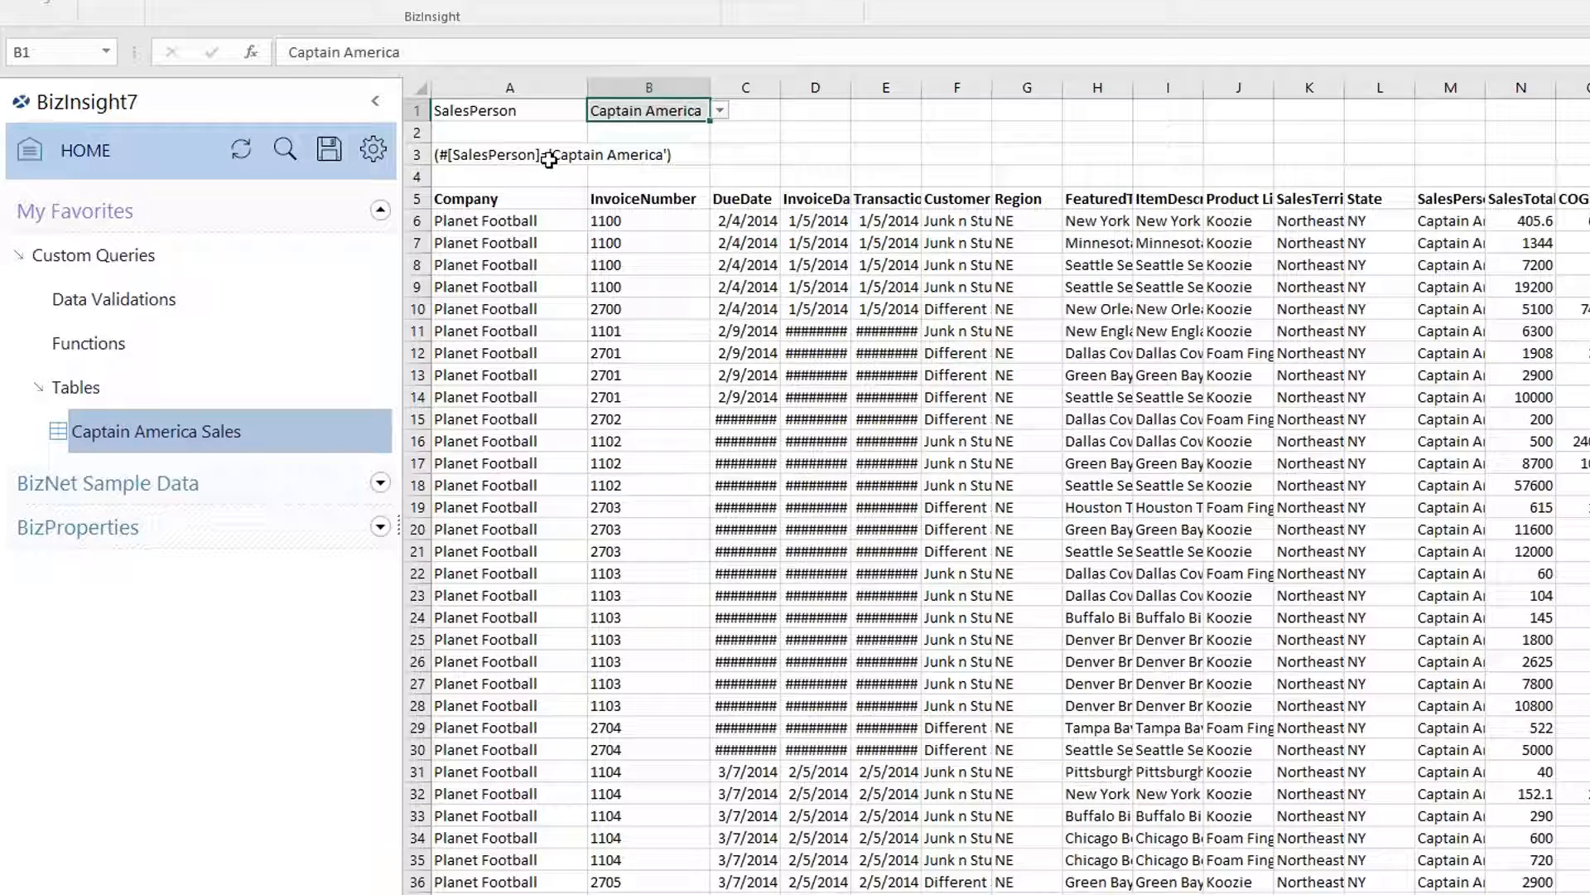
click(549, 159)
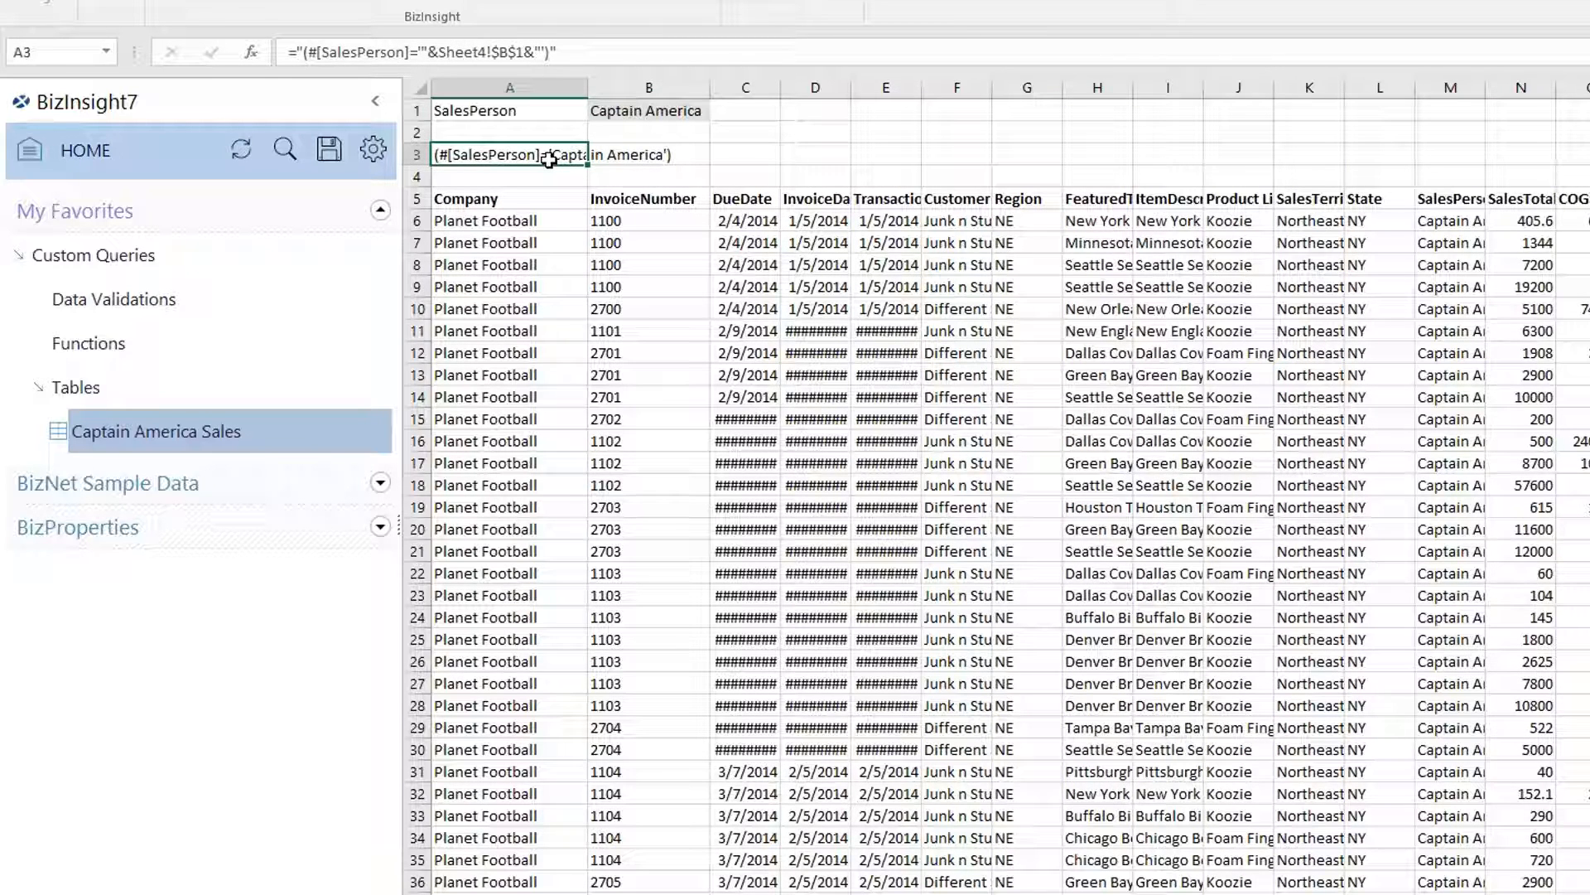
click(678, 110)
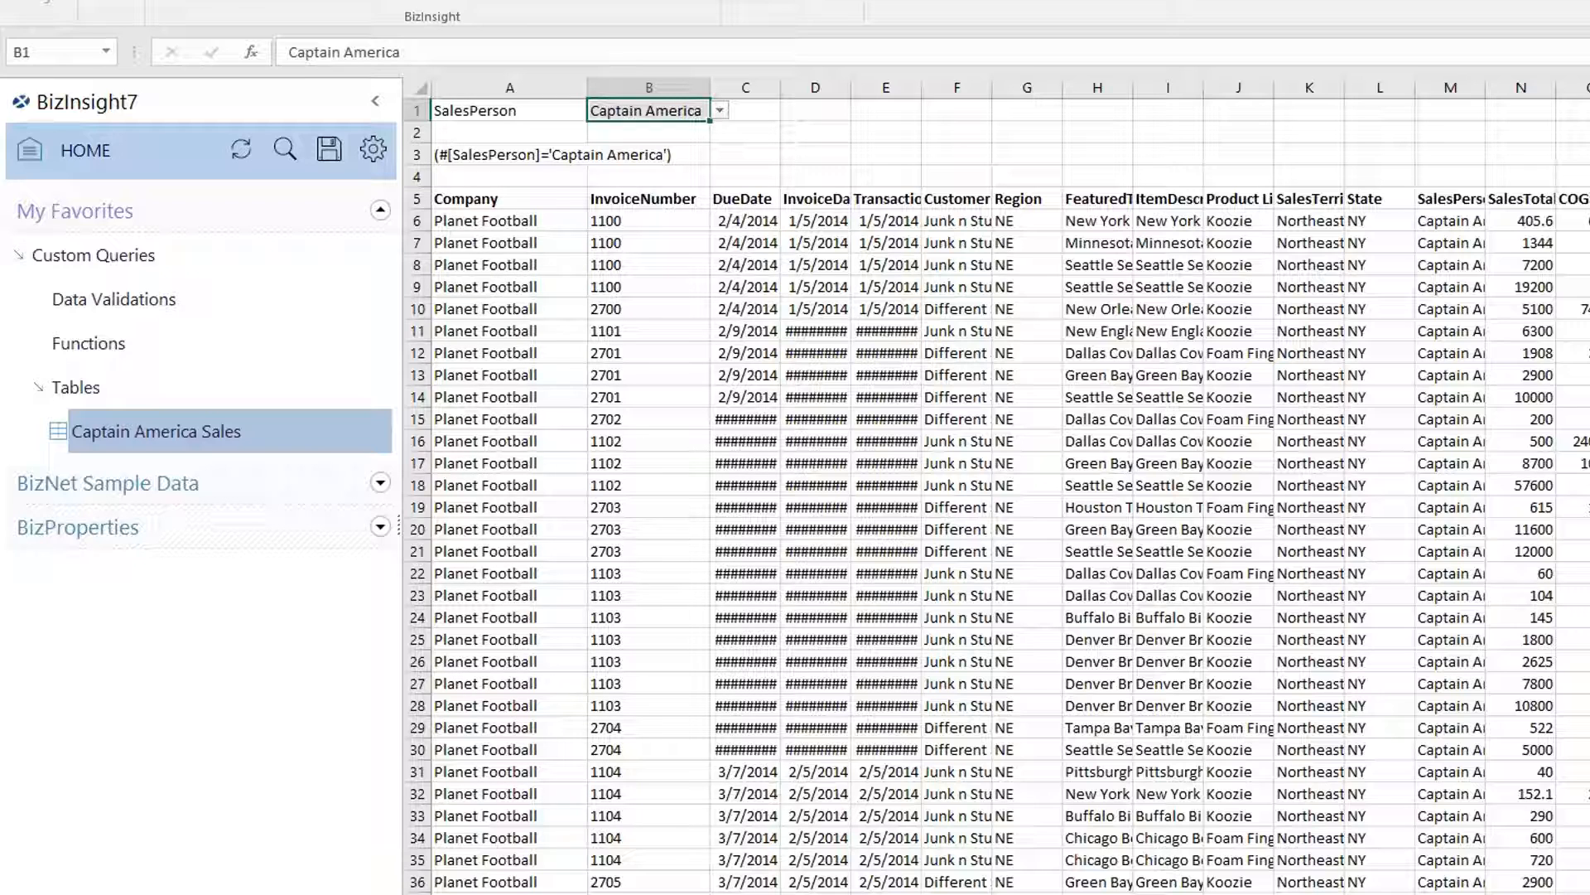
click(719, 110)
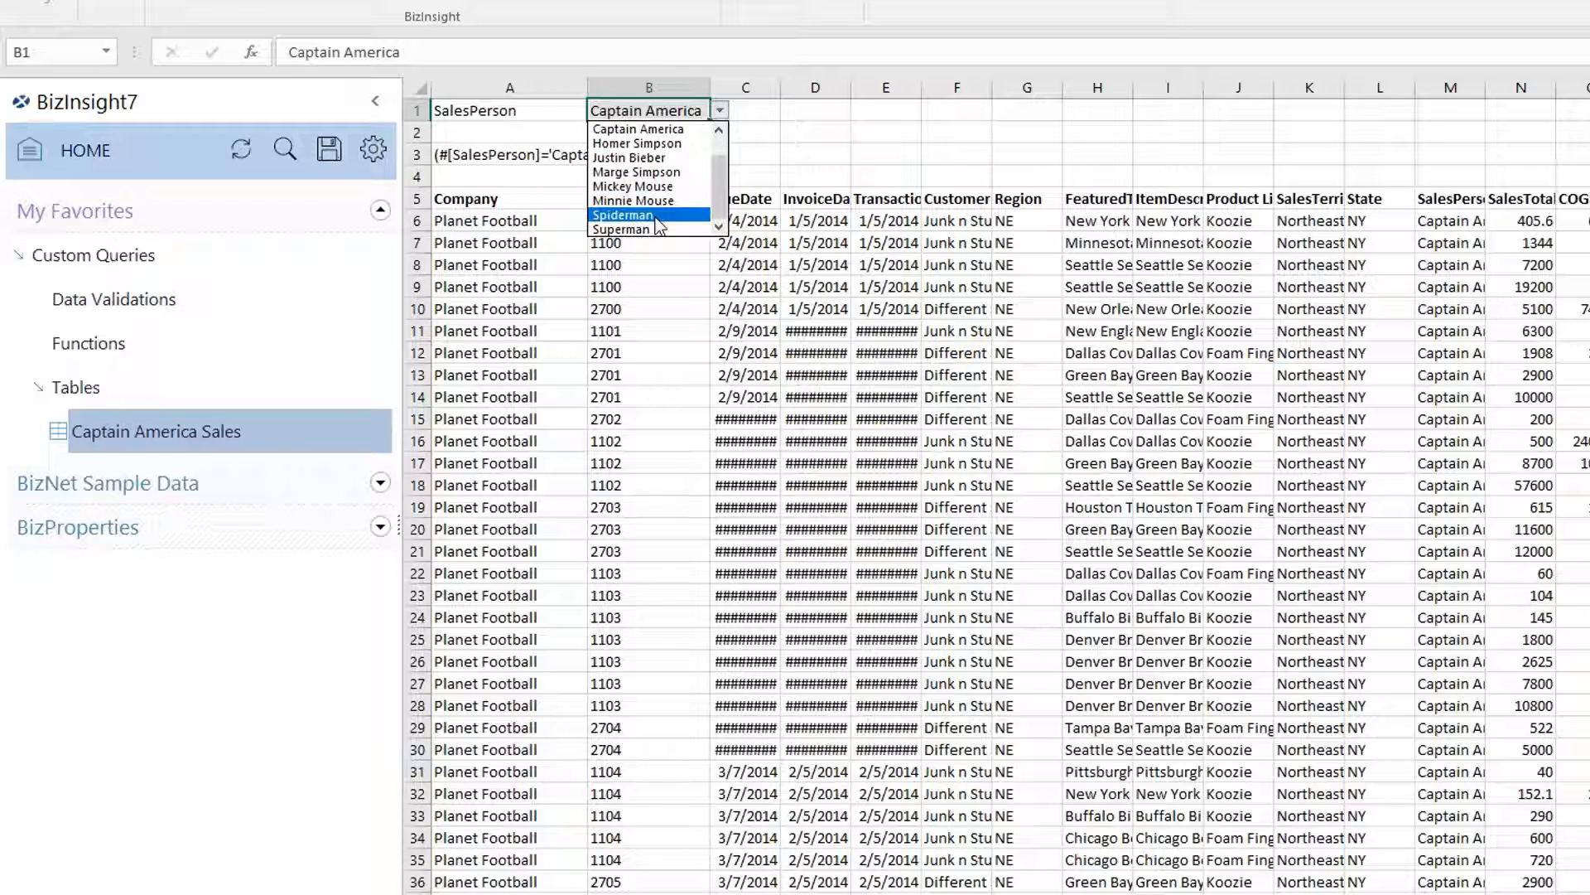
click(623, 214)
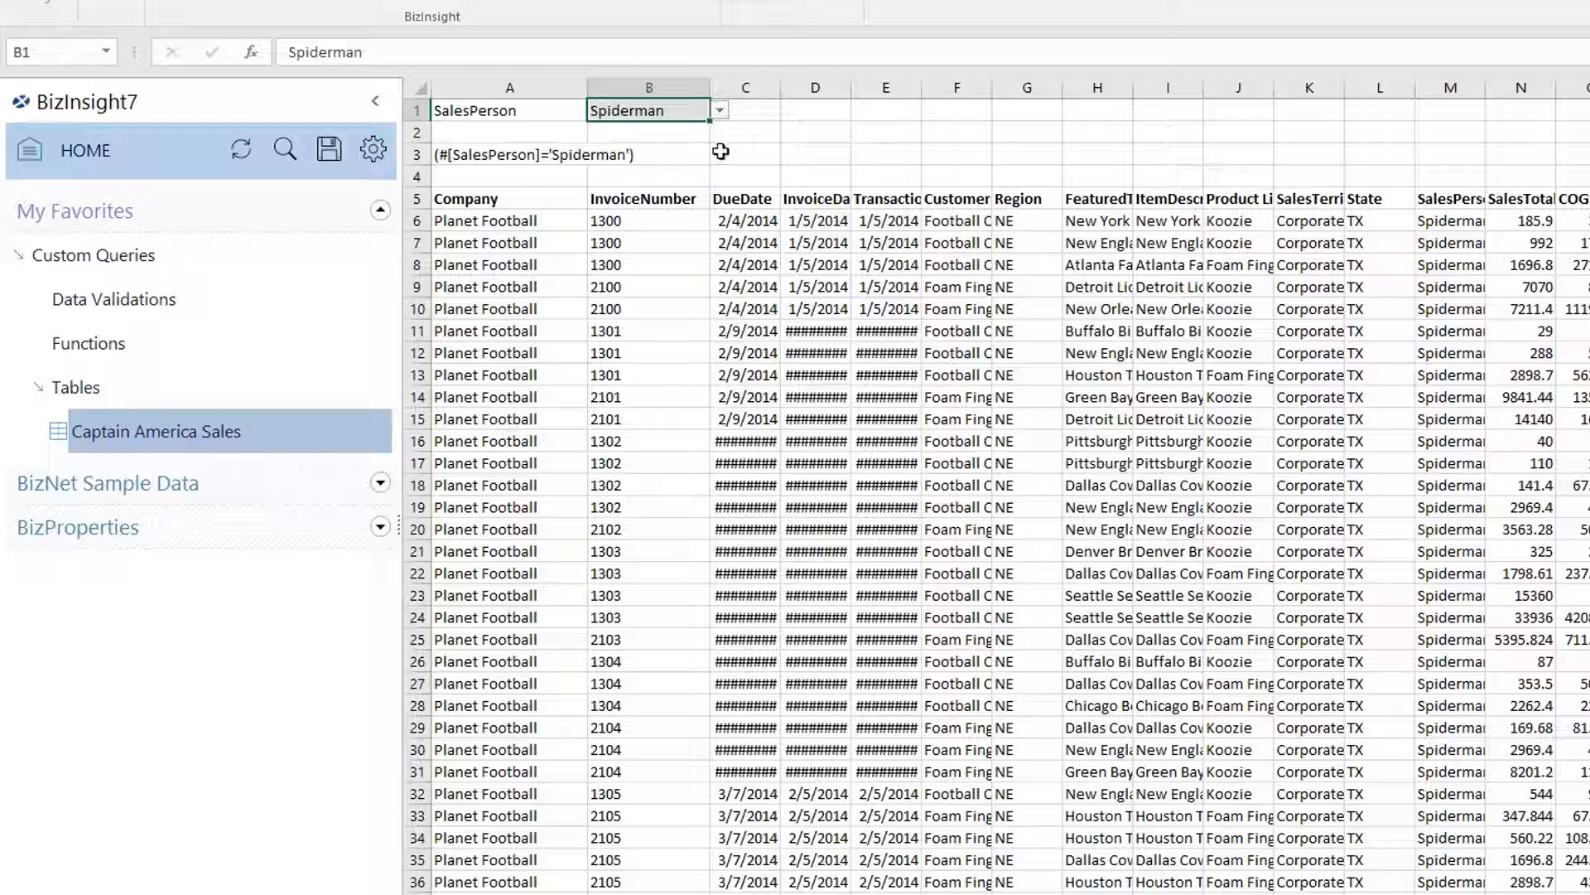
Switch the SalesPerson in B1 to Captain America, then Homer Simpson, then Justin Bieber.
click(717, 109)
click(638, 129)
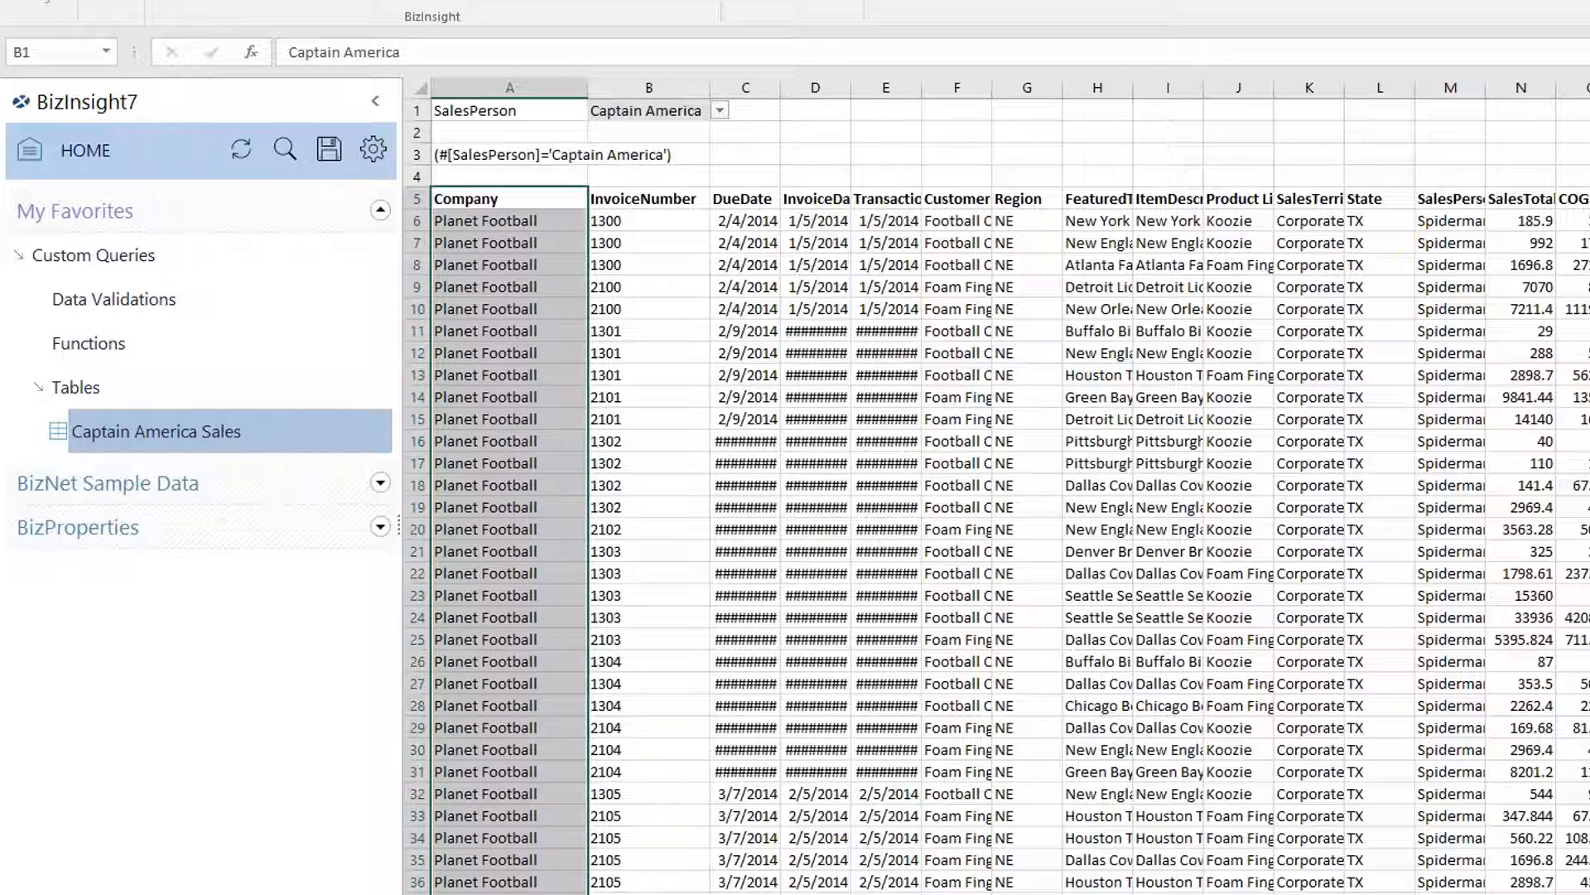
click(720, 109)
click(693, 146)
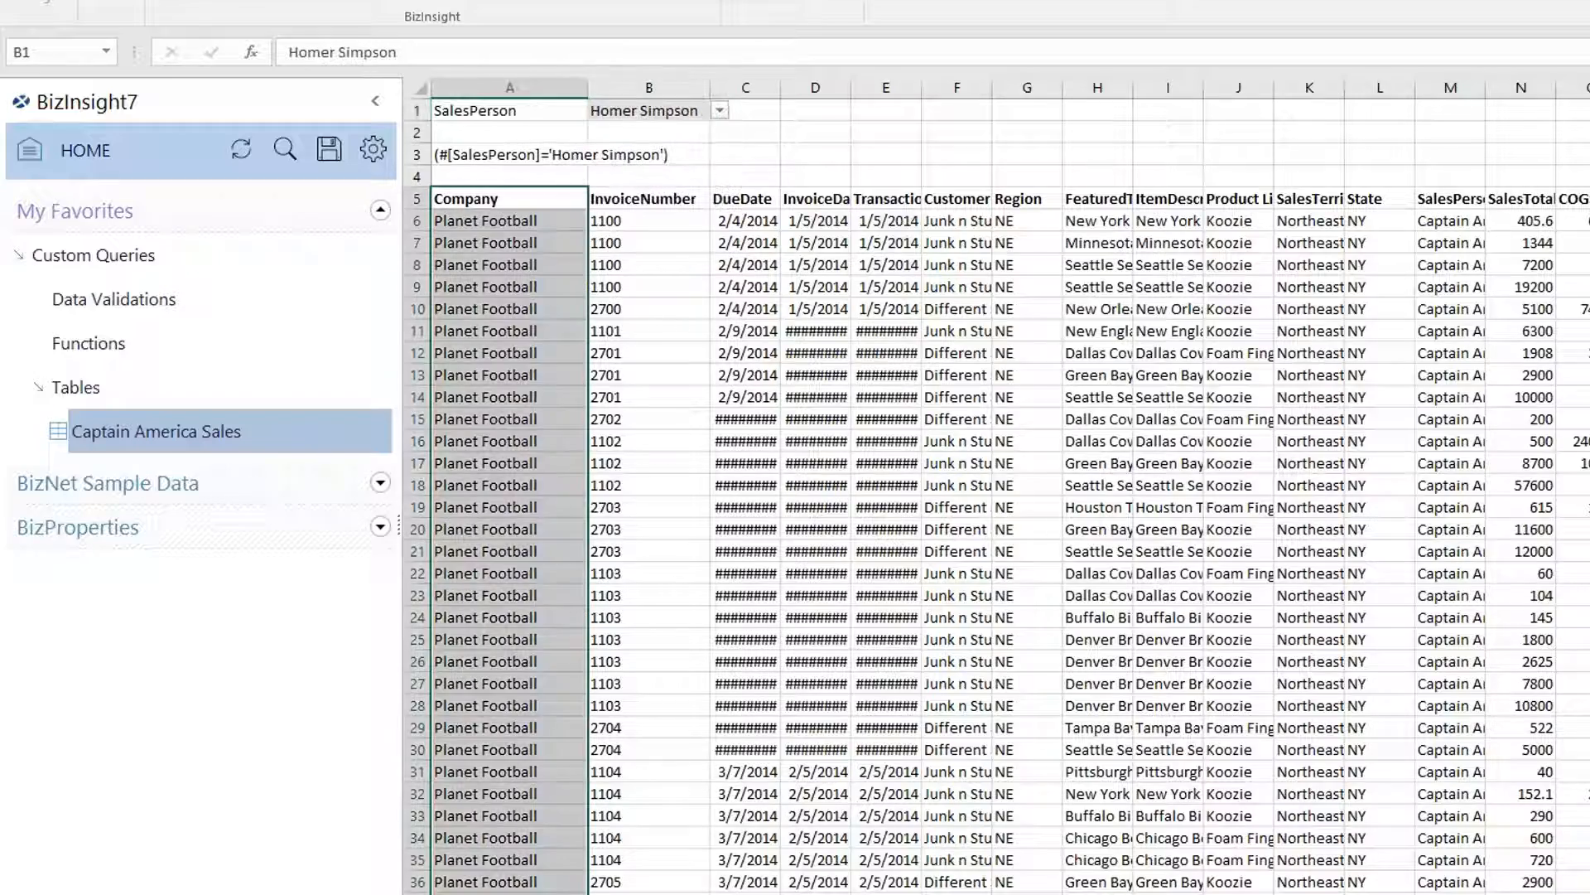
click(720, 110)
click(695, 112)
click(720, 110)
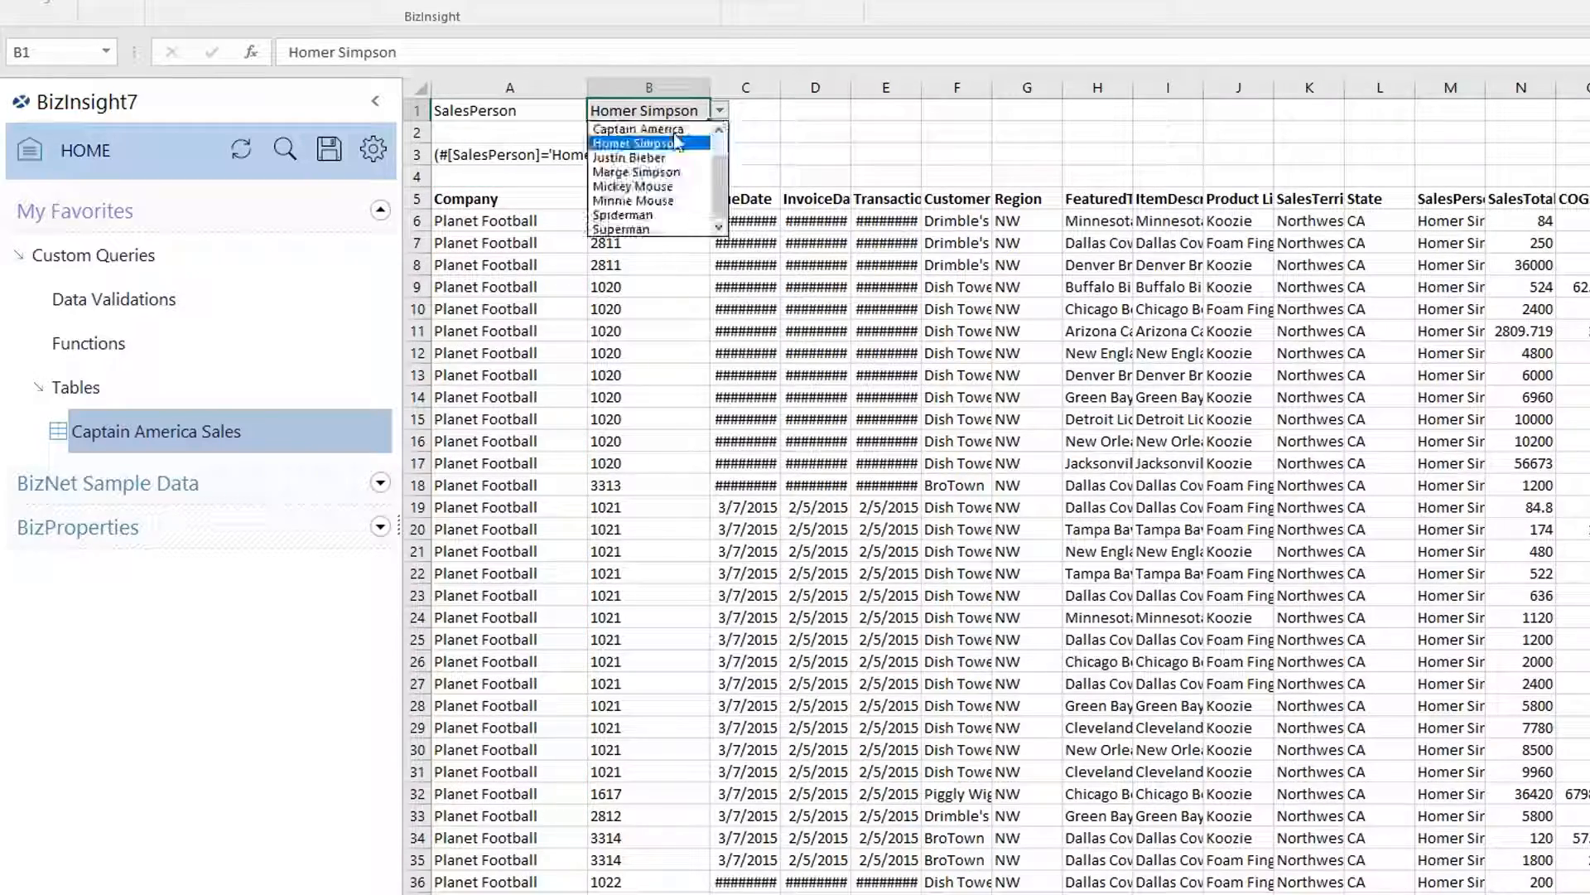
click(665, 159)
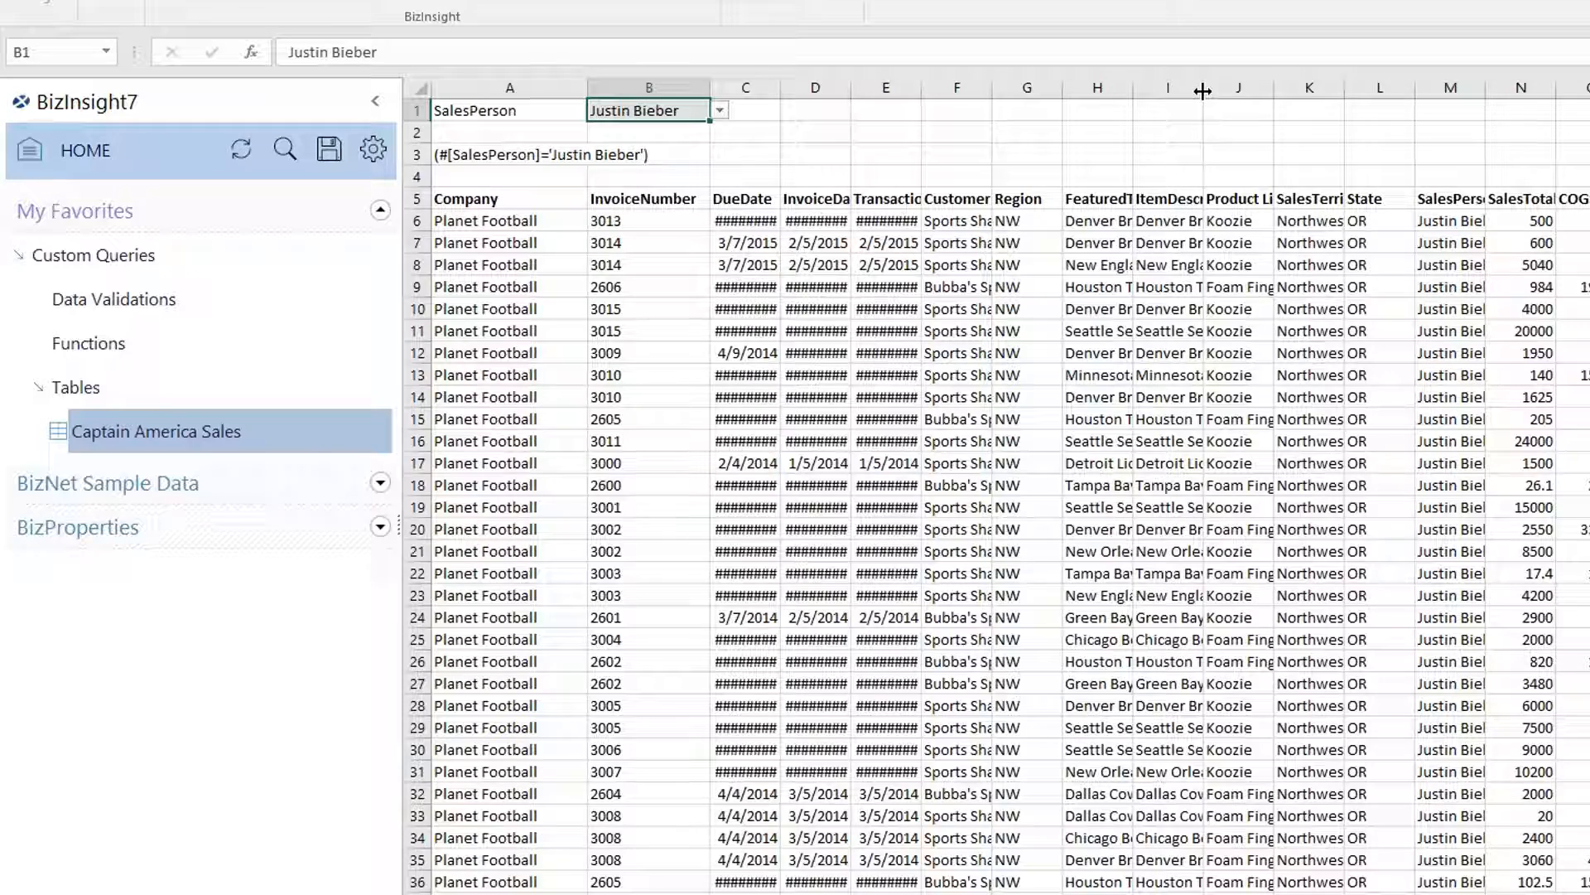
Autofit column I to the item descriptions, then check cells I6, J6, the A3 filter formula and B1.
drag(1203, 89, 1202, 91)
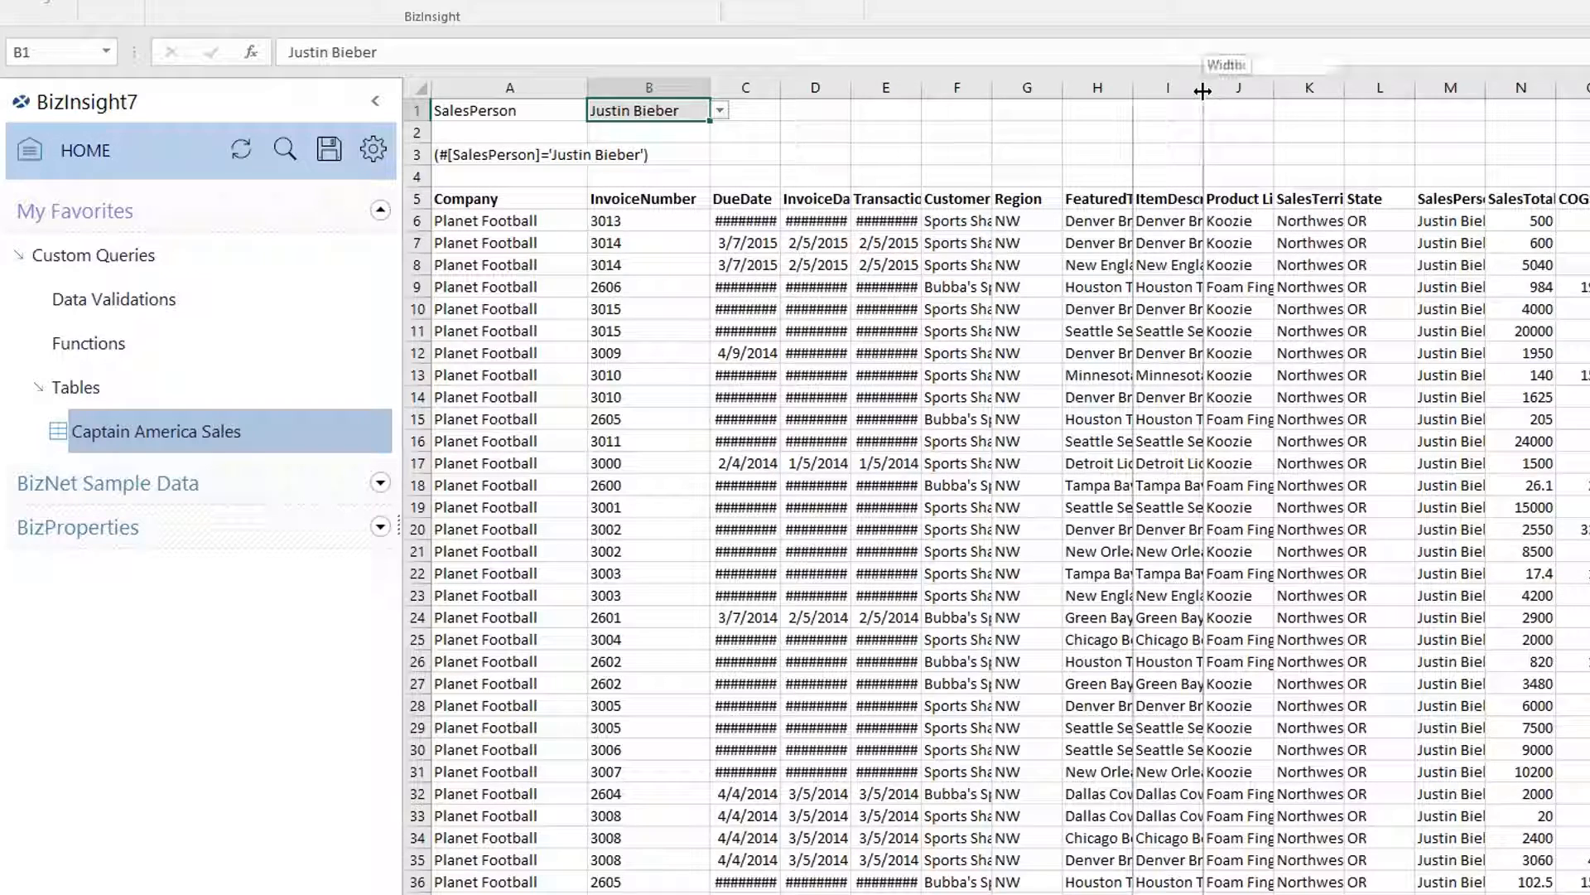
double_click(1202, 90)
click(1371, 221)
click(1422, 222)
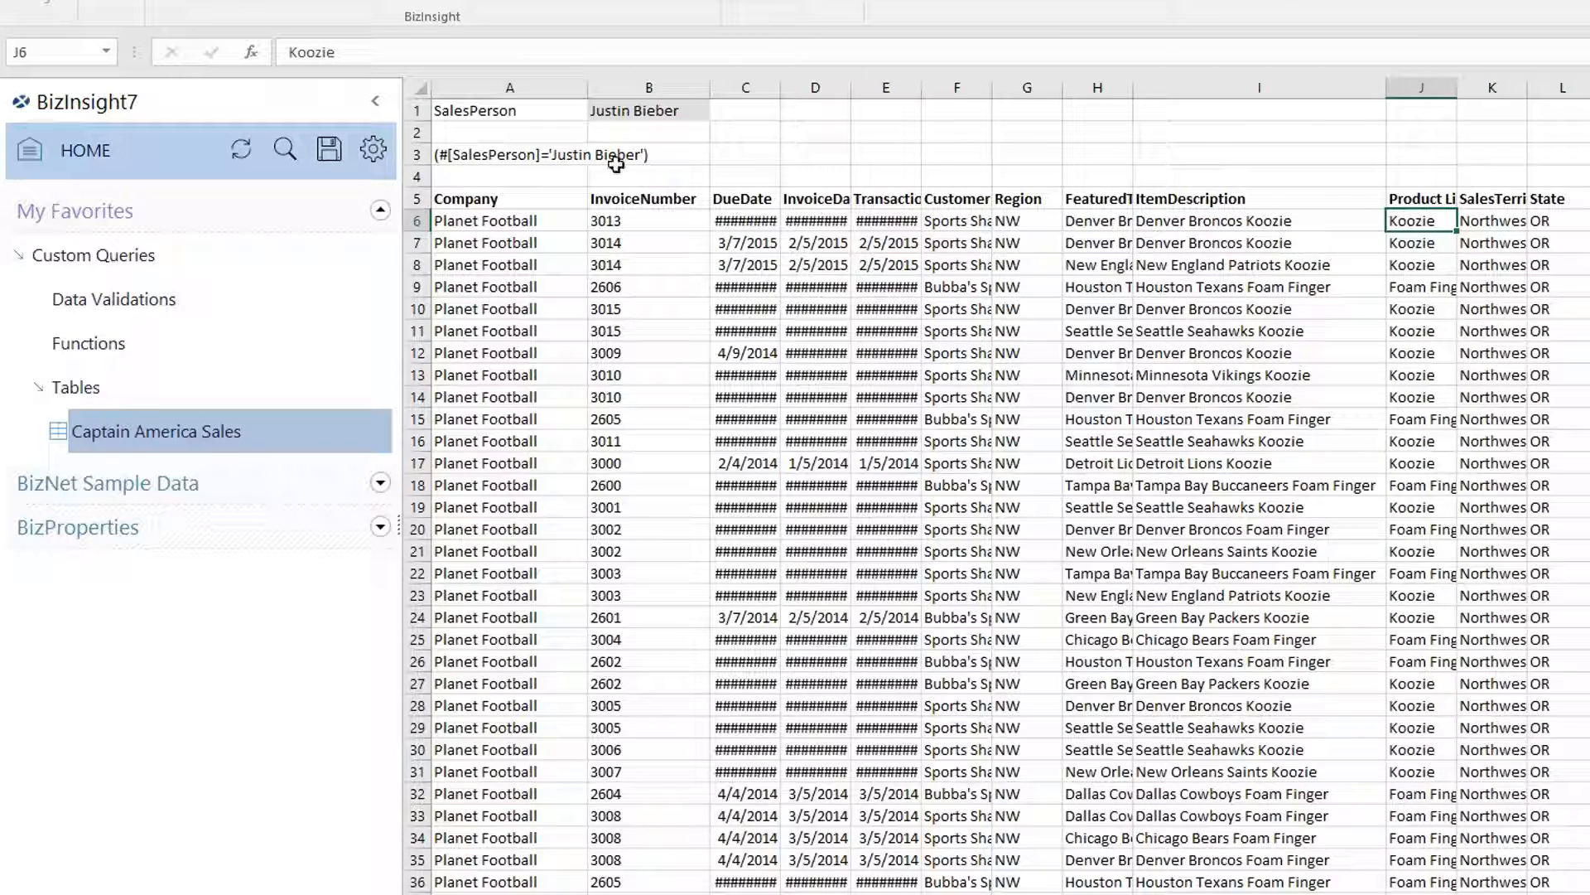
click(510, 154)
click(621, 114)
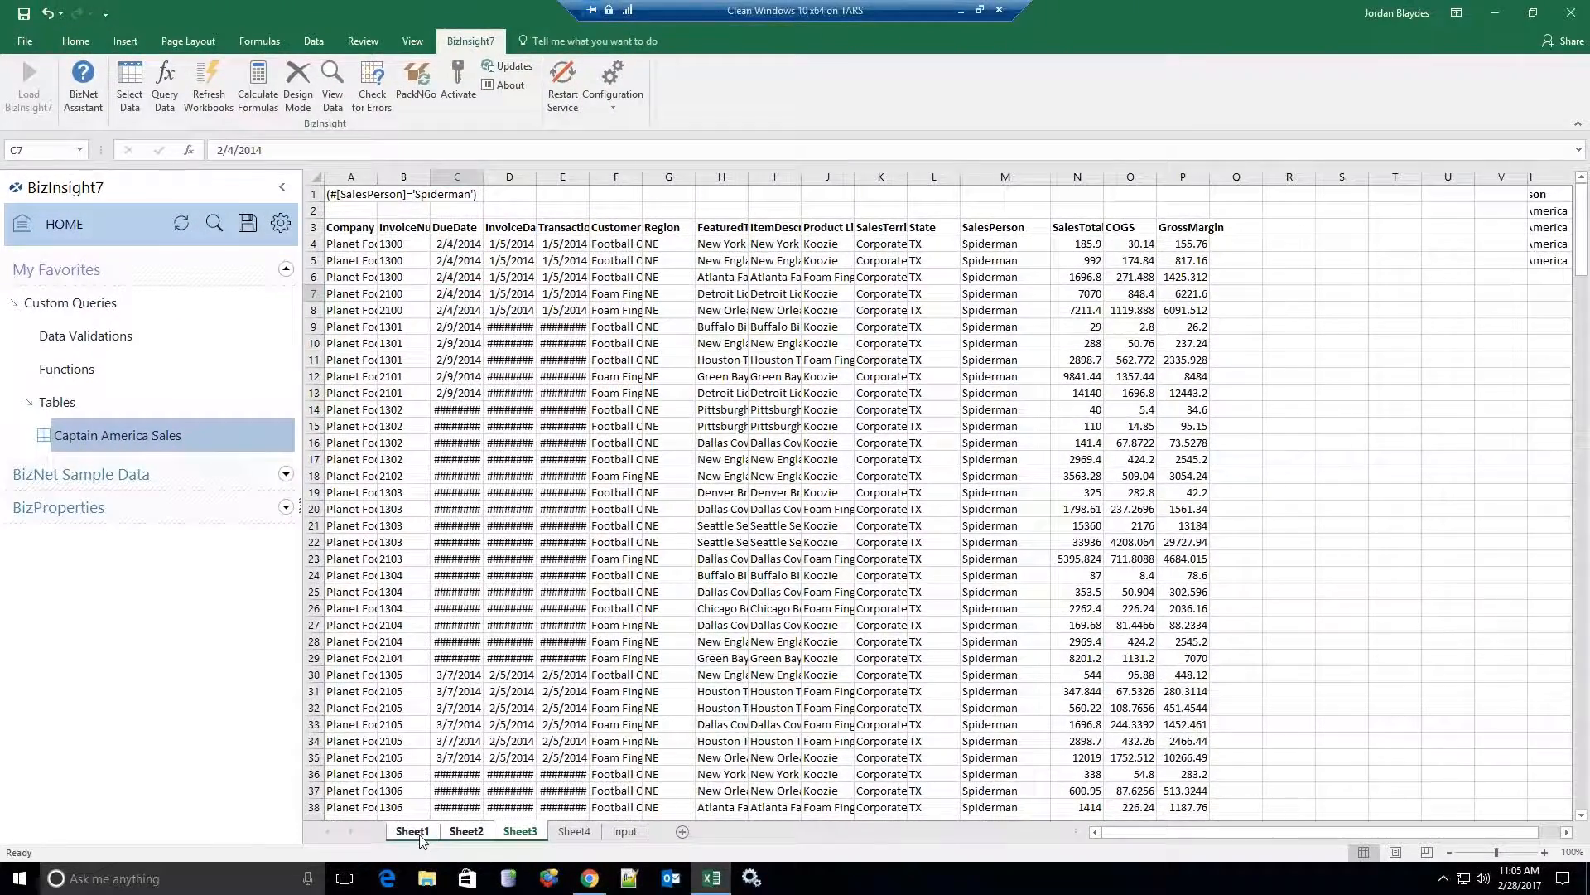
Permanently delete the grouped Sheet1–Sheet3 data sheets.
right_click(420, 837)
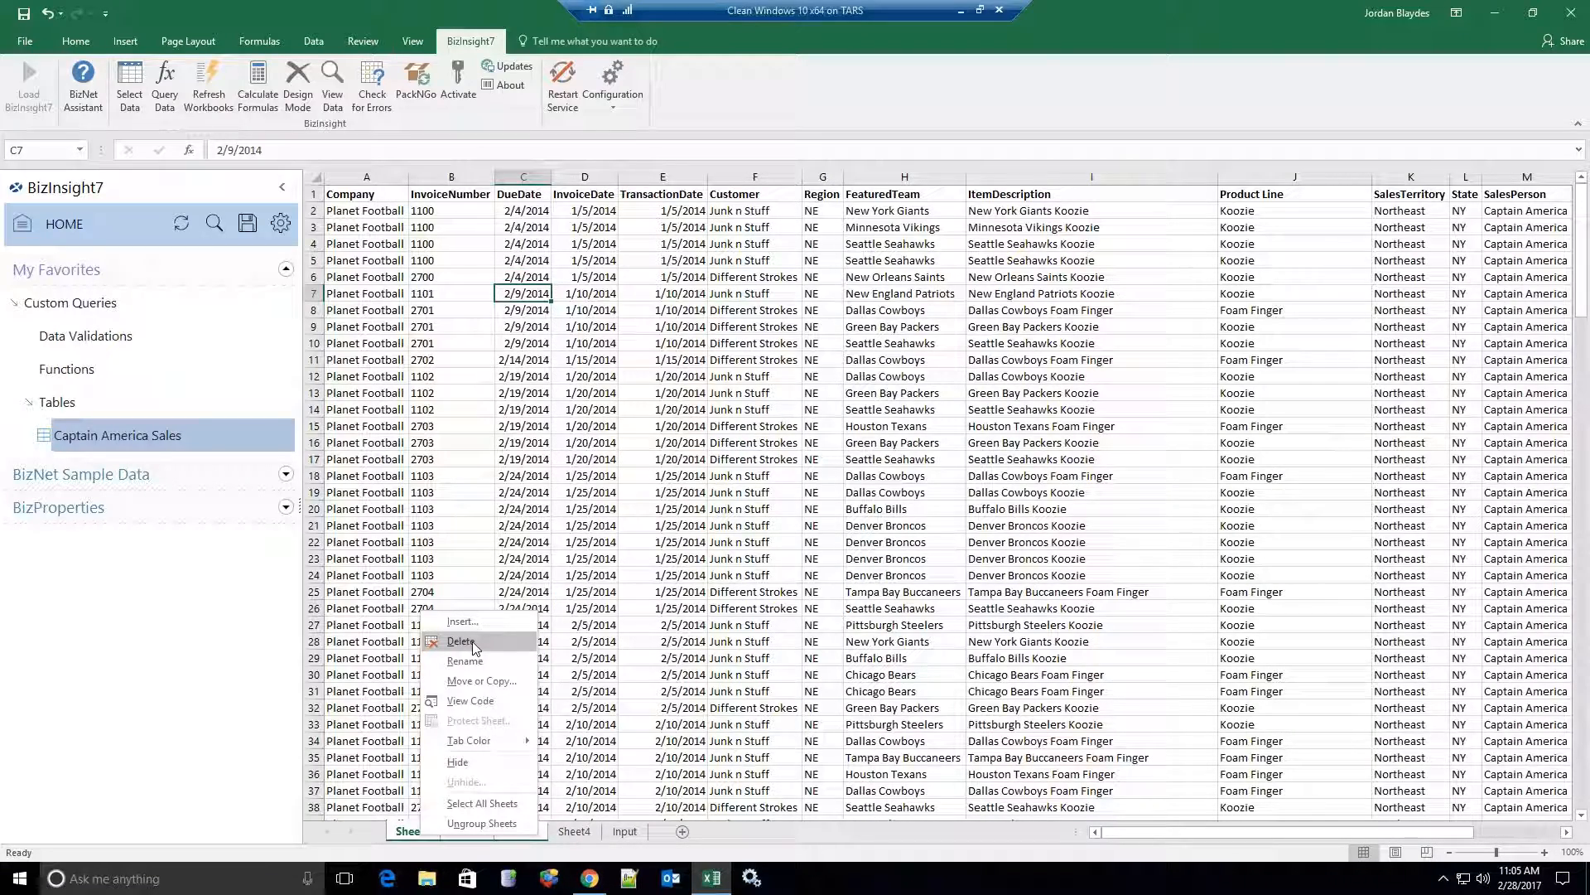
click(474, 648)
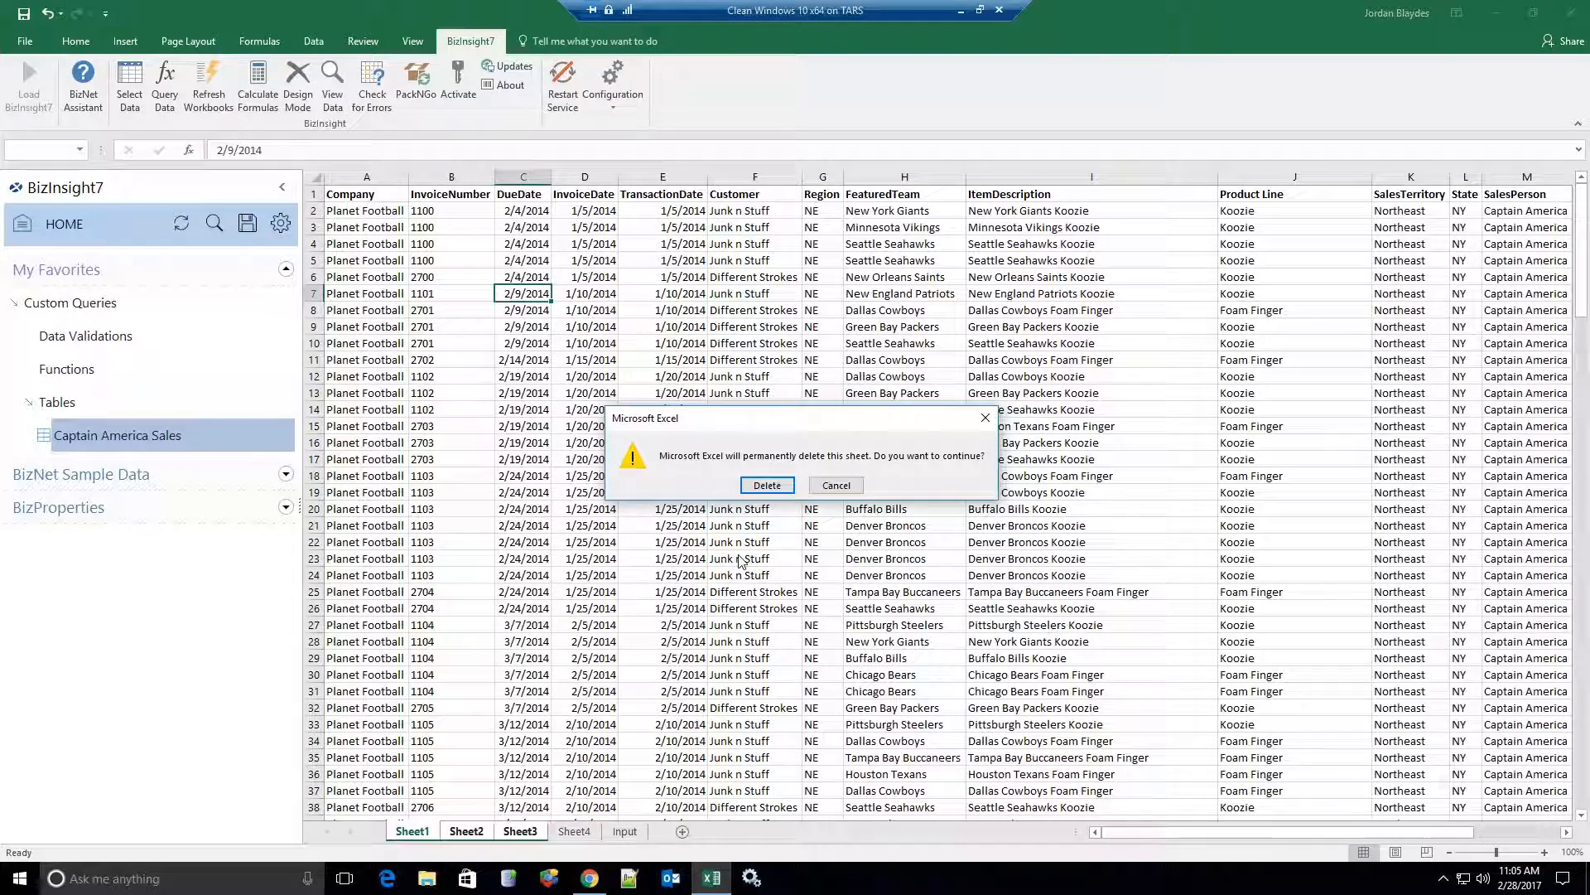
click(768, 492)
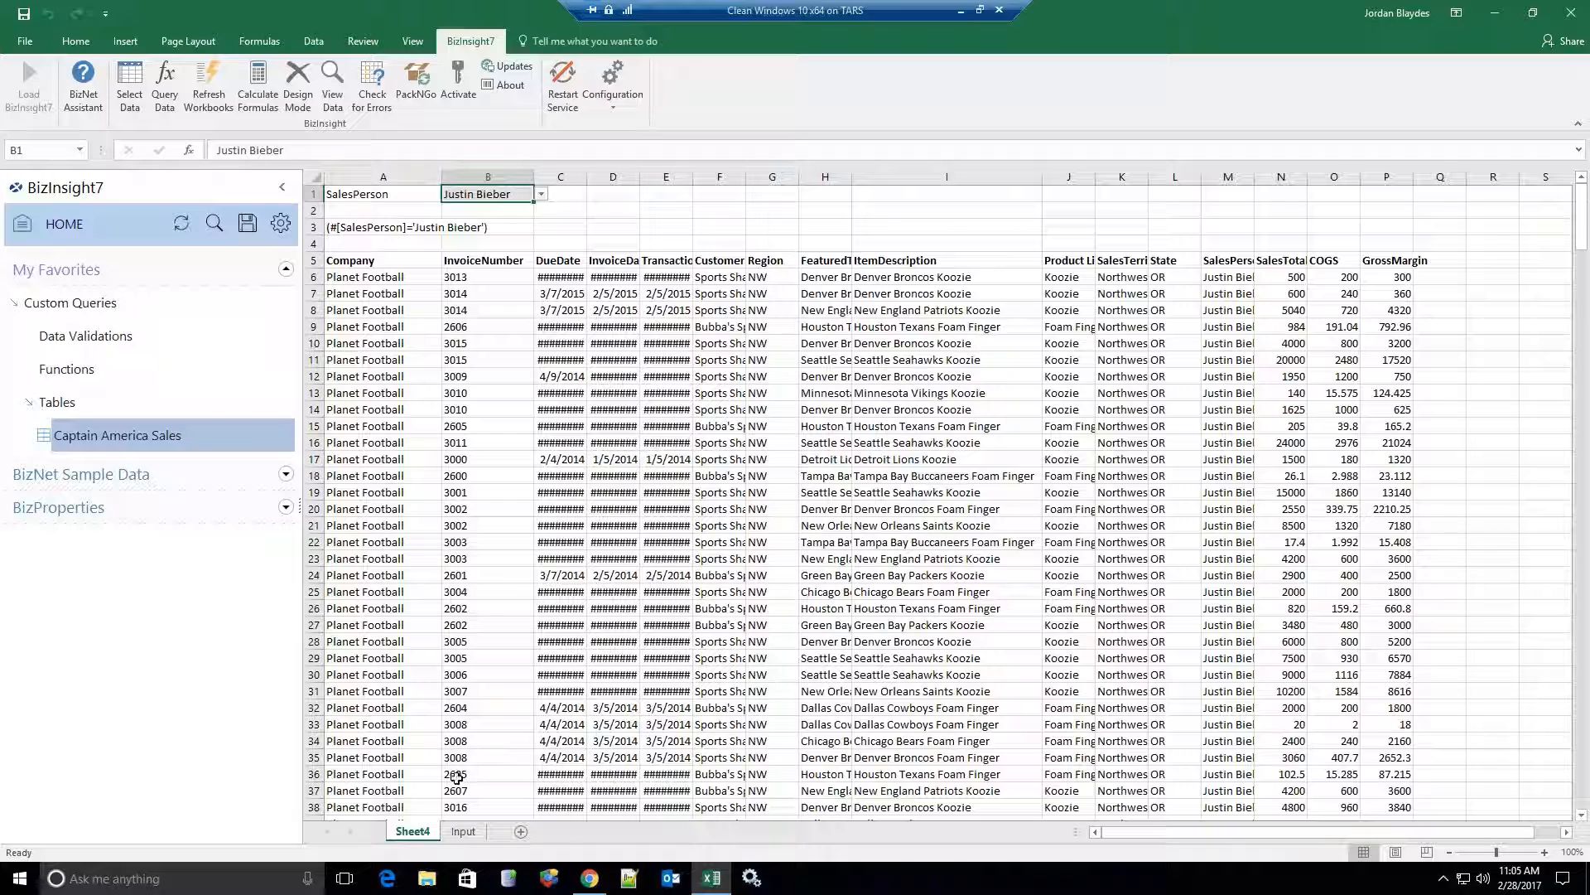
Rename Sheet4 to 'Hero Sales'.
double_click(412, 831)
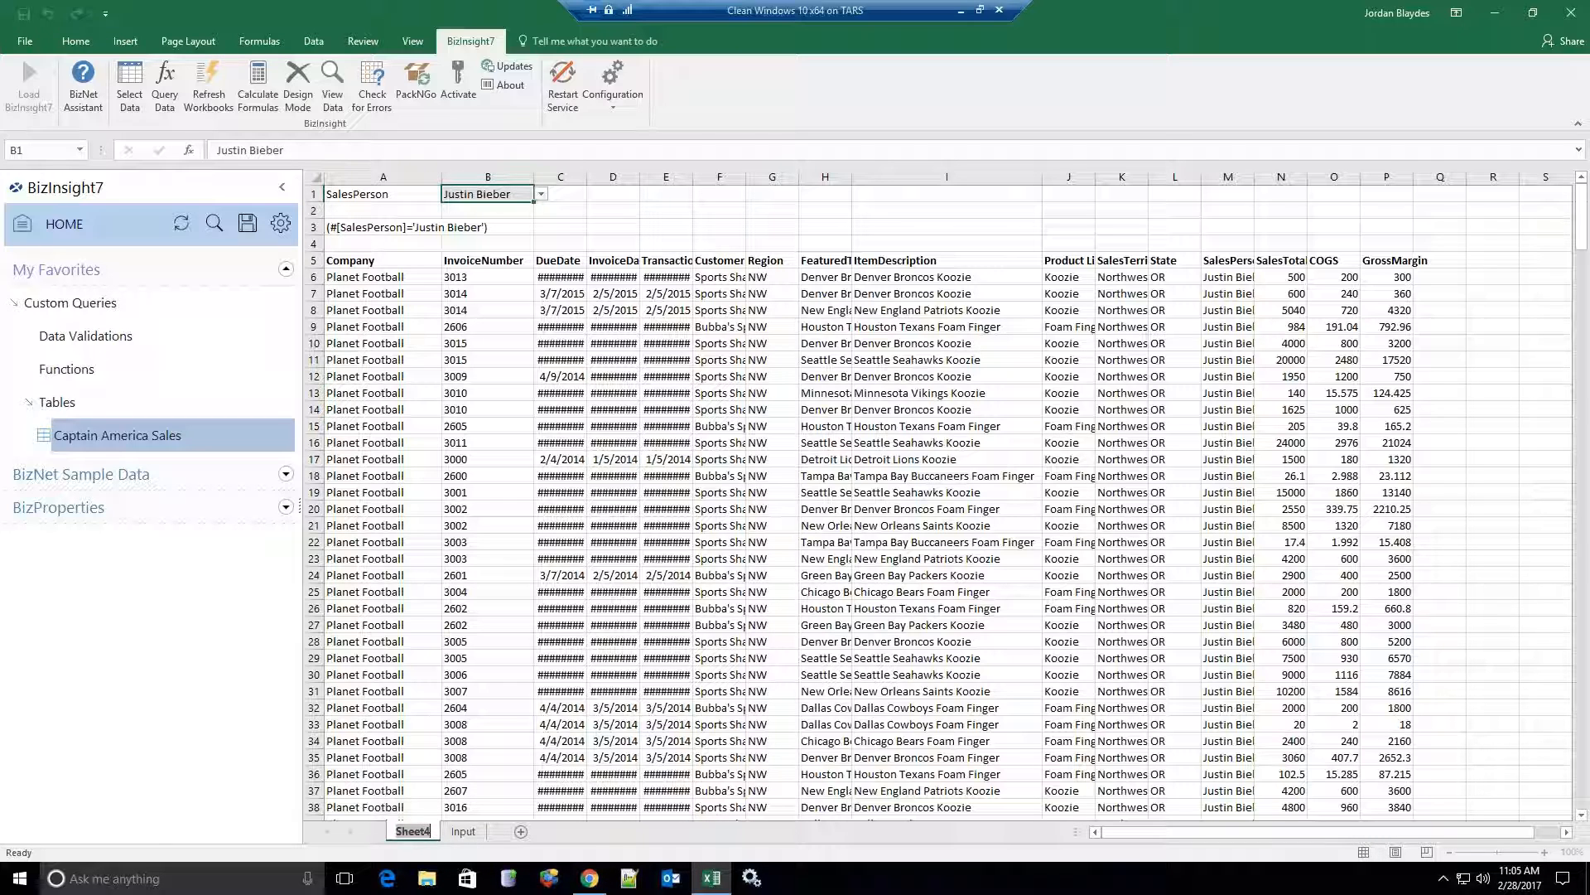
text(Hero Sales)
key(Return)
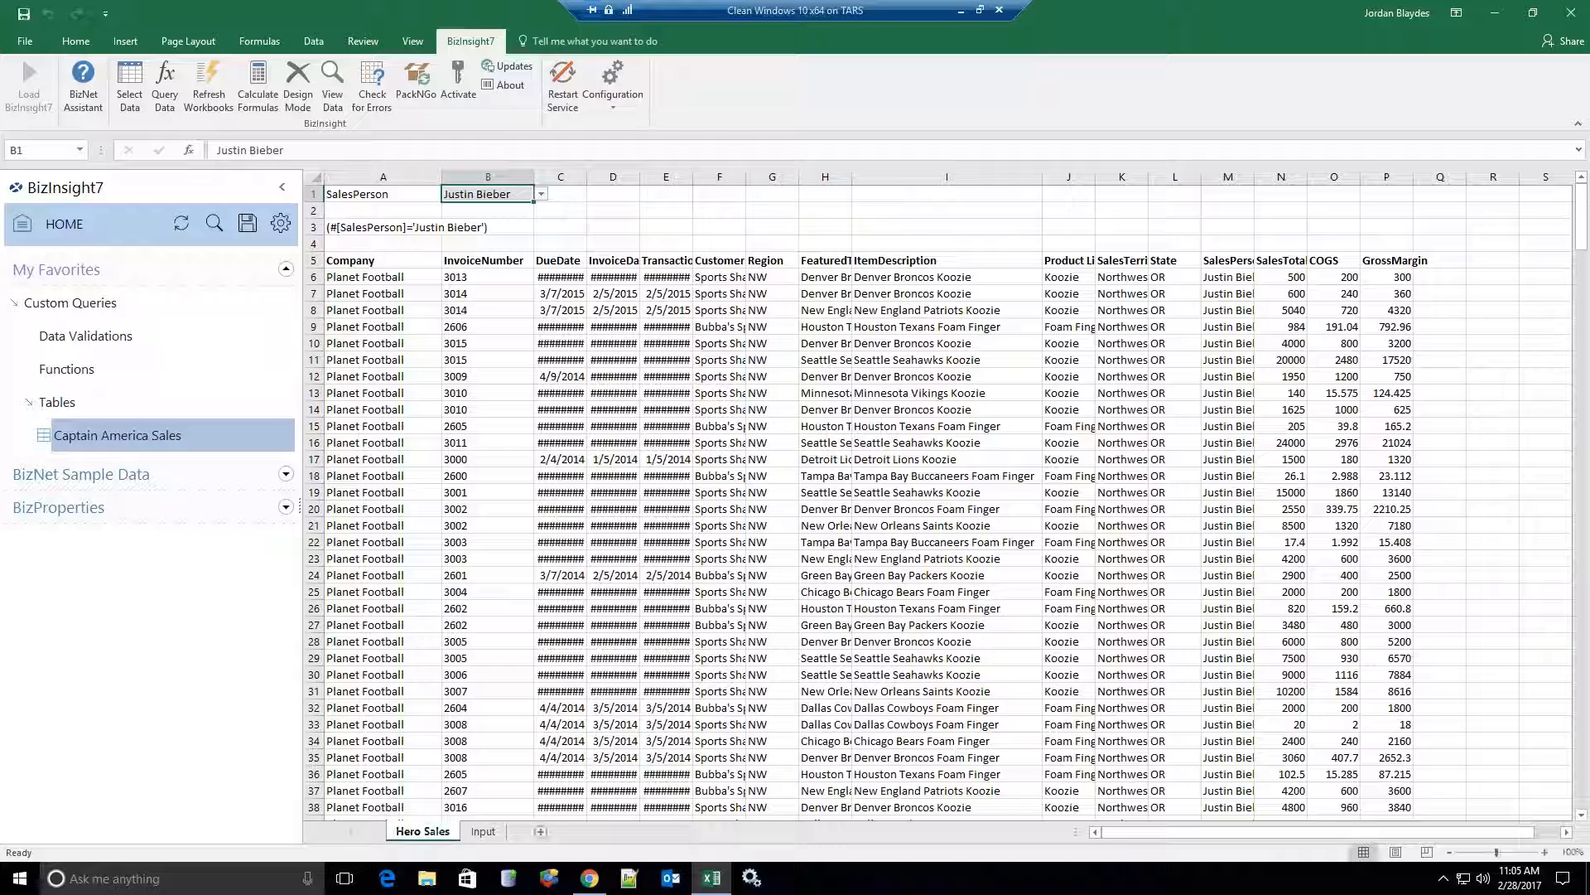
Save Book1 as 'Hero Sales' in the Desktop folder through the full Save As dialog.
click(27, 41)
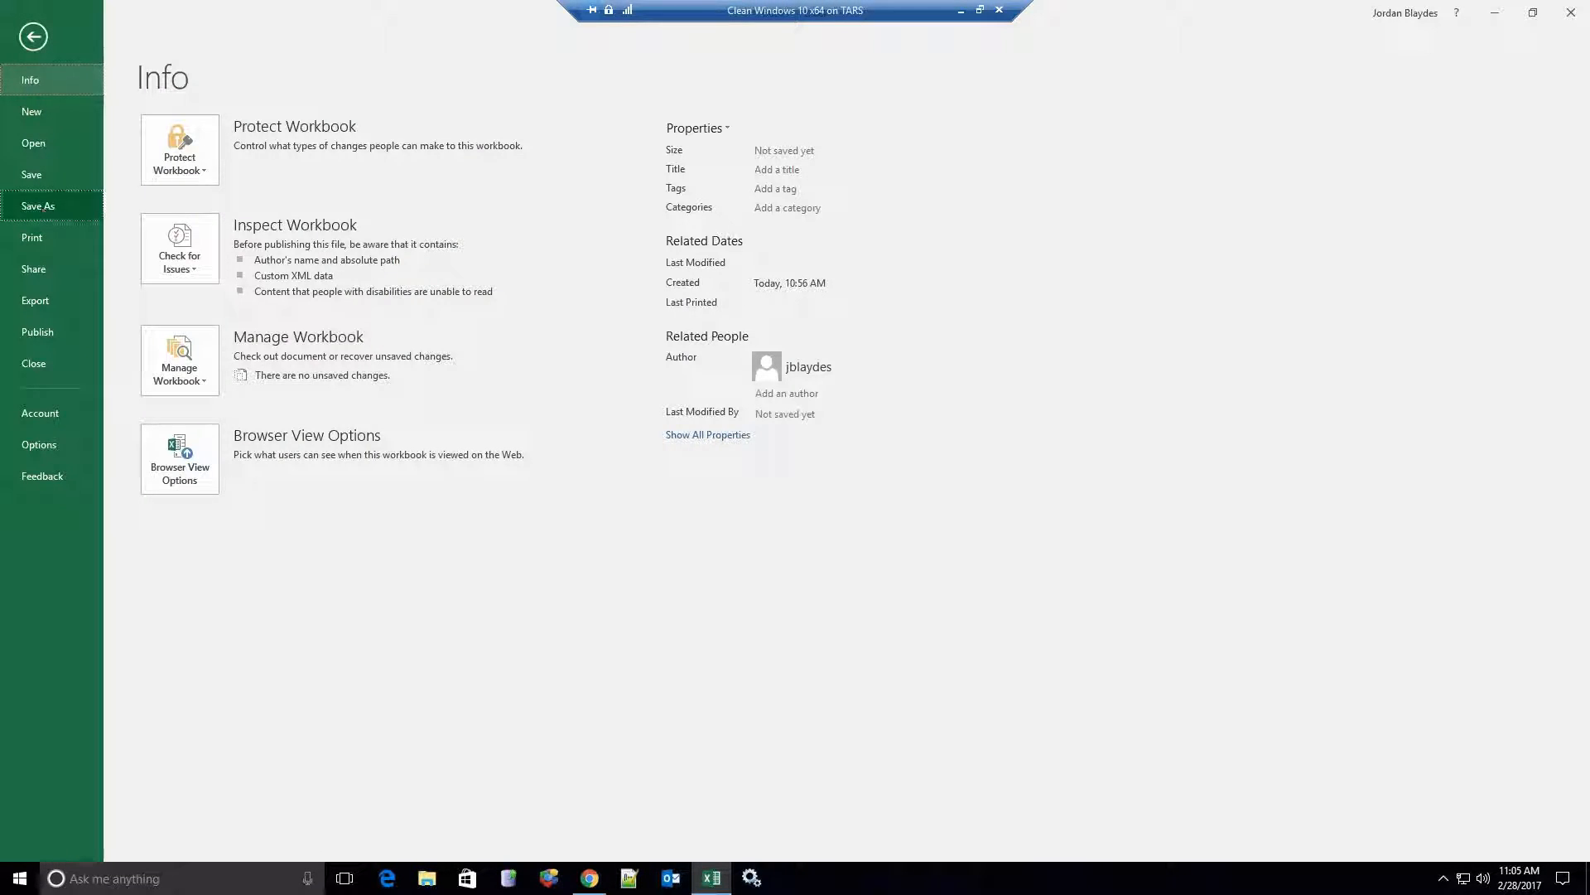
click(37, 205)
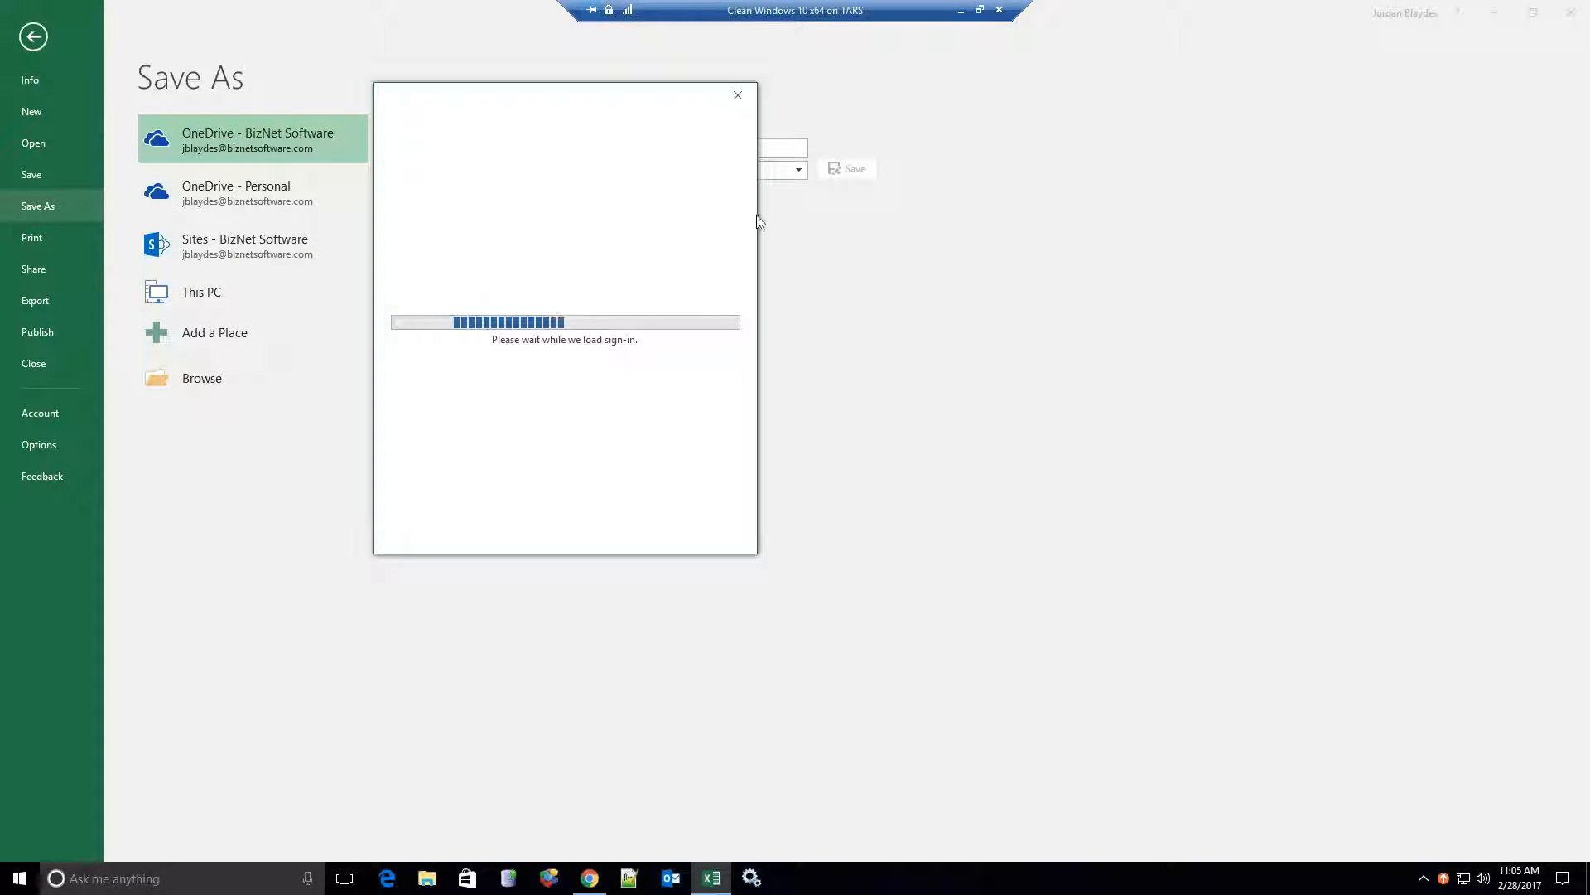
click(738, 95)
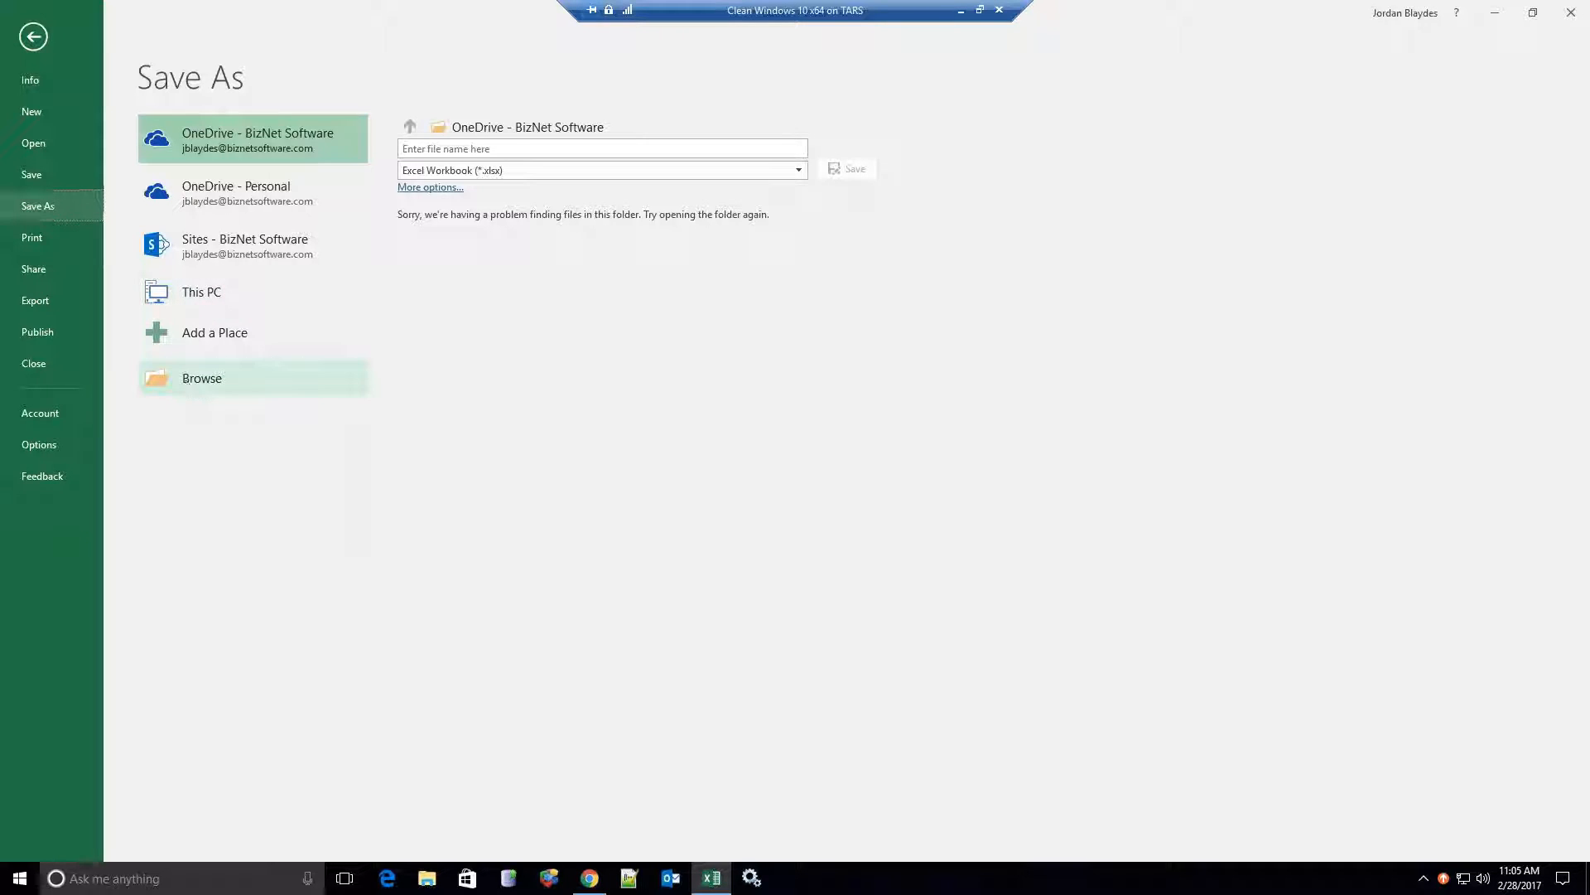
click(202, 378)
drag(144, 333, 99, 342)
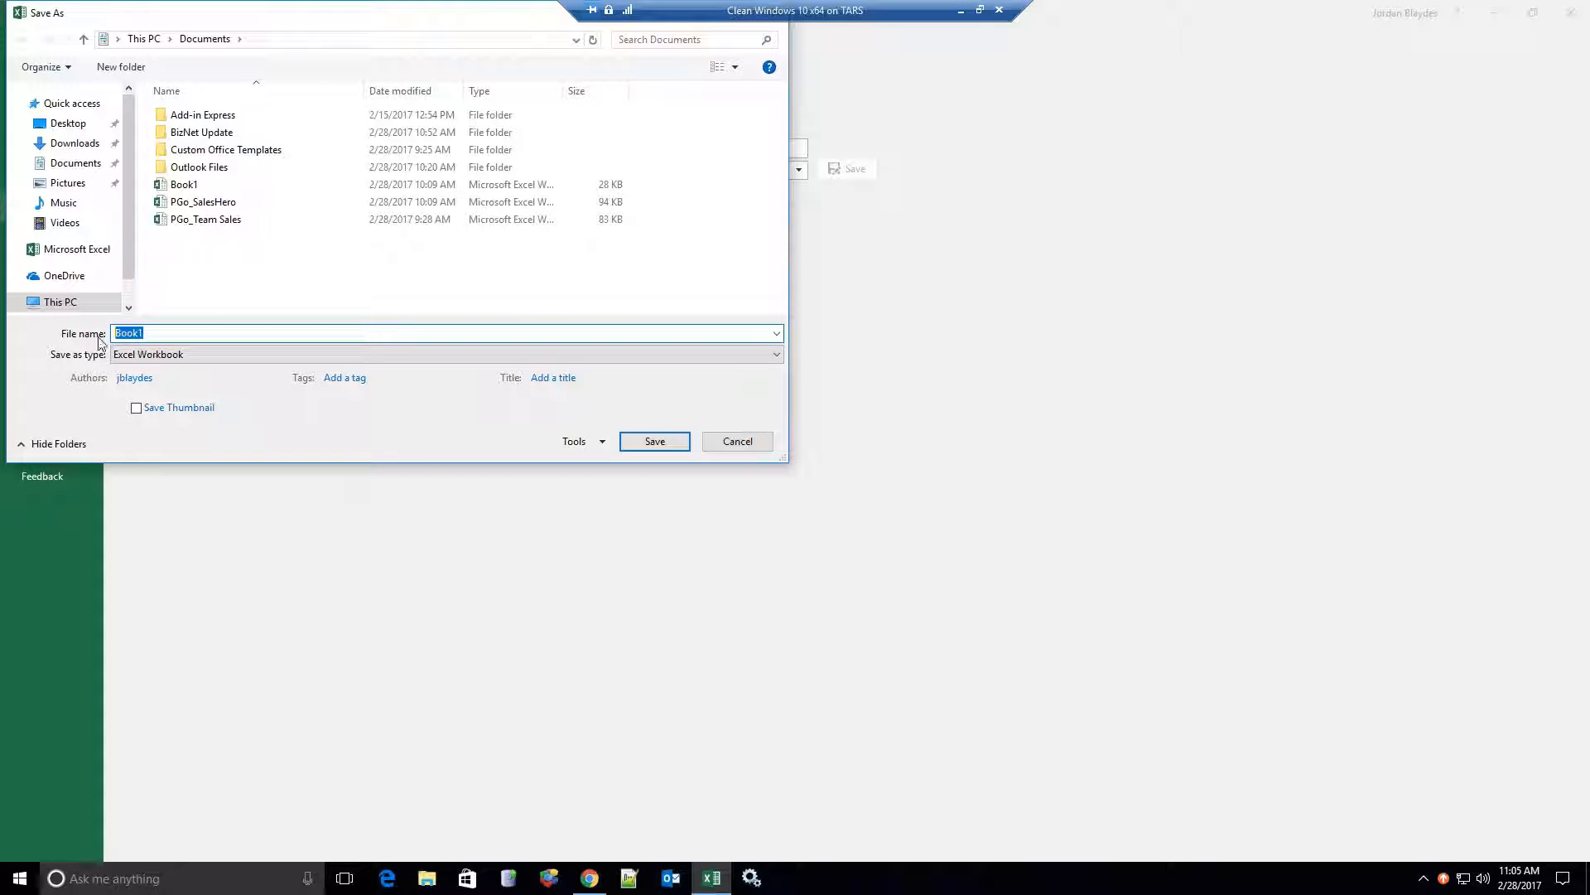
text(Hero Sales)
click(80, 126)
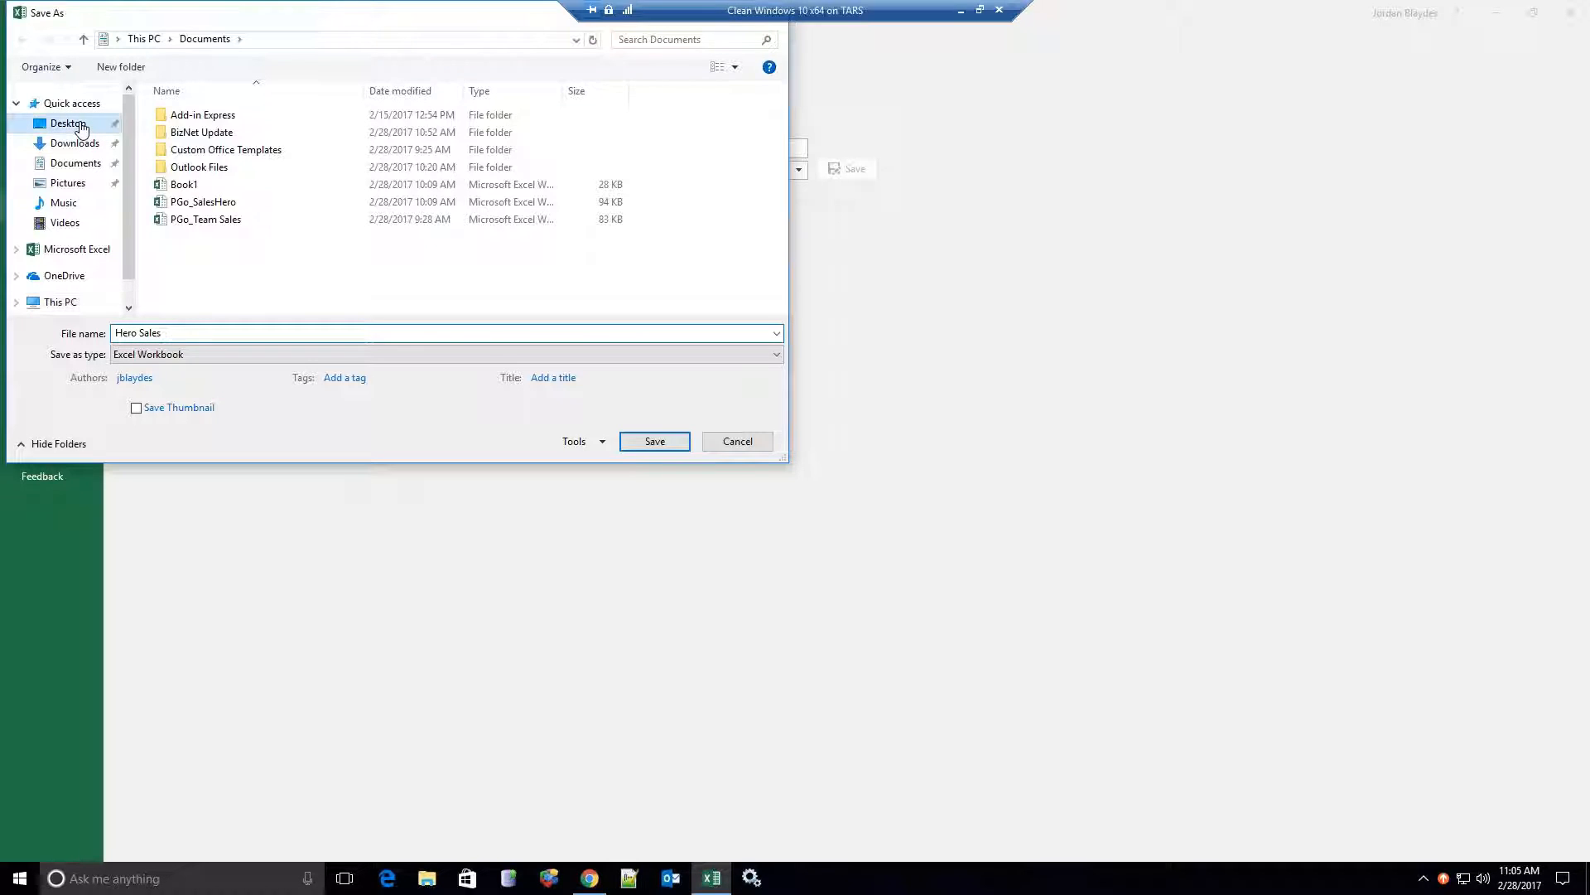
click(735, 93)
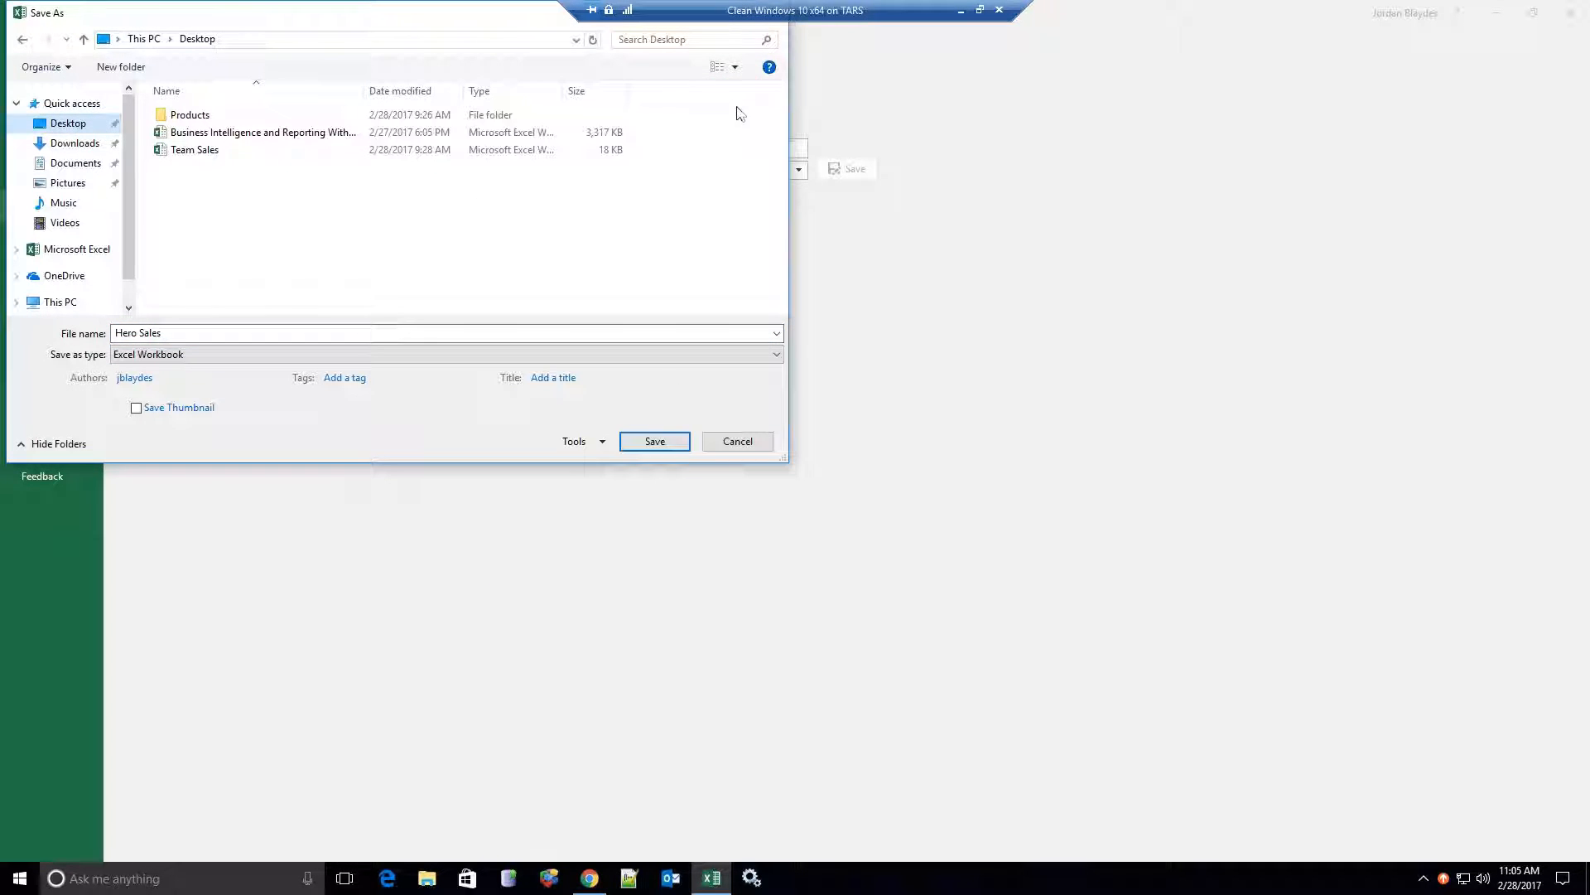
click(648, 447)
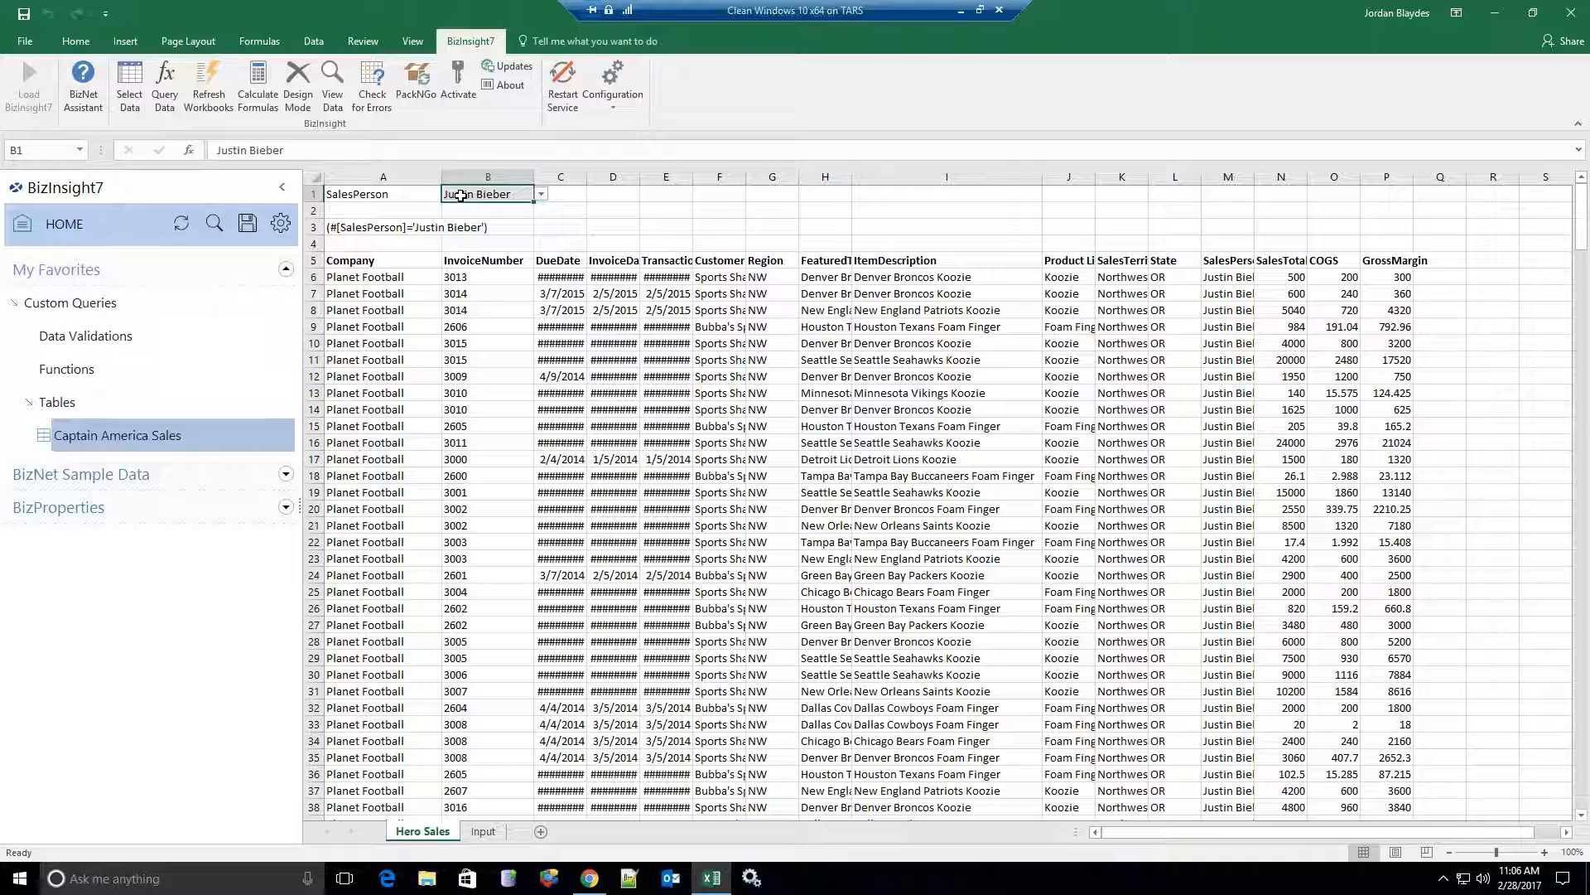
Autofit columns A through P so dates and names display in full.
click(315, 177)
click(916, 495)
click(358, 243)
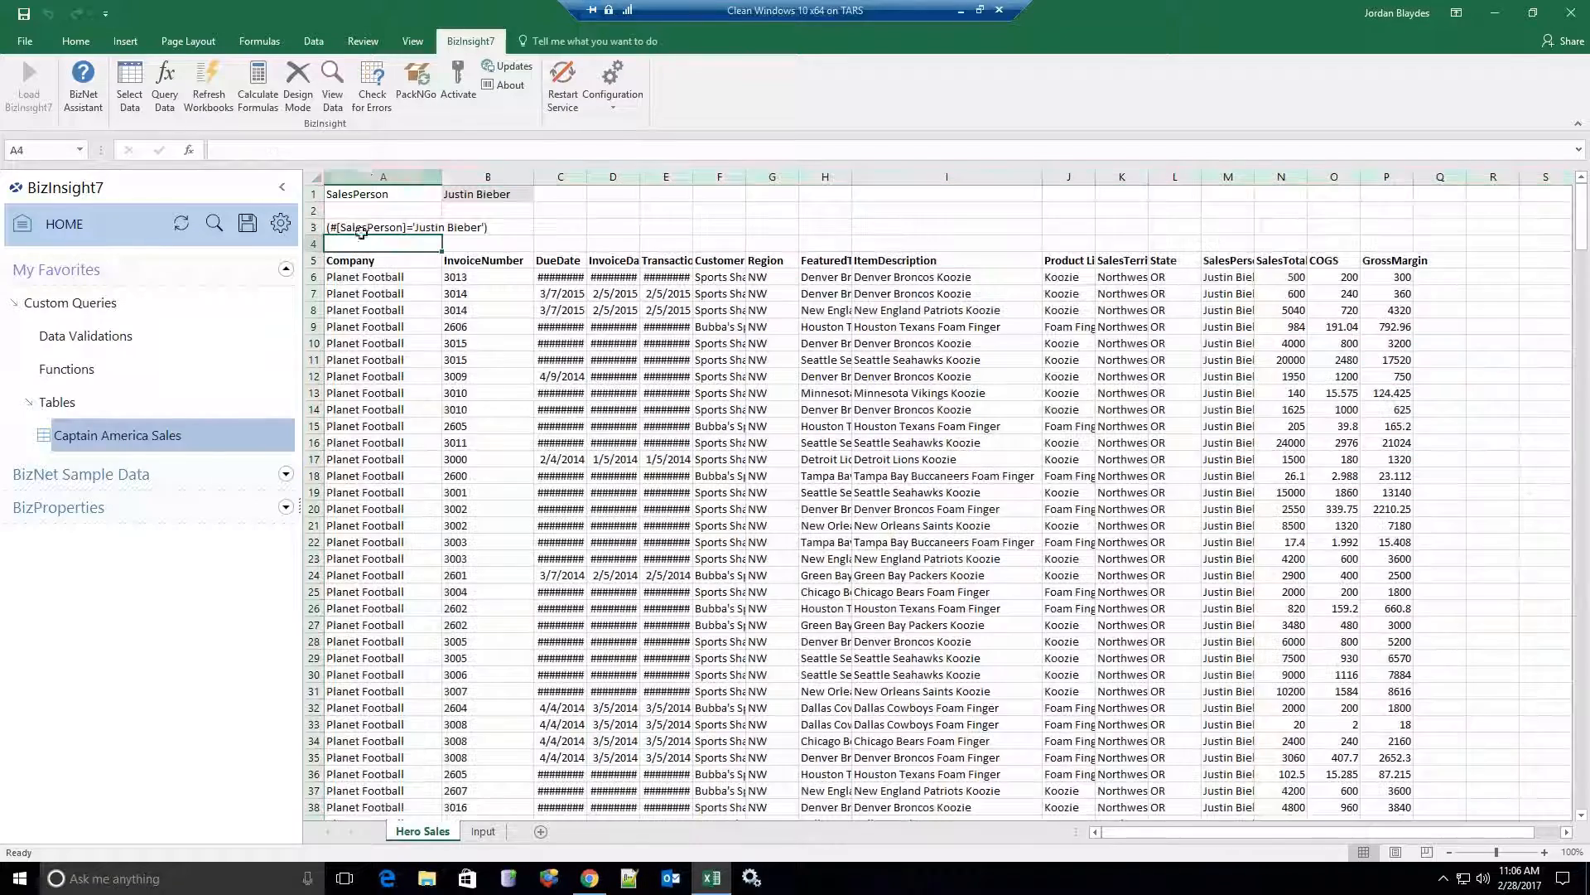
drag(364, 179, 1399, 193)
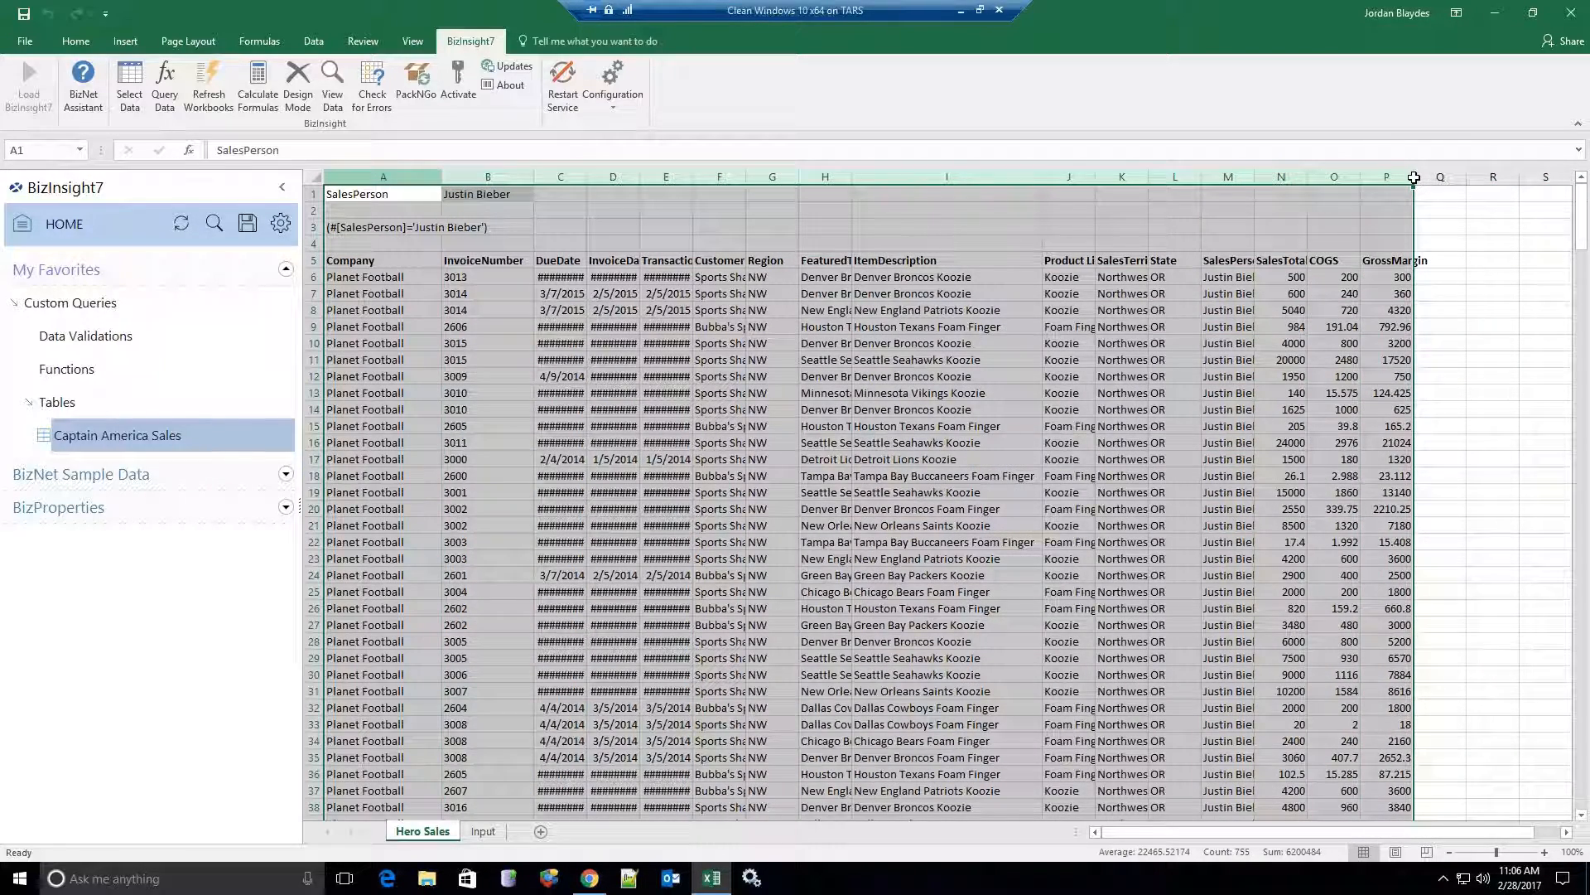
double_click(1414, 177)
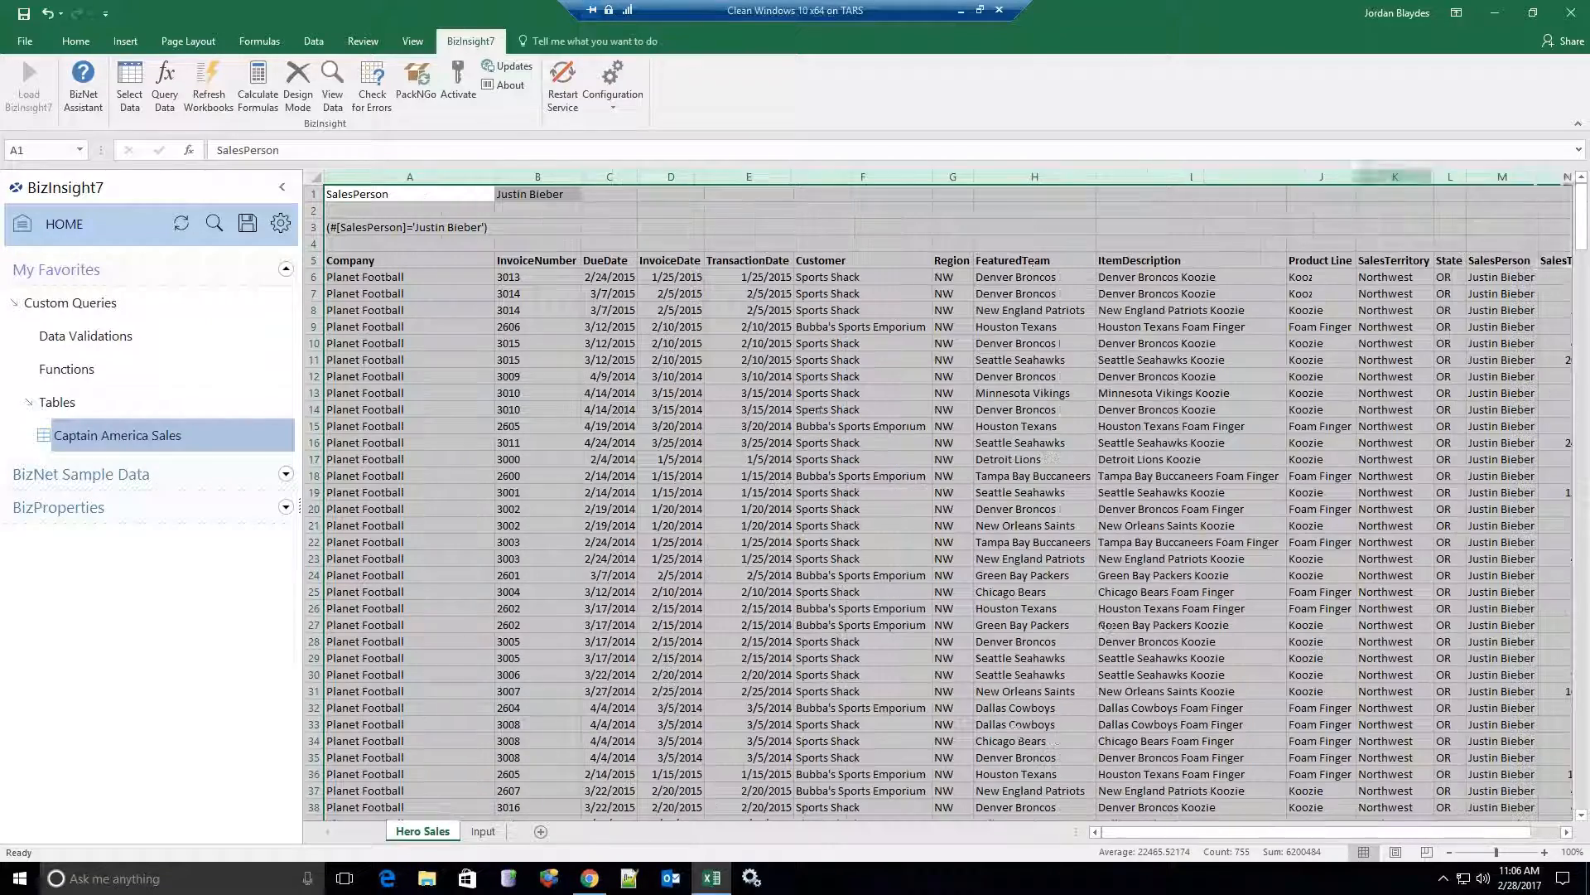
Hide row 3 containing the filter formula and reselect cell B1.
right_click(317, 226)
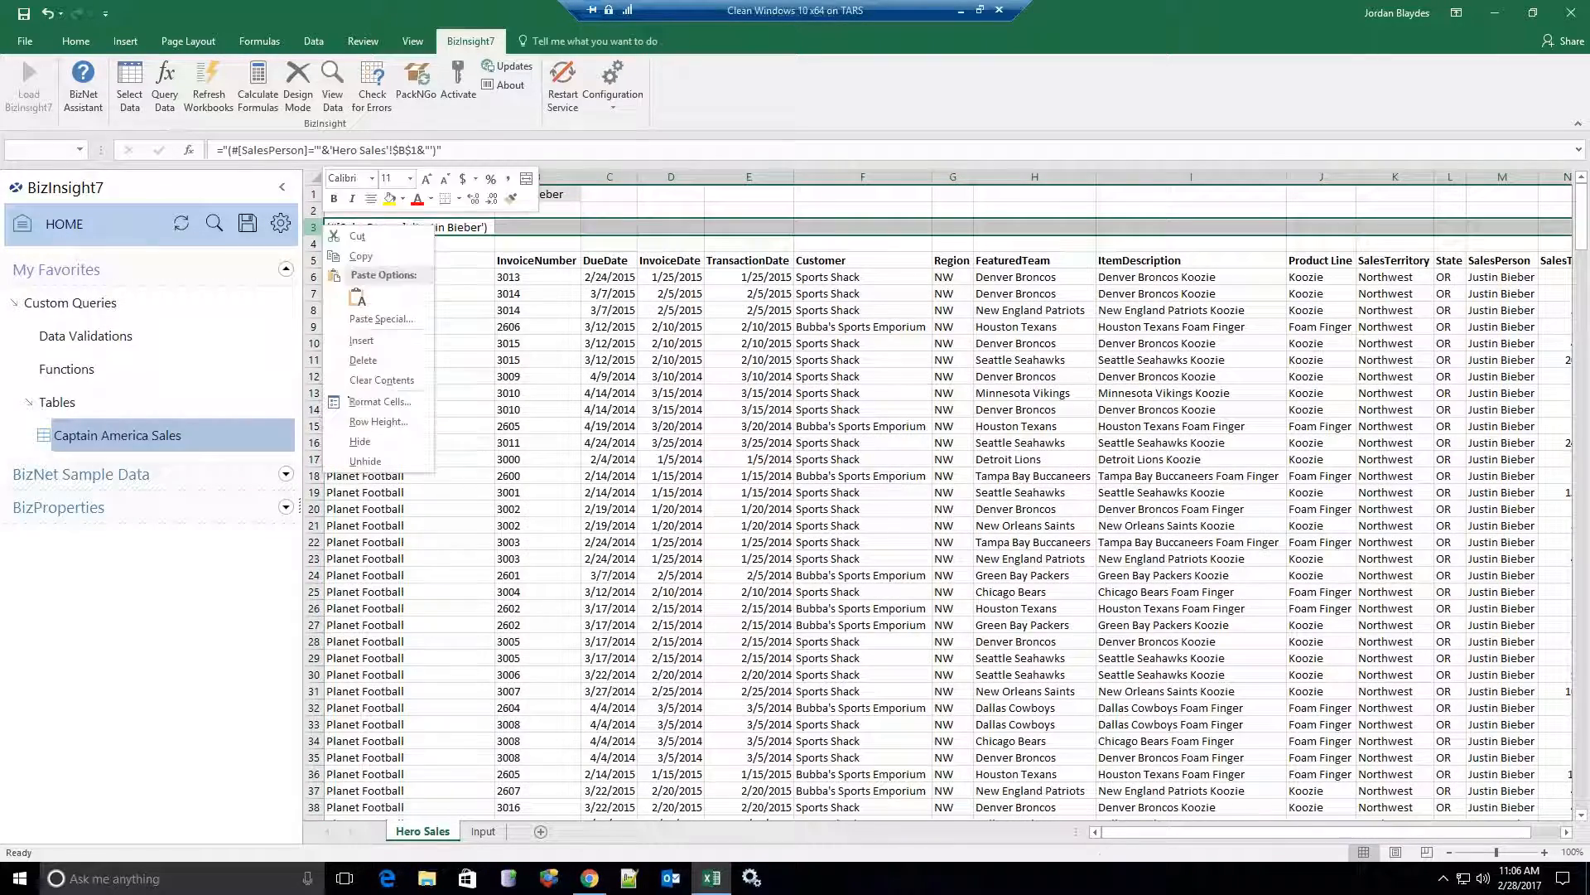
click(361, 441)
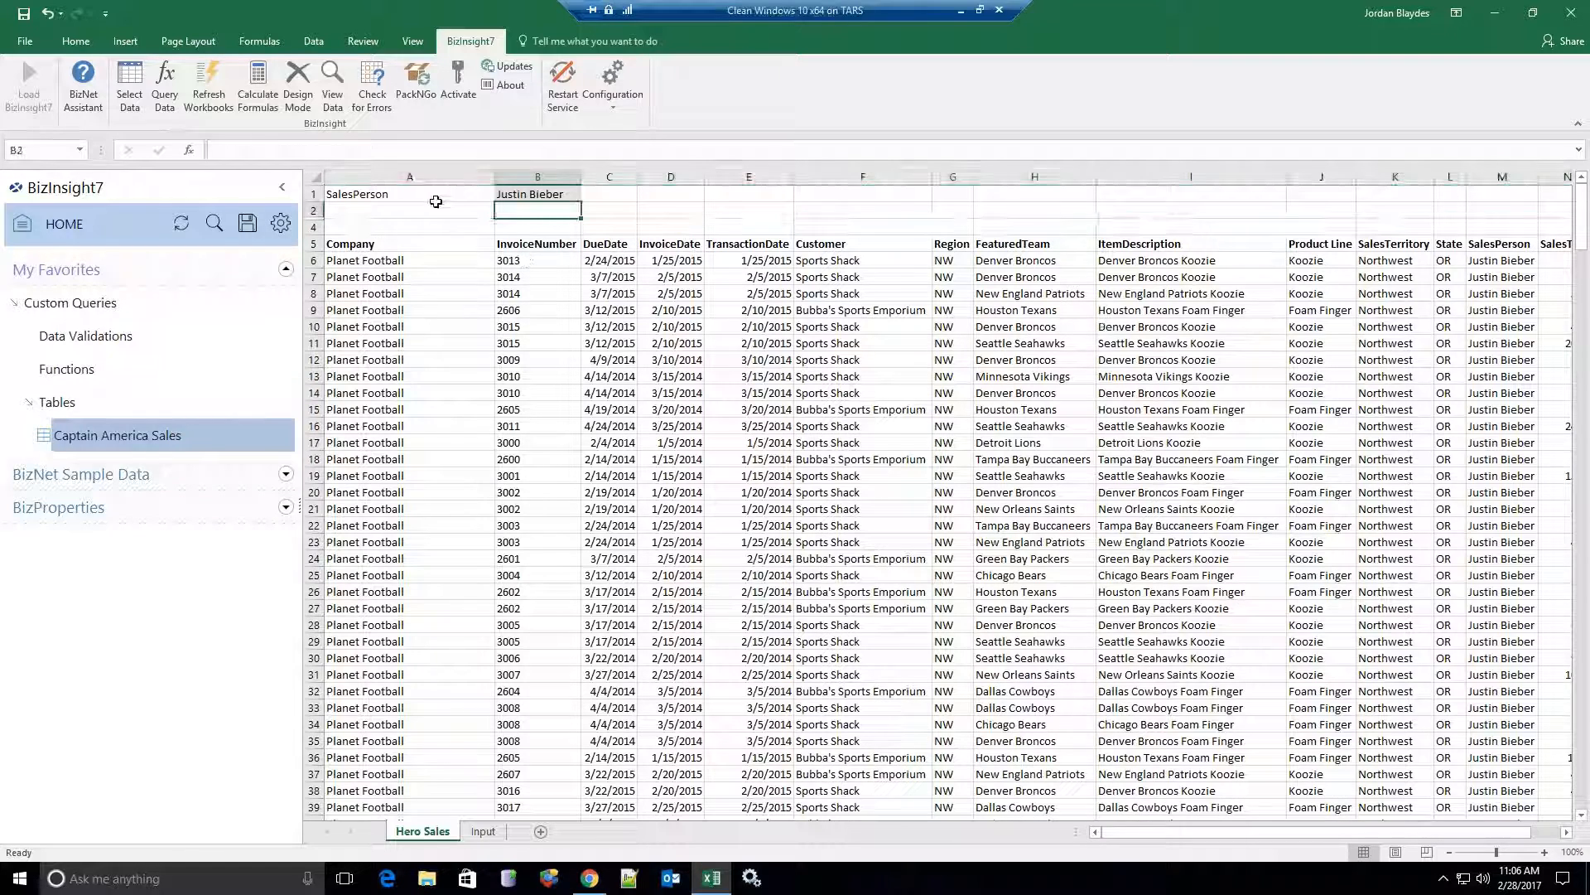
click(538, 196)
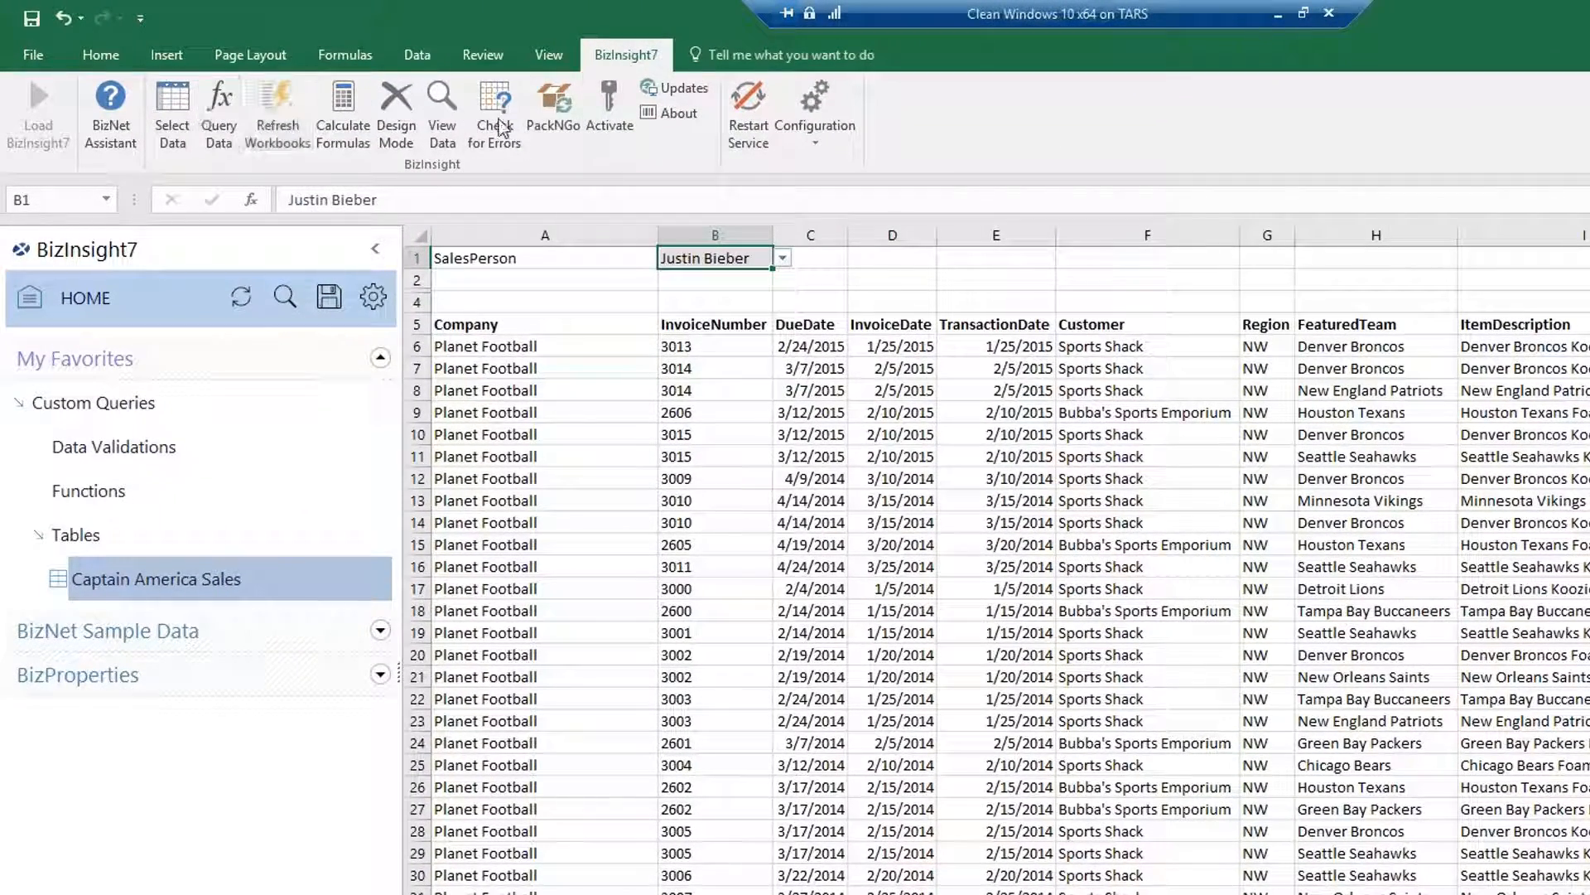
Launch PackNGo from the BizInsight7 ribbon, agreeing to save the workbook first.
click(562, 120)
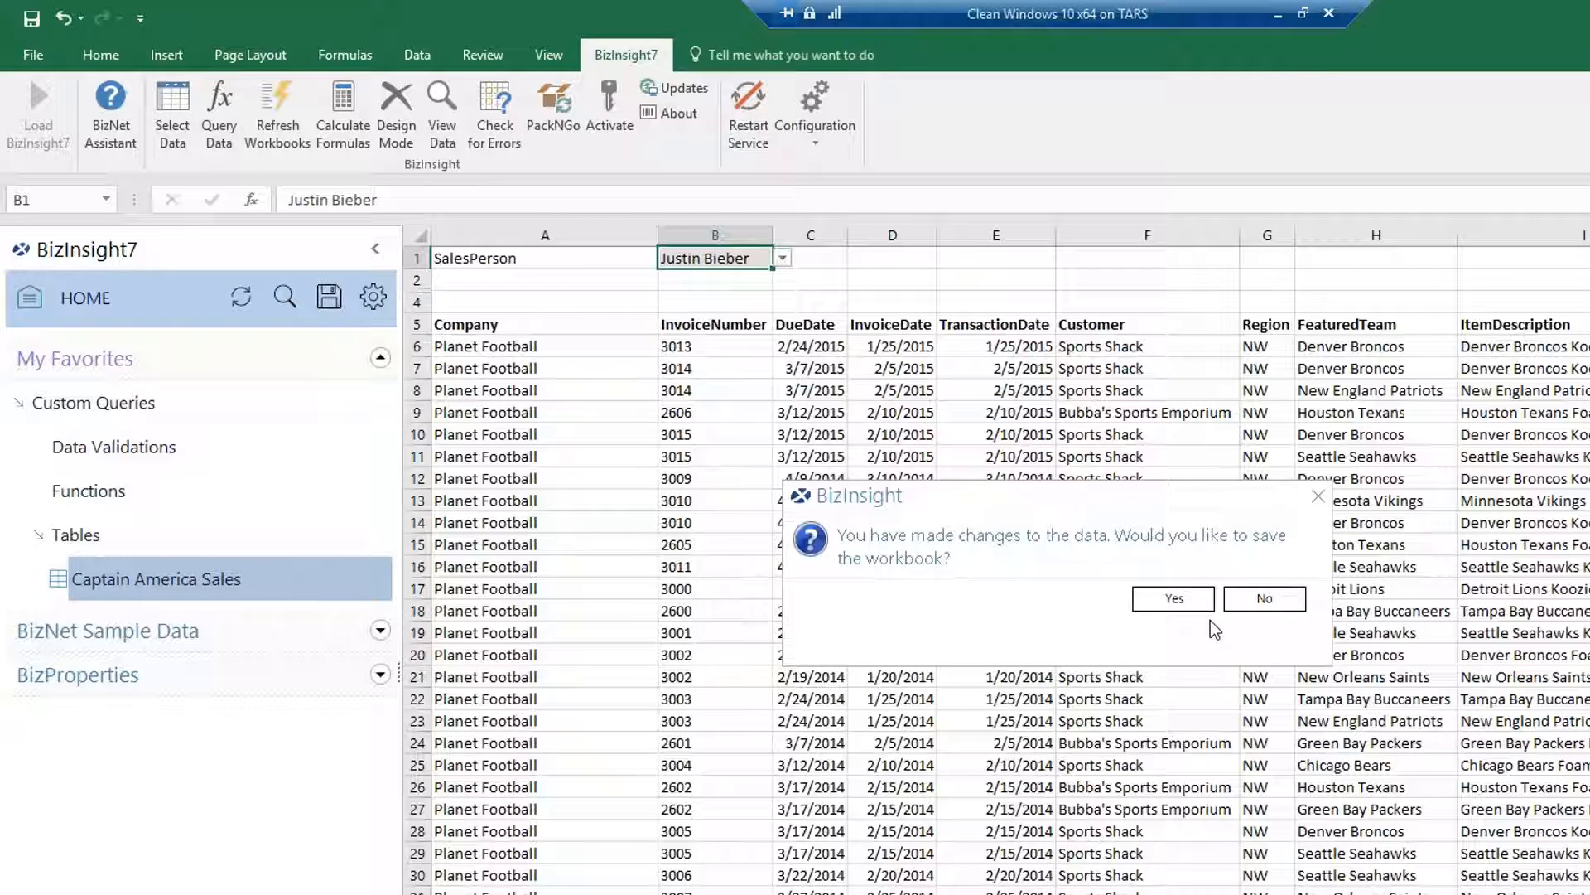
click(1163, 602)
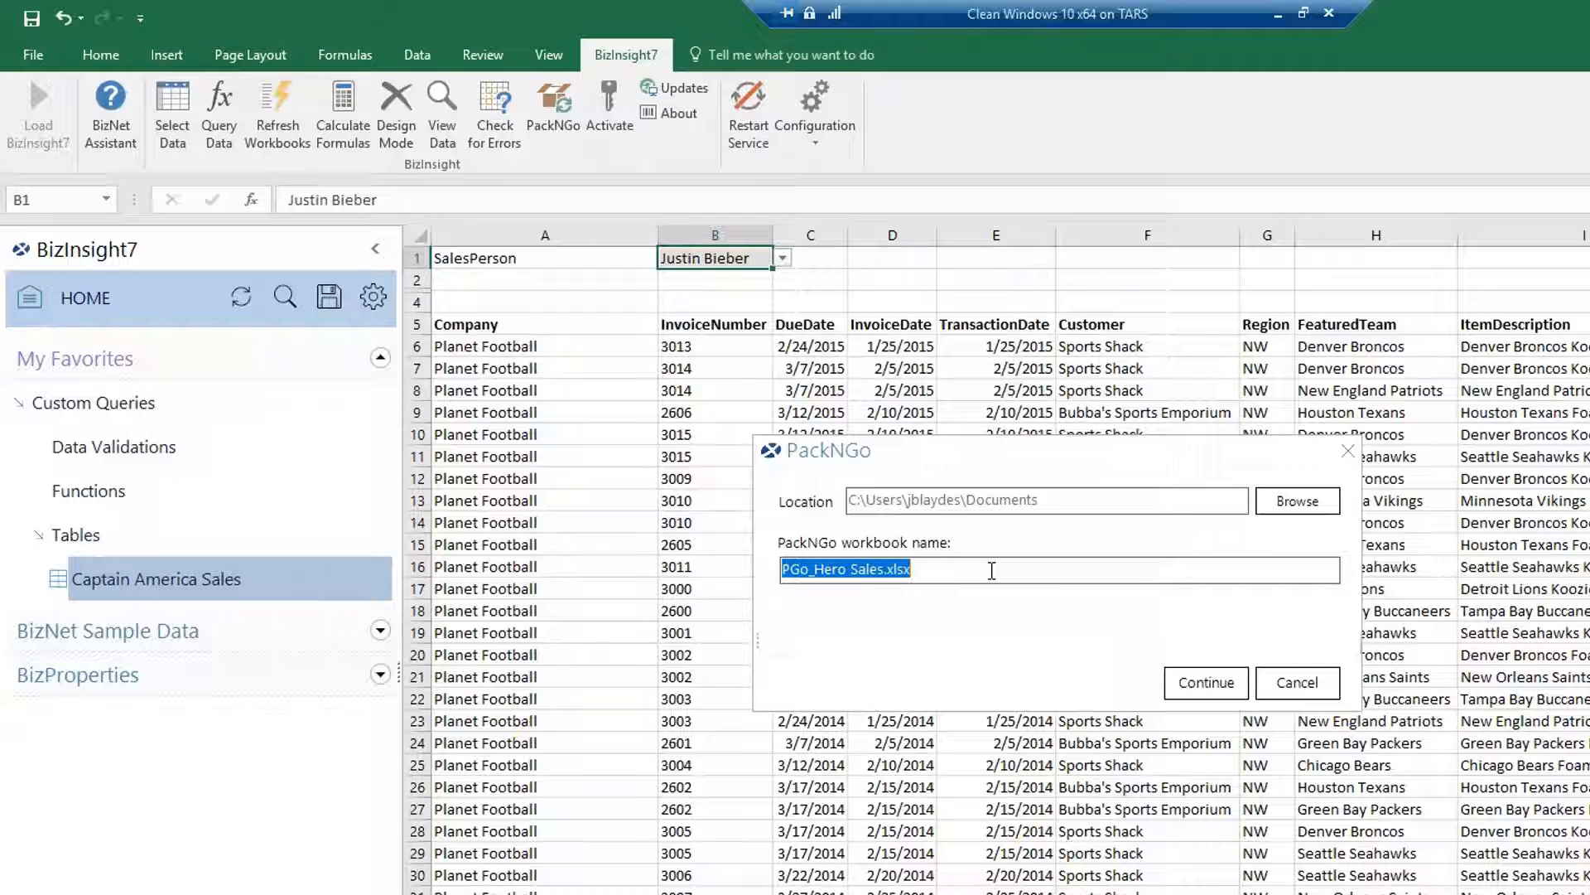
Accept PGo_Hero Sales.xlsx in Documents and continue to pack the workbook.
click(1199, 685)
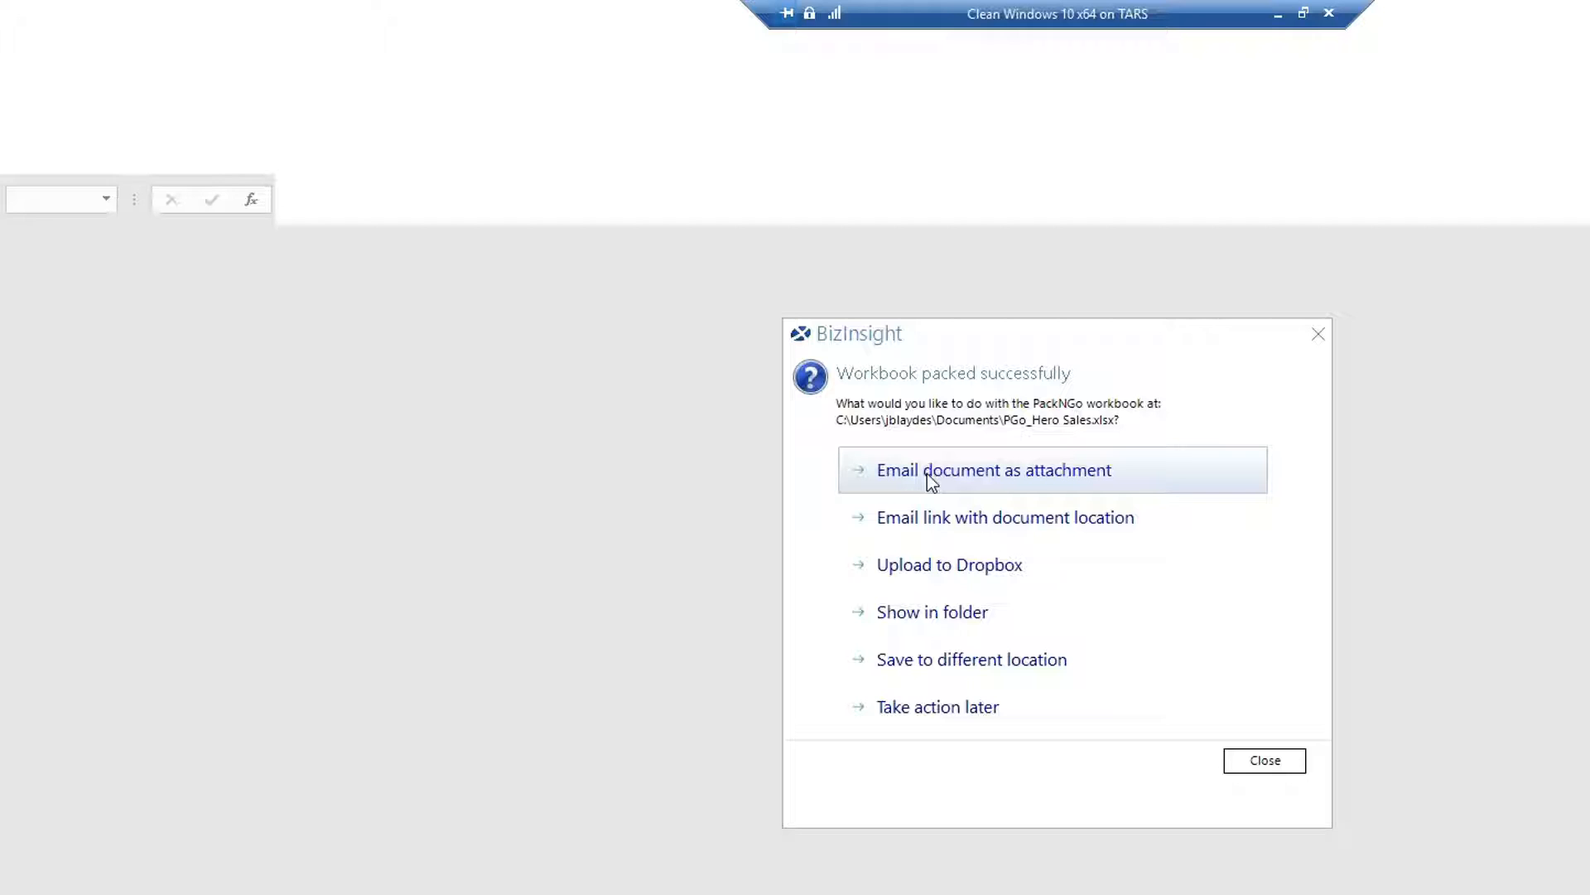
Choose Upload to Dropbox and sign in with the Dropbox account e-mail and password.
click(926, 572)
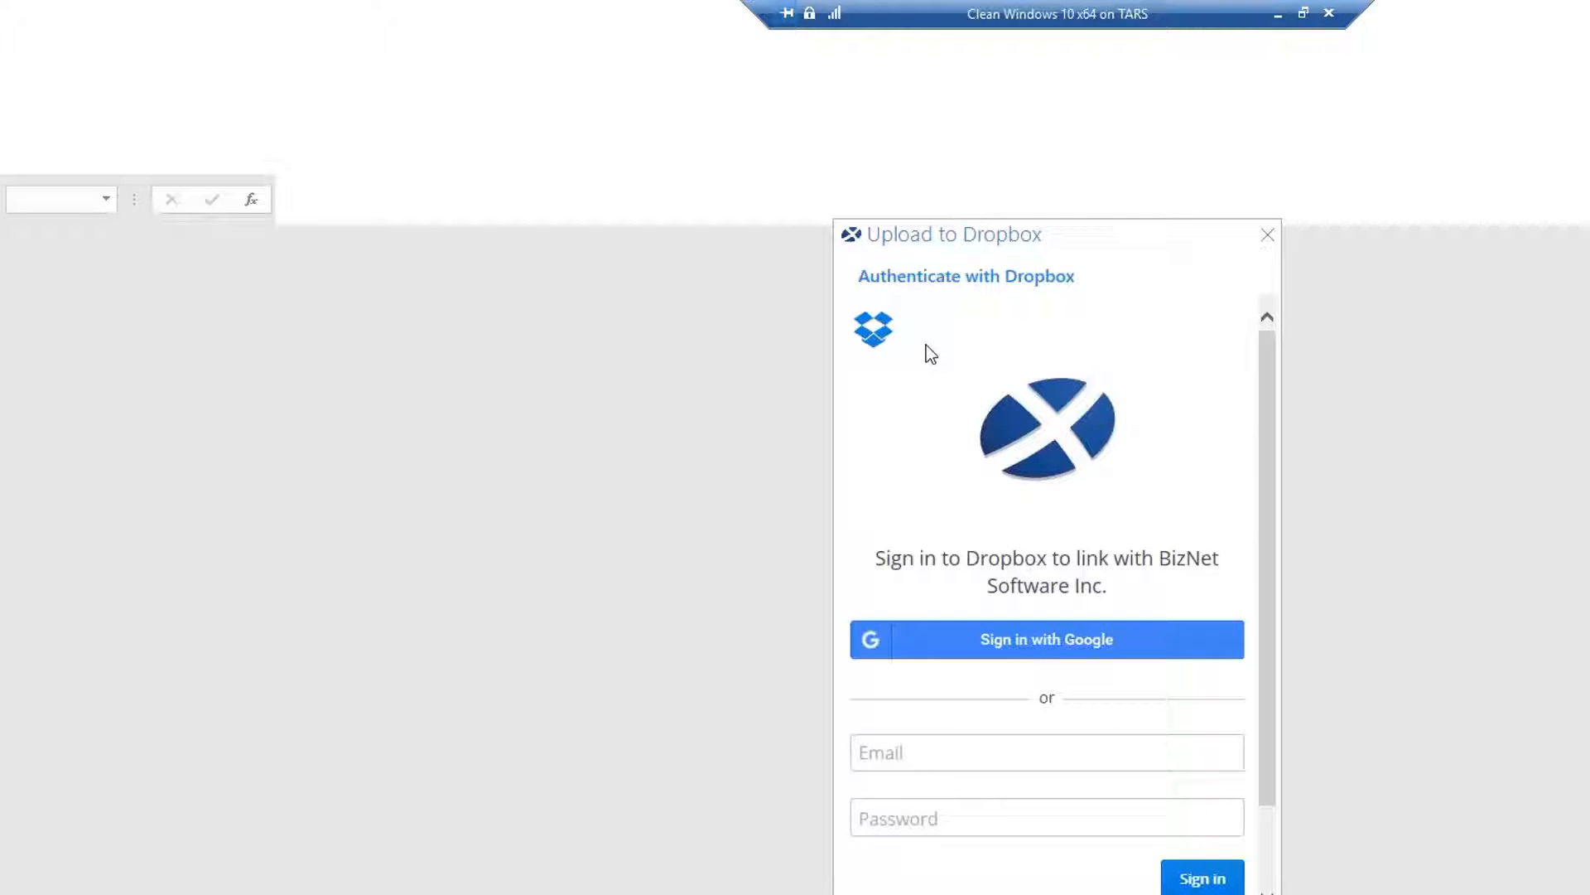
click(954, 752)
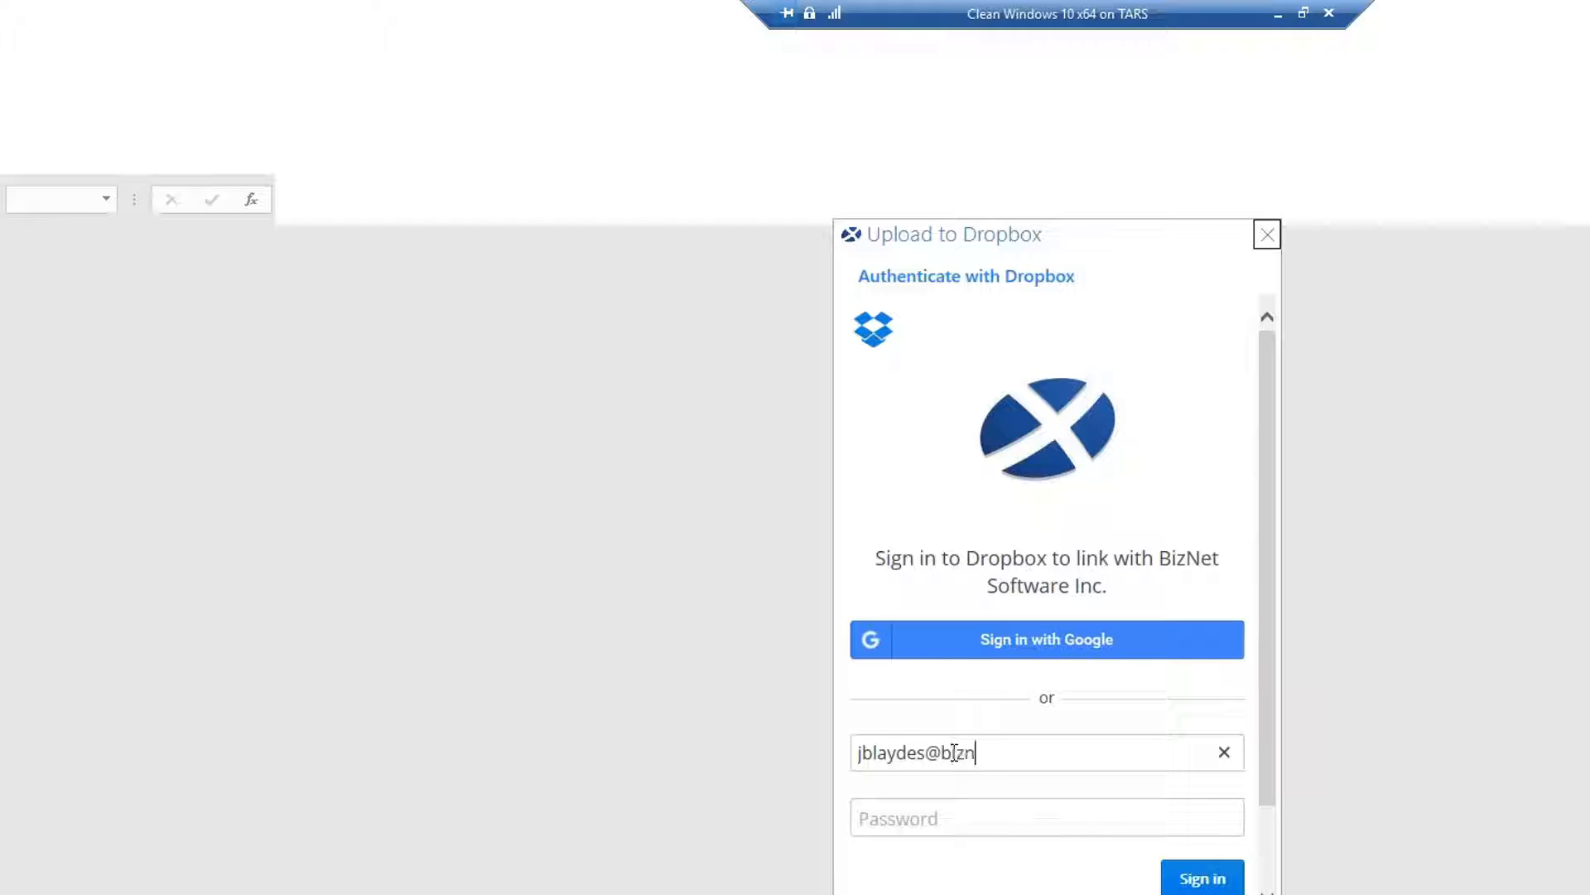
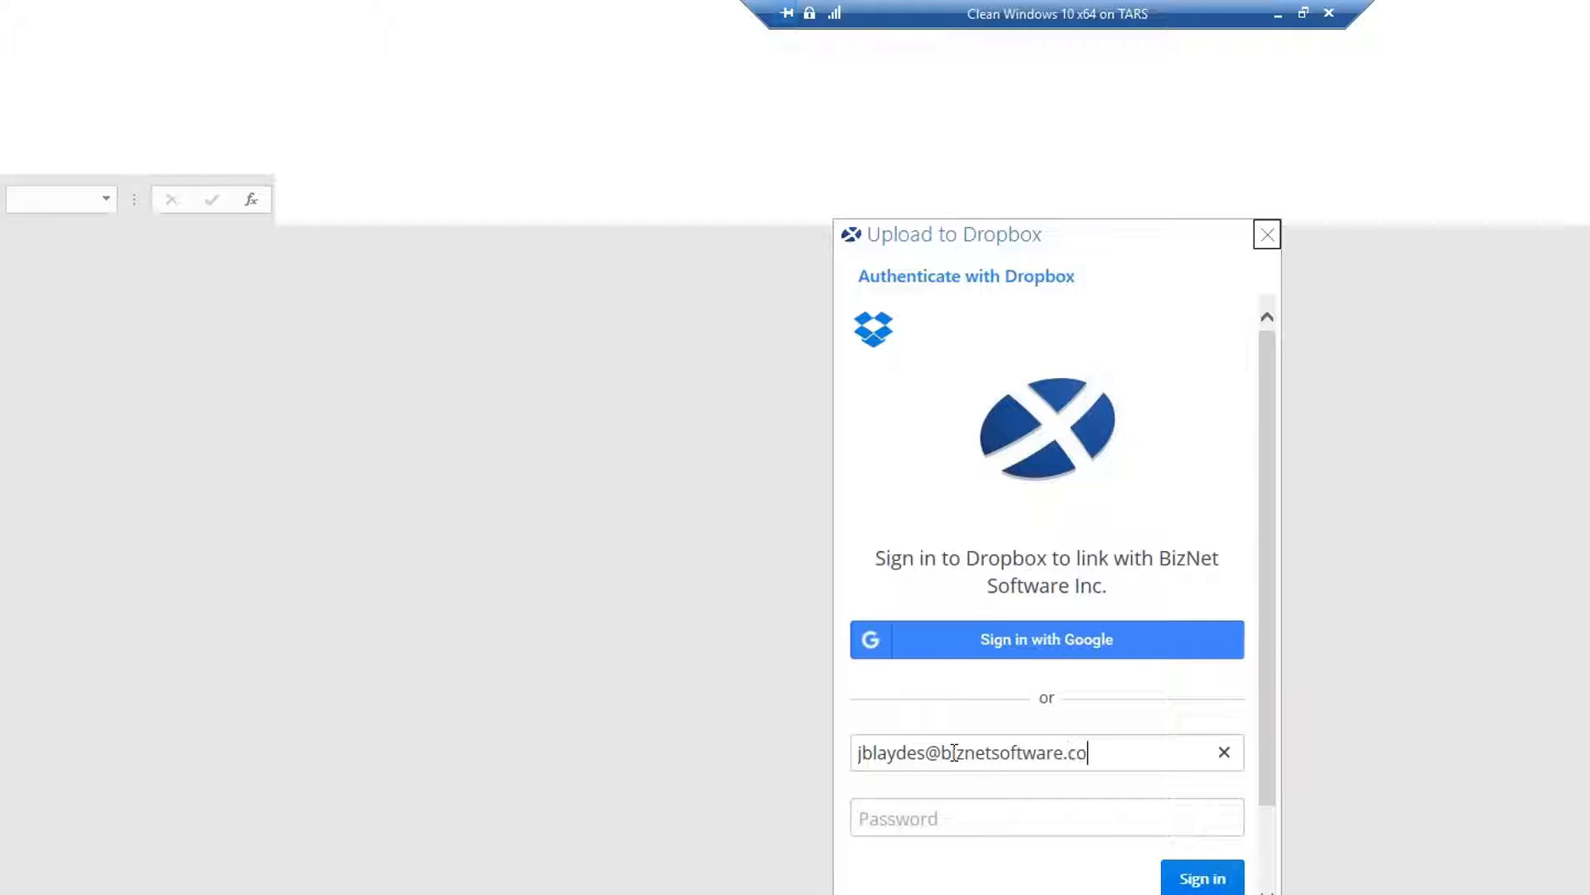
key(Tab)
text(**********)
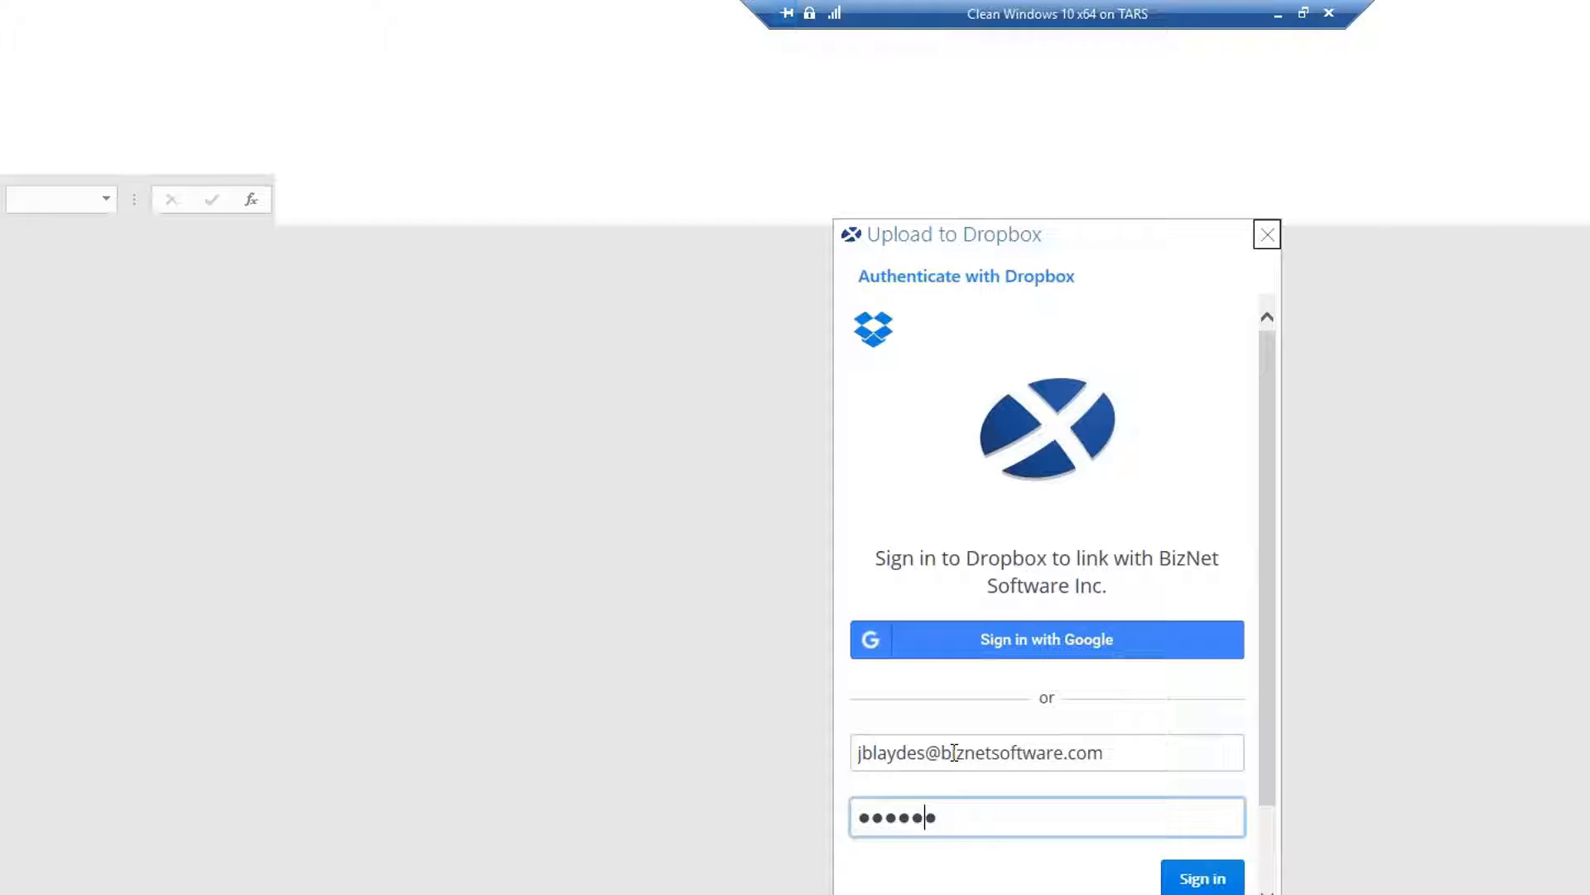
text(*)
key(Return)
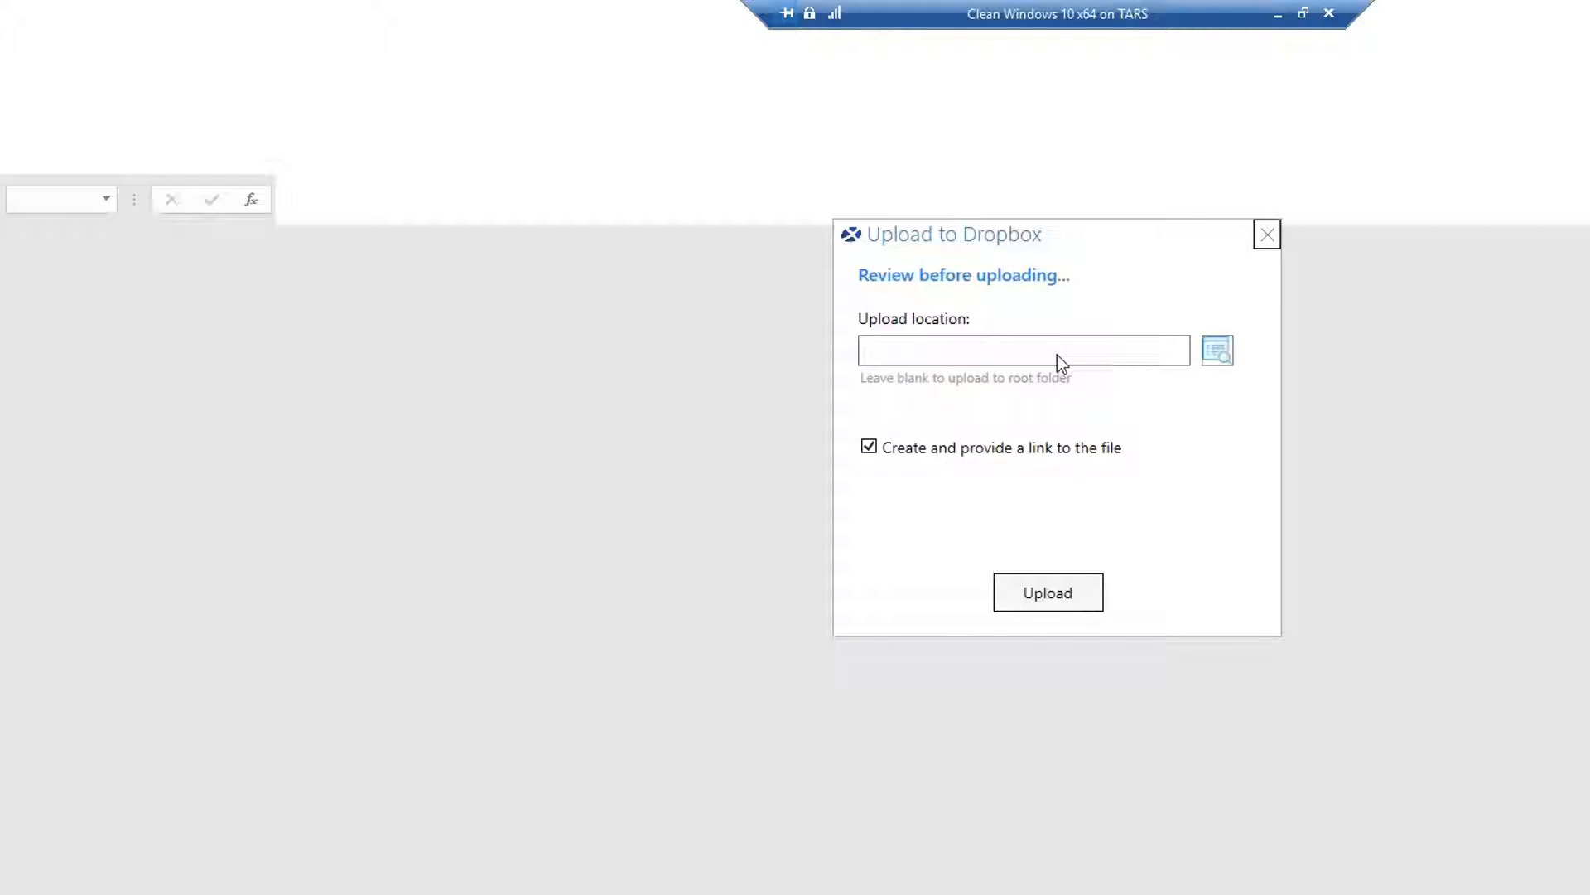
Pick the Dropbox Reports folder as the upload destination.
click(1222, 354)
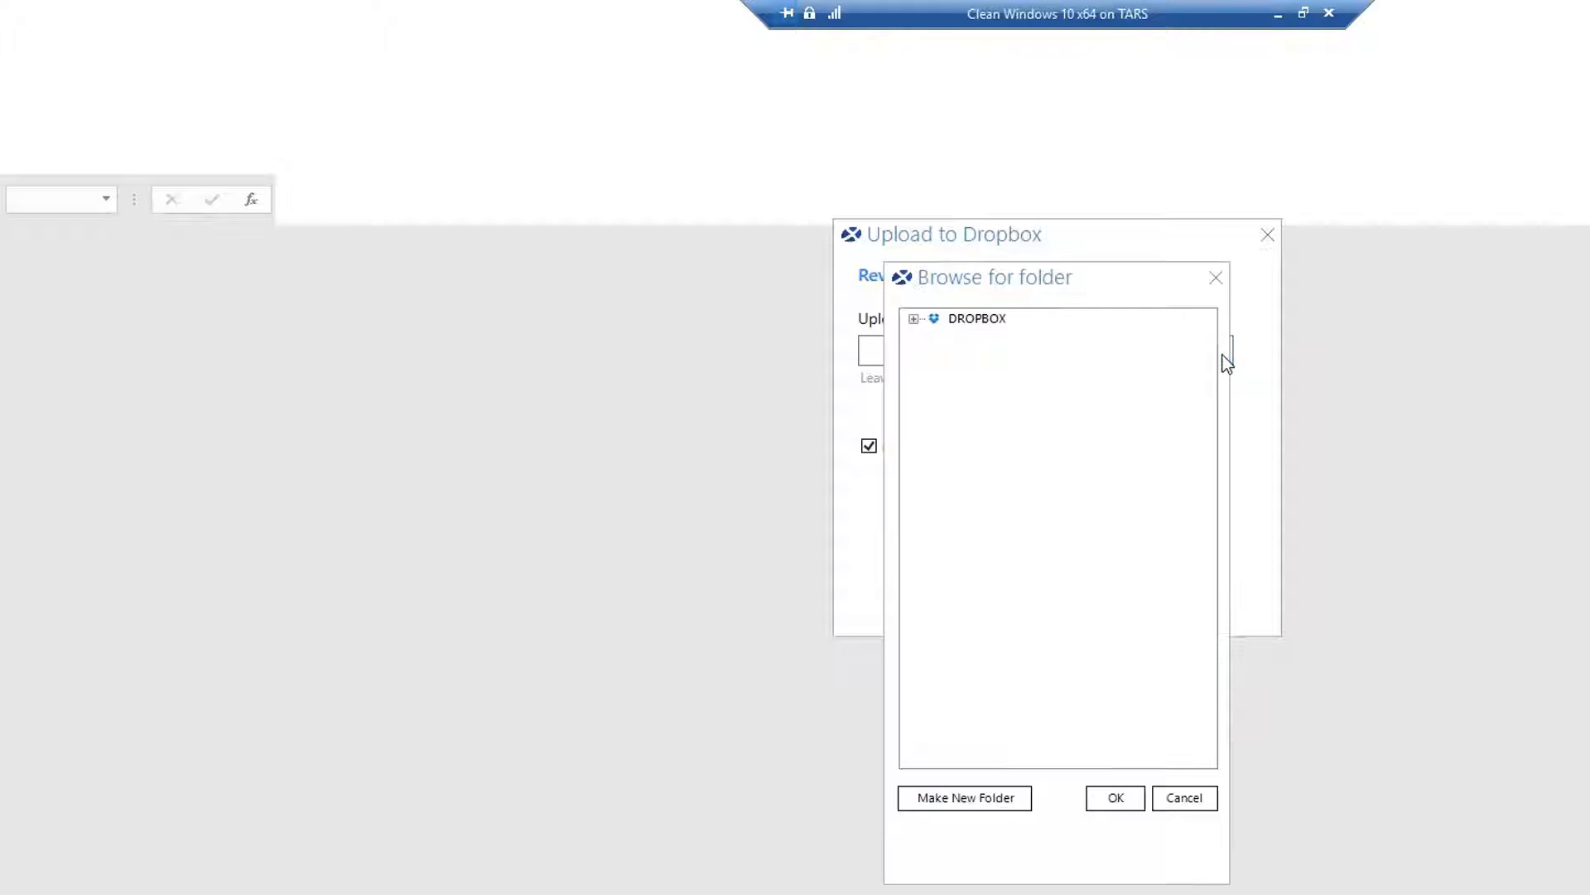
click(913, 319)
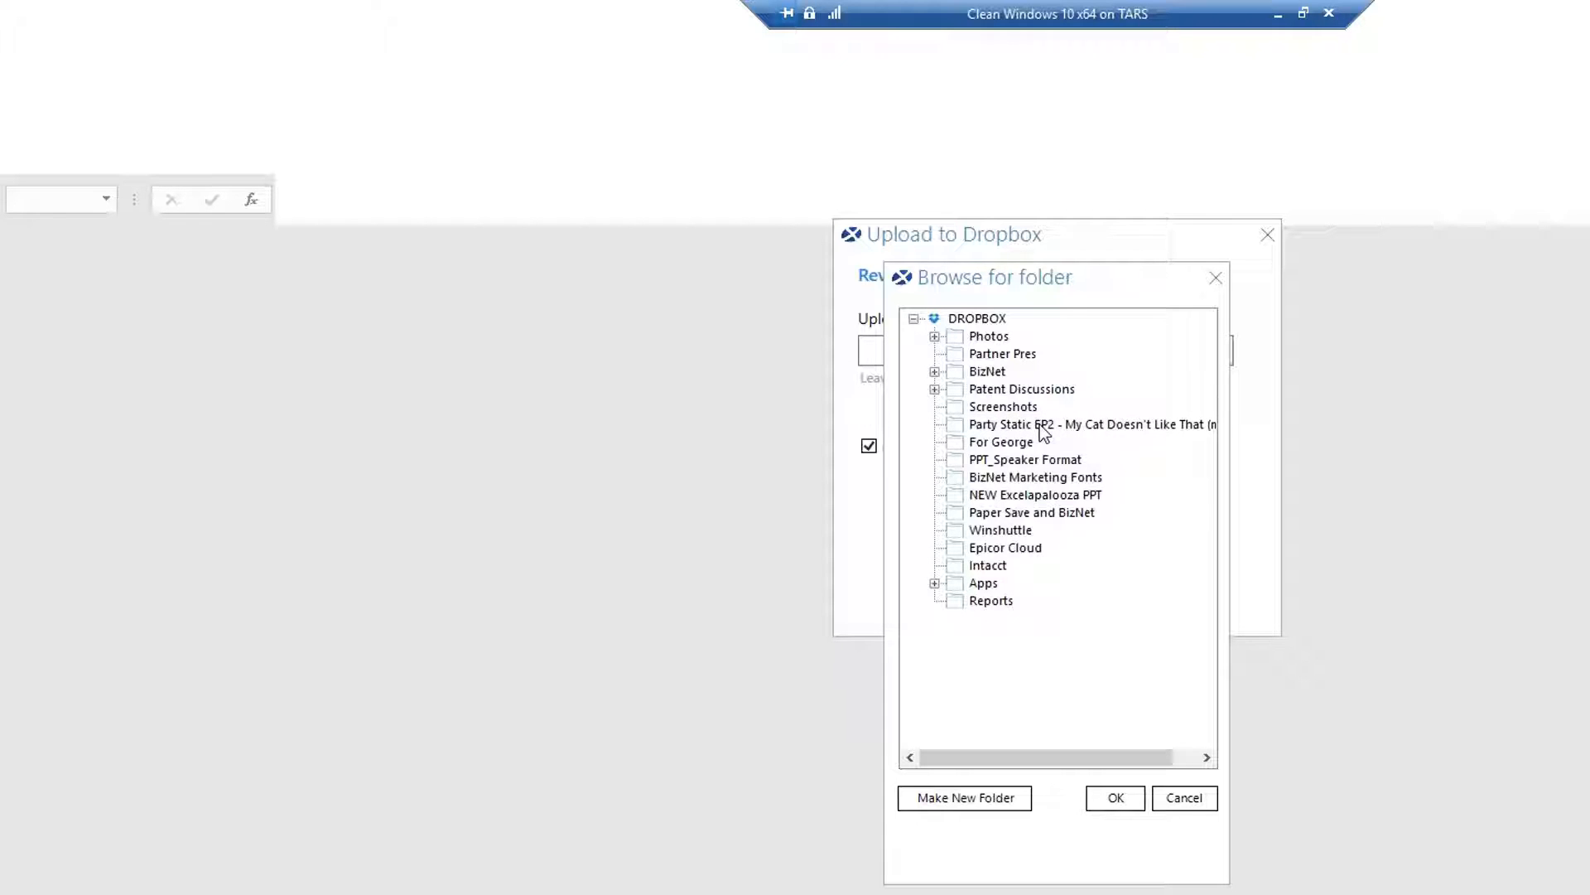
click(994, 603)
click(1114, 796)
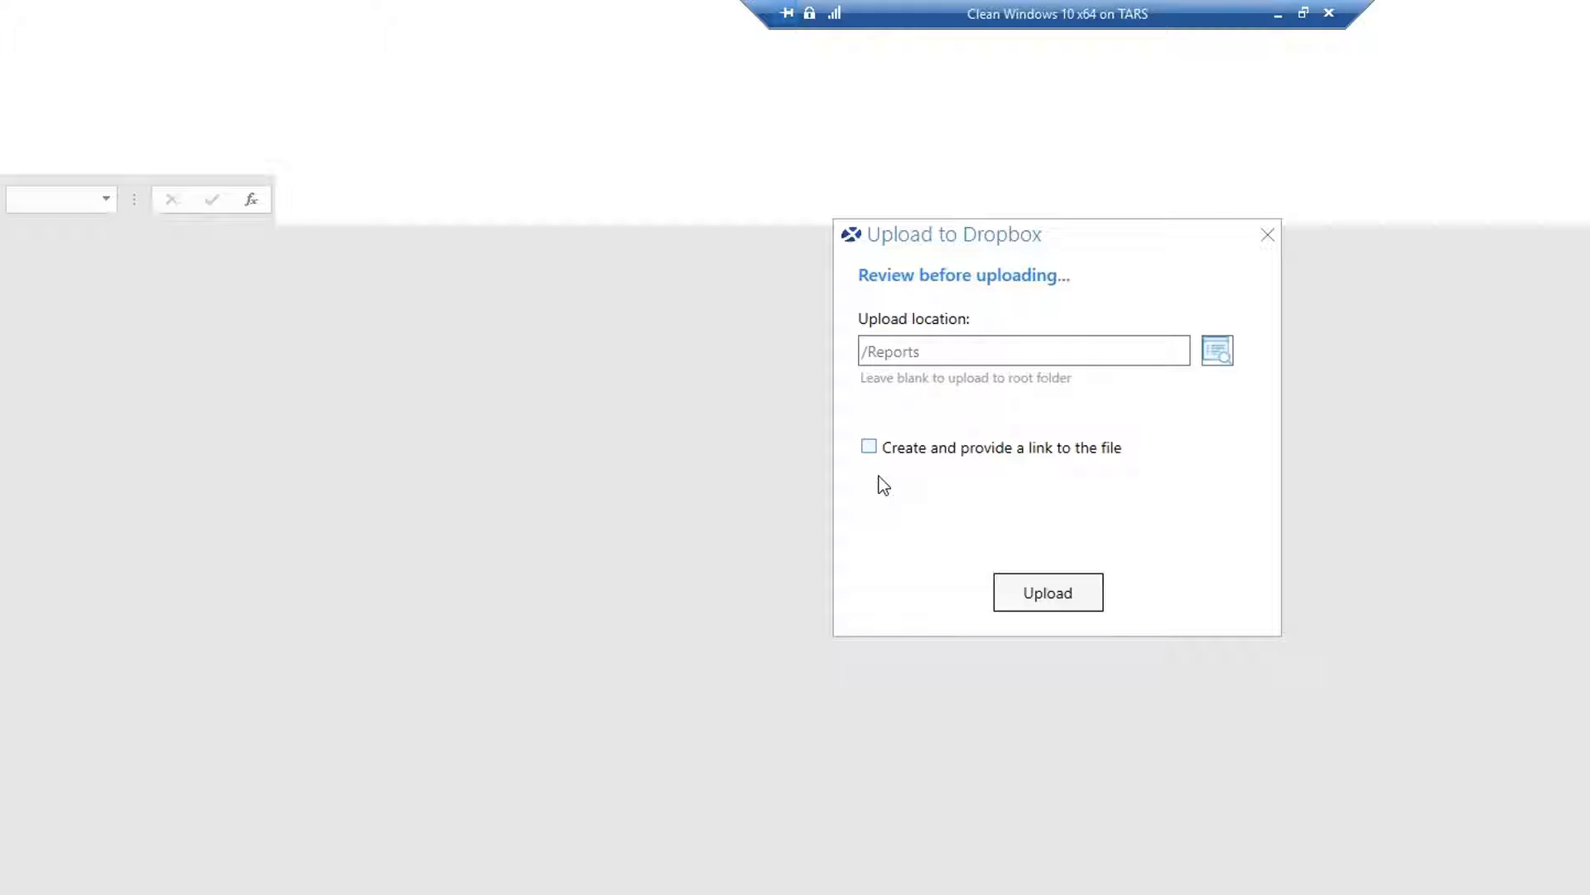
Leave link creation off, upload PGo_Hero Sales.xlsx to /Reports, and dismiss the success message.
click(869, 447)
click(868, 448)
click(1068, 594)
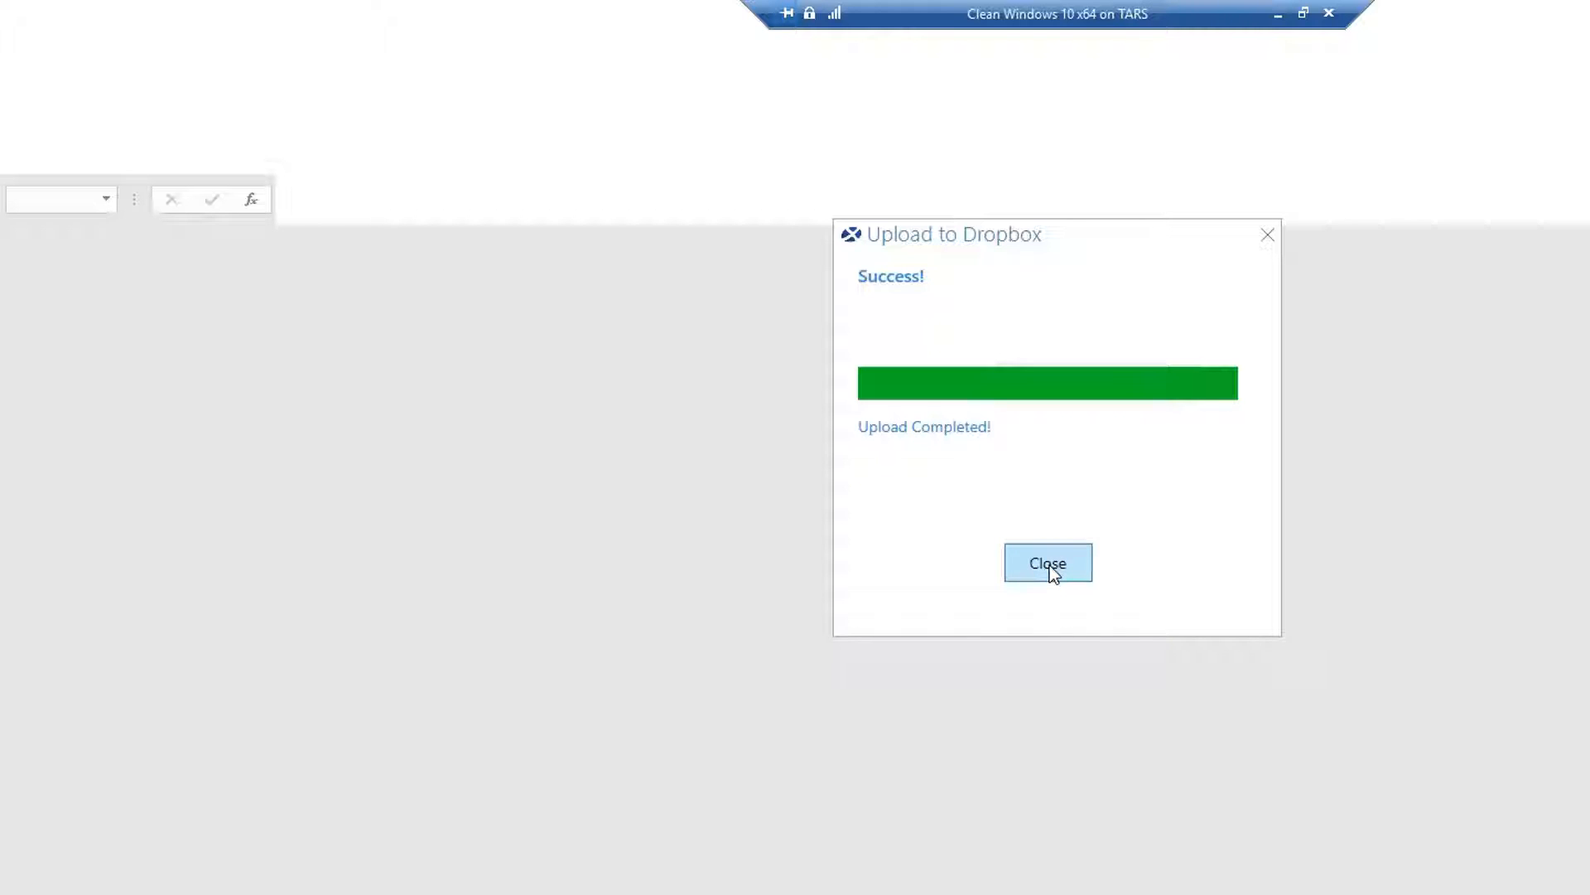
click(1052, 564)
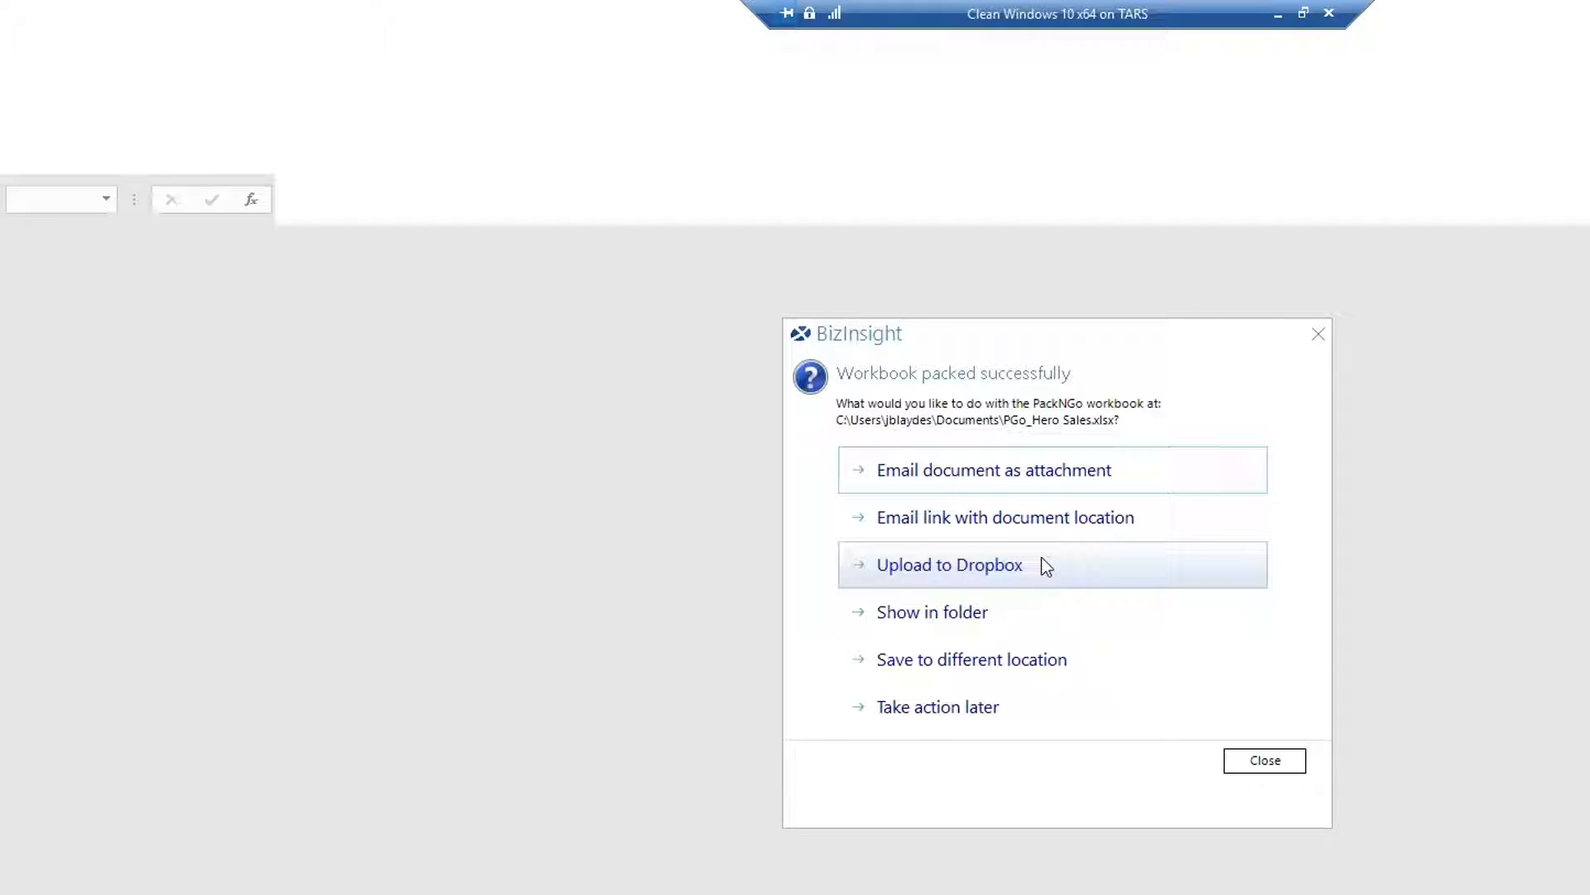
Close the BizInsight options and follow the Outlook email's Dropbox link to PGo_Hero Sales.xlsx.
click(1256, 762)
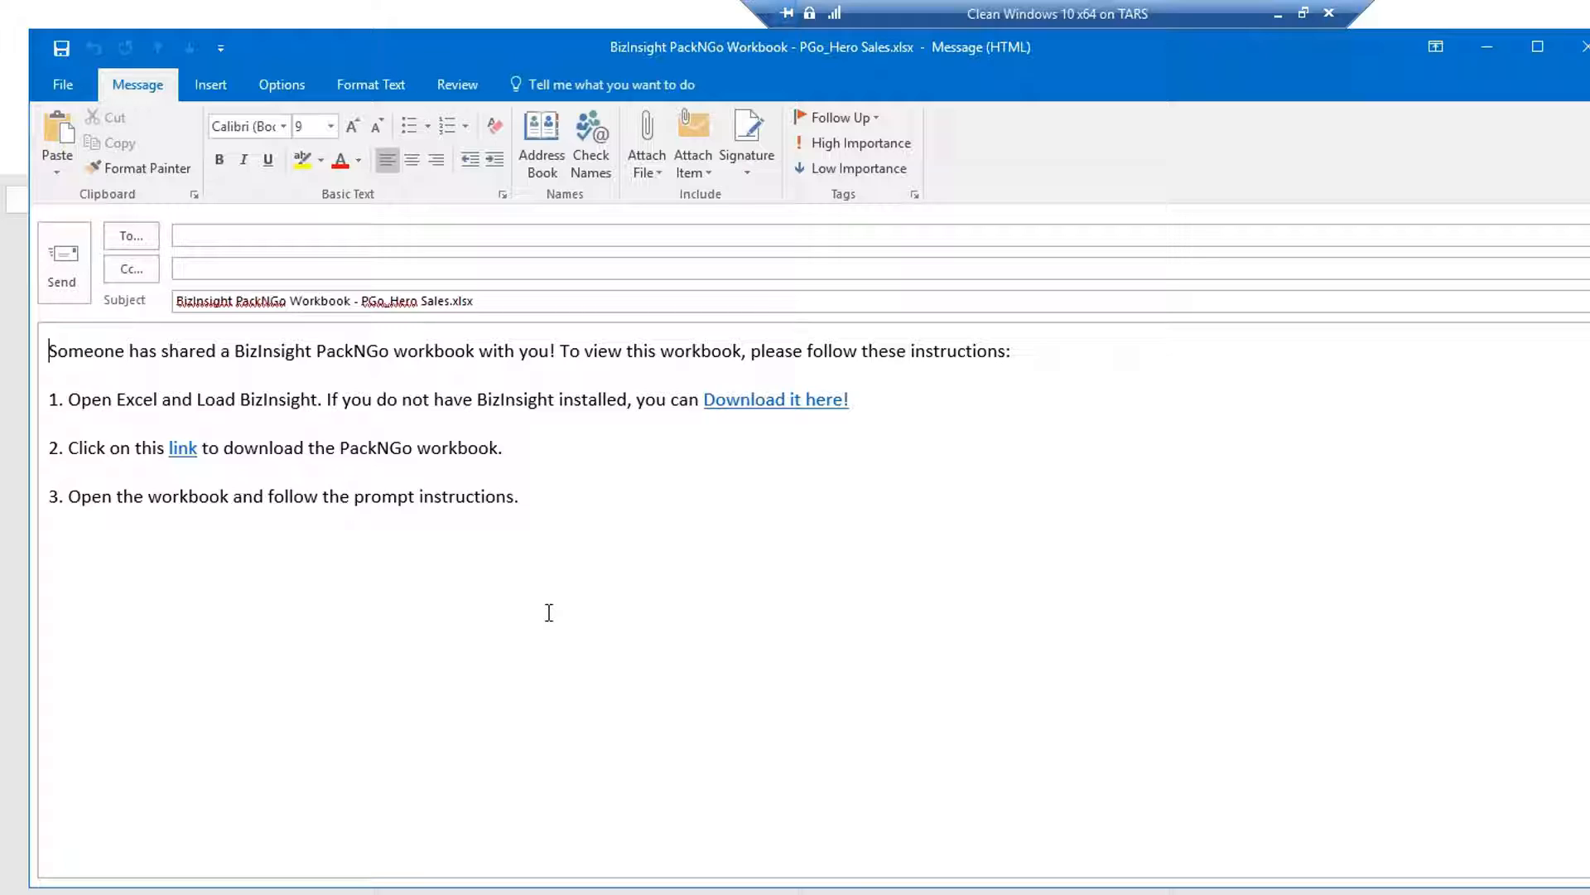
mouse_move(190, 452)
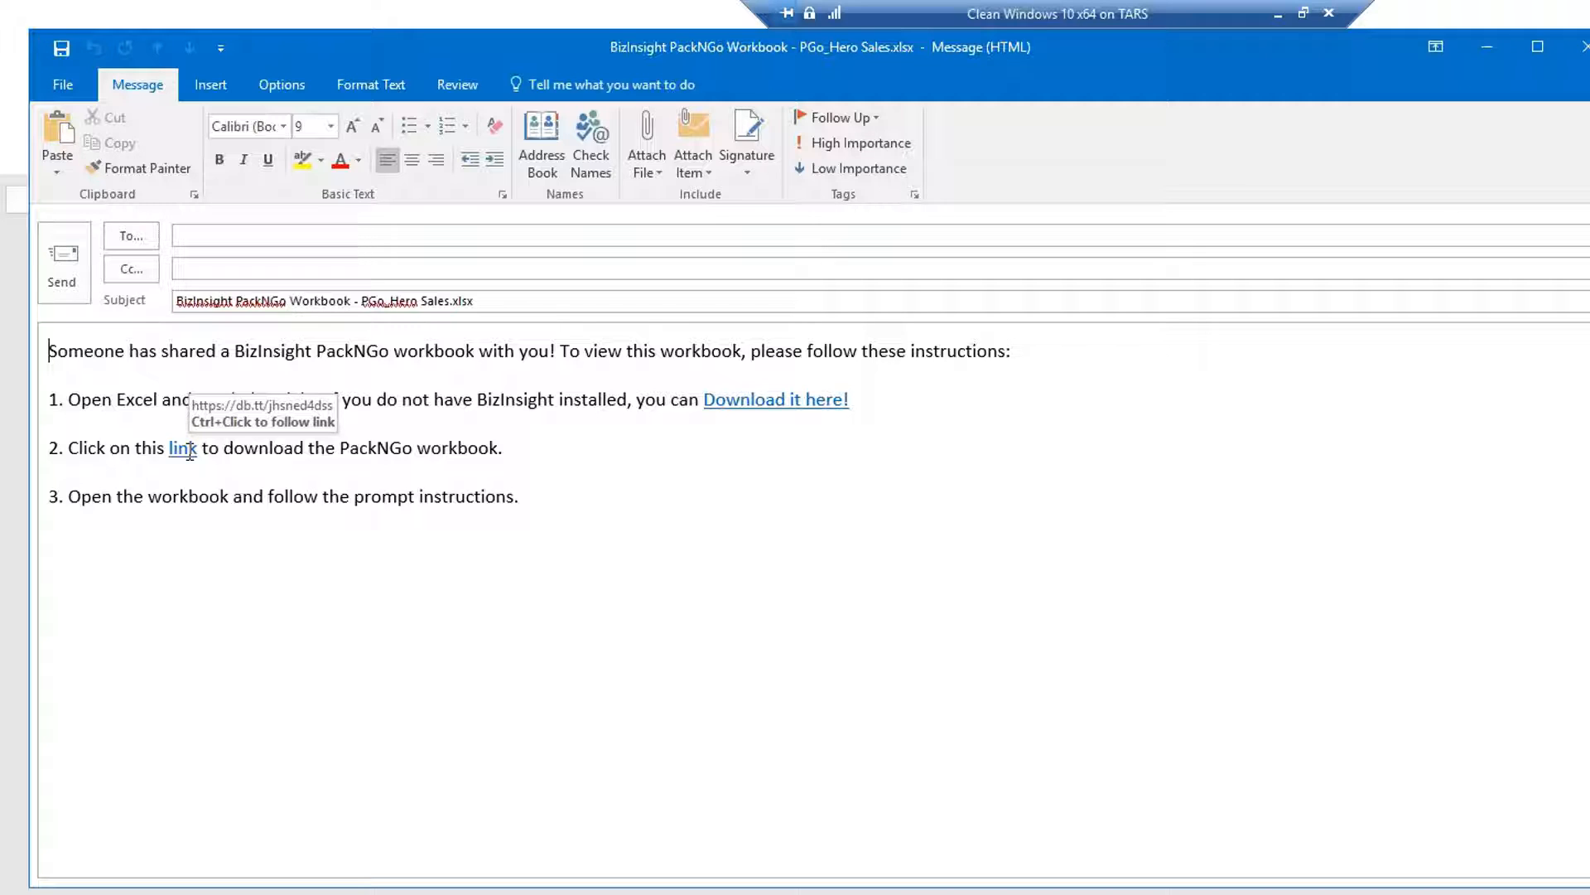
ctrl+click(182, 447)
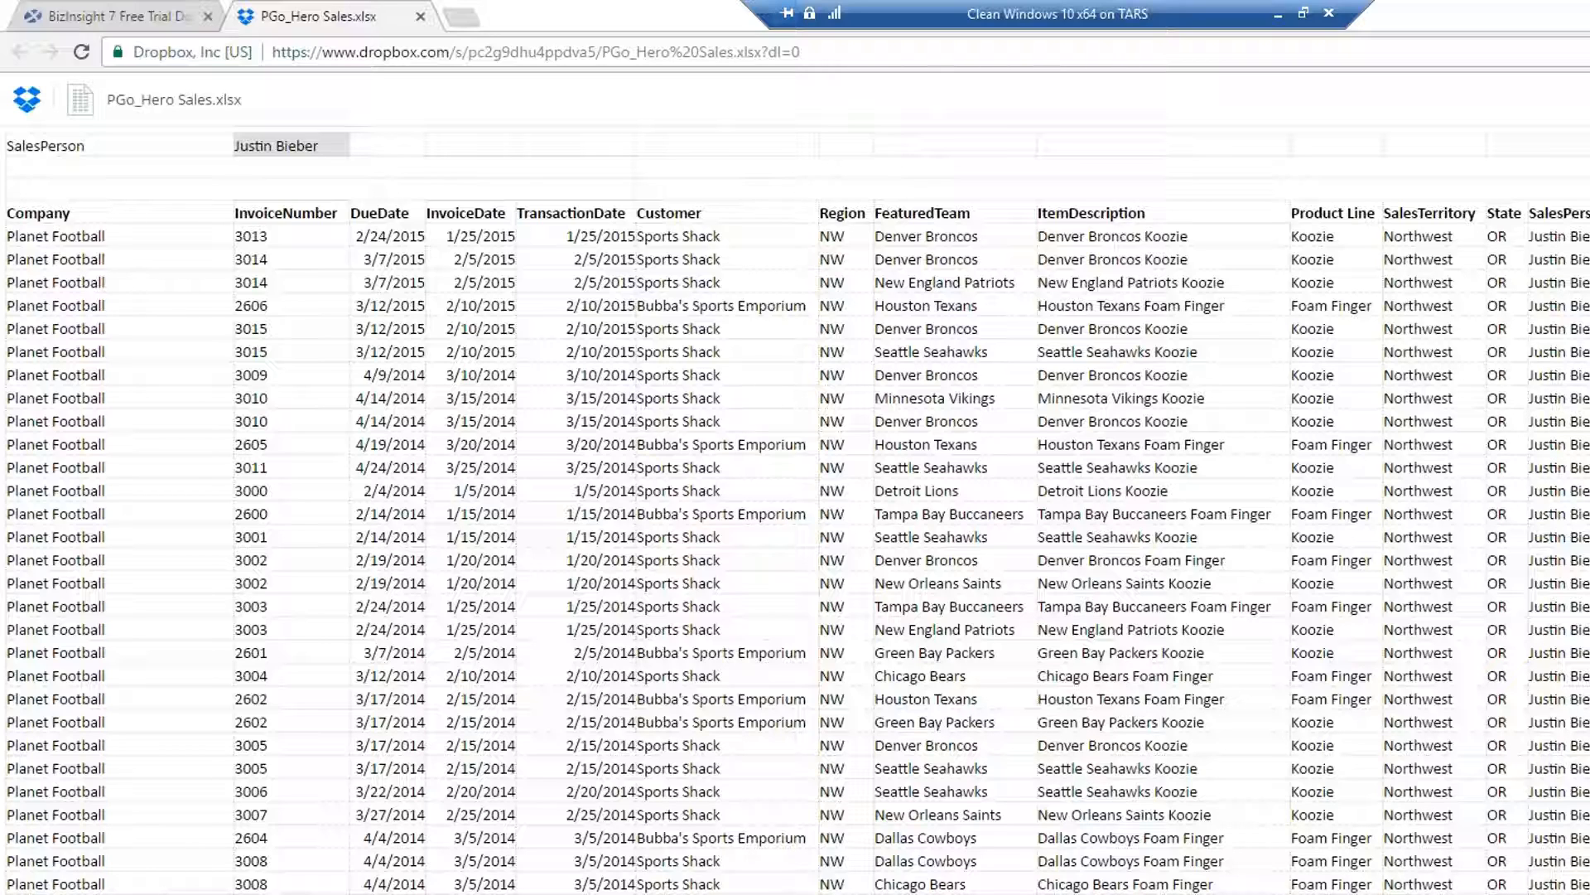
Preview the shared PGo_Hero Sales.xlsx Dropbox link in local Chrome, then return to the desktop.
click(874, 53)
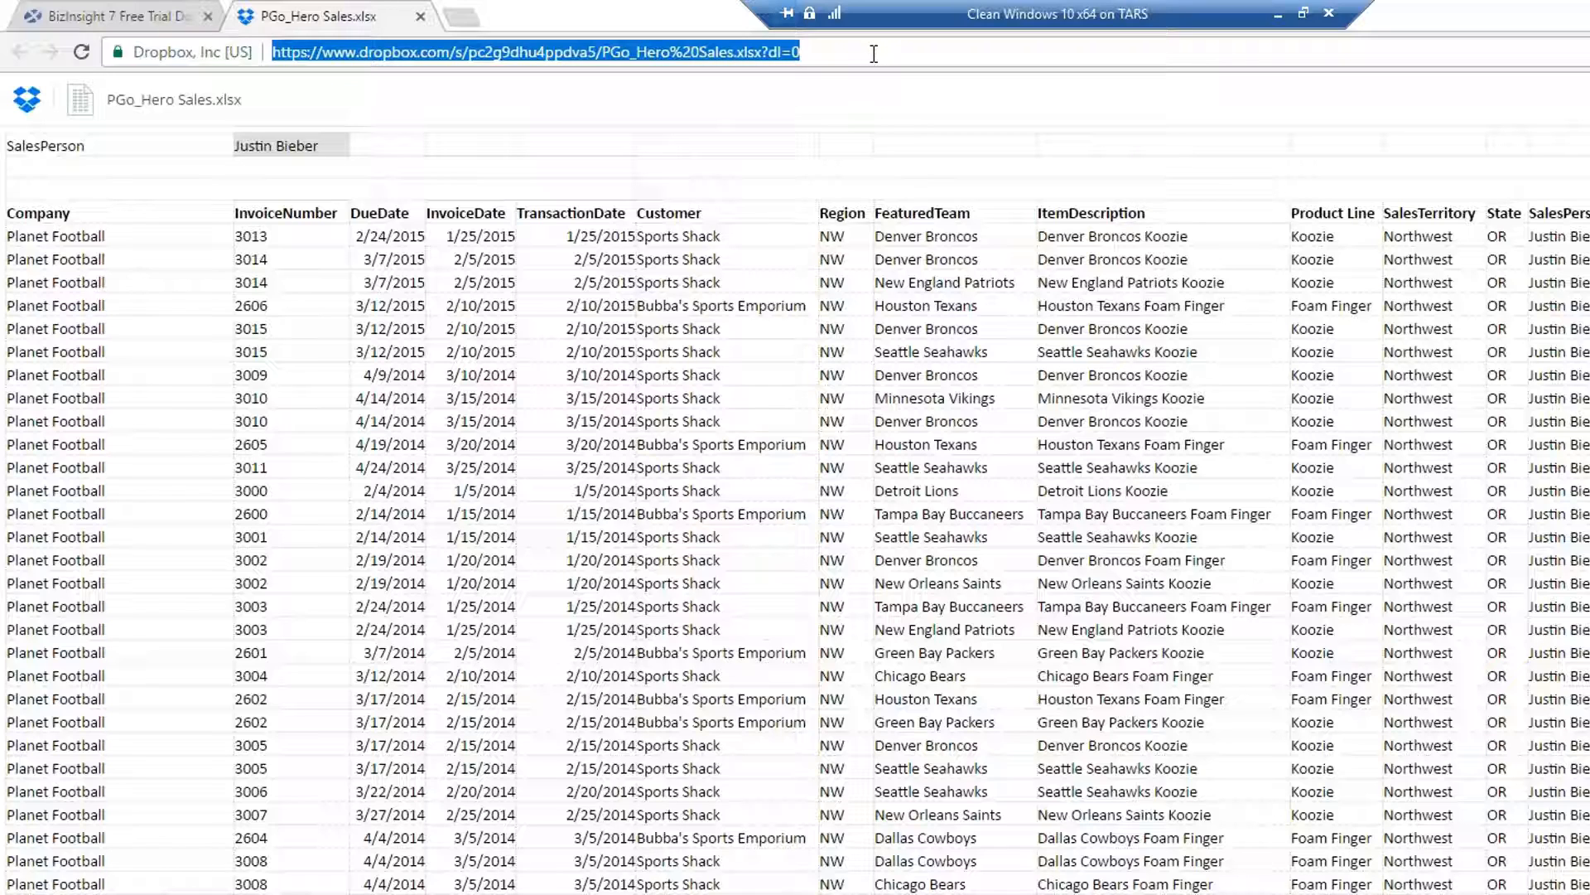
click(1279, 18)
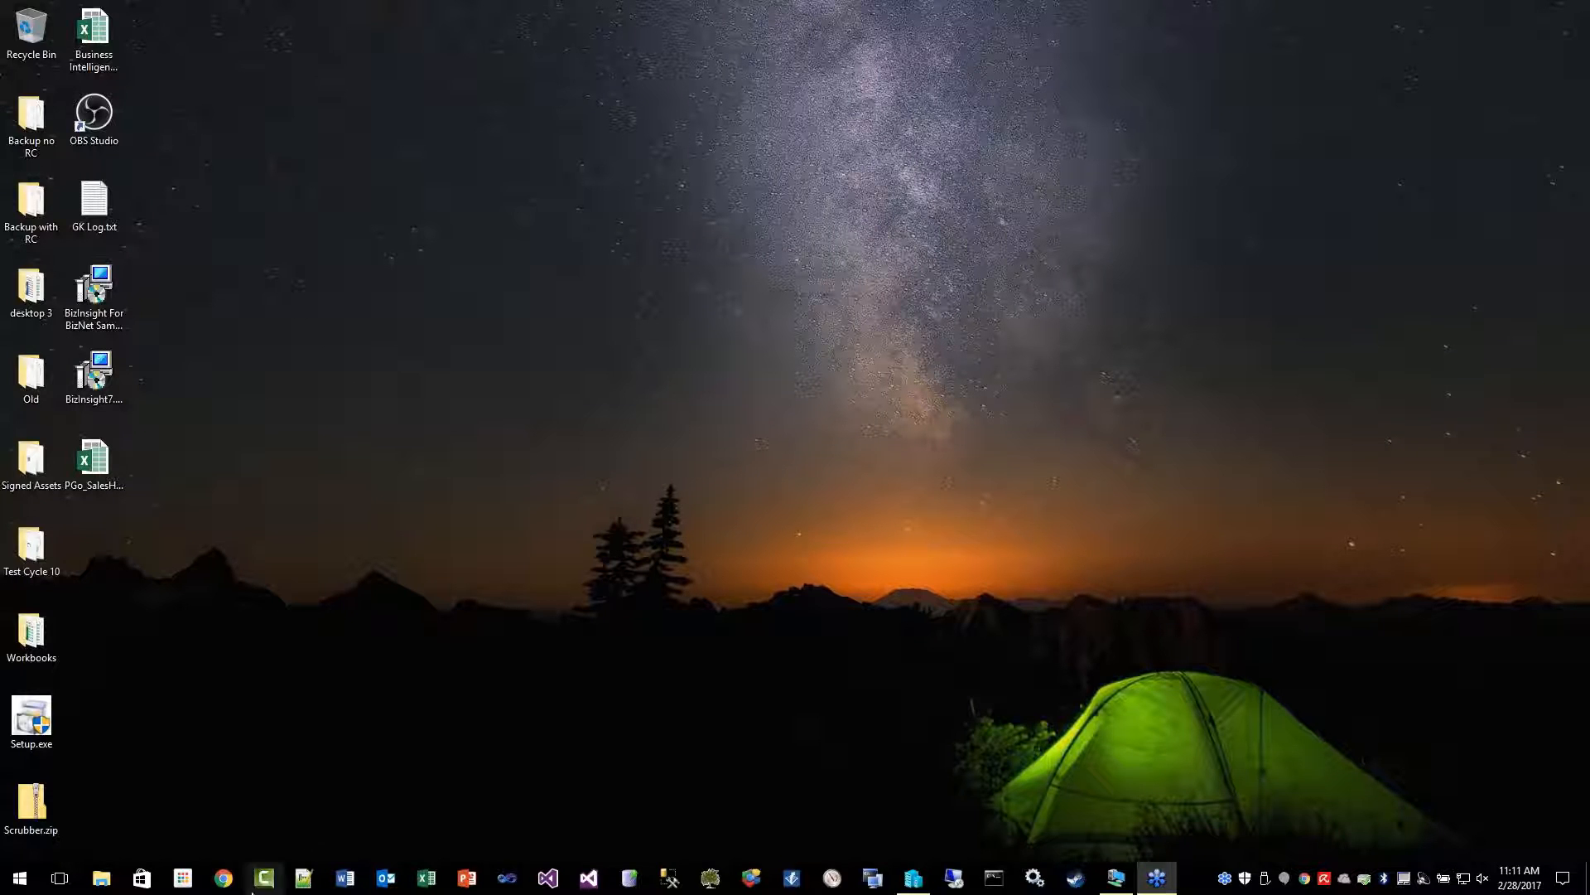
click(223, 878)
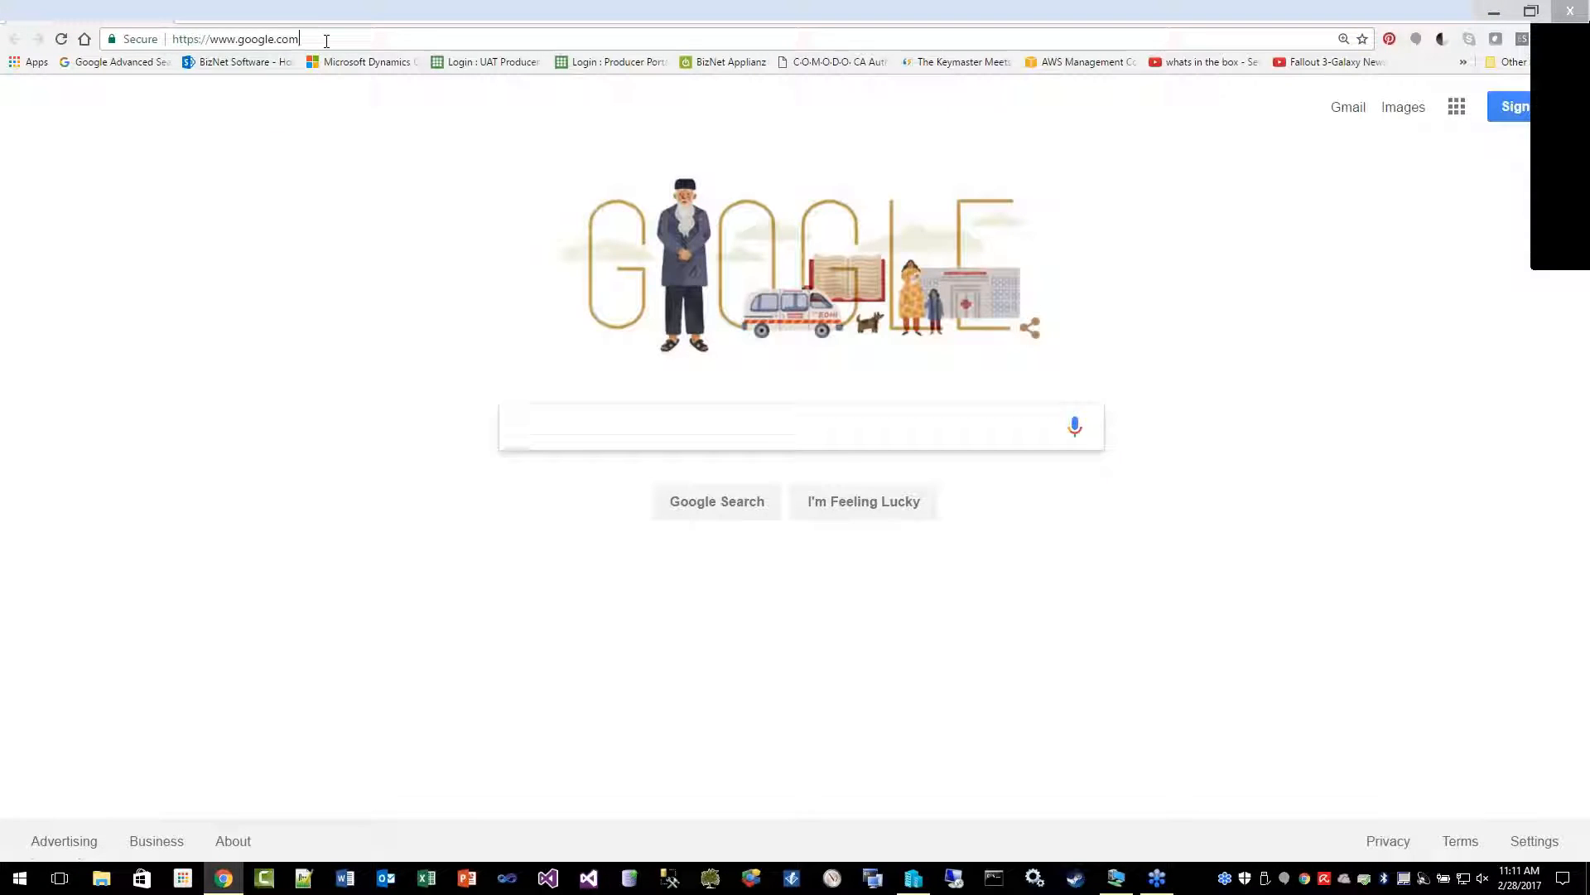
click(327, 40)
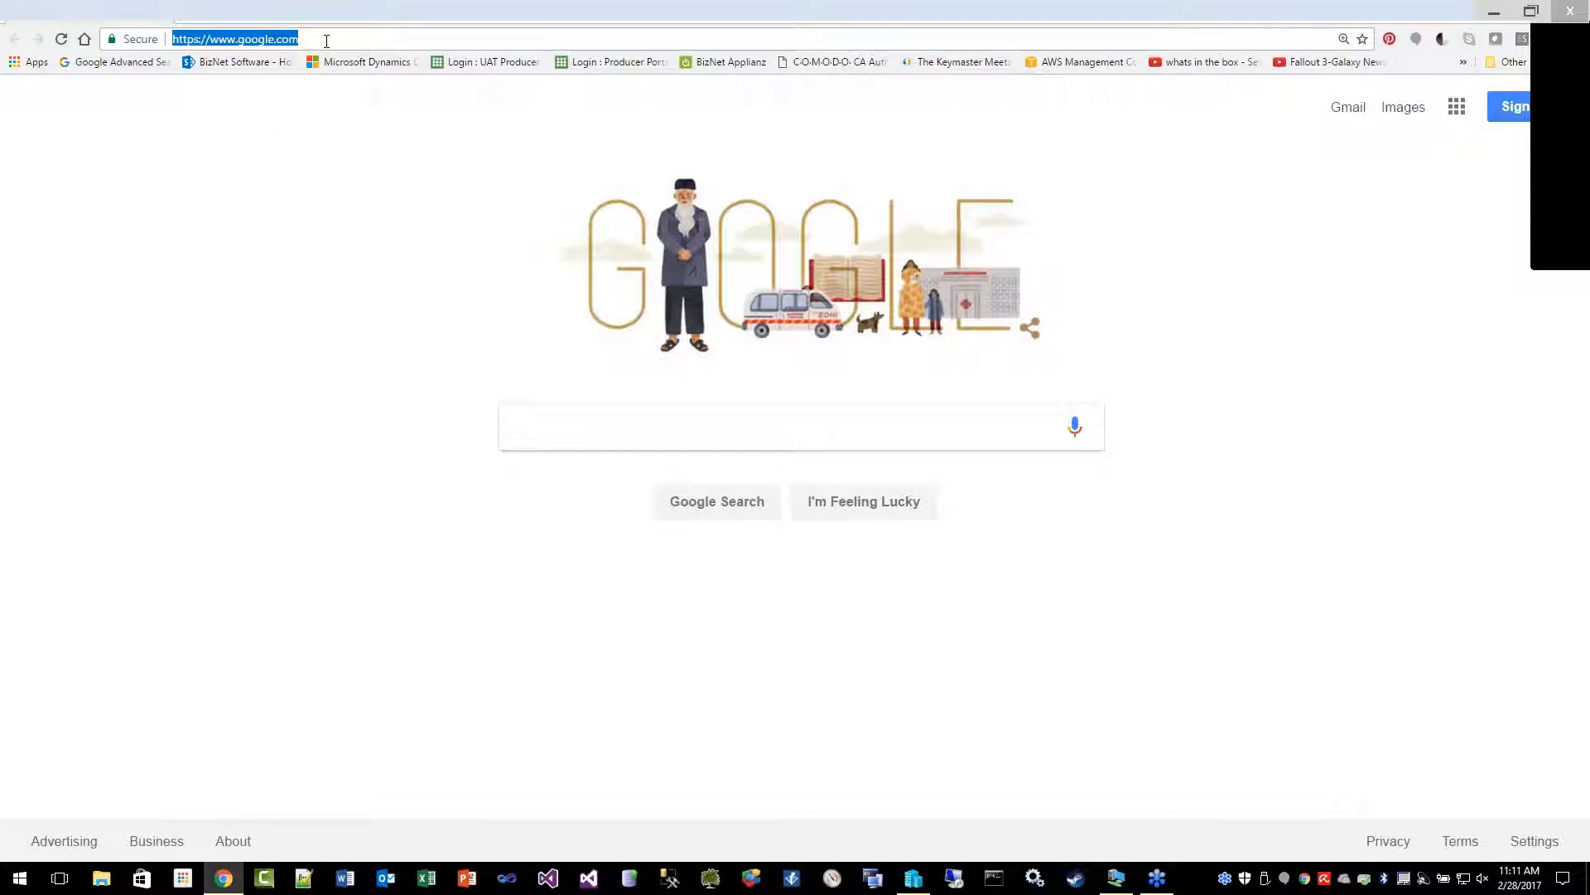
key(Return)
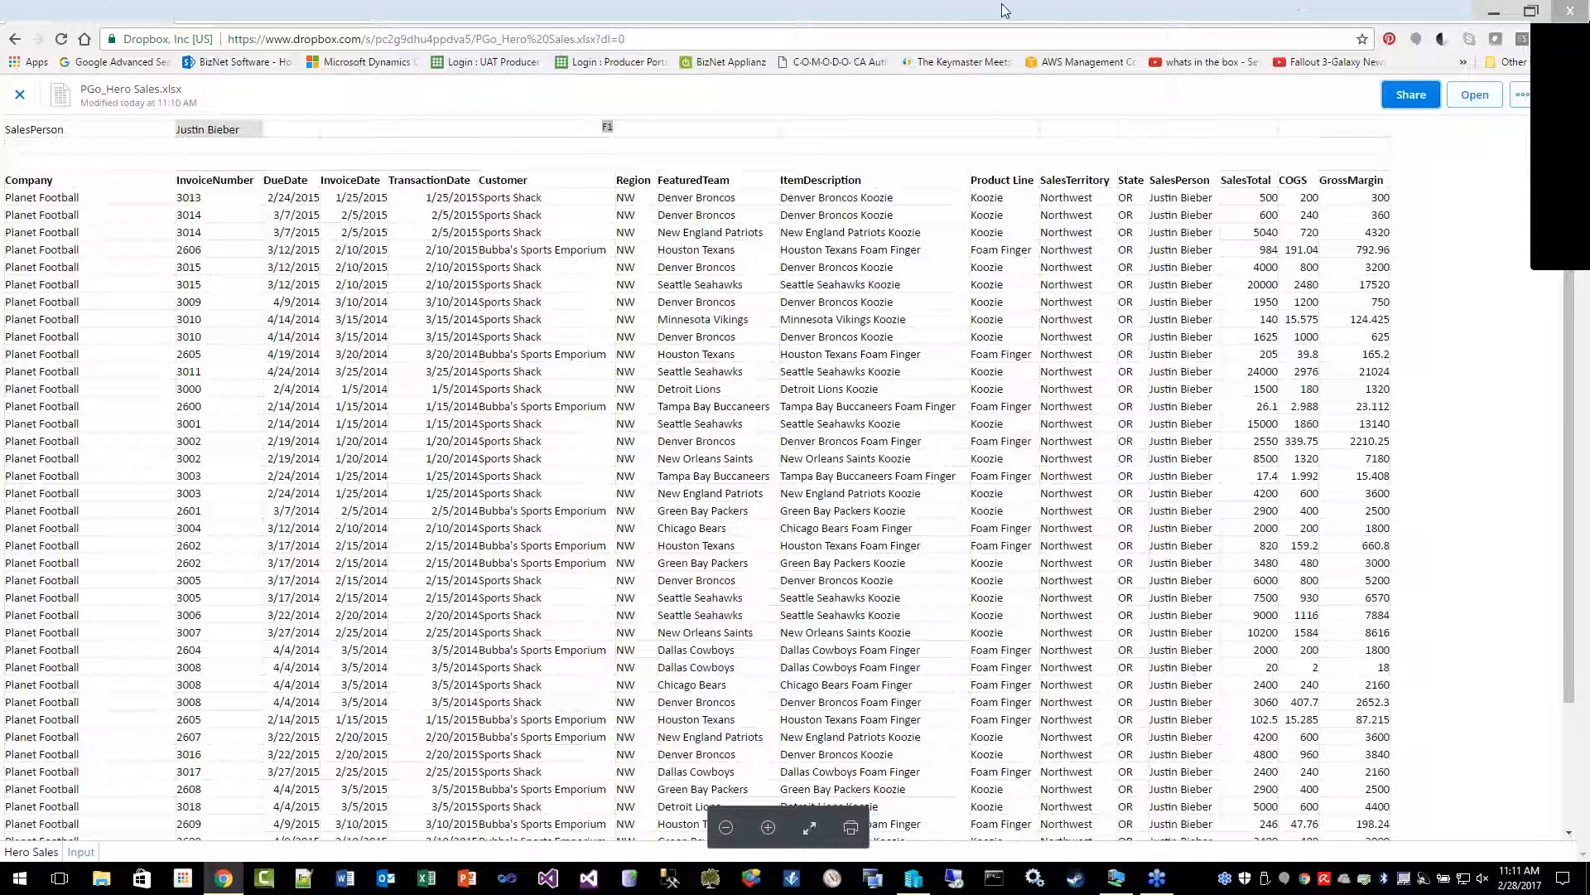
click(1493, 12)
click(101, 468)
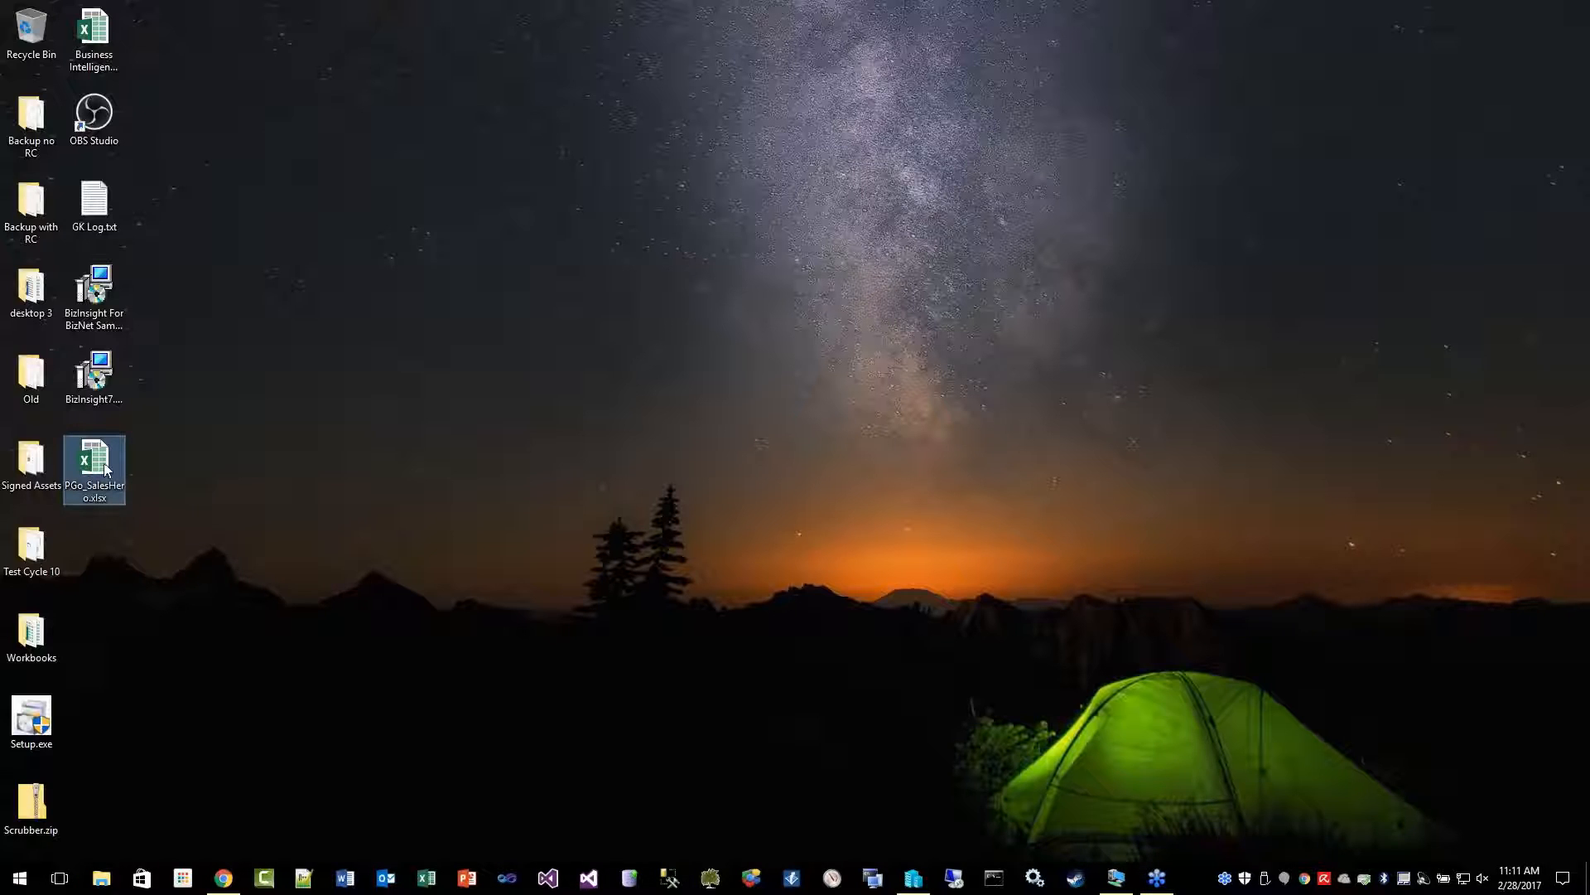
Open PGo_SalesHero.xlsx from the desktop and load the BizInsight7 add-in.
double_click(101, 468)
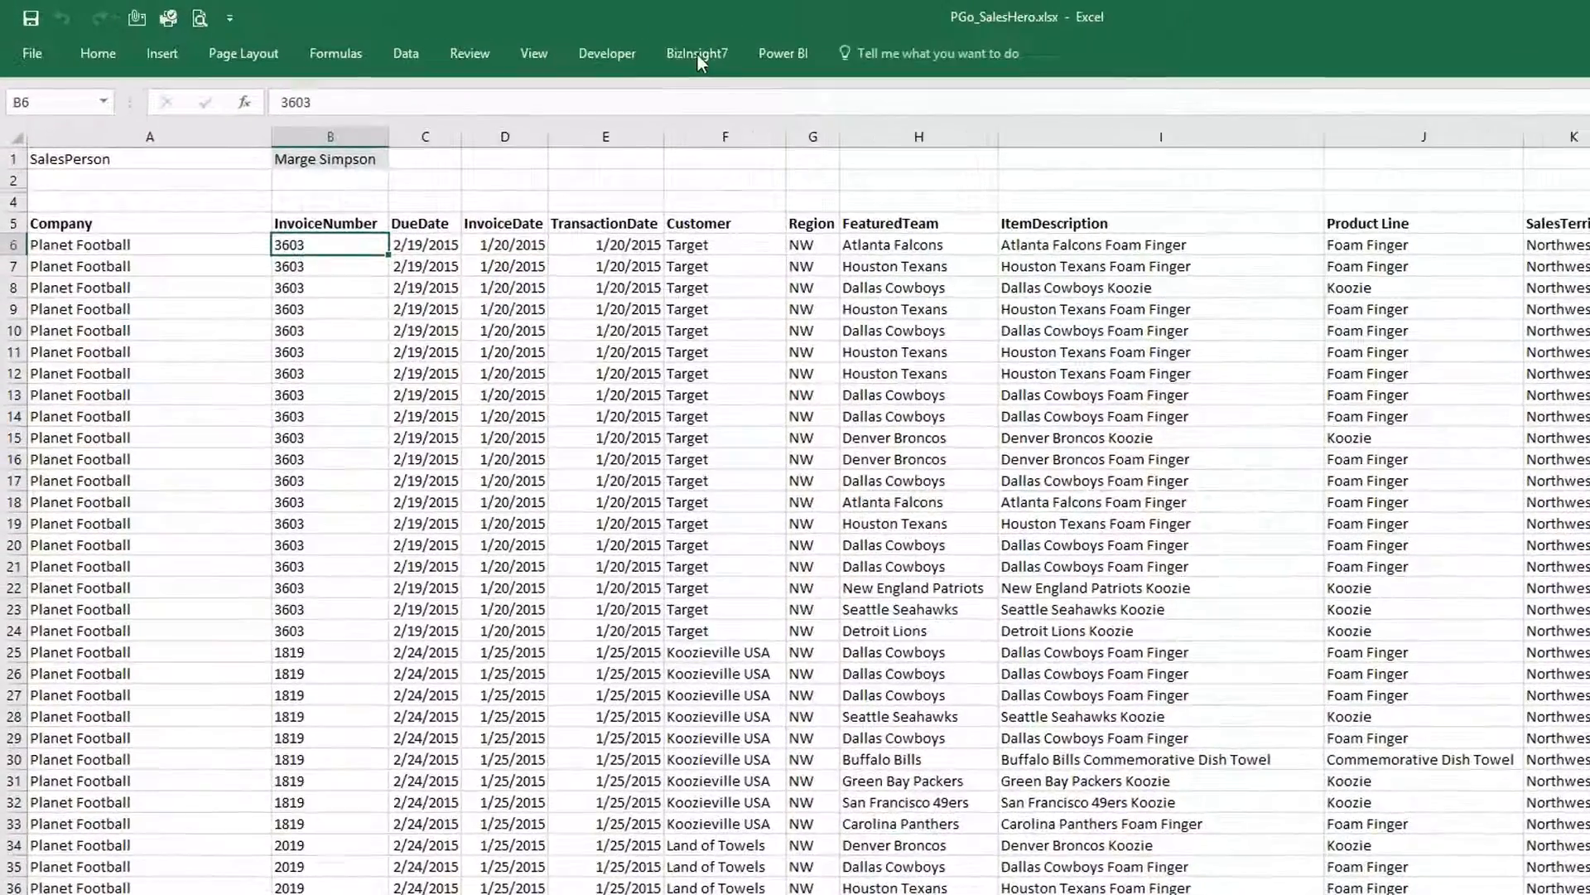
click(566, 44)
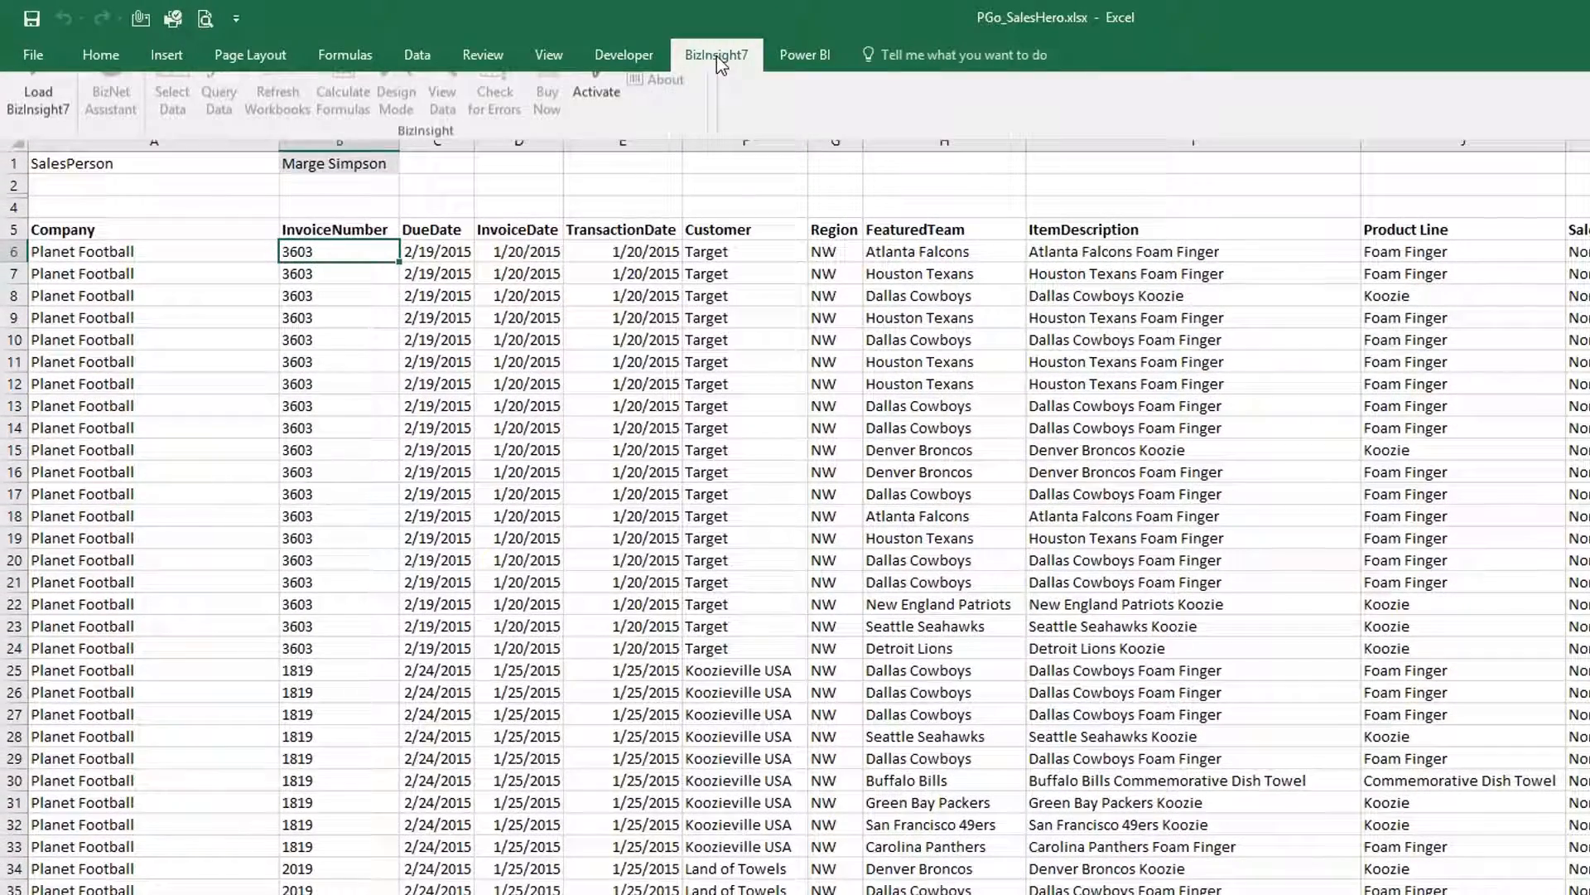
click(26, 131)
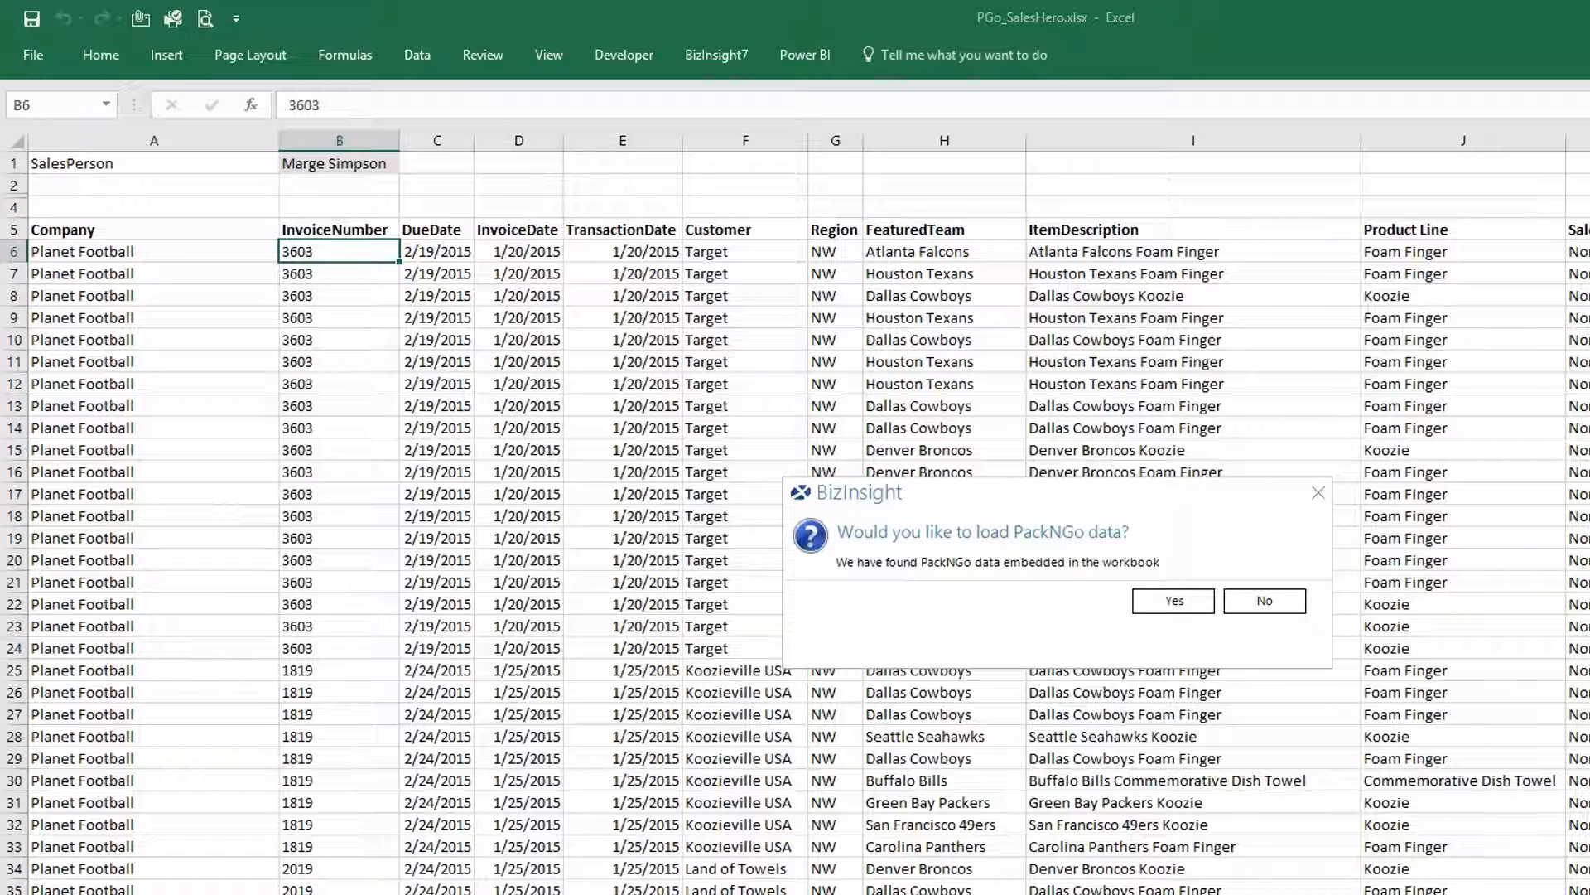
Accept loading the embedded PackNGo data and refreshing dependent formulas and tables, then dismiss the timing report.
click(1159, 605)
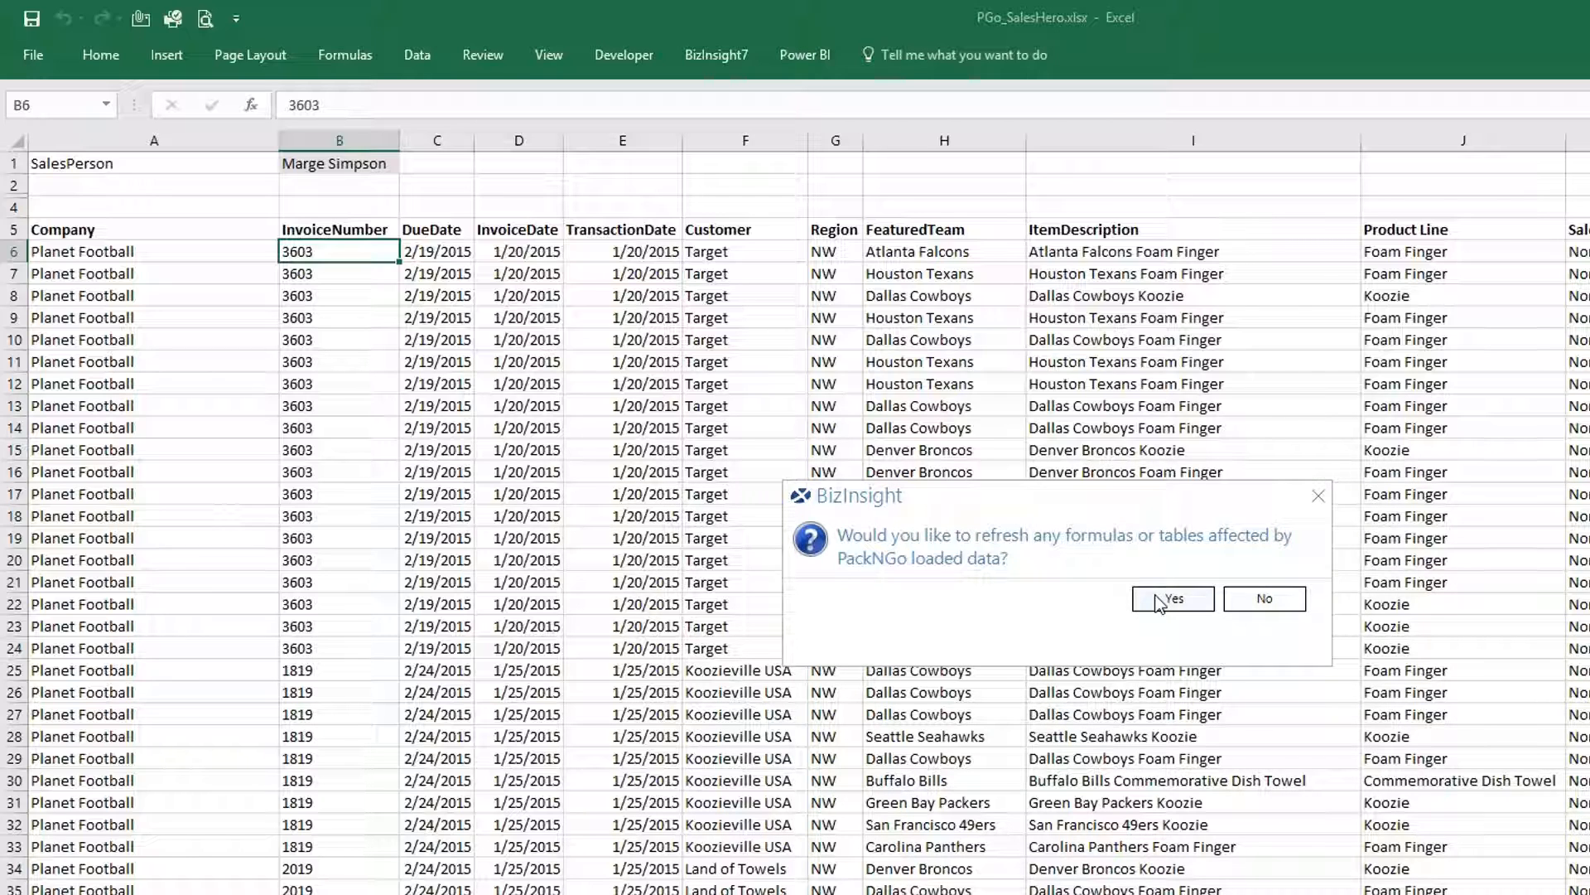
click(1160, 600)
click(1260, 598)
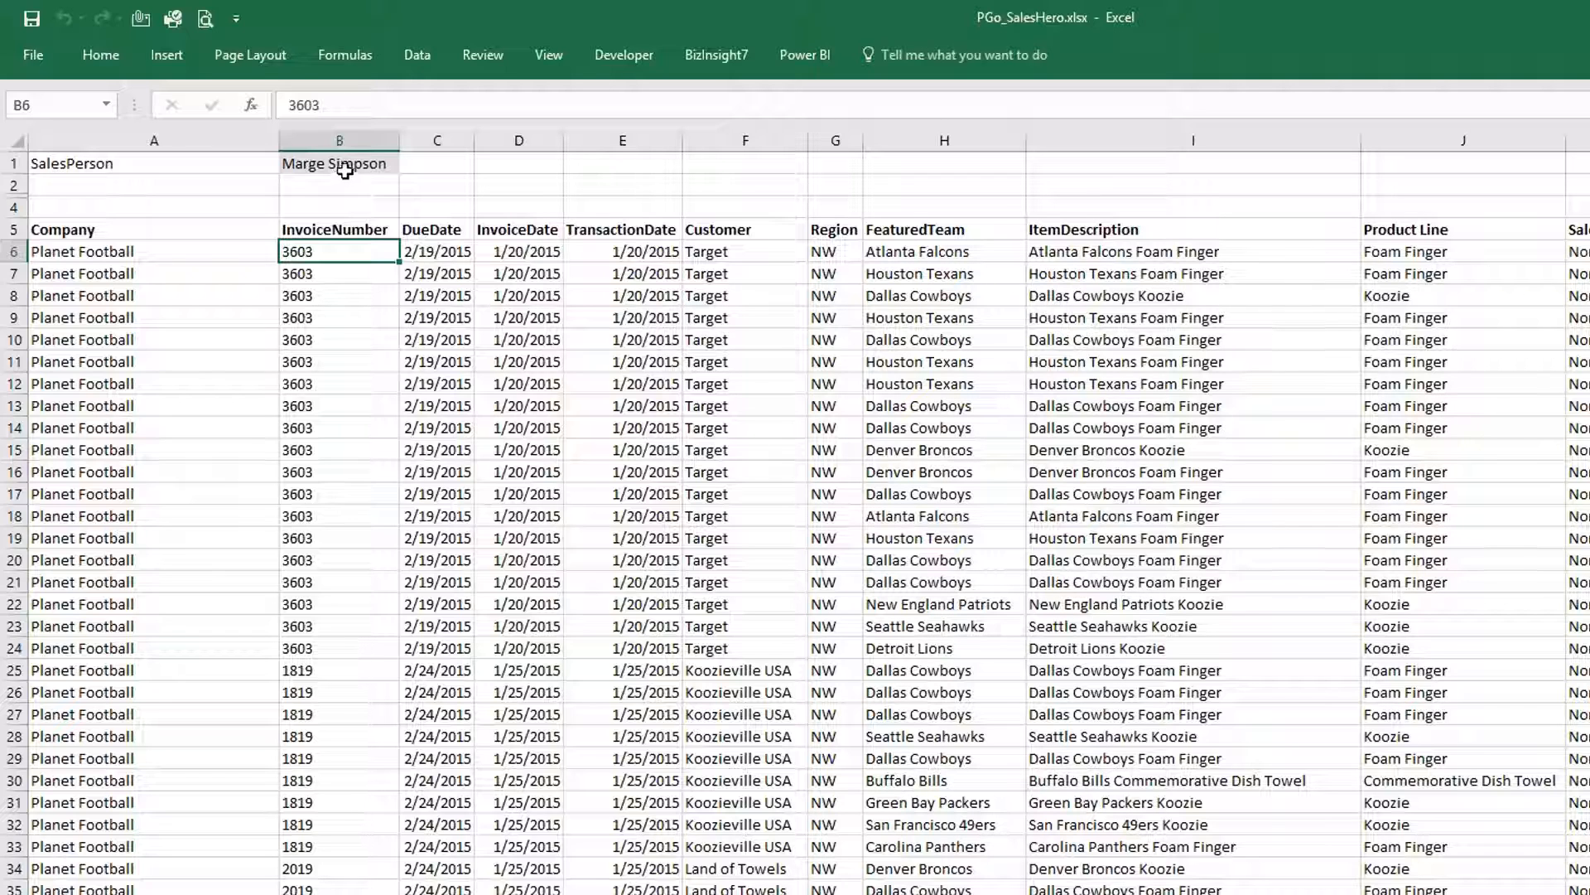
Pick Captain America, then Homer Simpson, from the B1 SalesPerson dropdown.
click(340, 164)
click(409, 164)
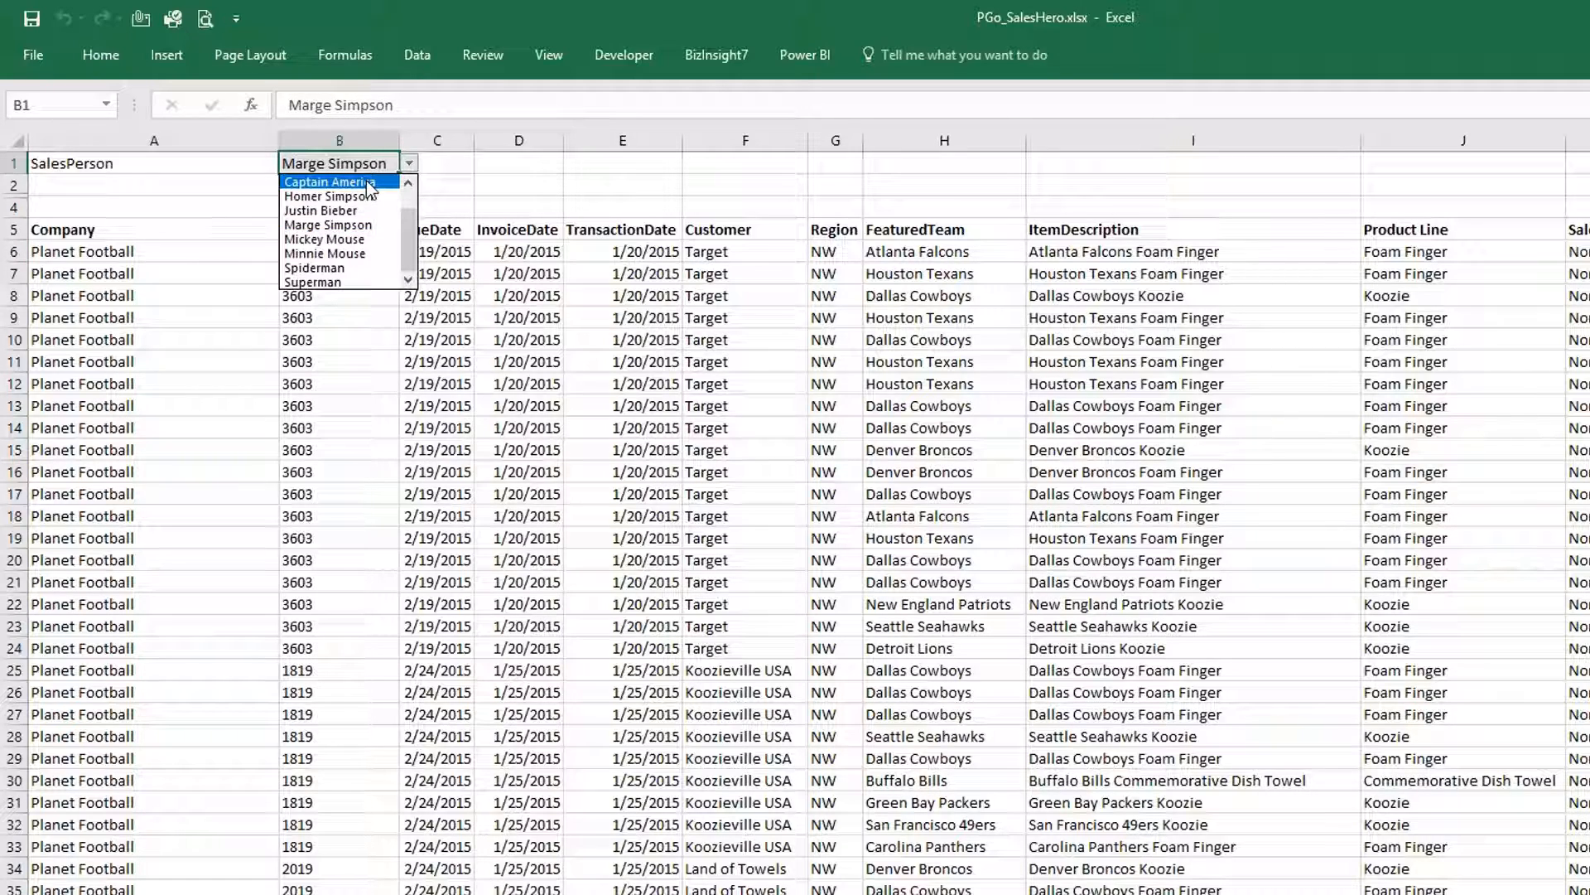
click(367, 181)
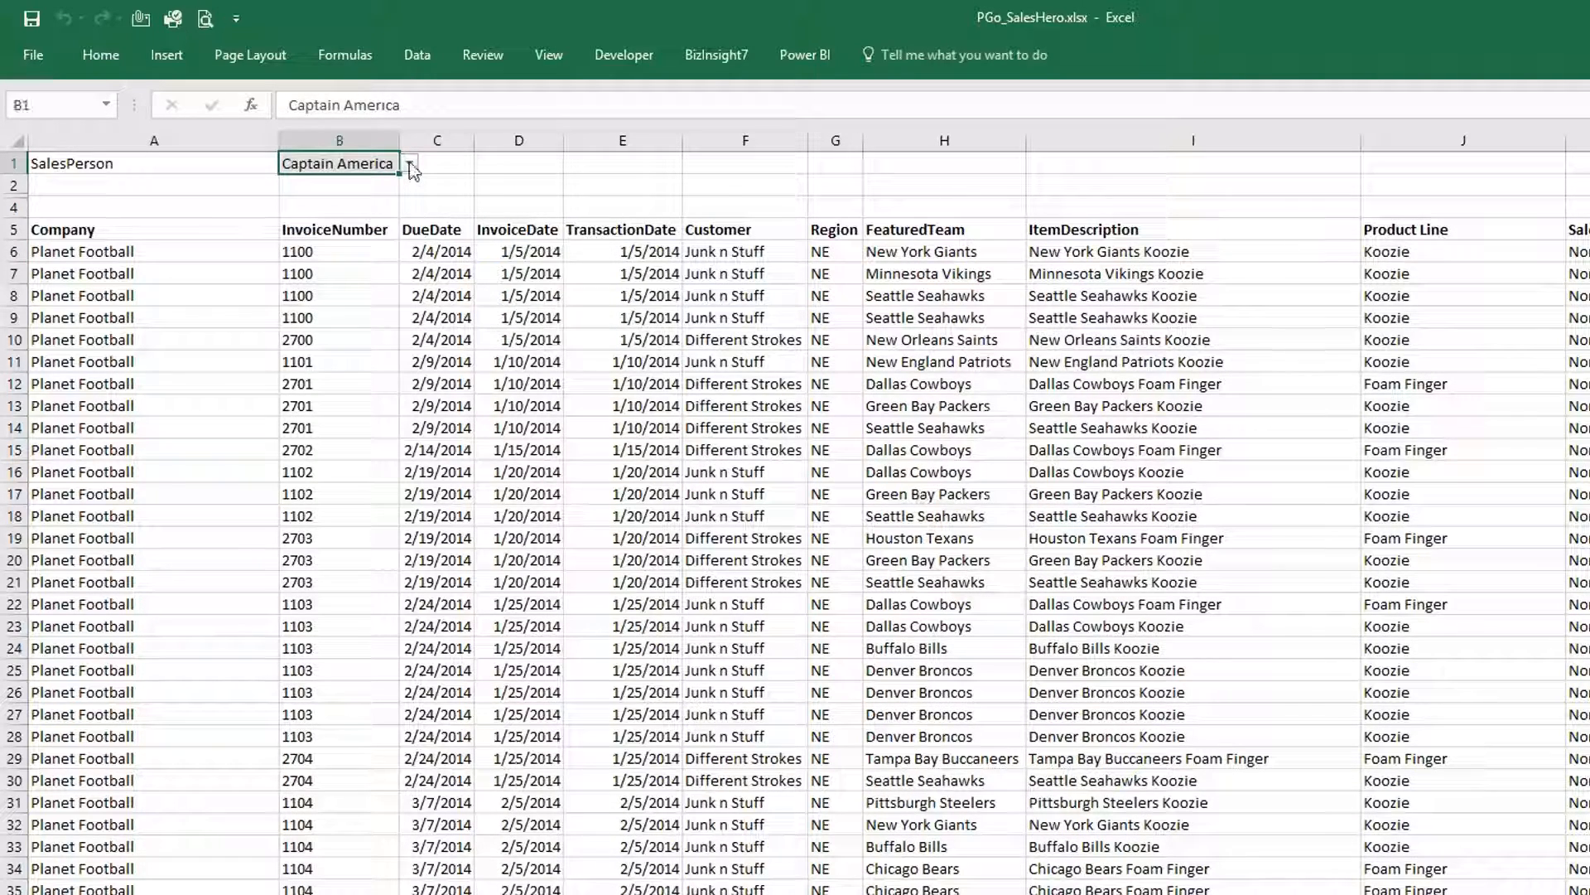
click(409, 163)
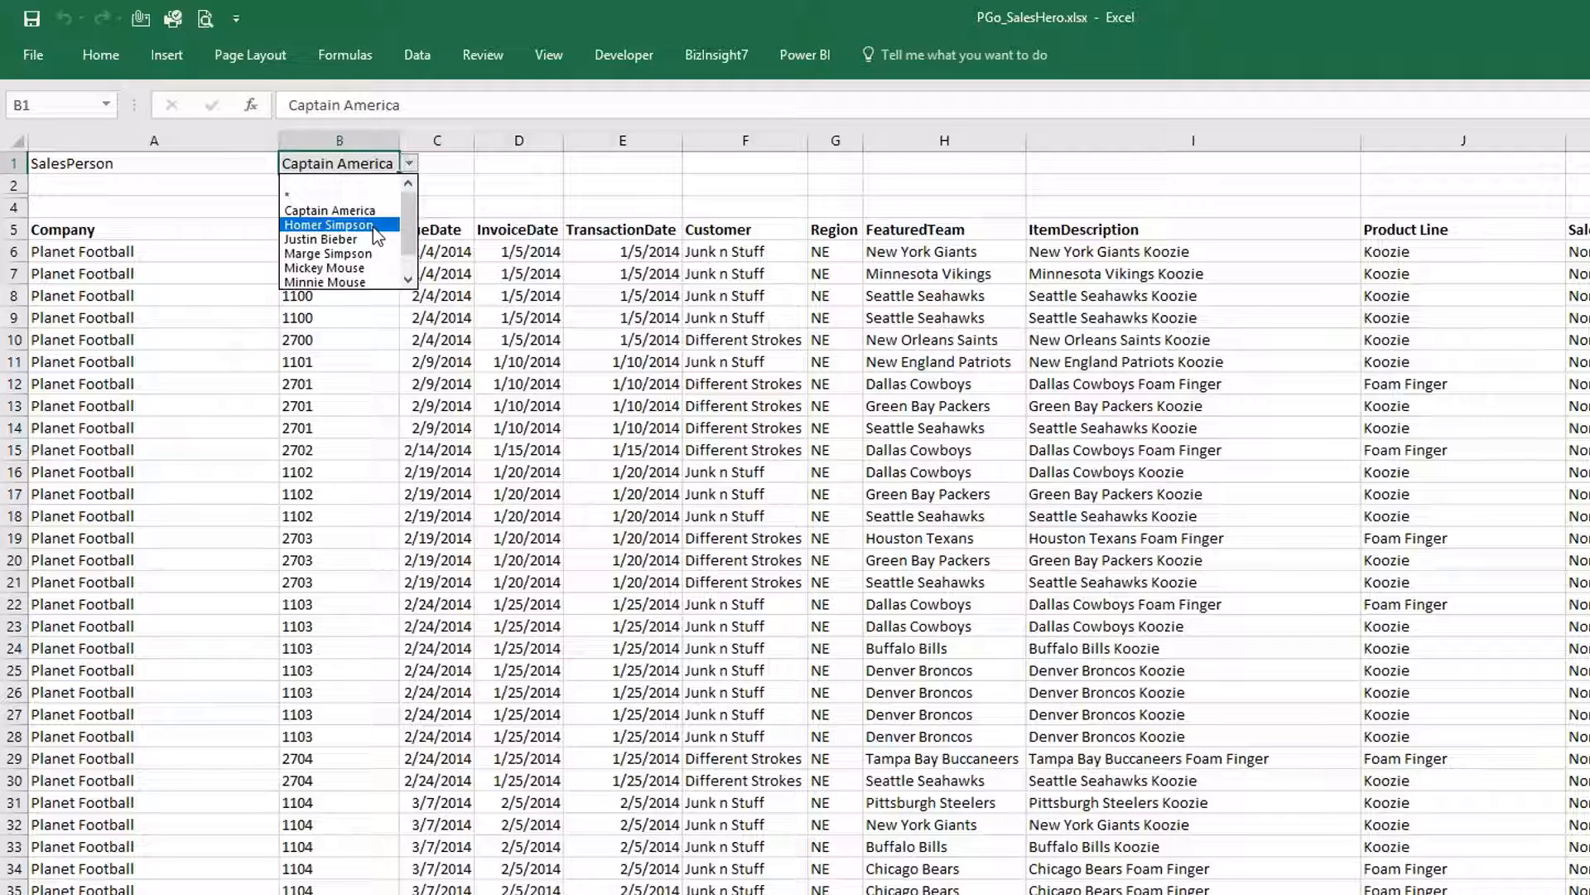
click(373, 226)
Switch B1 through Justin Bieber and Marge Simpson, ending on Minnie Mouse.
key(alt+Down)
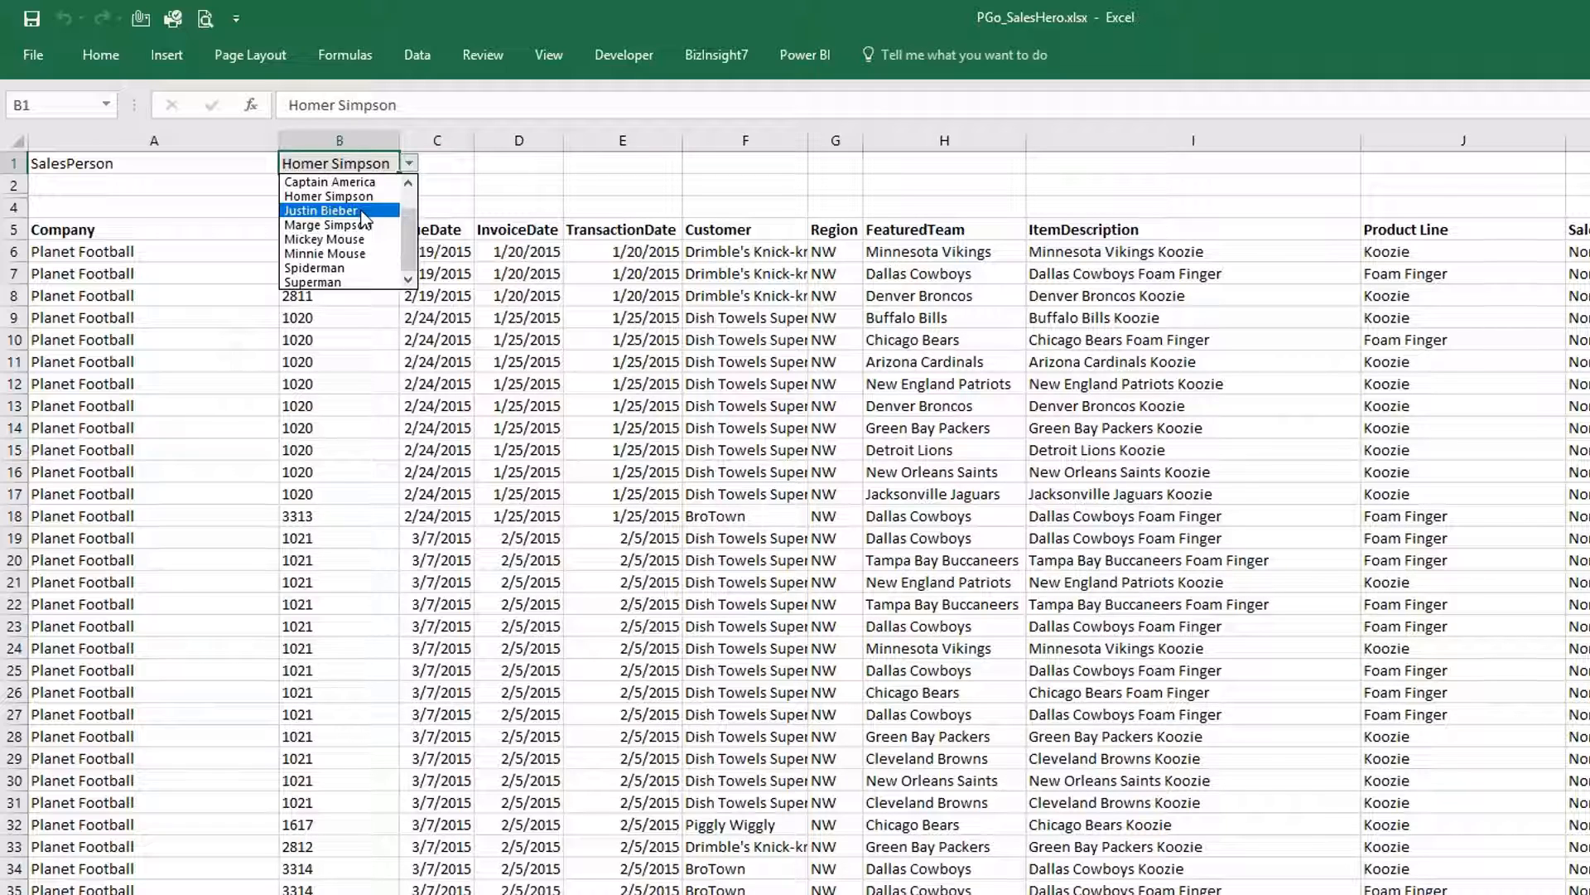
click(364, 210)
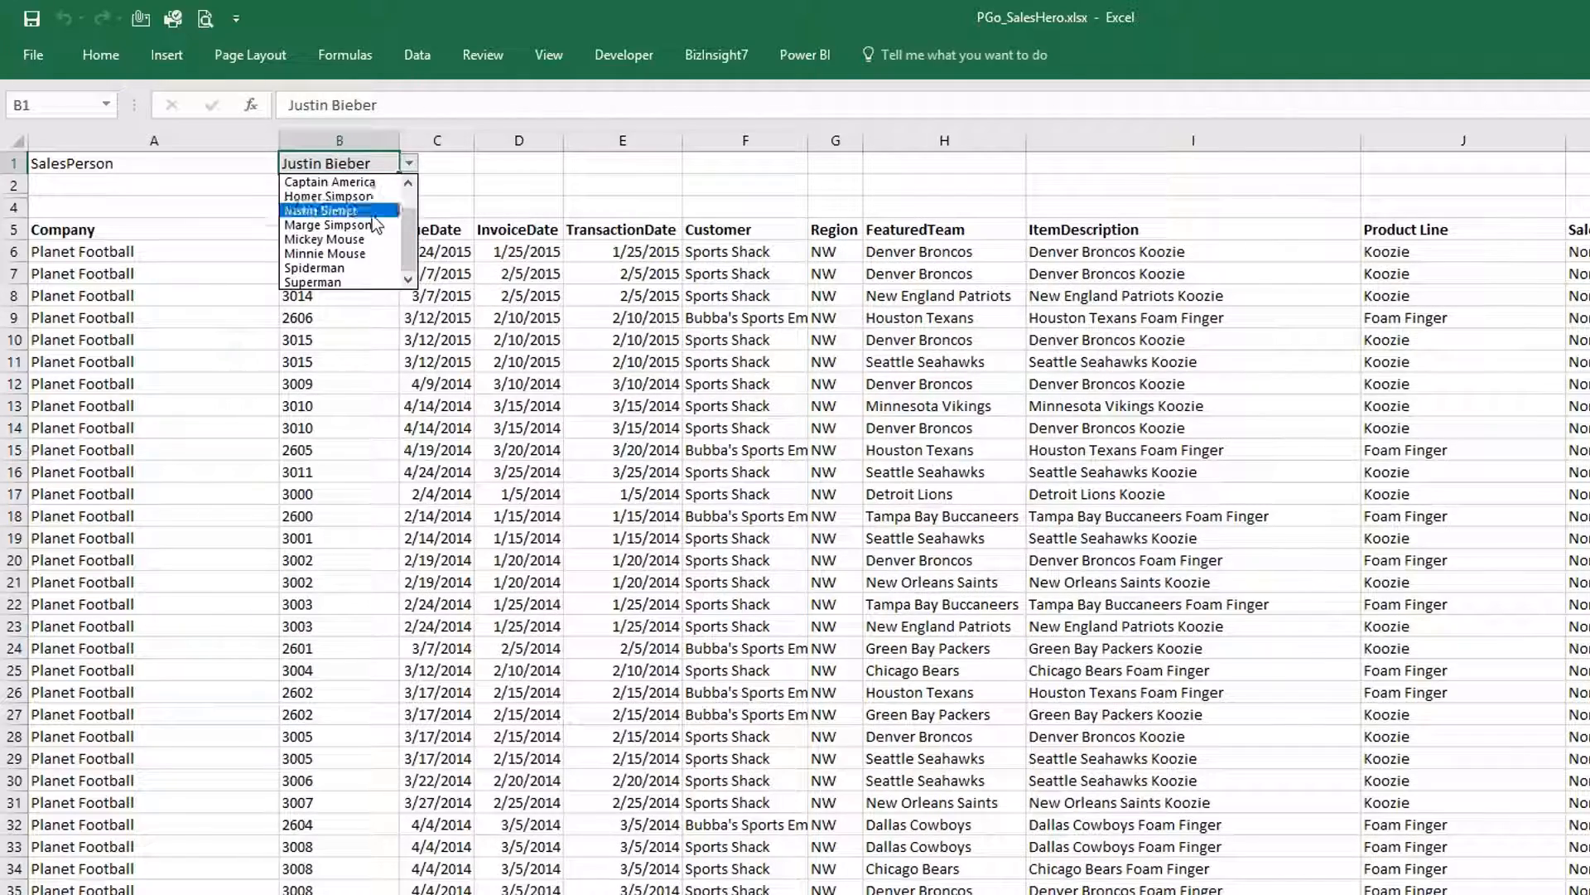
click(365, 225)
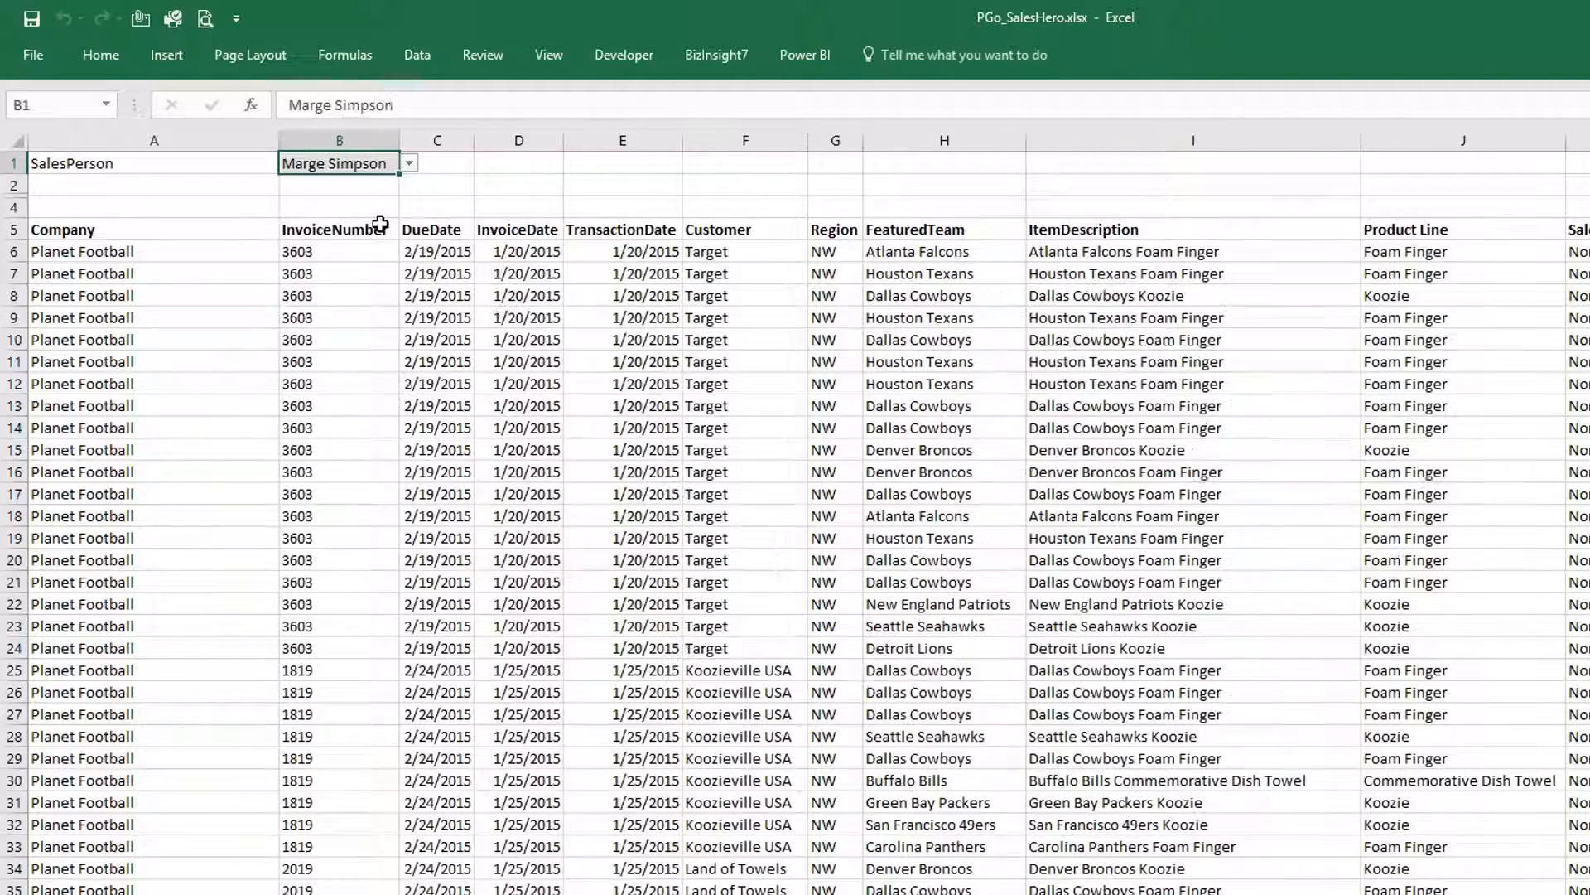
click(410, 165)
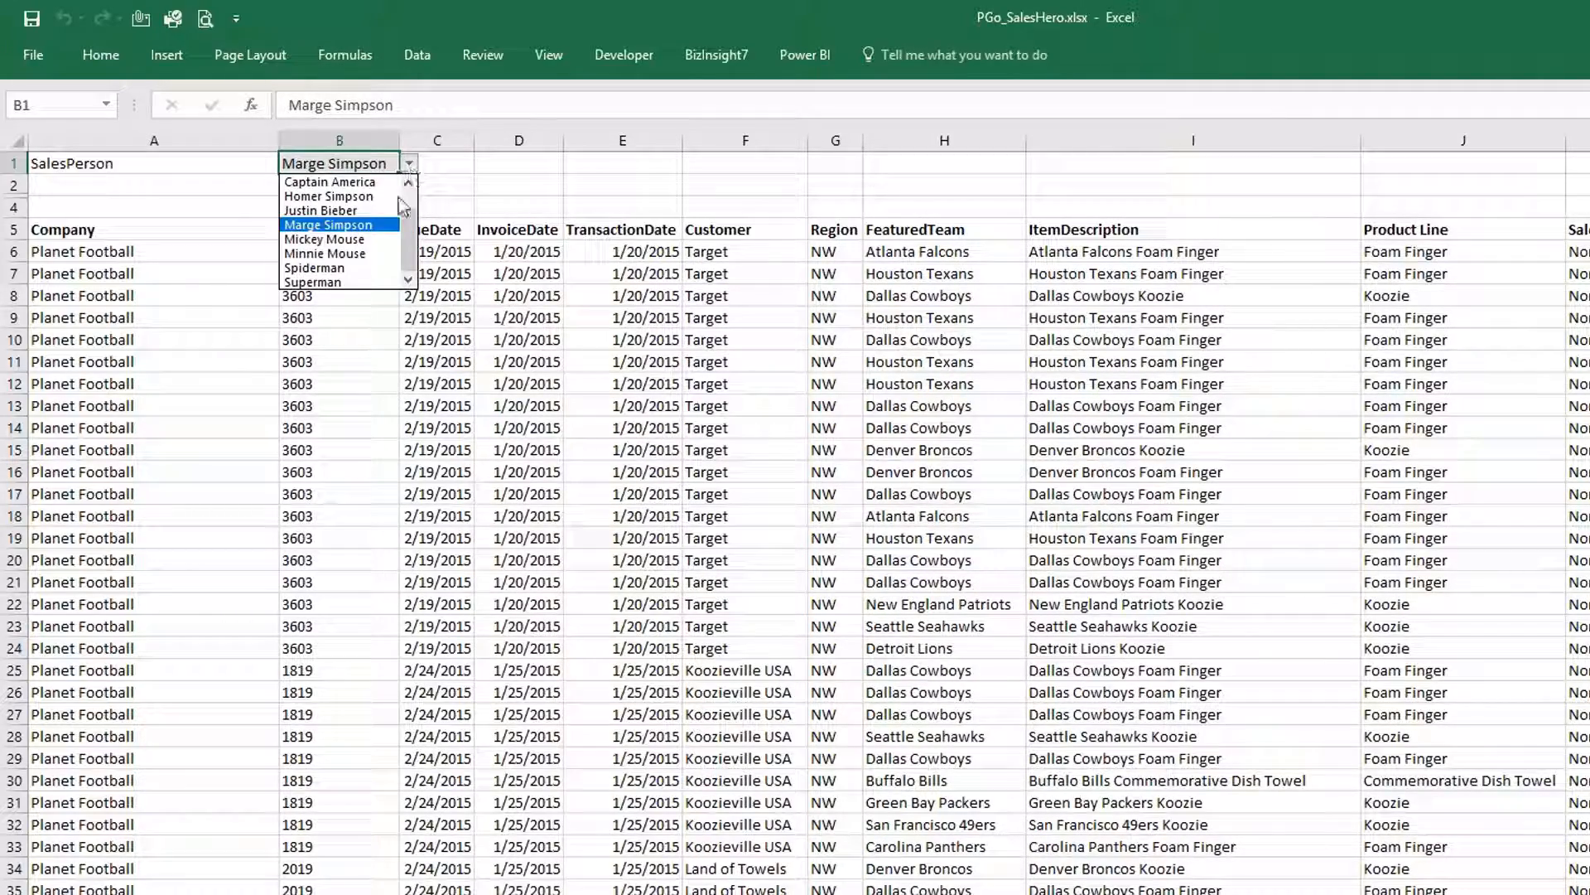
click(377, 254)
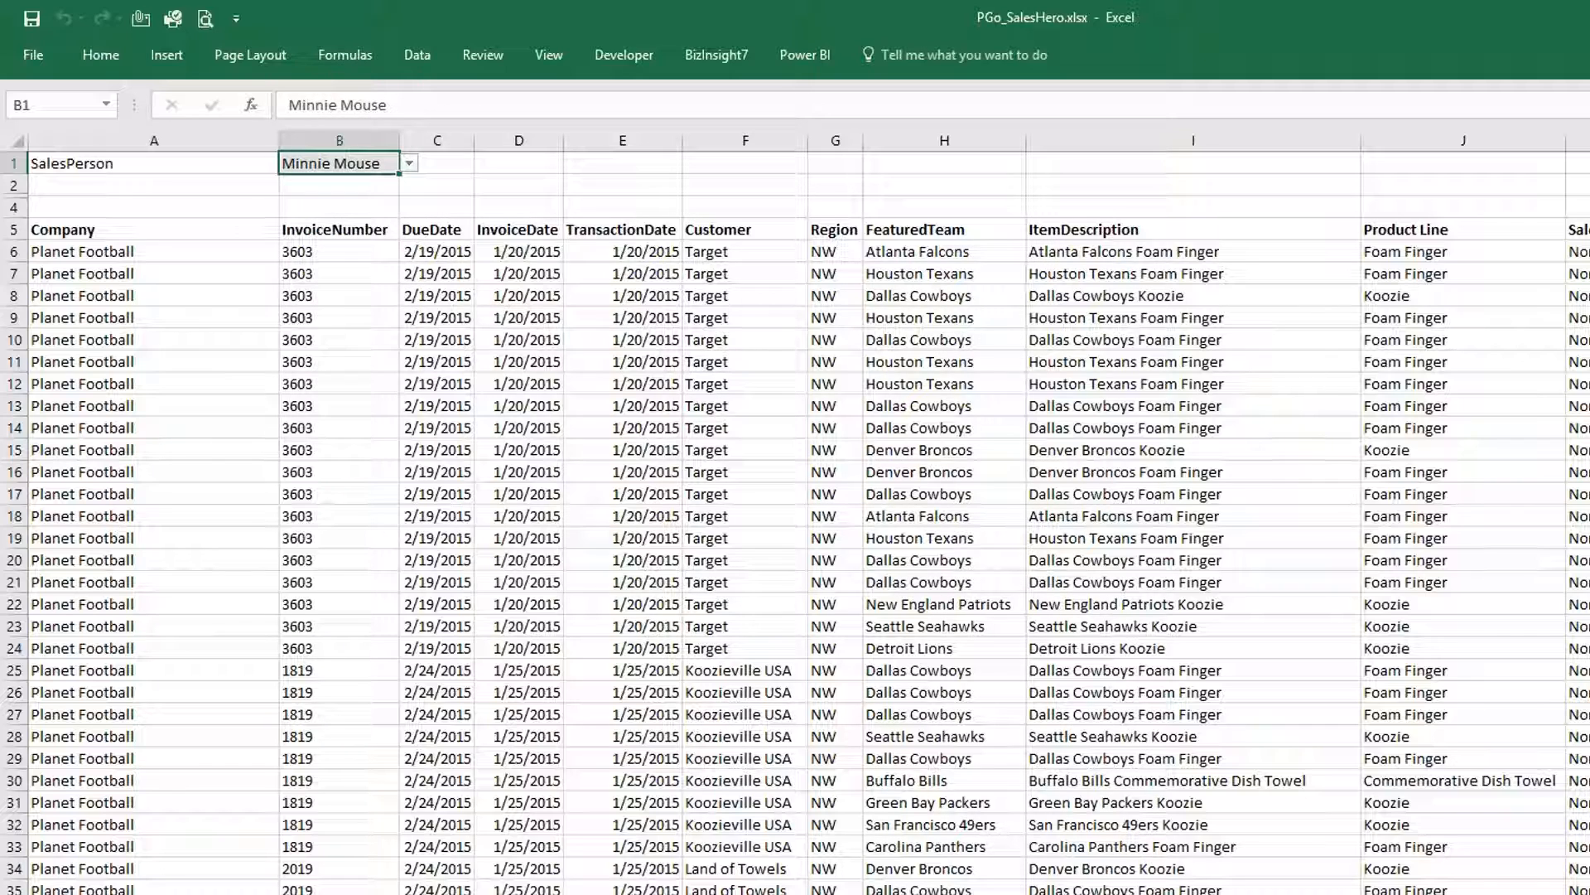
click(378, 254)
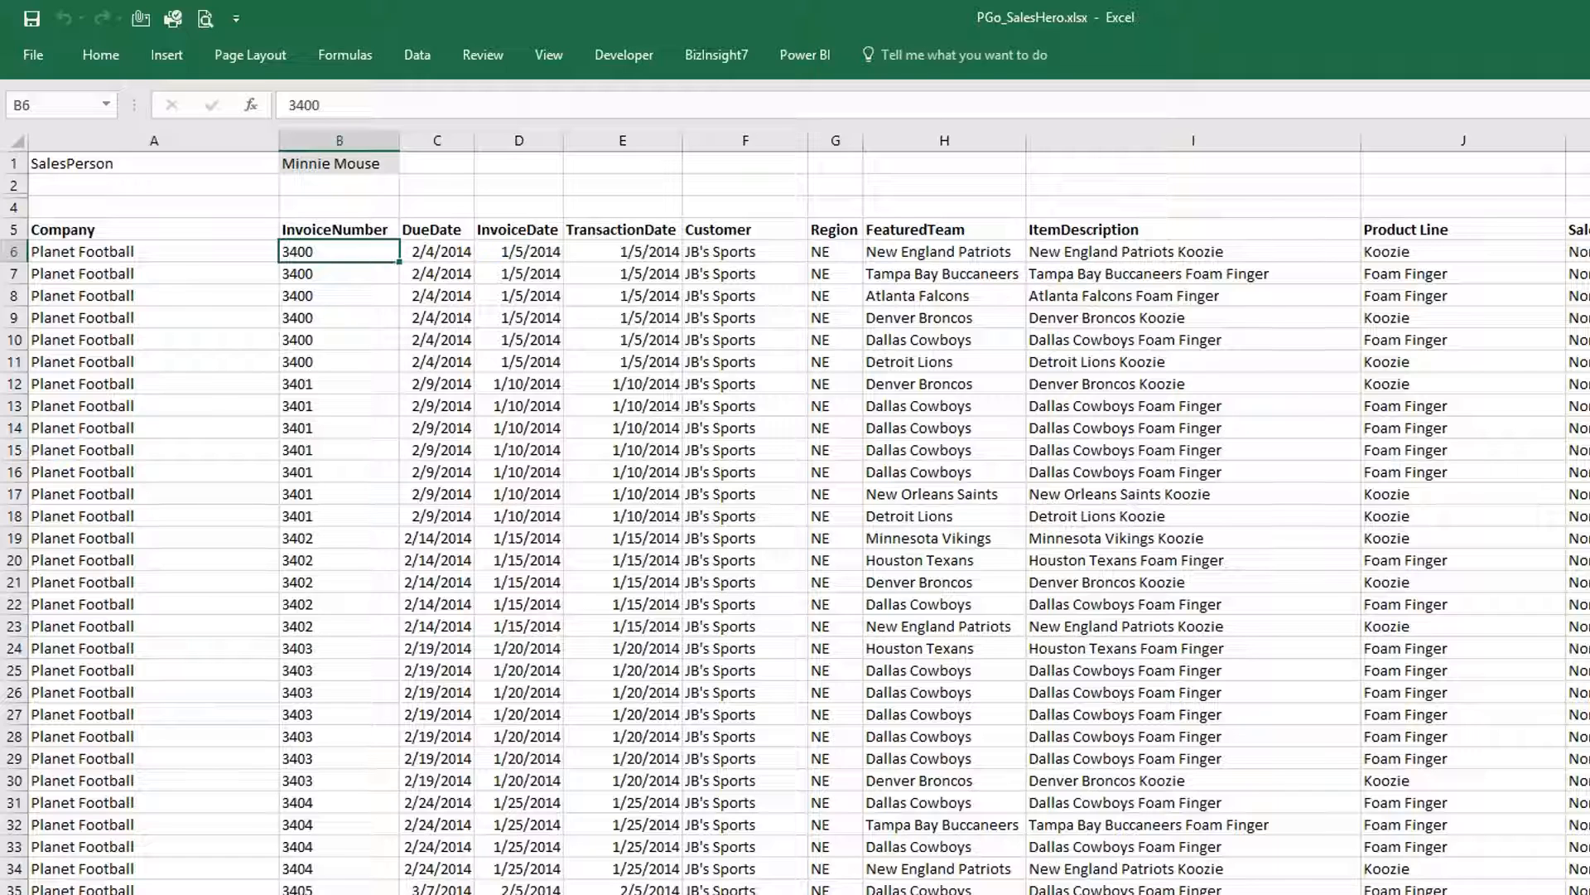
click(717, 54)
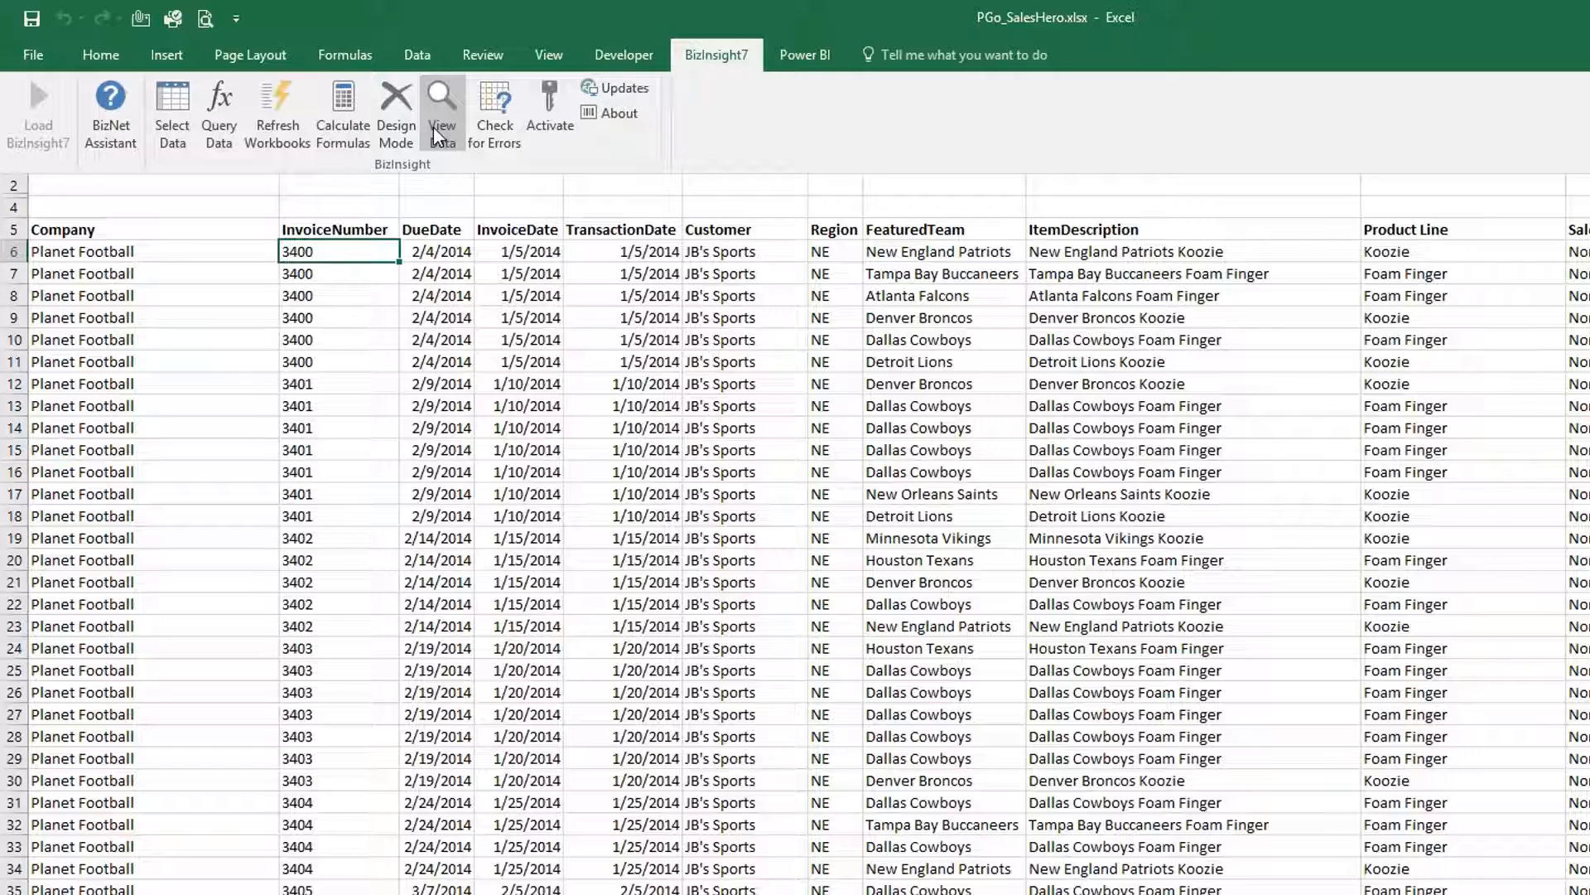
click(434, 126)
click(663, 406)
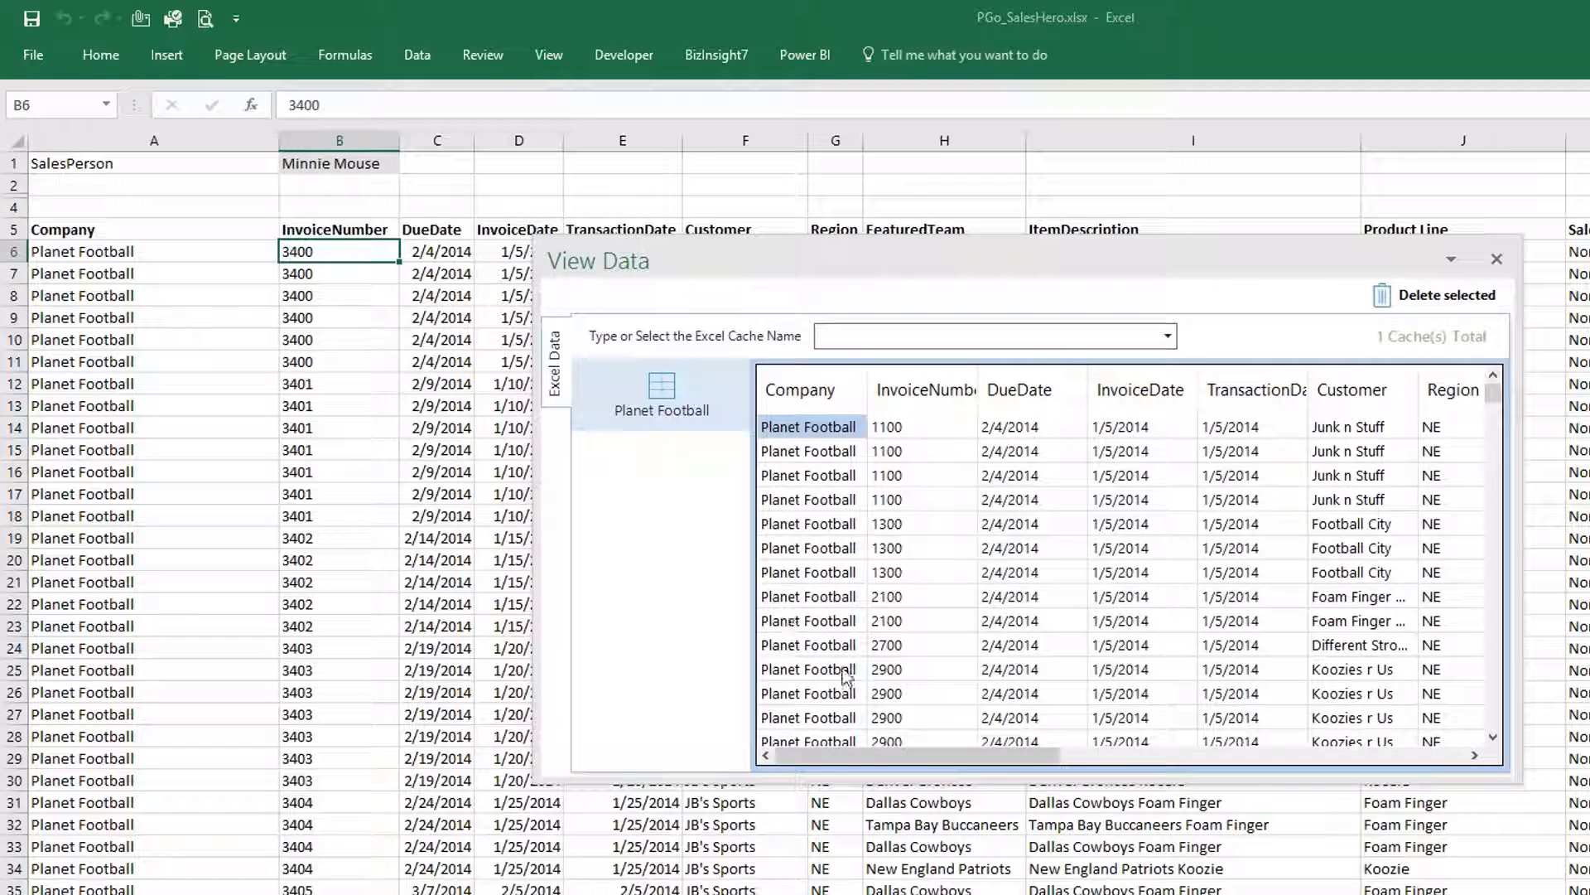
click(1375, 757)
click(1465, 757)
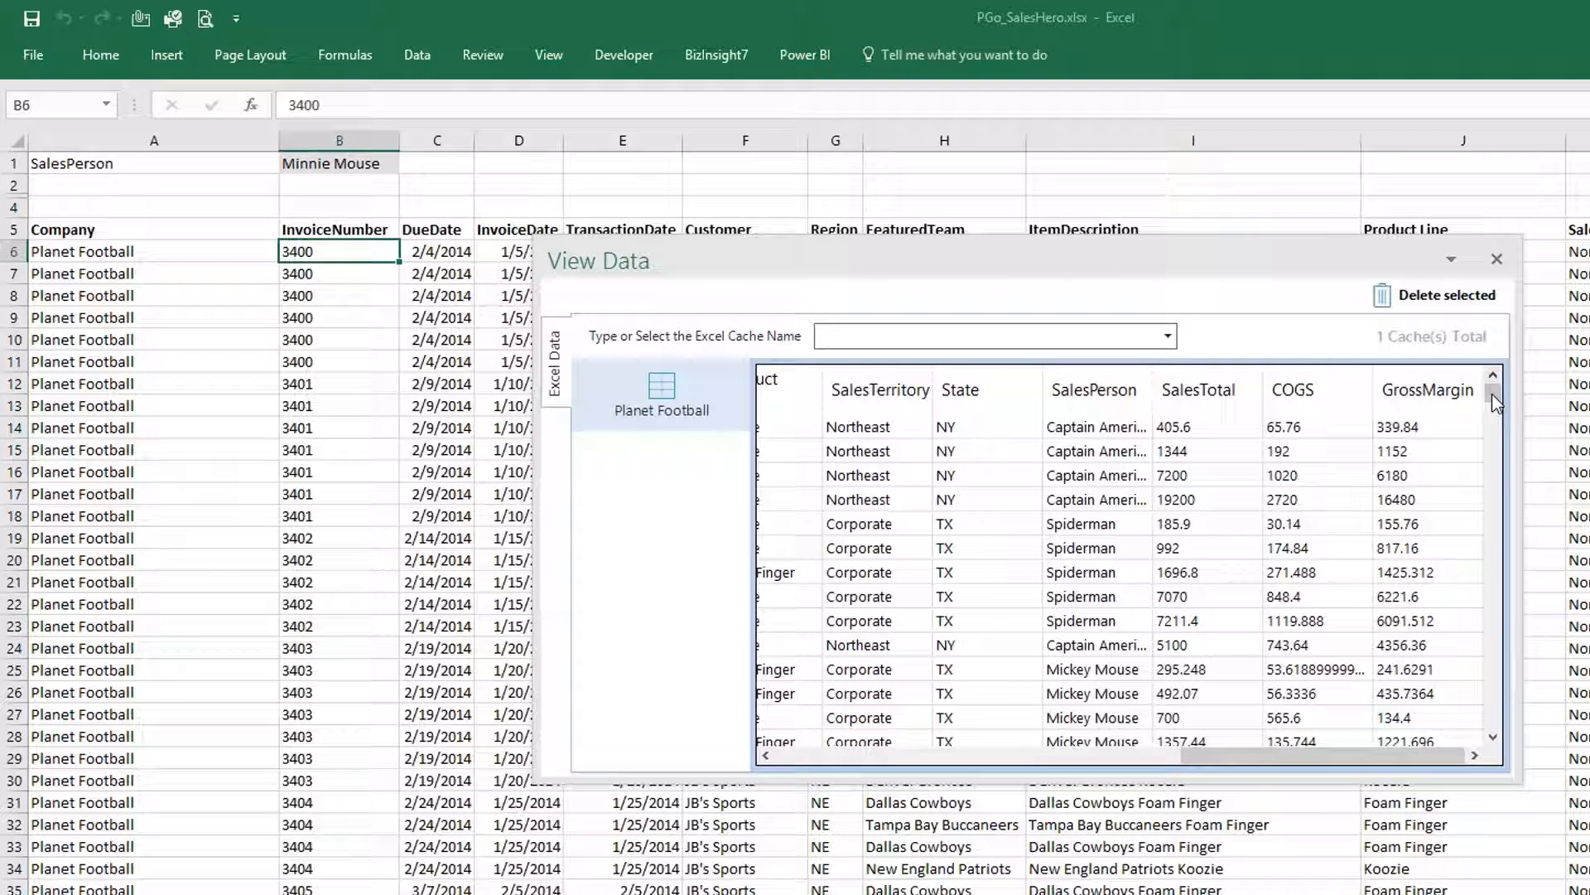
scroll(1507, 621, down, 5)
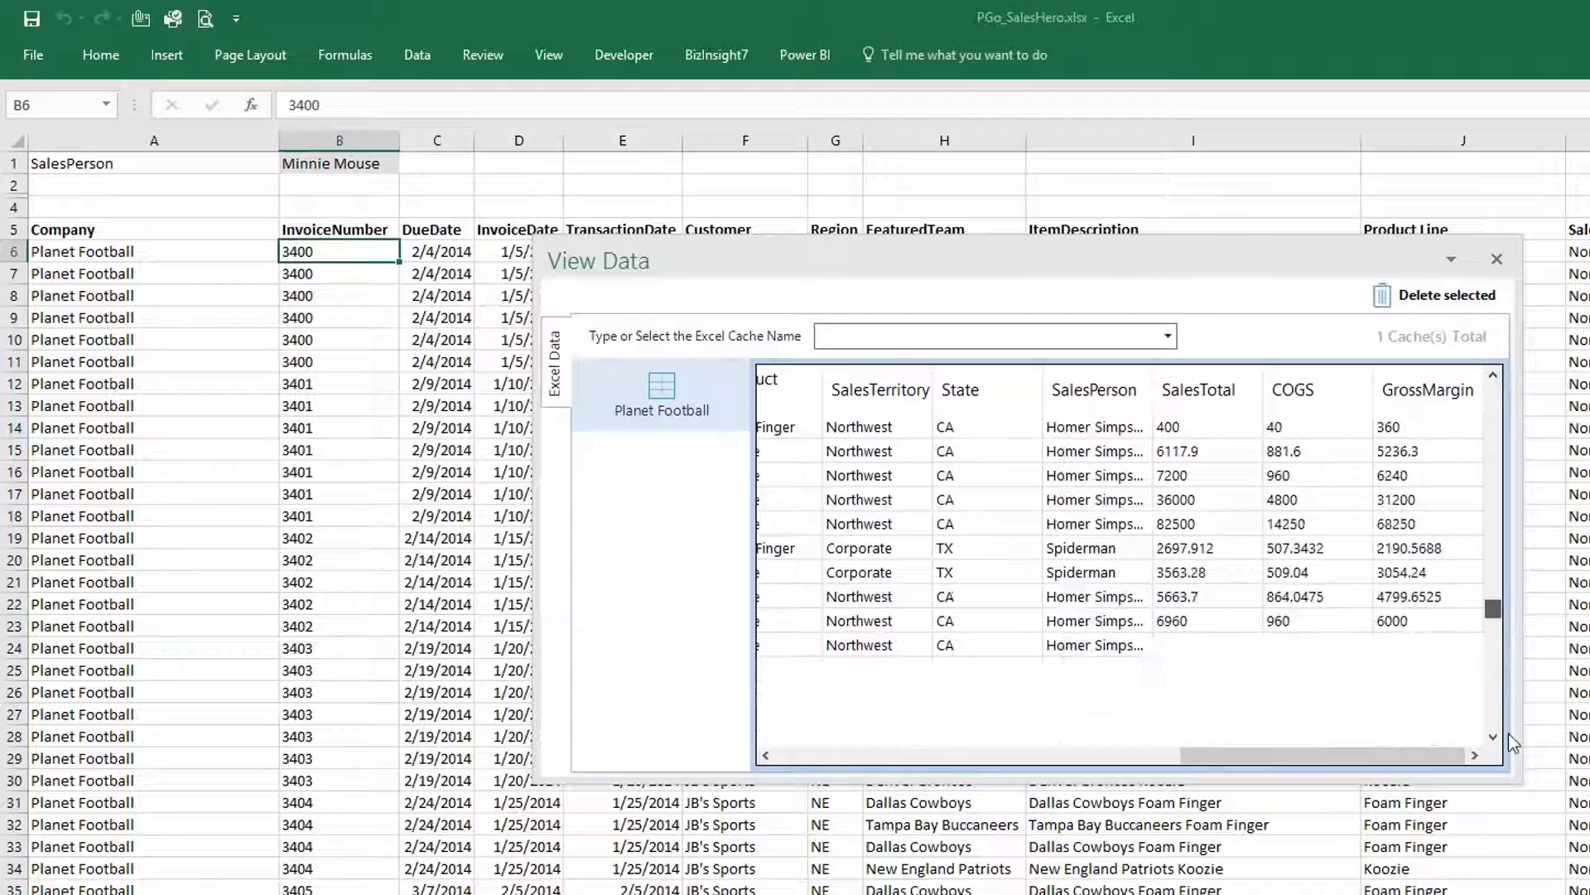
click(1497, 259)
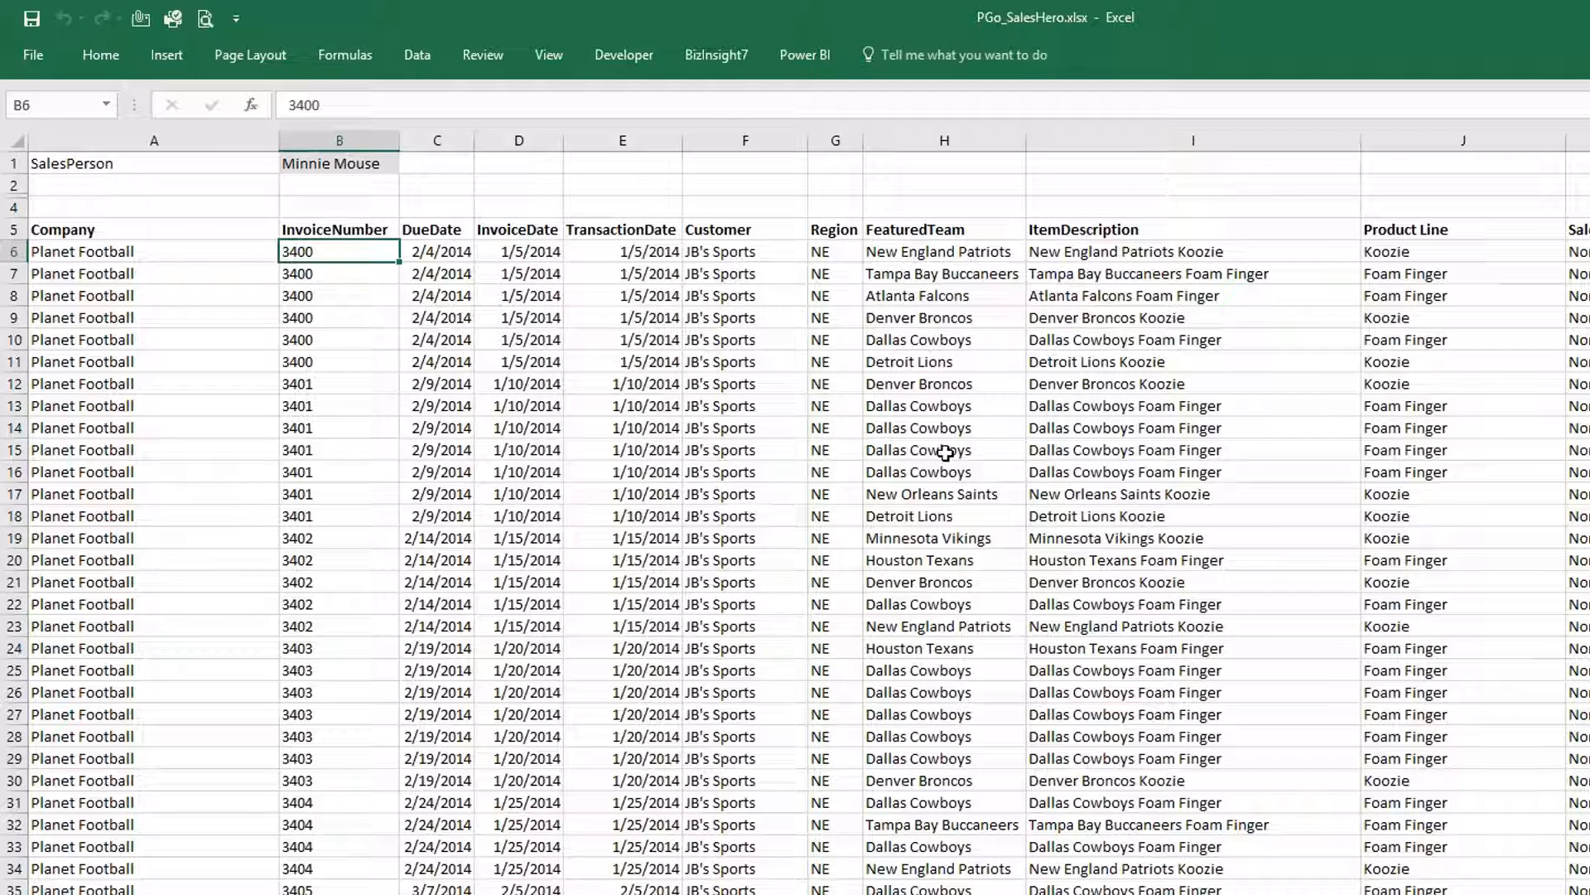